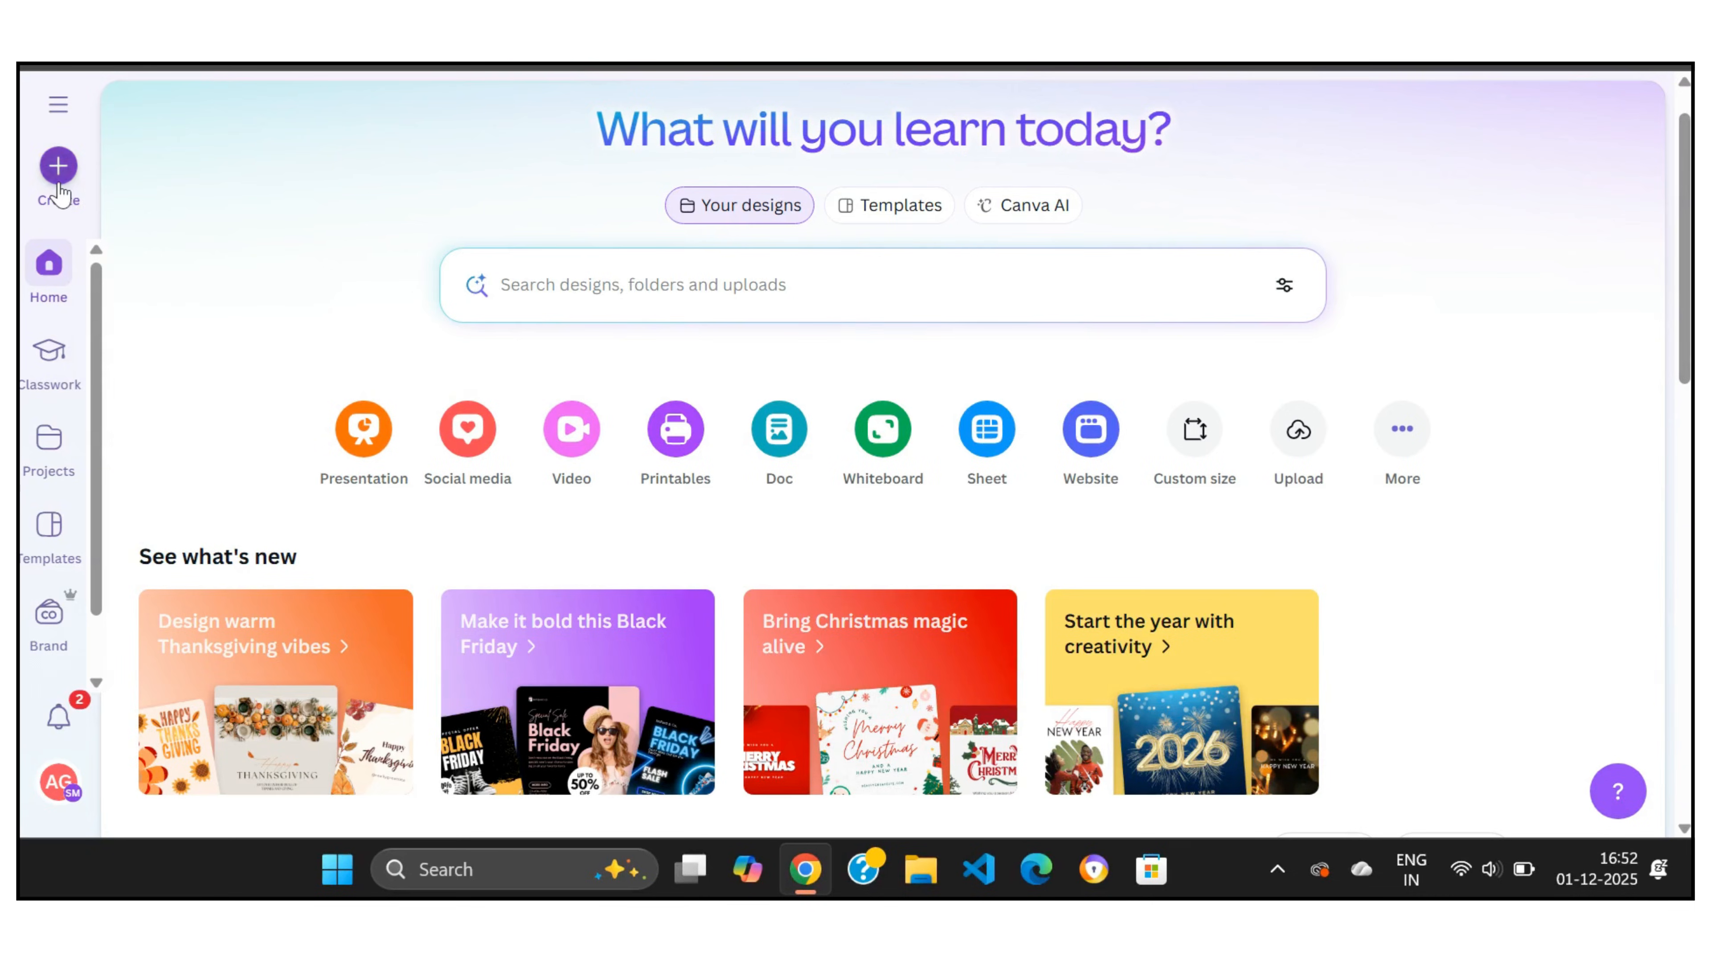
# - Create a blank Instagram Post (4:5) design and add a heading reading "winter"
pyautogui.click(59, 185)
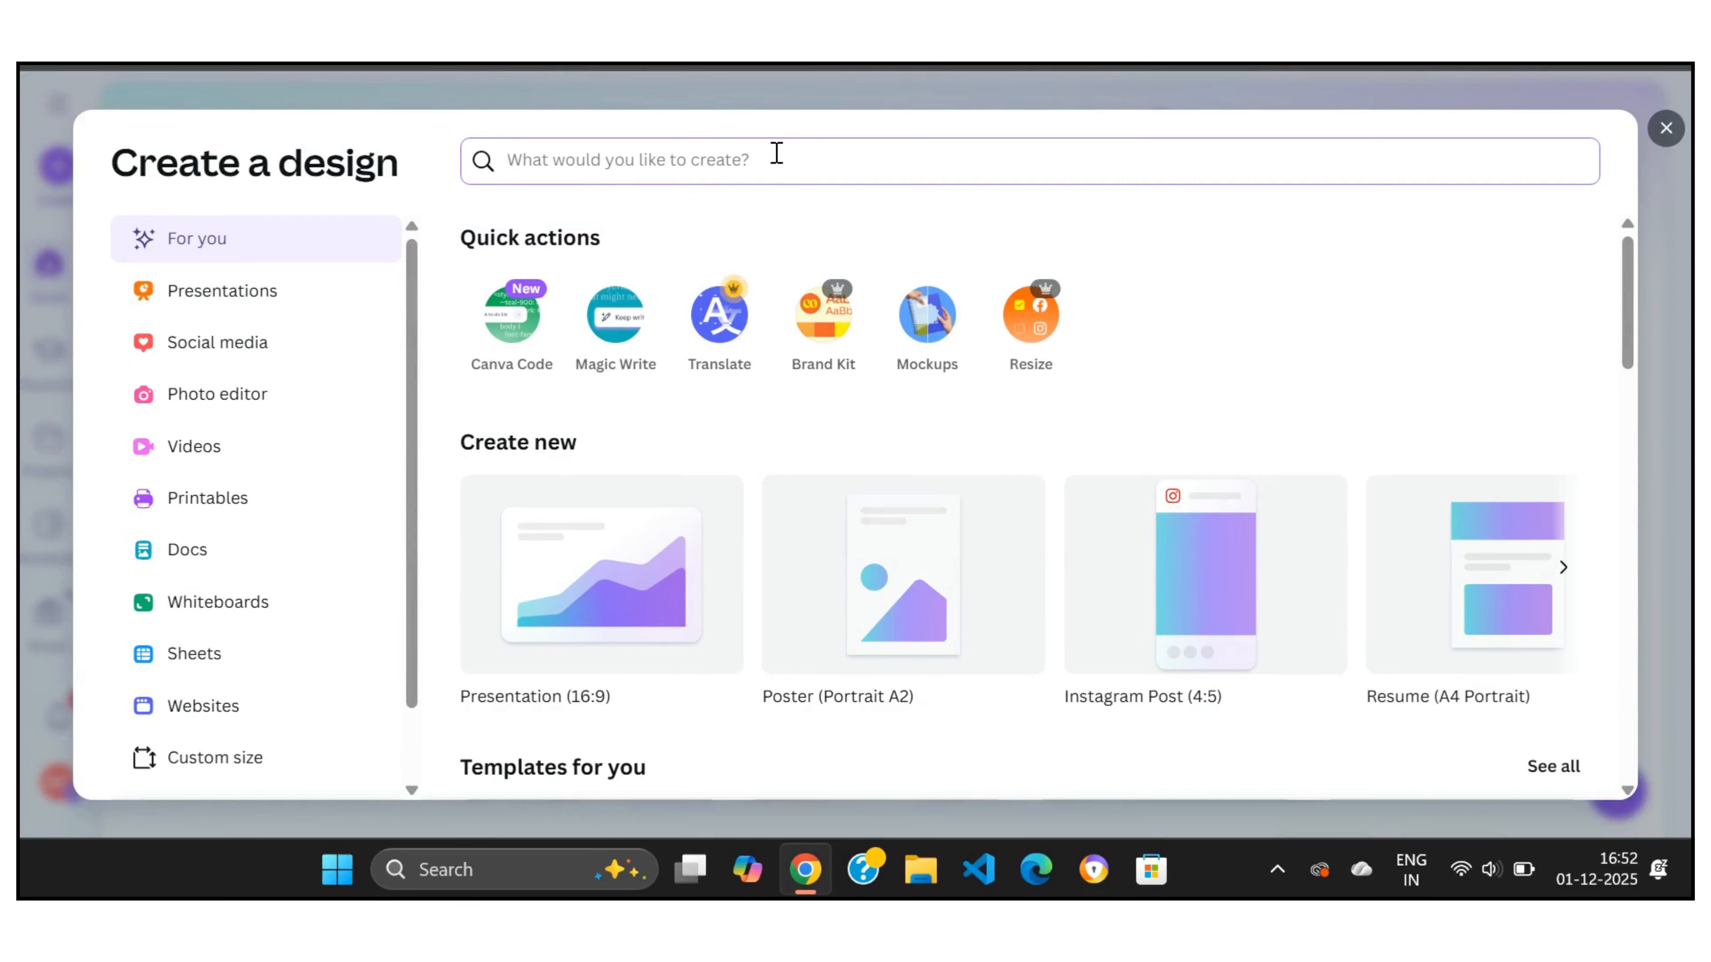
pyautogui.click(1250, 663)
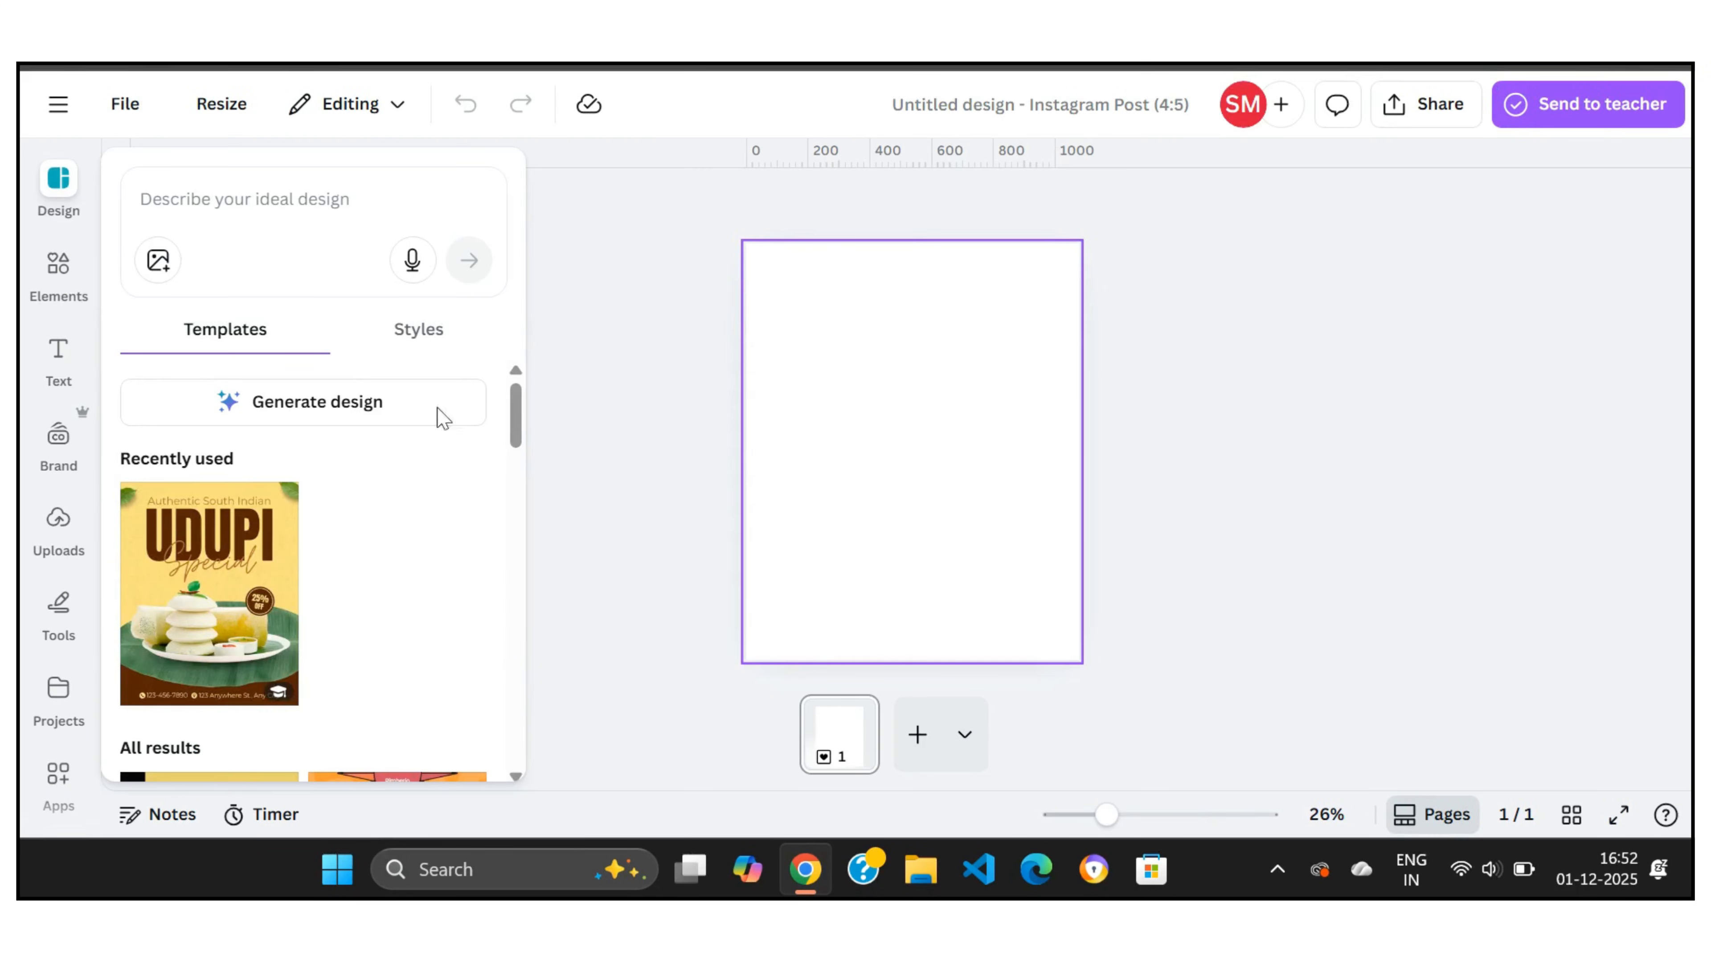
pyautogui.click(57, 360)
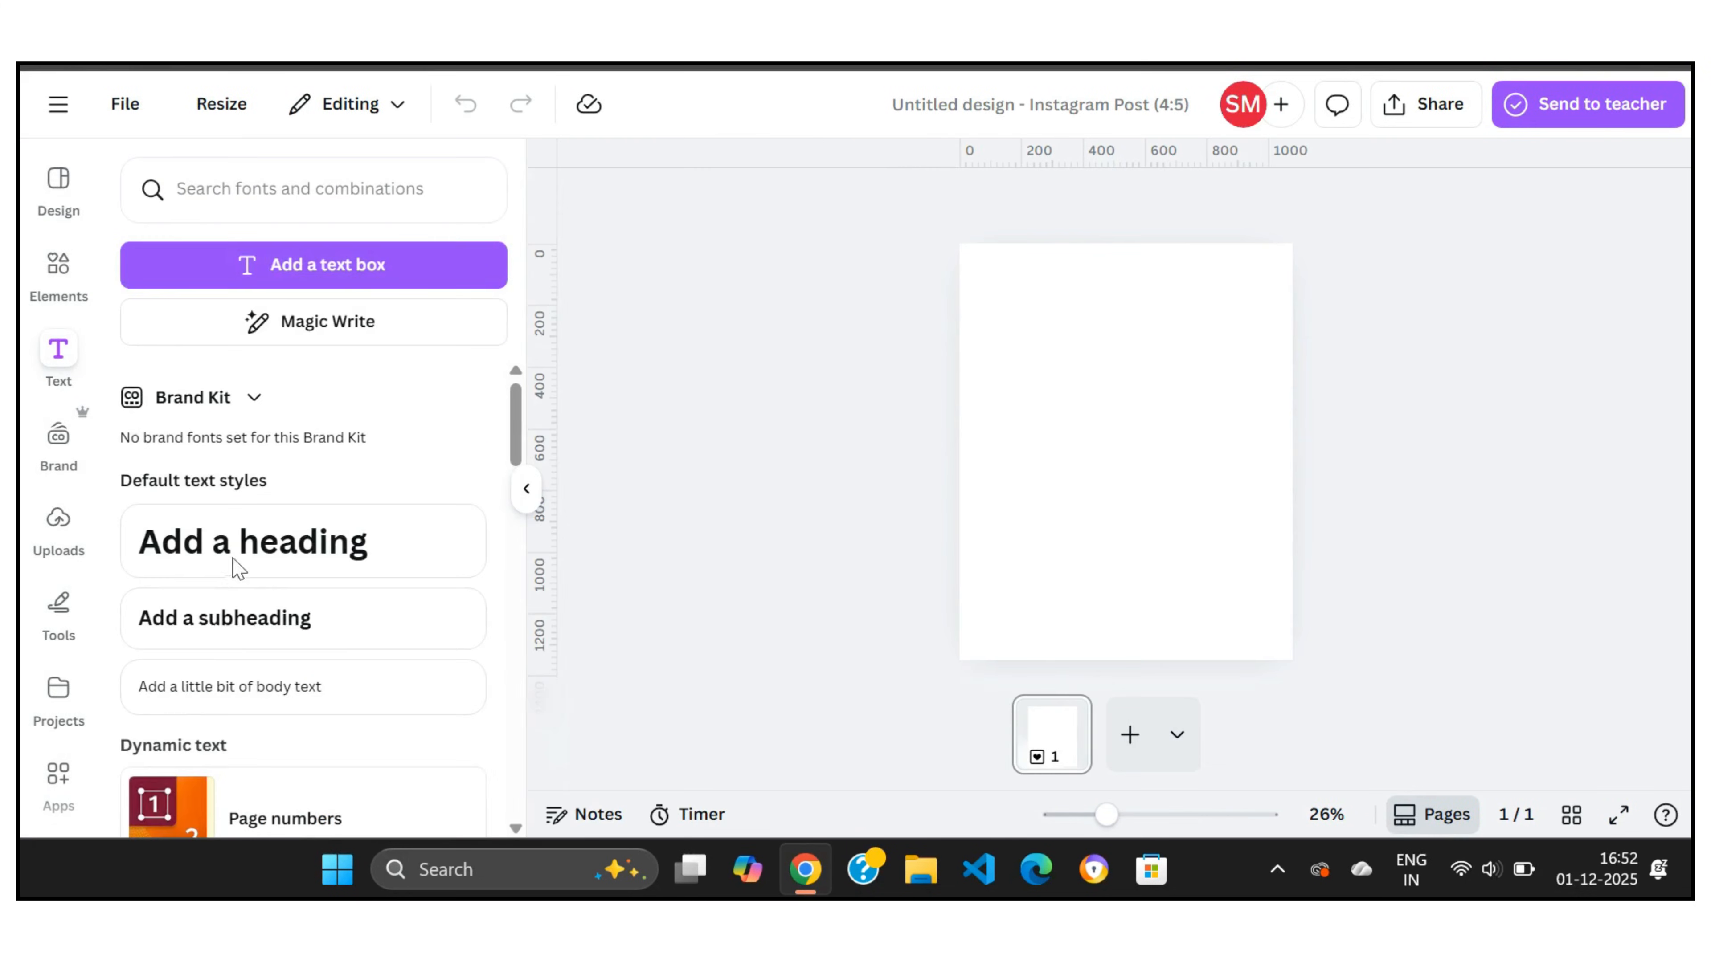
pyautogui.click(276, 568)
pyautogui.write('winter')
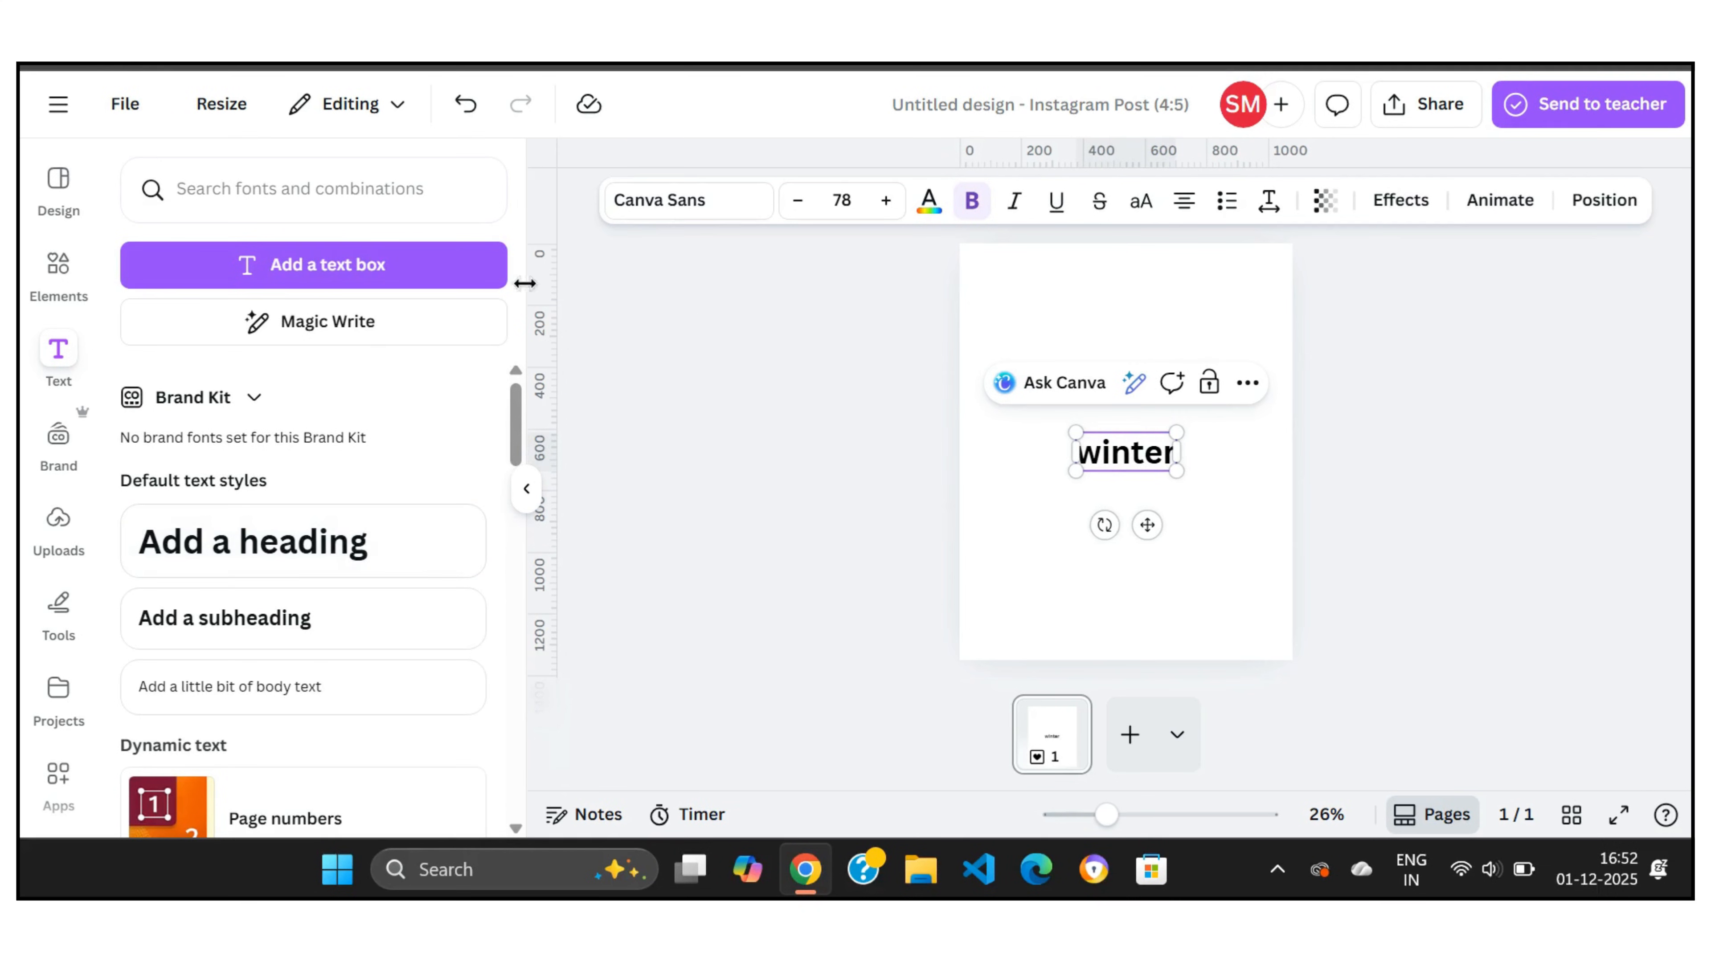
# - Change the heading's font to Anton
pyautogui.click(691, 202)
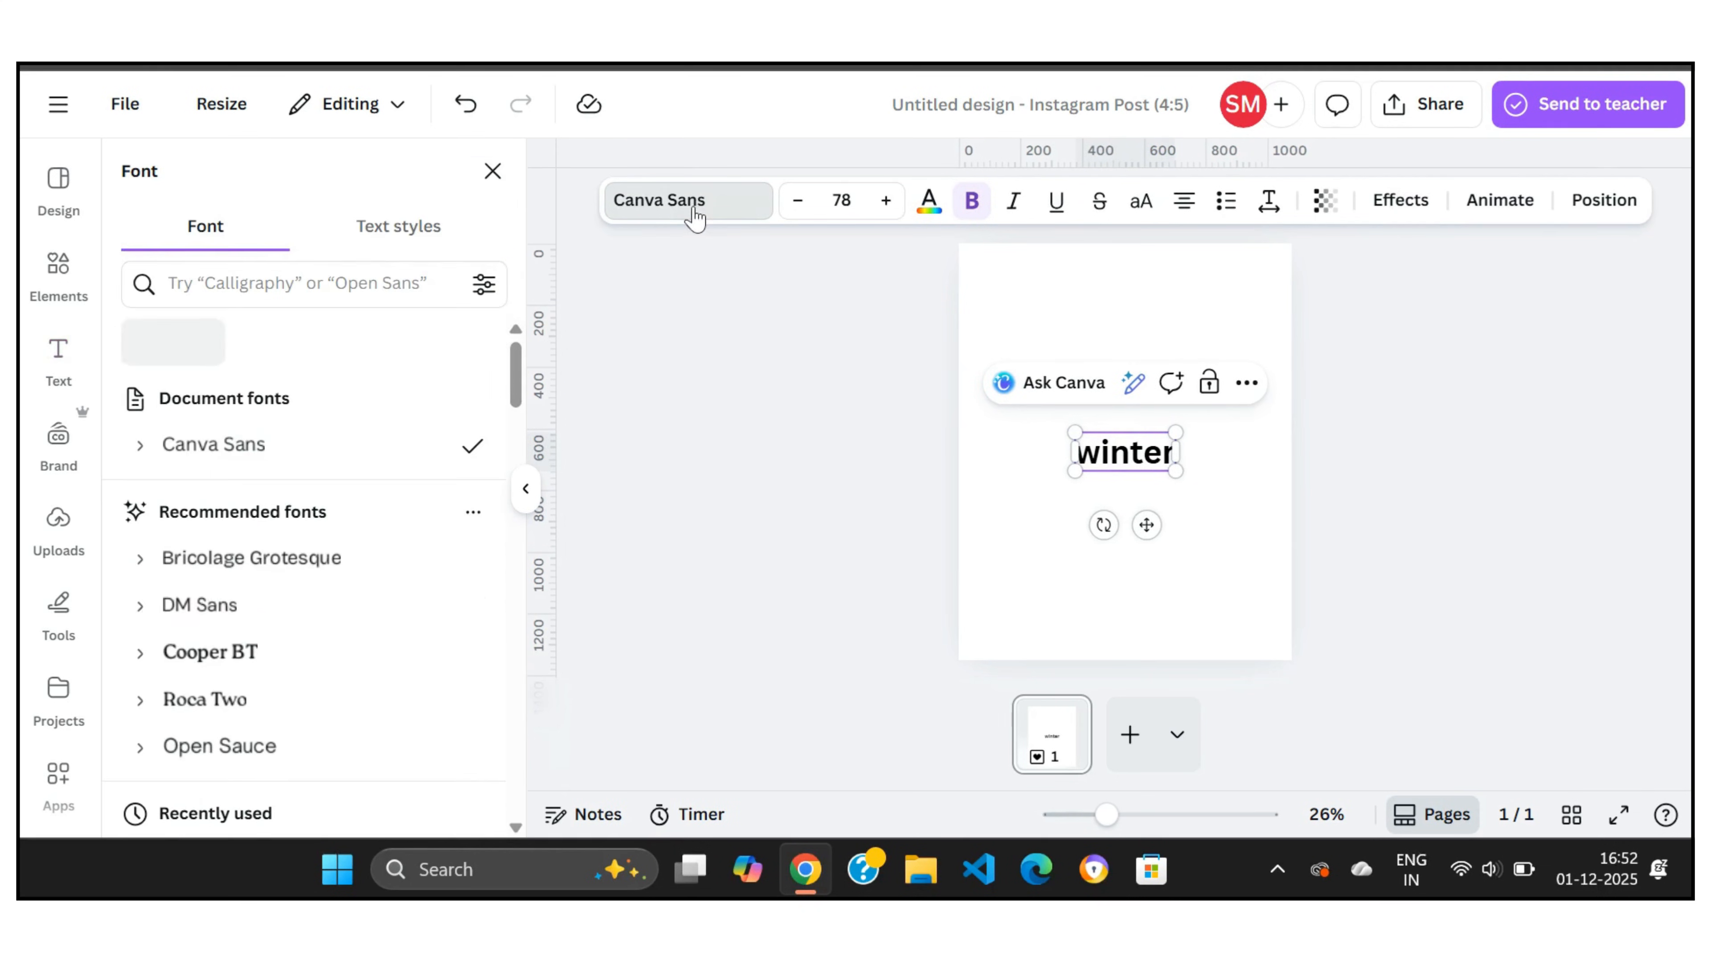
pyautogui.click(291, 287)
pyautogui.write('anton')
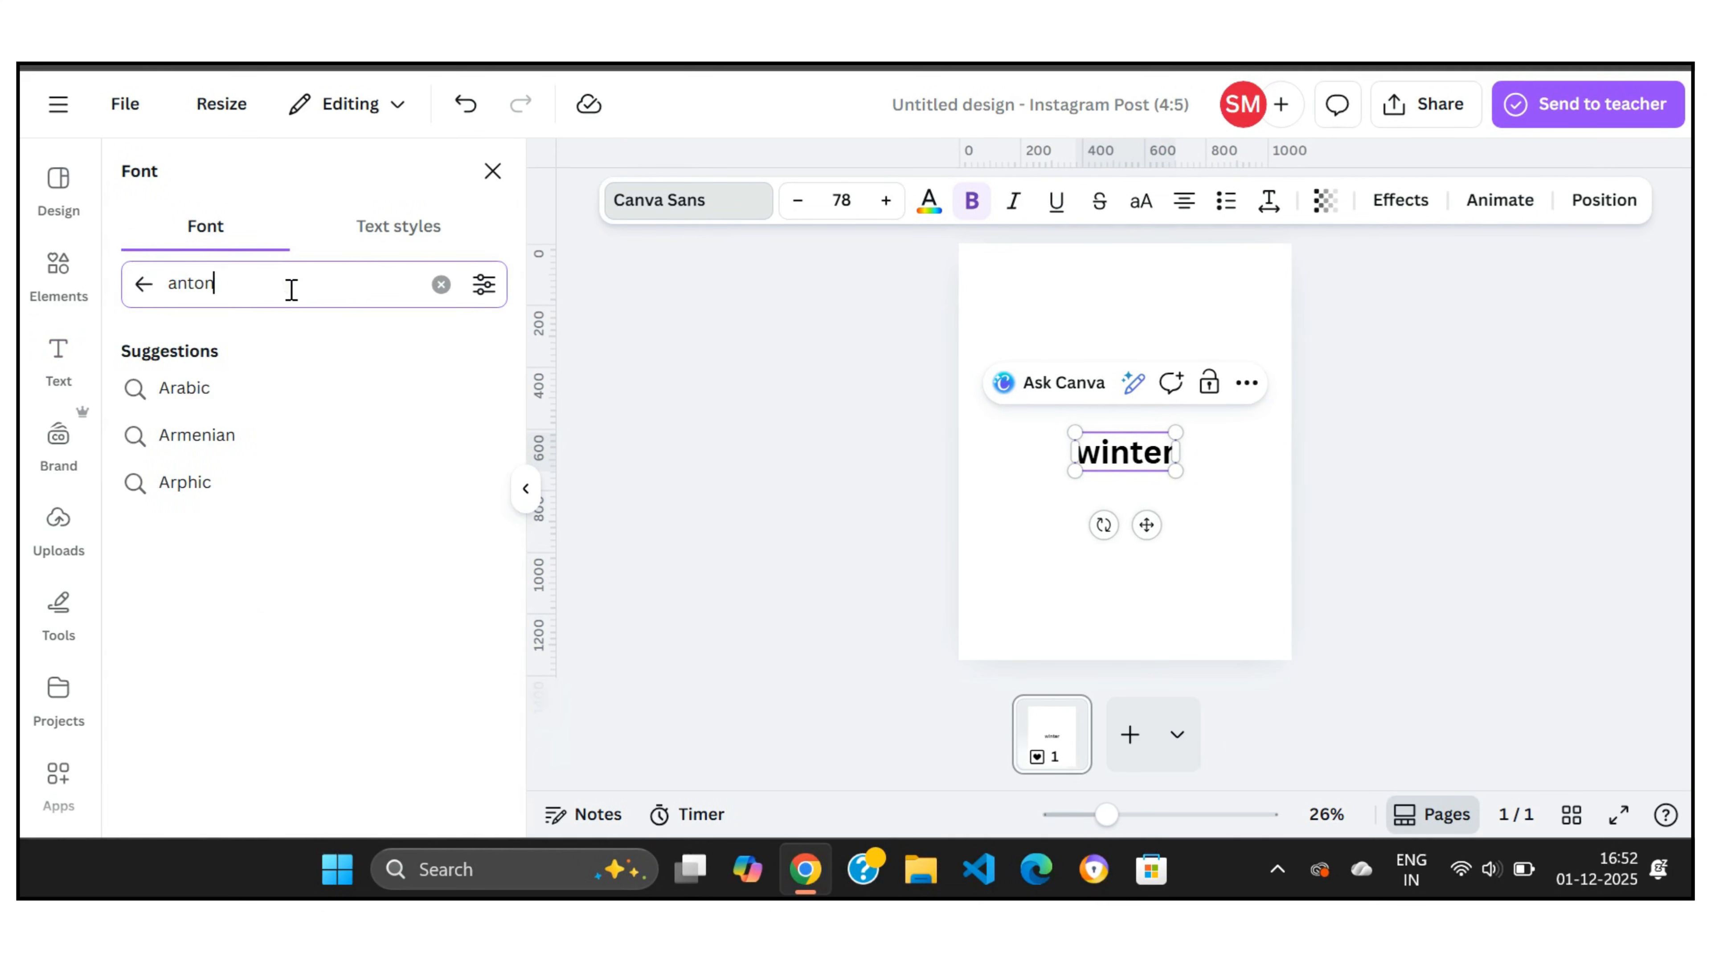
pyautogui.press('Return')
pyautogui.click(203, 406)
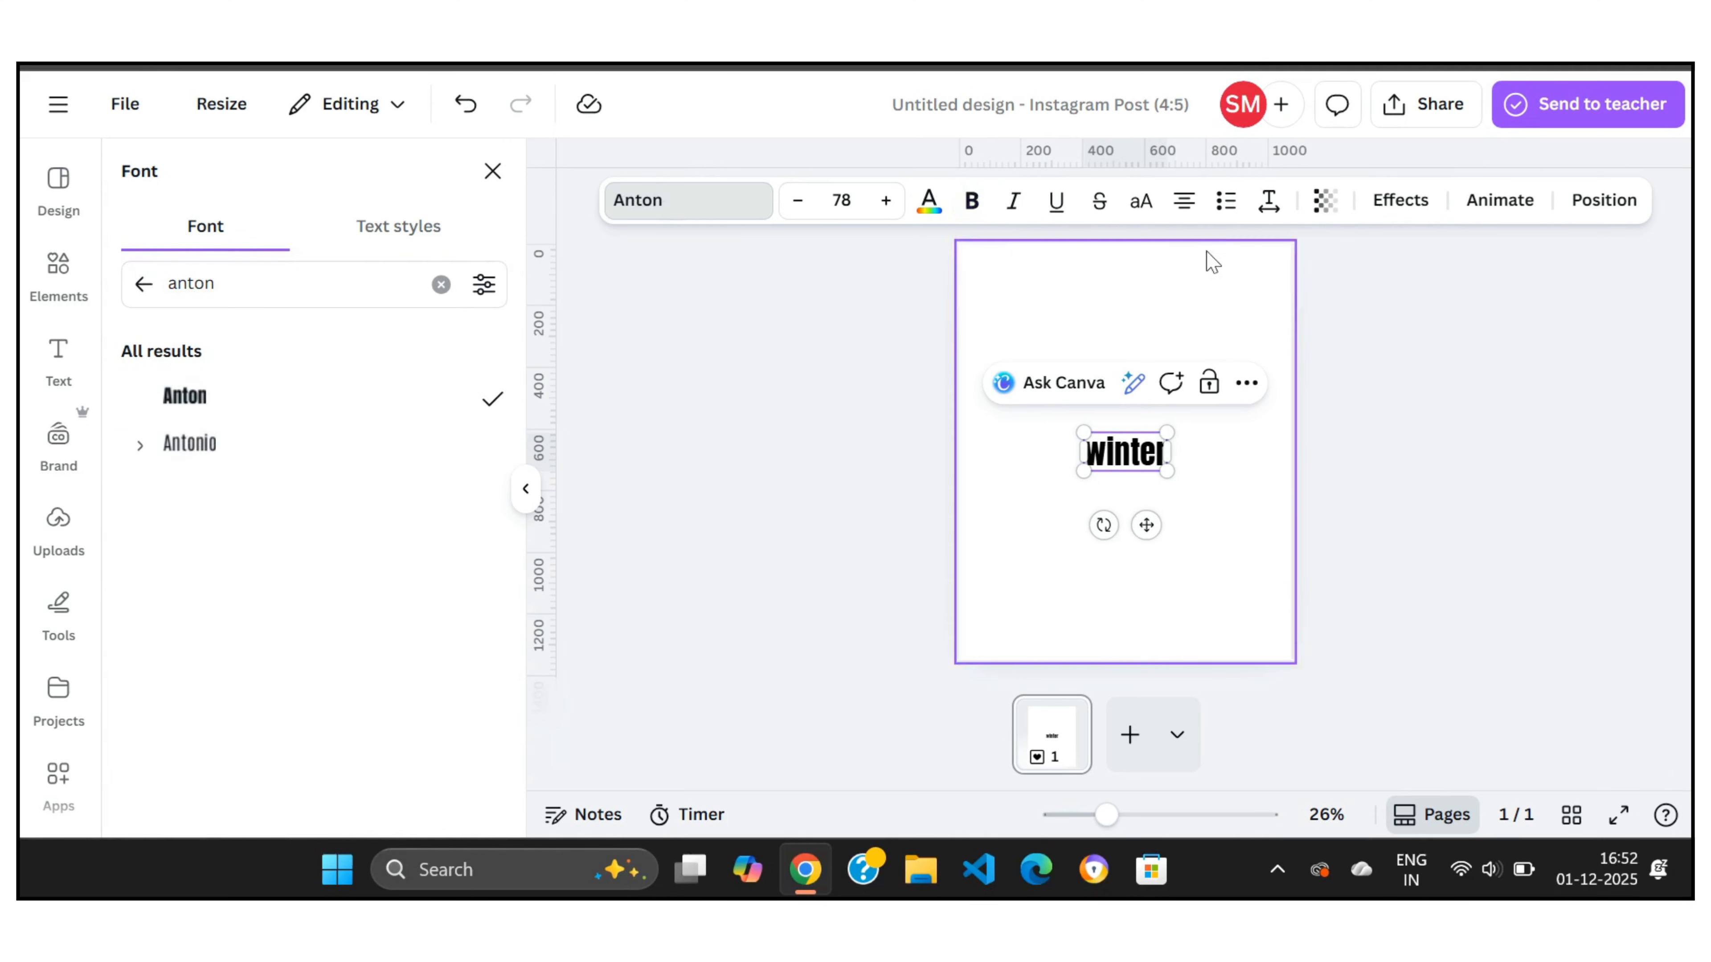
# - Convert the heading to uppercase, enlarge it to about size 222, and centre it near the top of the page
pyautogui.click(1142, 206)
pyautogui.moveTo(1079, 433); pyautogui.dragTo(1008, 381)
pyautogui.click(1260, 450)
pyautogui.moveTo(1096, 464); pyautogui.dragTo(1231, 366)
pyautogui.moveTo(1169, 317); pyautogui.dragTo(1159, 324)
pyautogui.moveTo(1014, 367); pyautogui.dragTo(992, 377)
pyautogui.moveTo(1220, 377)
pyautogui.mouseDown()
pyautogui.moveTo(1242, 379)
pyautogui.moveTo(1208, 359)
pyautogui.mouseUp()
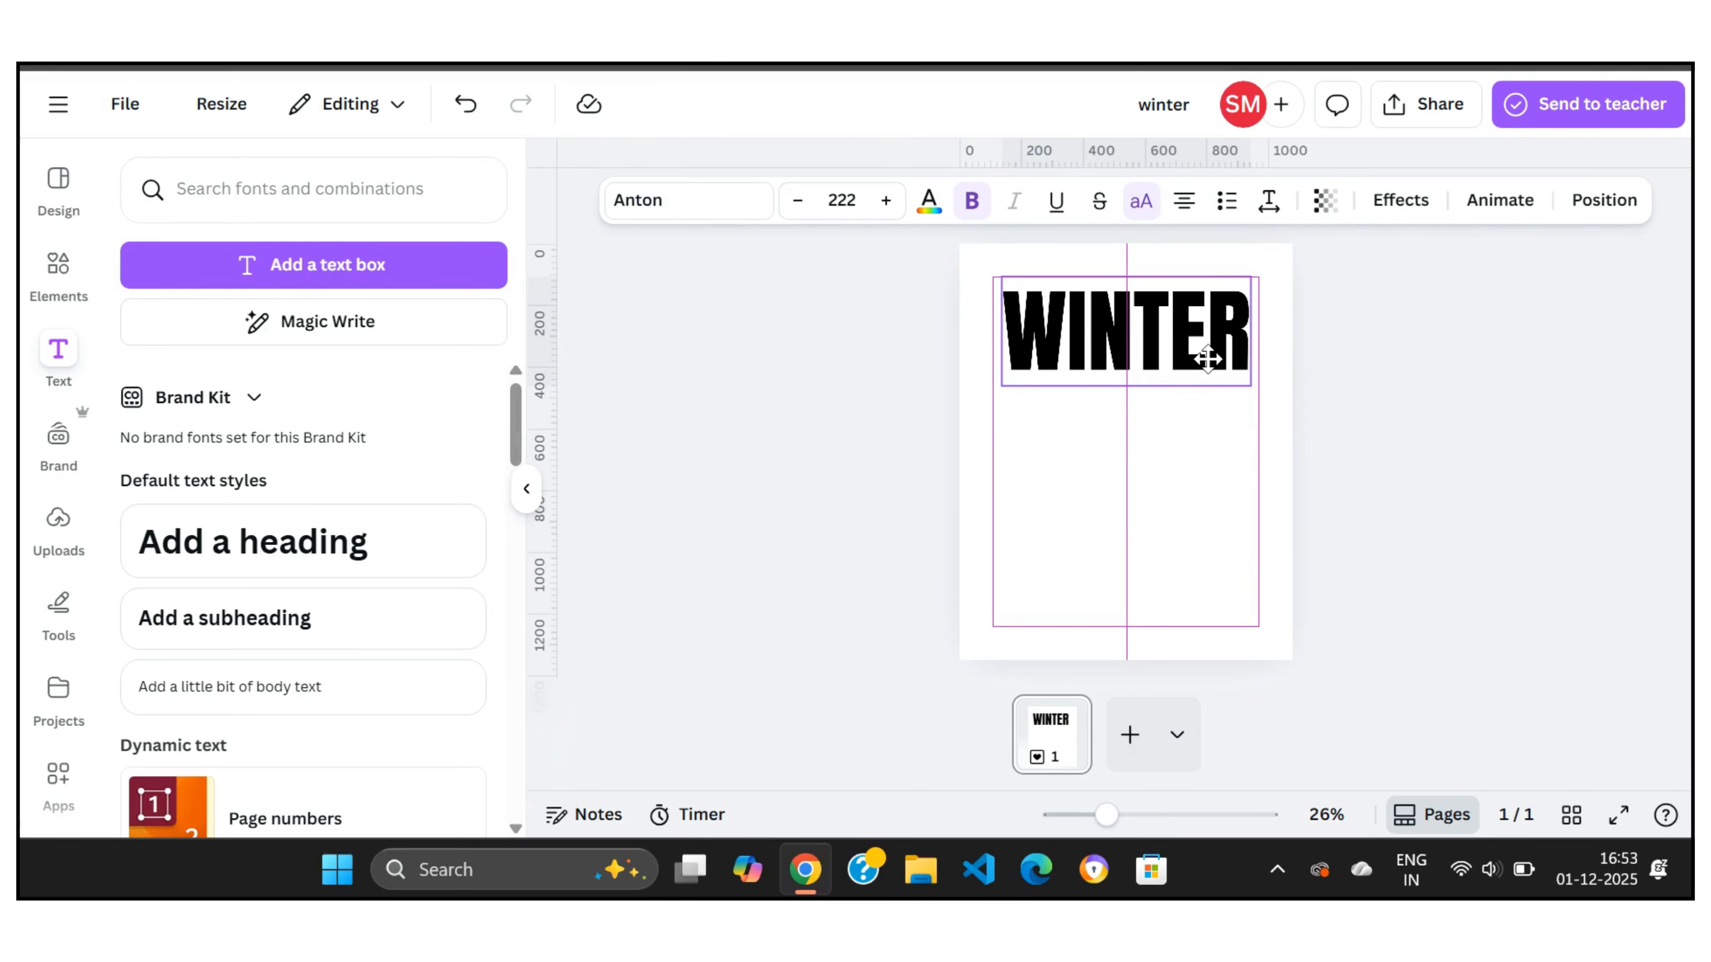
pyautogui.moveTo(1206, 359); pyautogui.dragTo(1185, 347)
pyautogui.click(1302, 367)
pyautogui.click(1070, 561)
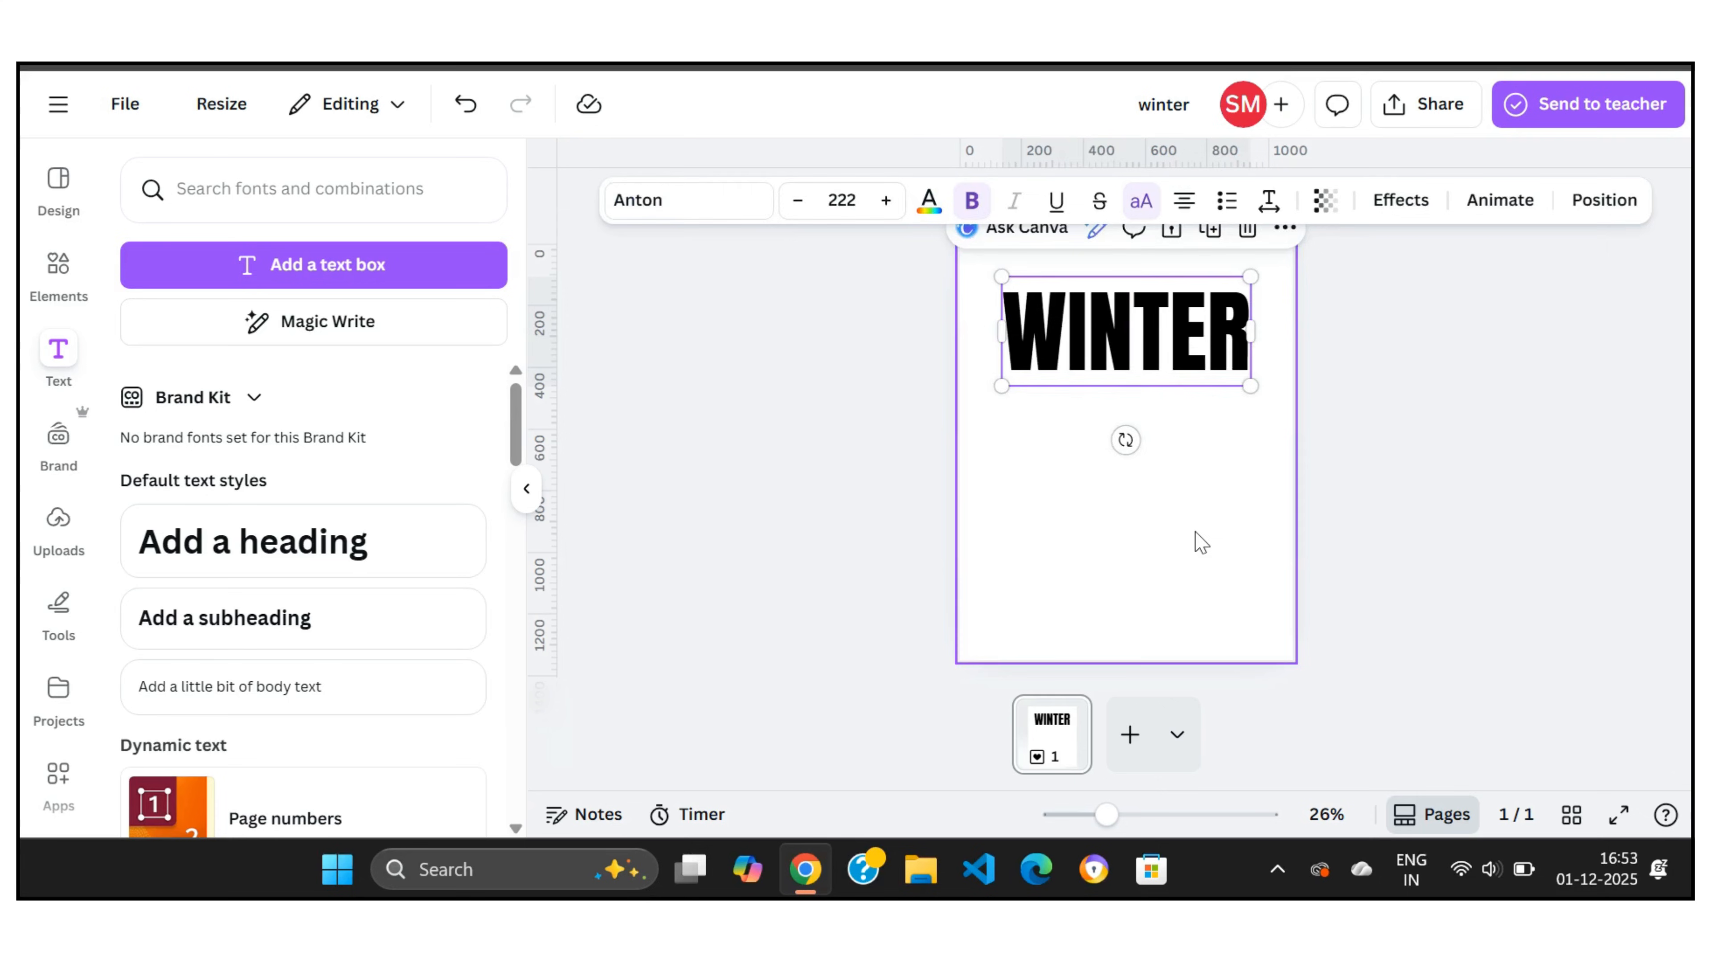
pyautogui.click(1200, 541)
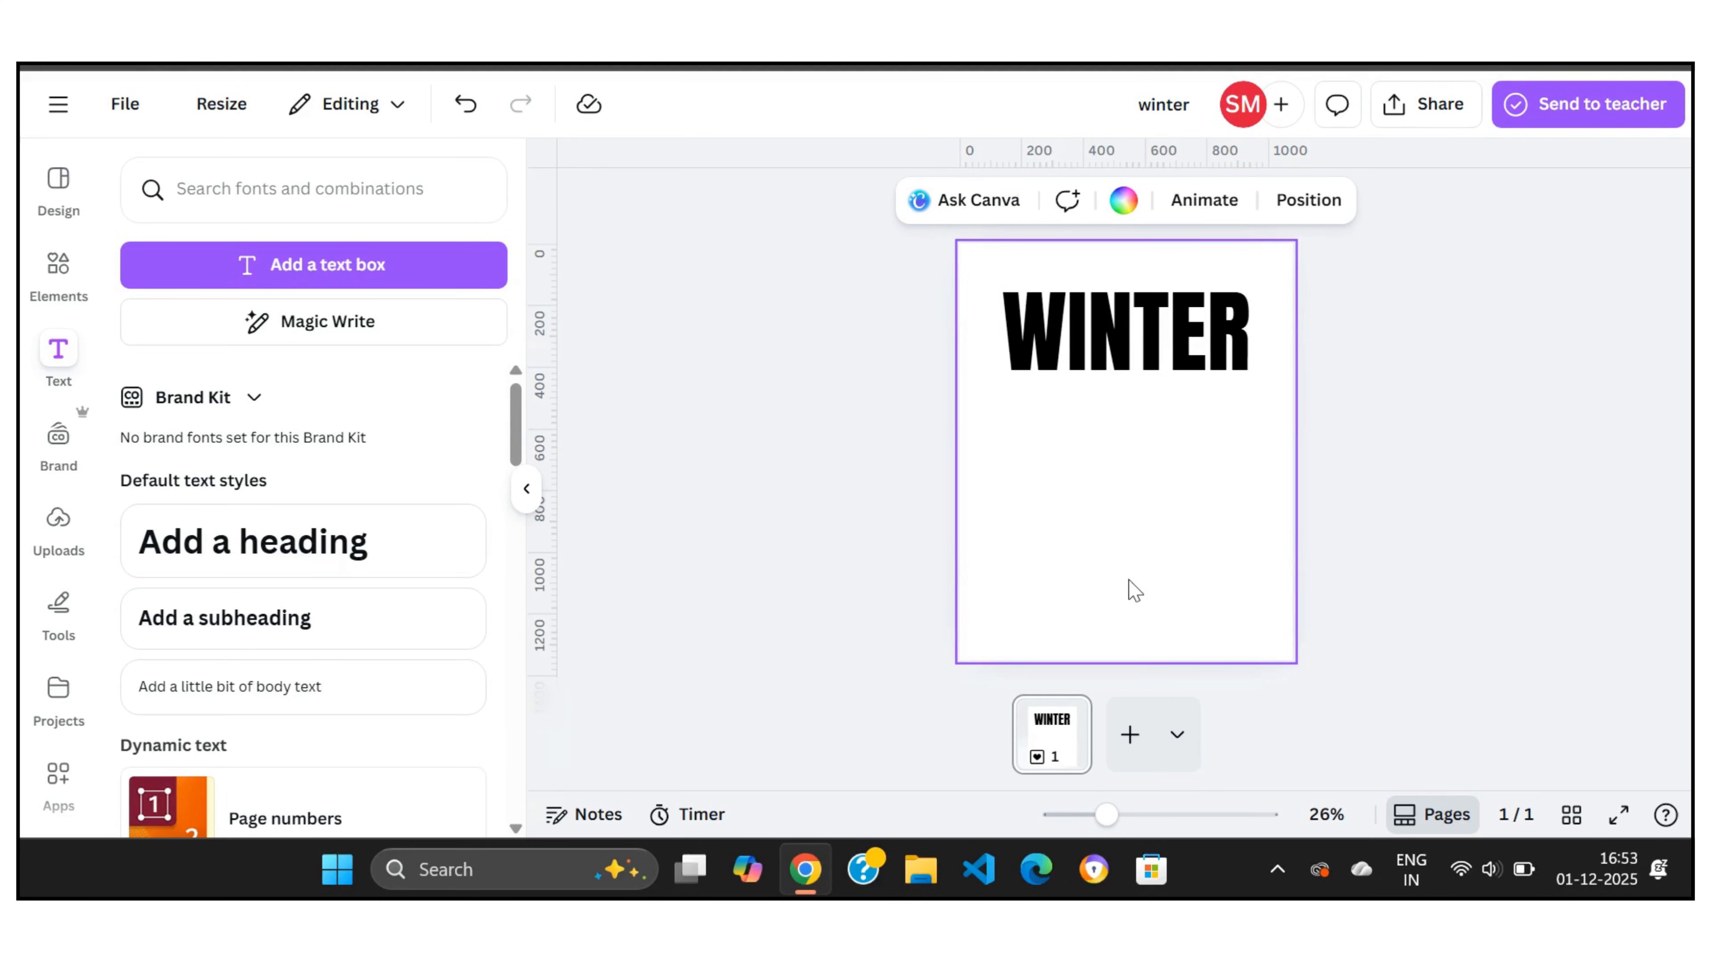
# - Insert a black square shape on the page beneath the WINTER heading
pyautogui.press('r')
pyautogui.click(735, 200)
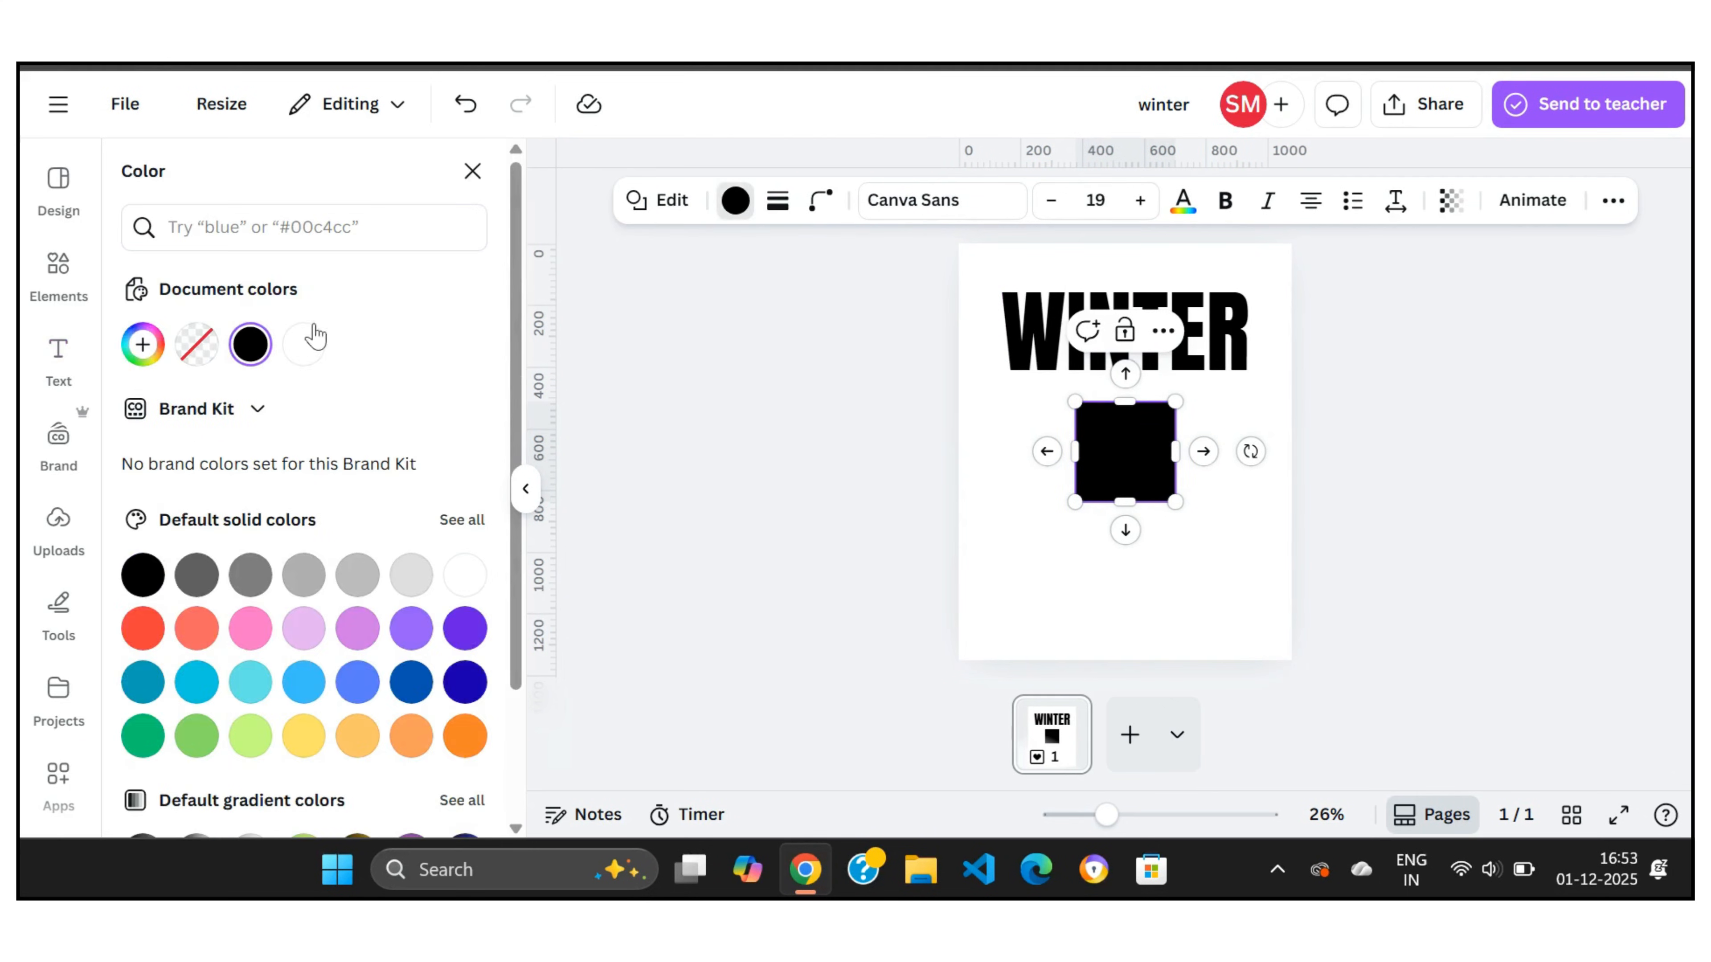
pyautogui.click(794, 378)
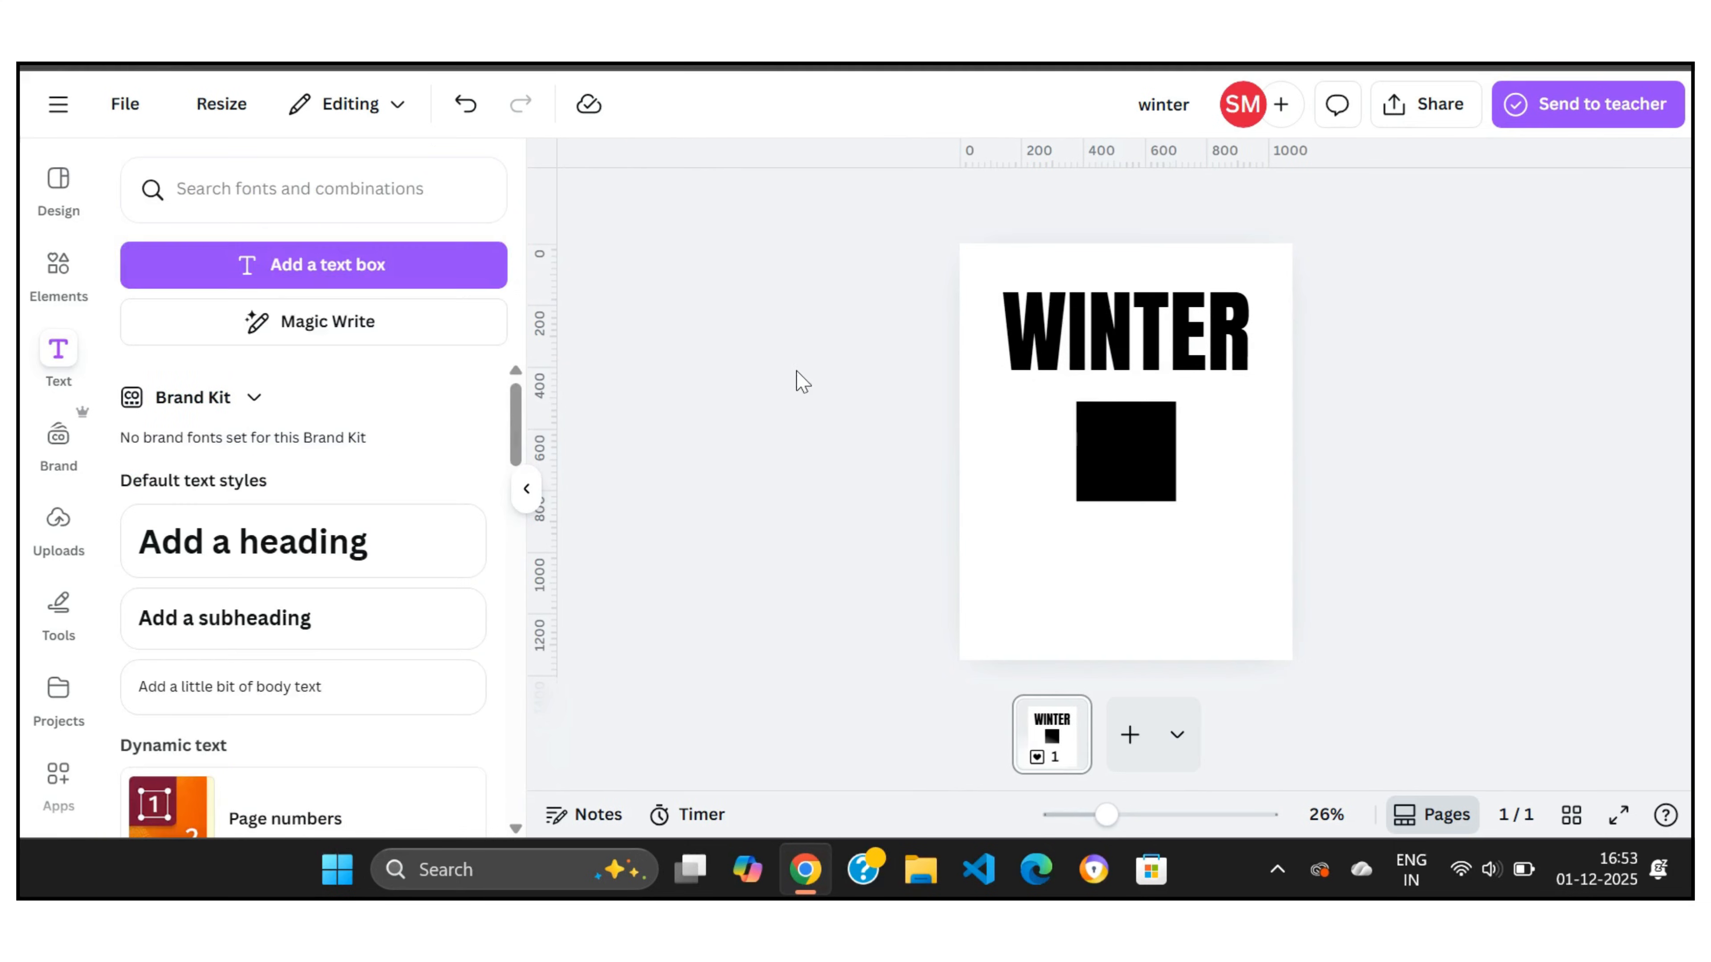
# - Reshape the black square into a tall bar that extends from the base of the W to near the page's bottom
pyautogui.click(1149, 448)
pyautogui.moveTo(1175, 451); pyautogui.dragTo(1023, 419)
pyautogui.click(1206, 435)
pyautogui.click(1087, 448)
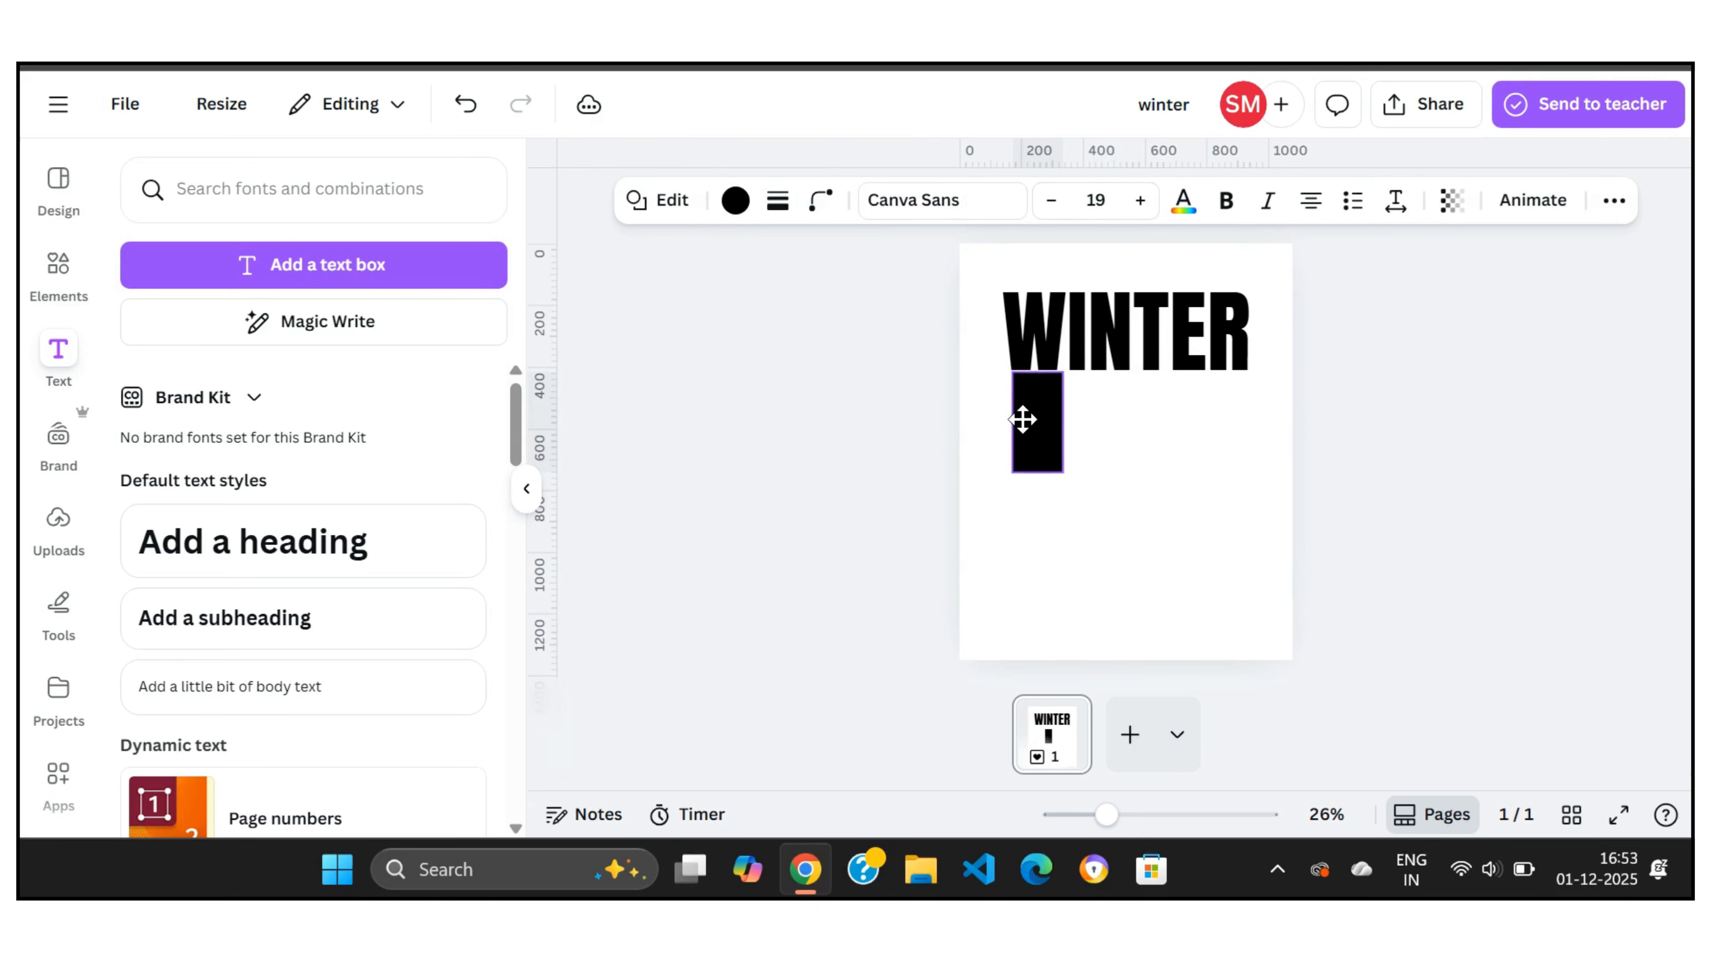
pyautogui.moveTo(1036, 430); pyautogui.dragTo(1029, 620)
pyautogui.click(1206, 529)
pyautogui.click(1127, 357)
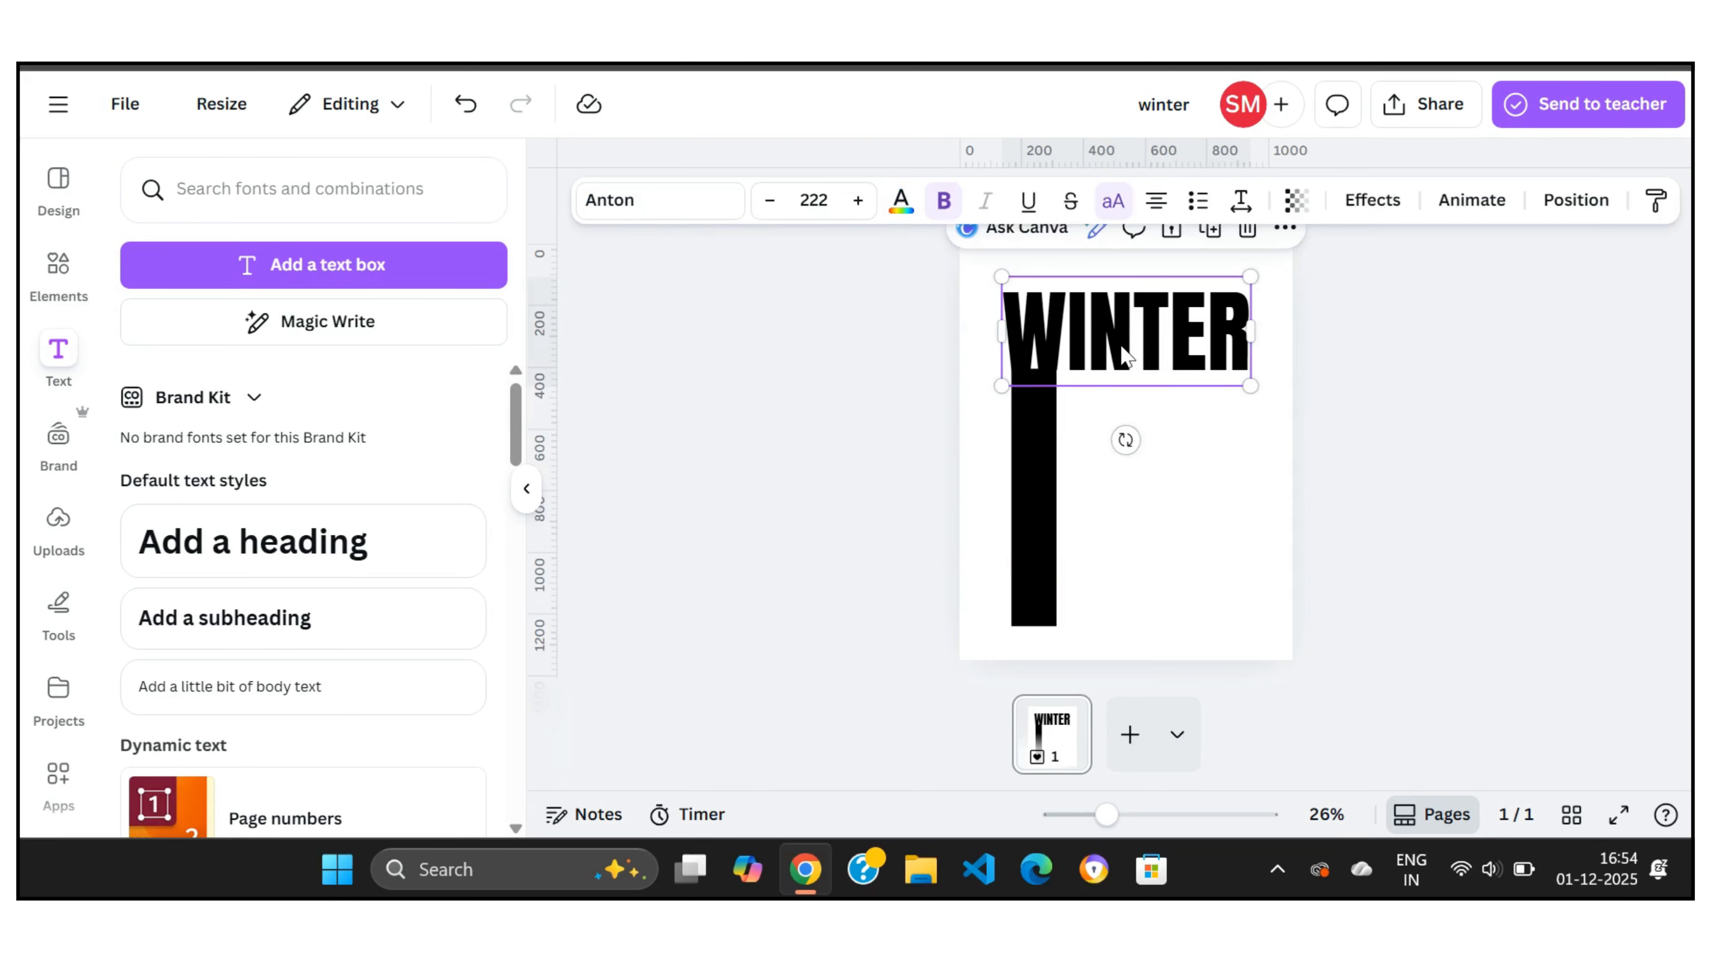
# - Duplicate the W bar, narrow the copy to the width of the I, and align it directly beneath that letter
pyautogui.click(1032, 492)
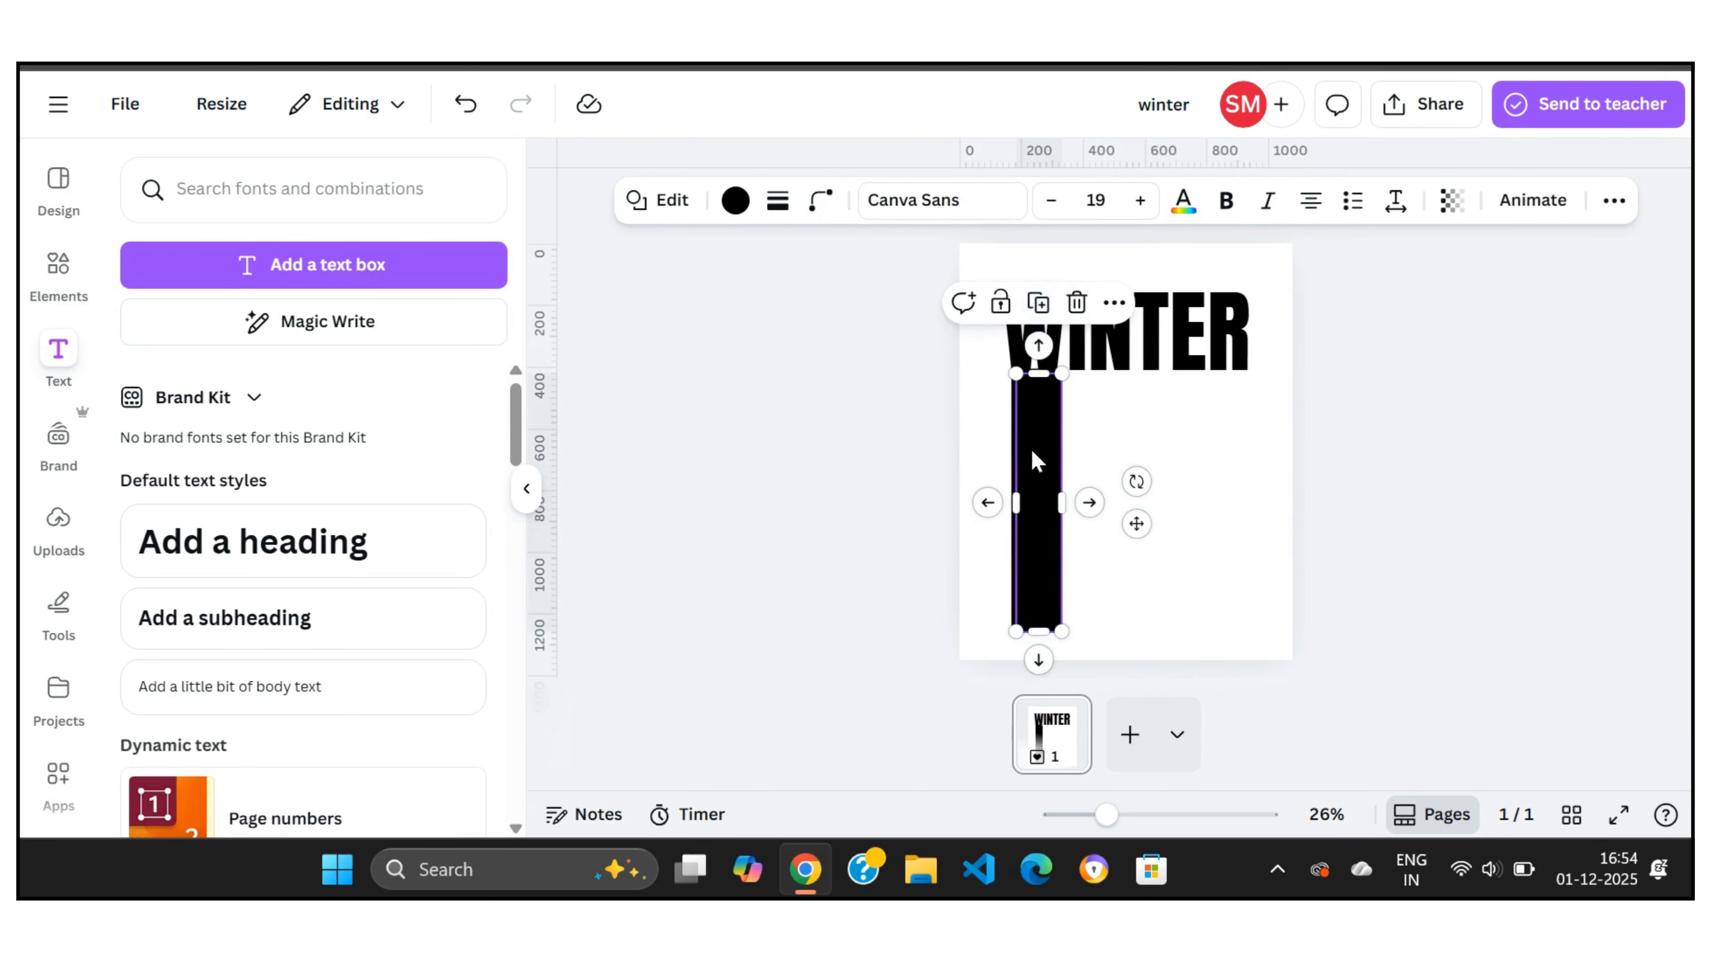
pyautogui.moveTo(1041, 472); pyautogui.dragTo(1086, 499)
pyautogui.click(1141, 496)
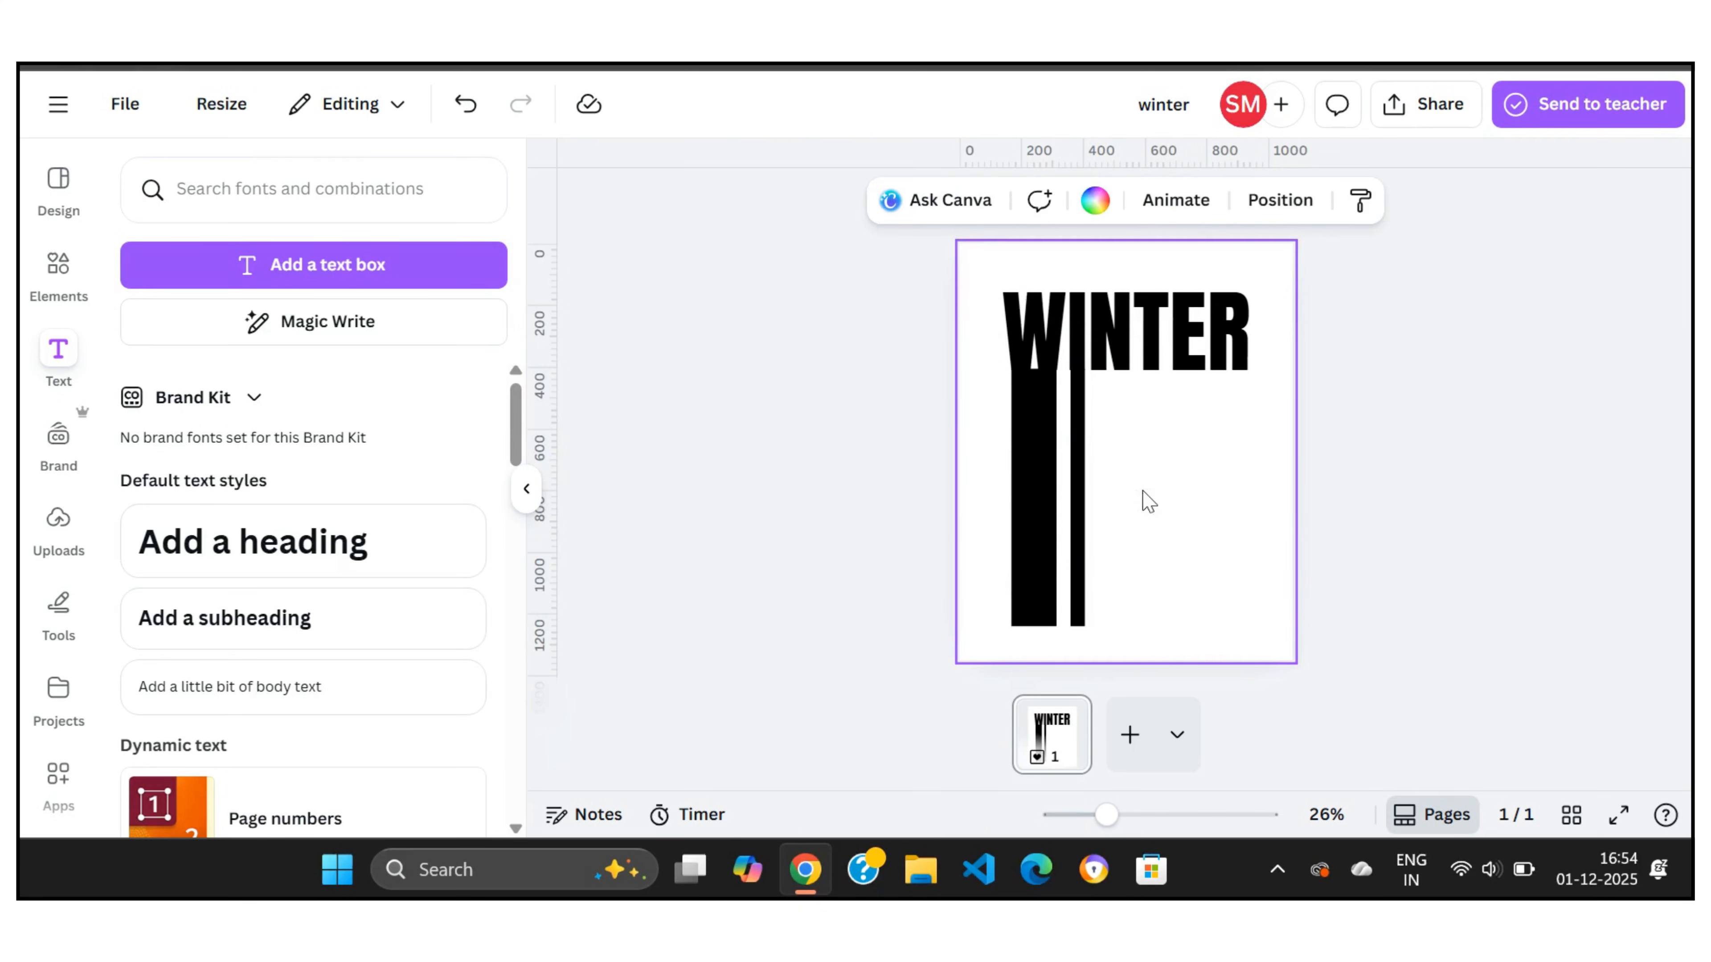
pyautogui.click(1076, 436)
pyautogui.click(1164, 428)
pyautogui.click(1072, 423)
pyautogui.moveTo(1064, 453); pyautogui.dragTo(1071, 451)
pyautogui.click(1184, 421)
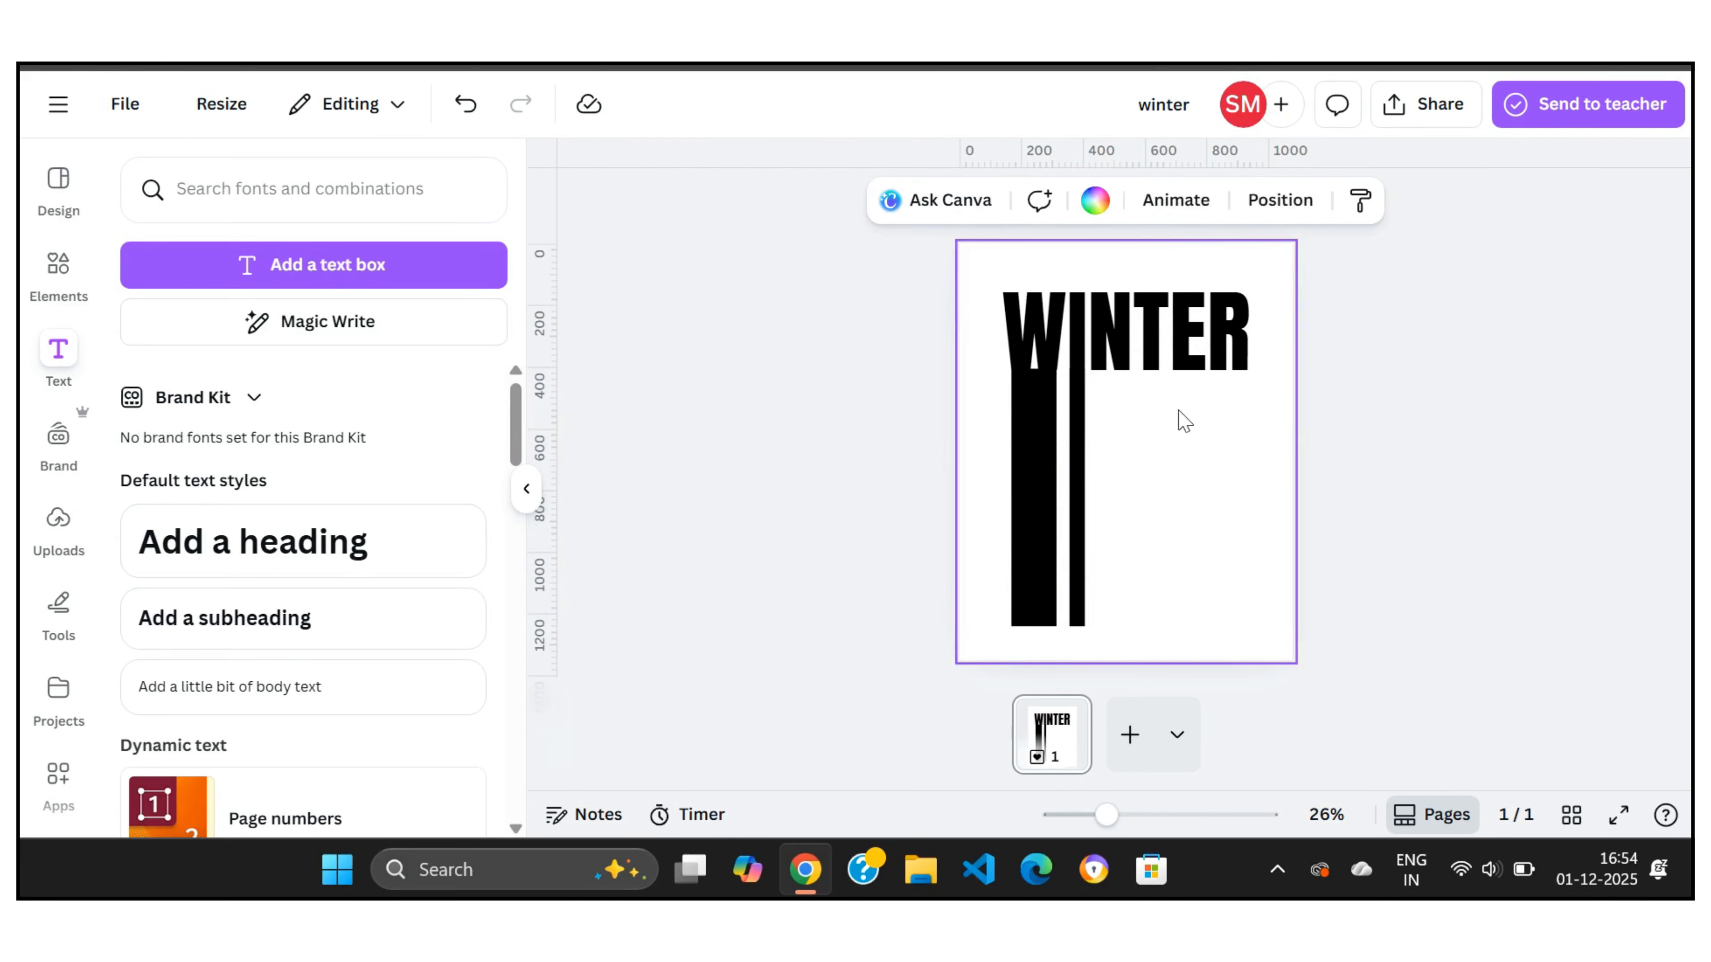
# - Duplicate the I bar, place the copy beneath the N, and widen it to roughly the letter's width
pyautogui.click(1071, 436)
pyautogui.click(1096, 459)
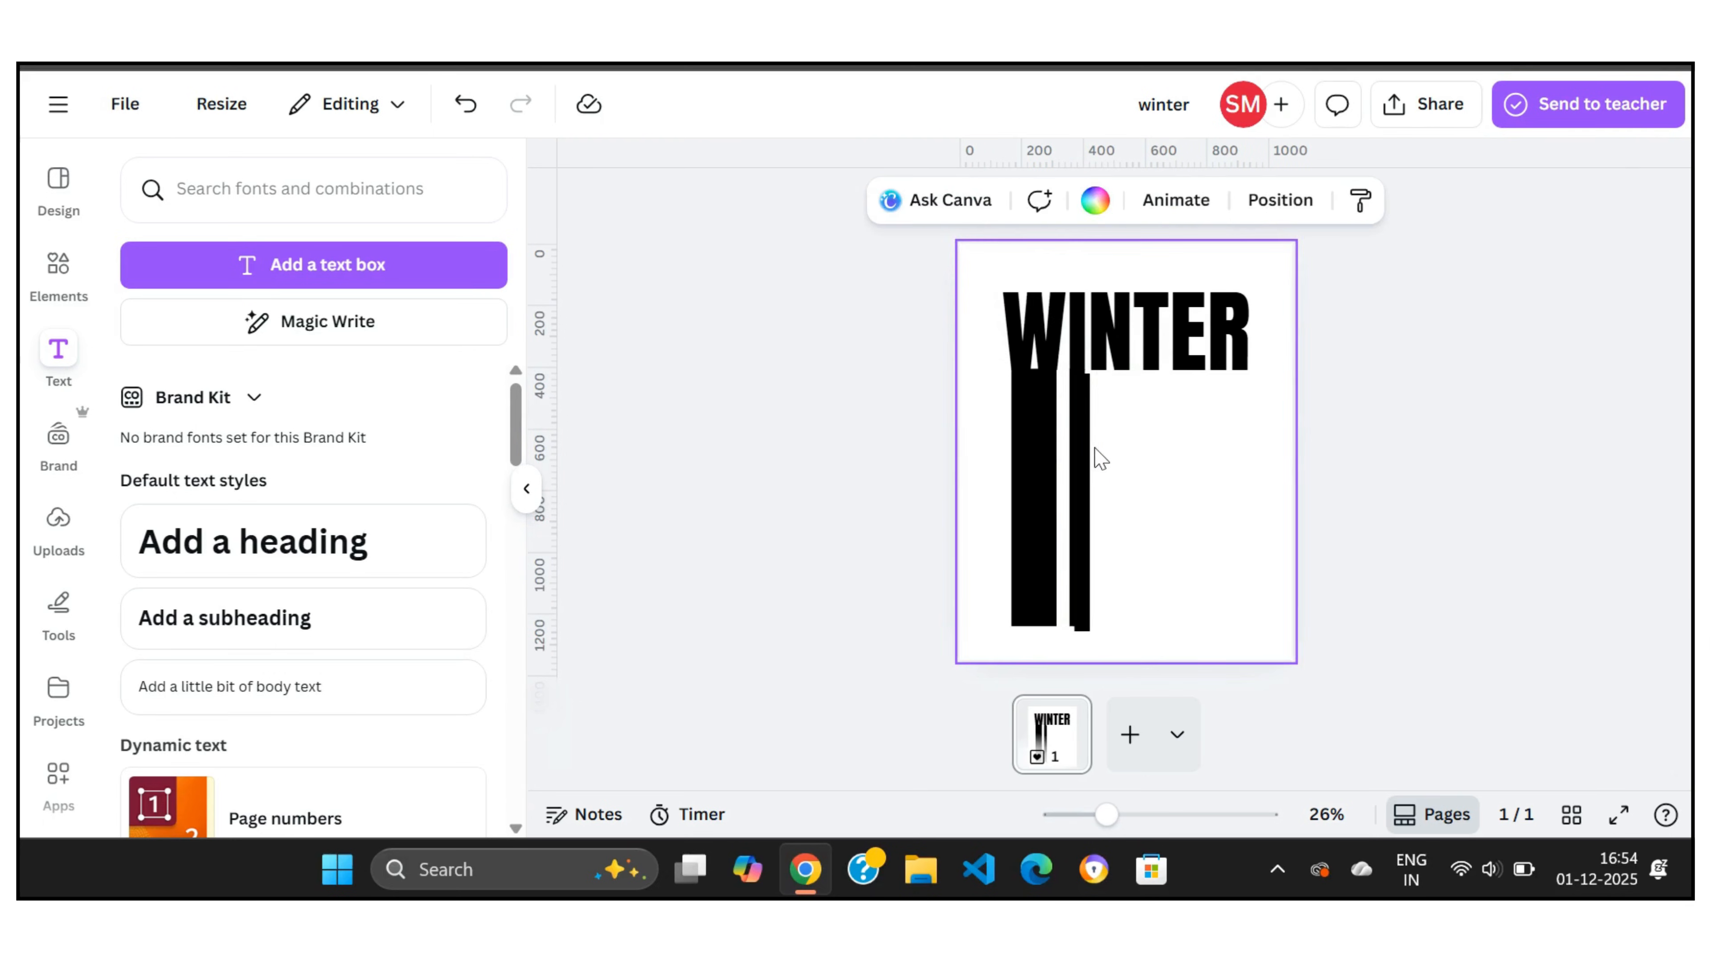
pyautogui.moveTo(1096, 452); pyautogui.dragTo(1126, 509)
pyautogui.click(1189, 498)
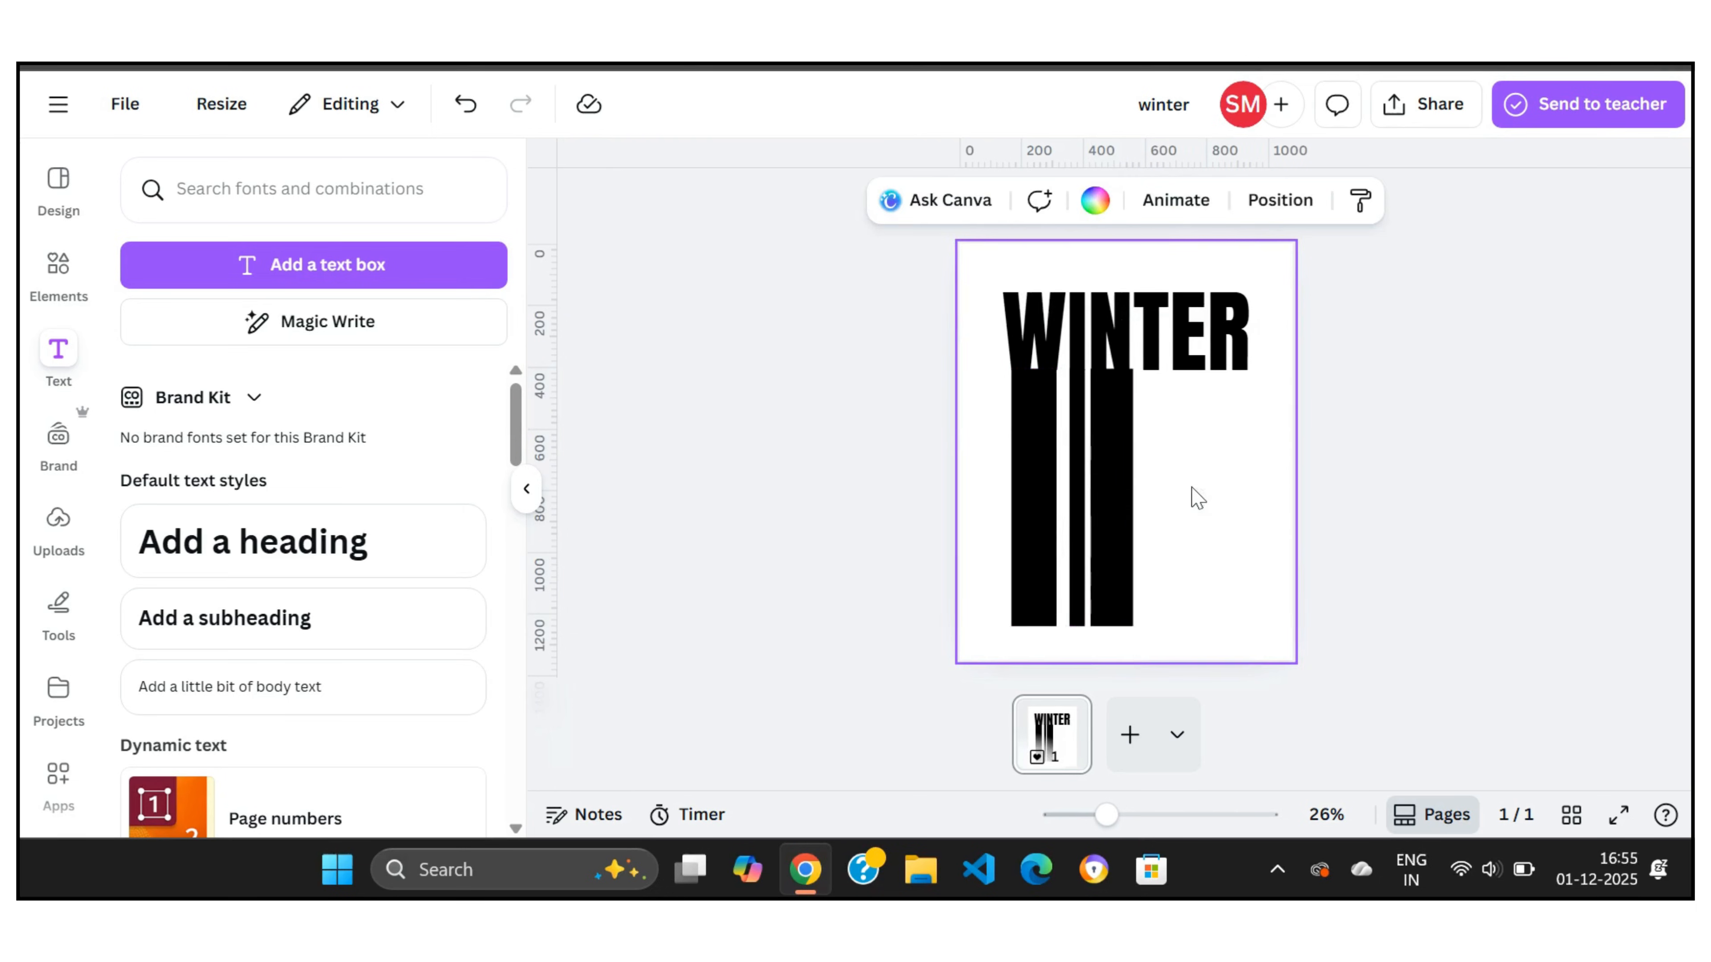
# - Fine-tune the width of the bar beneath the N so its edges line up with the letter
pyautogui.click(1130, 467)
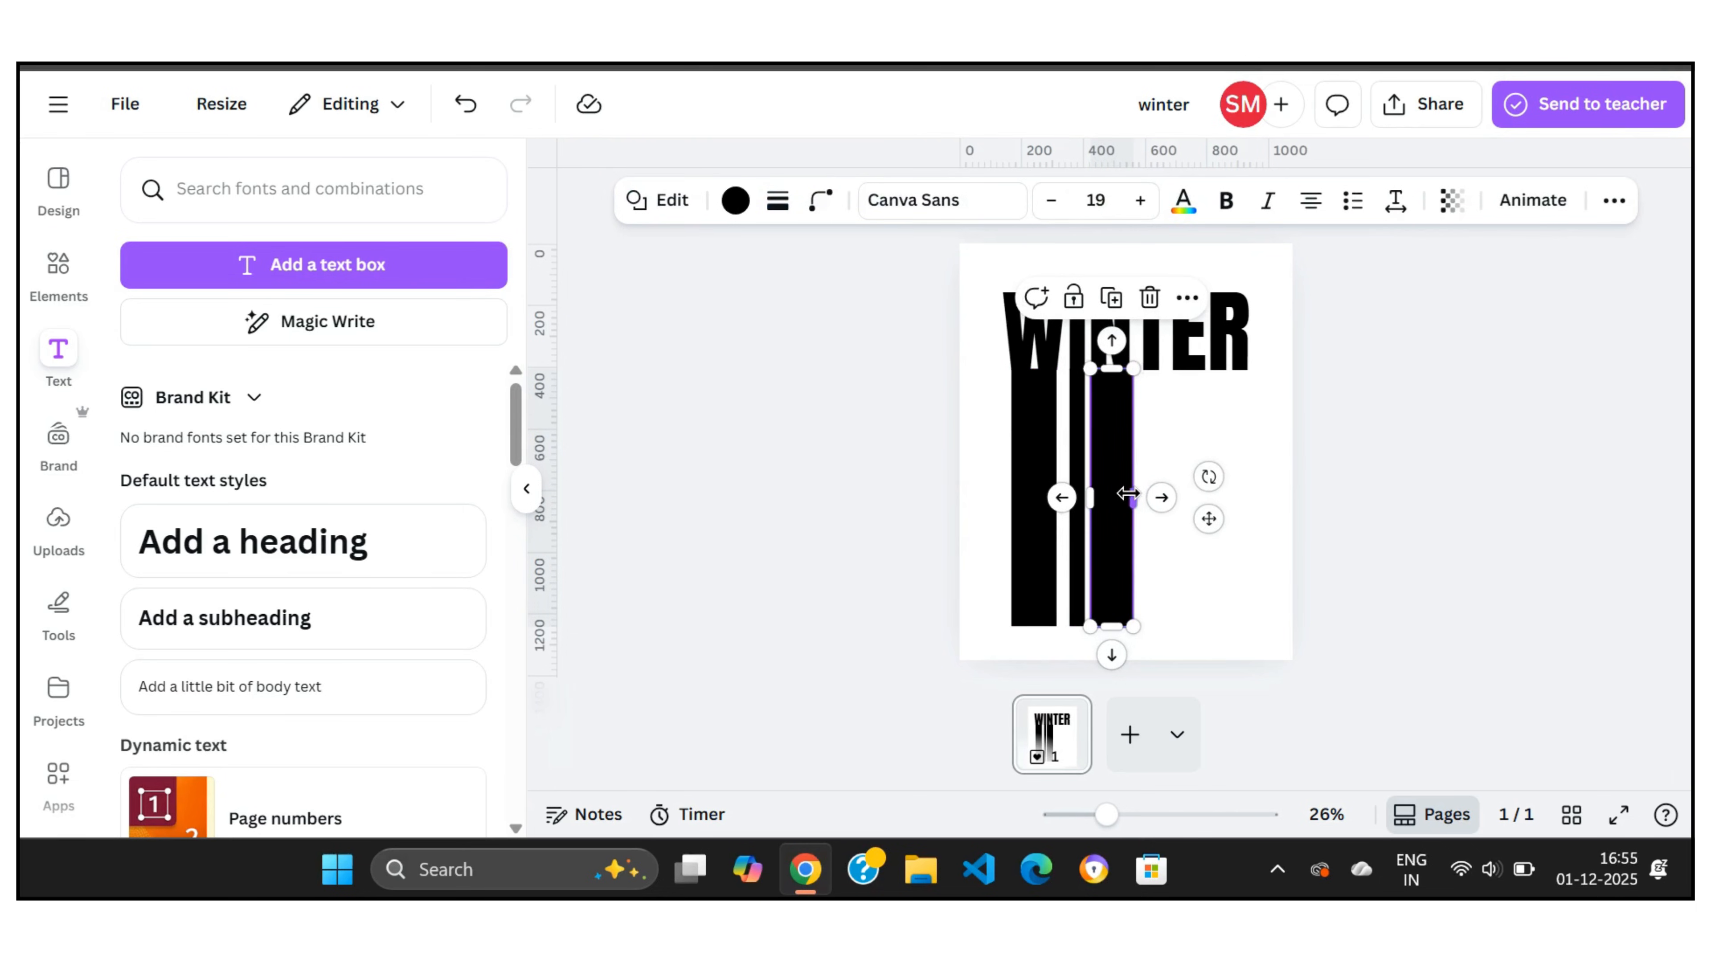
pyautogui.moveTo(1127, 494)
pyautogui.mouseDown()
pyautogui.moveTo(1106, 434)
pyautogui.moveTo(1134, 492)
pyautogui.mouseUp()
pyautogui.click(1233, 446)
pyautogui.click(1122, 431)
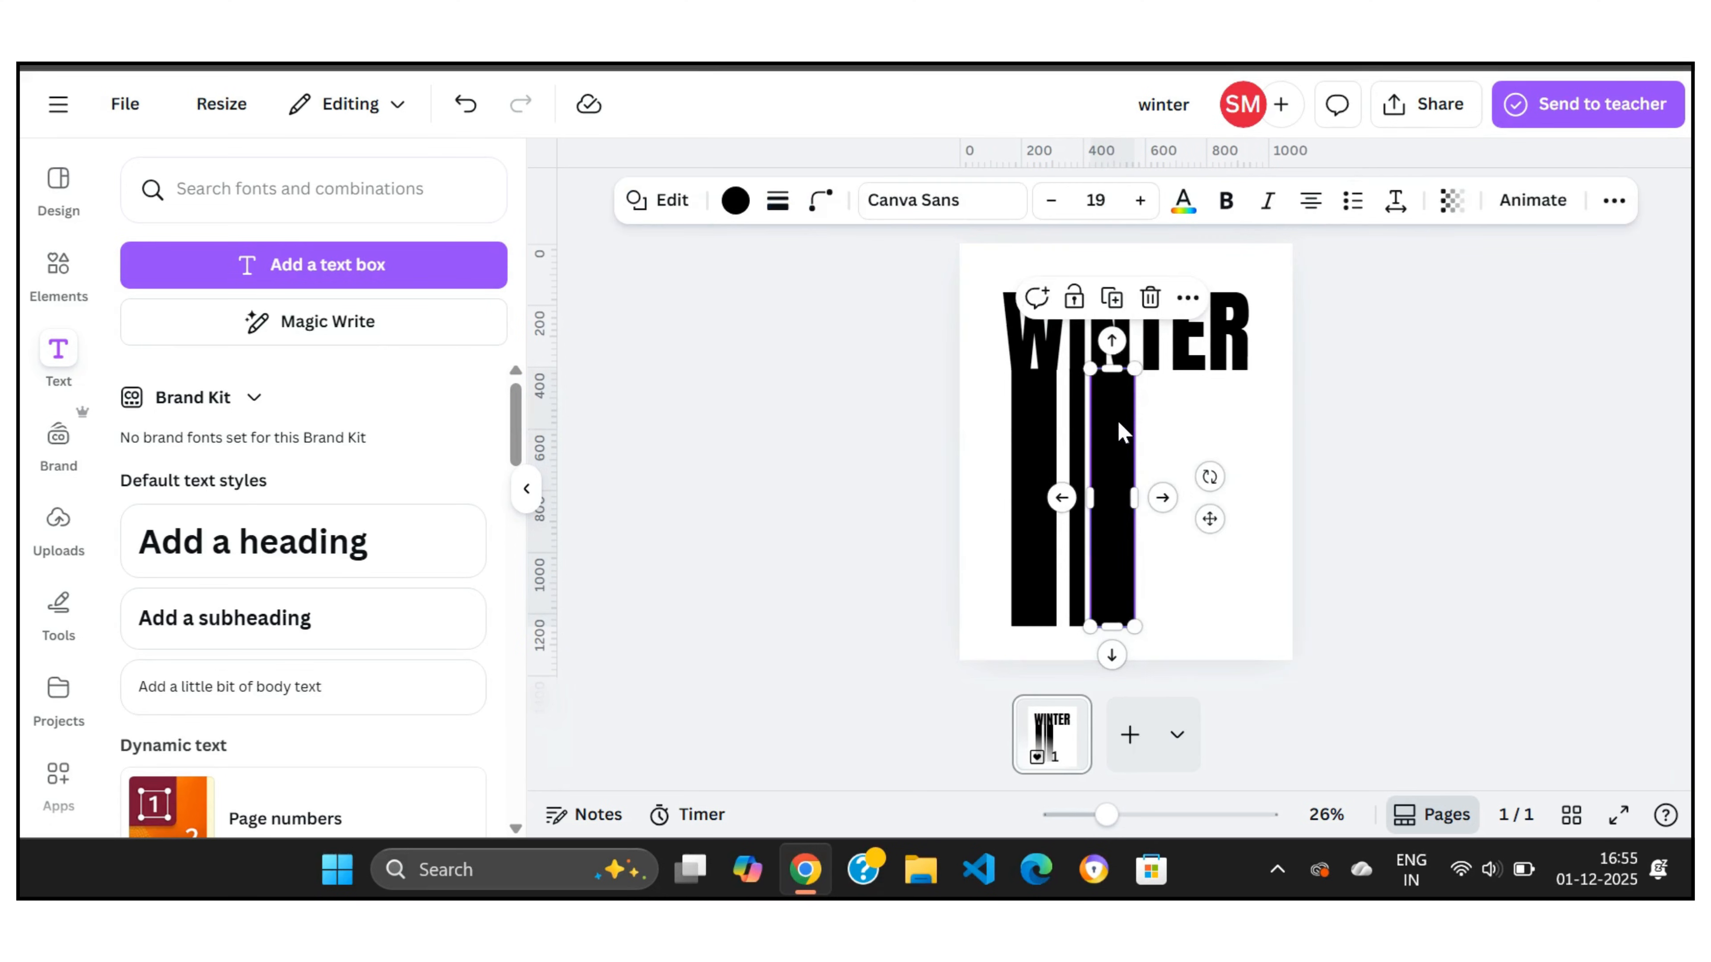
pyautogui.moveTo(1132, 623); pyautogui.dragTo(1109, 623)
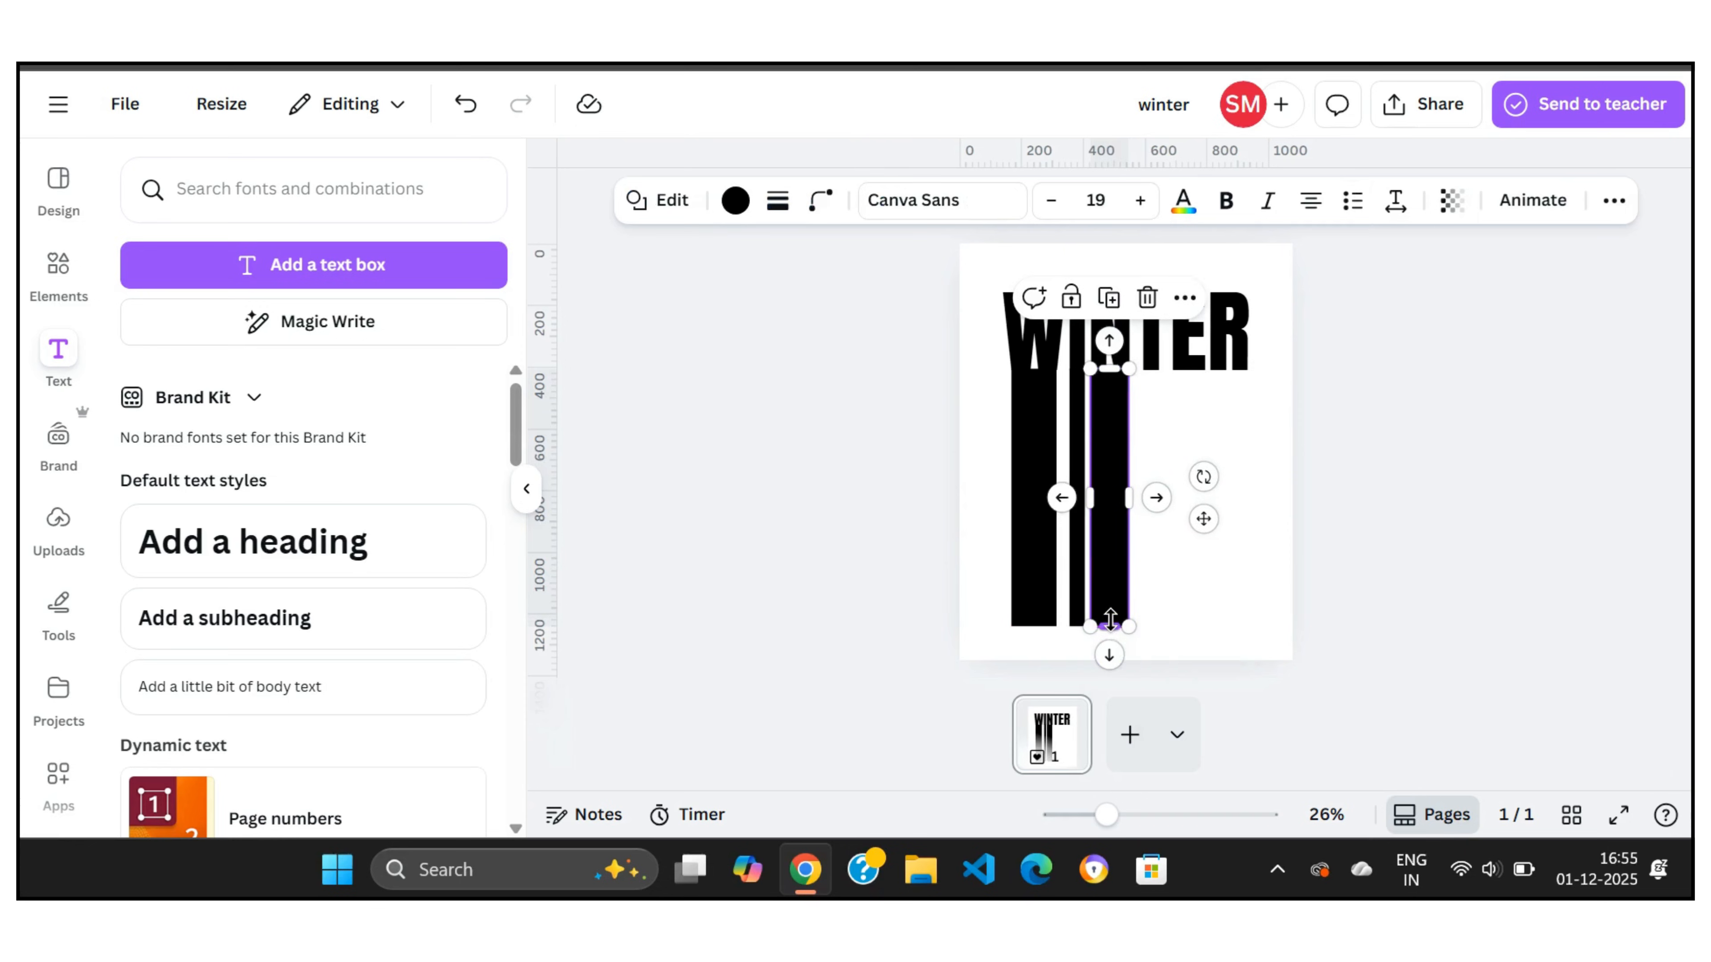
pyautogui.click(1253, 466)
pyautogui.click(1114, 449)
pyautogui.click(1116, 443)
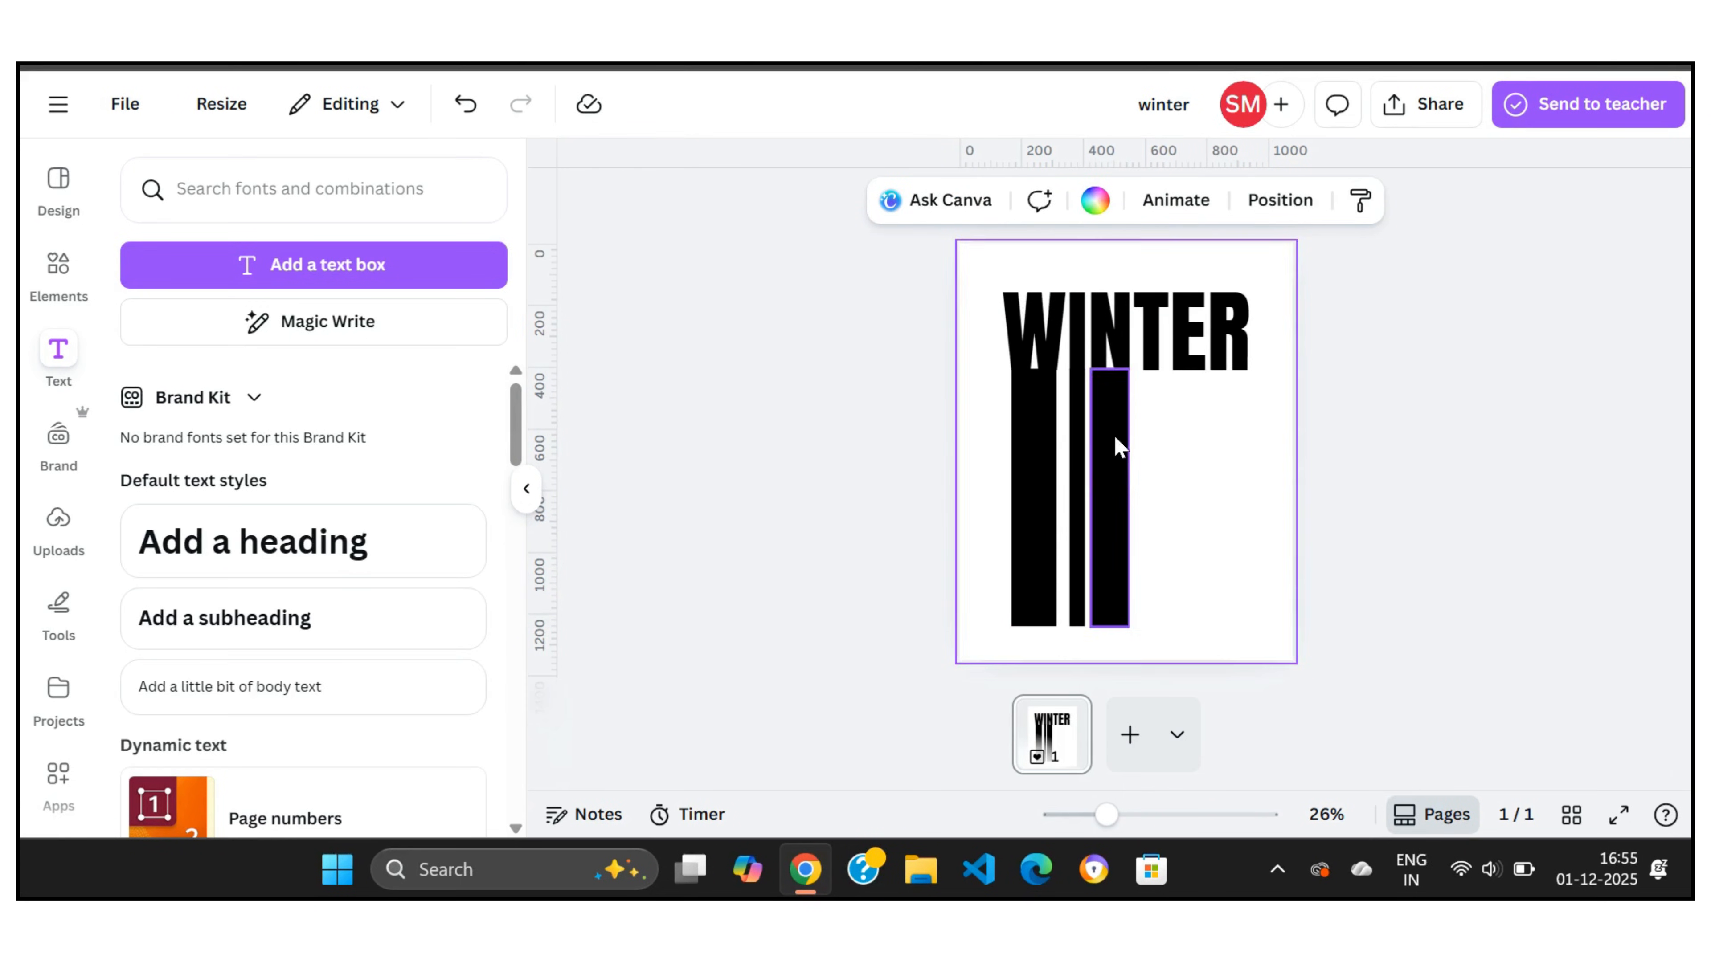
pyautogui.click(1131, 472)
pyautogui.moveTo(1137, 630); pyautogui.dragTo(1104, 627)
pyautogui.click(1261, 427)
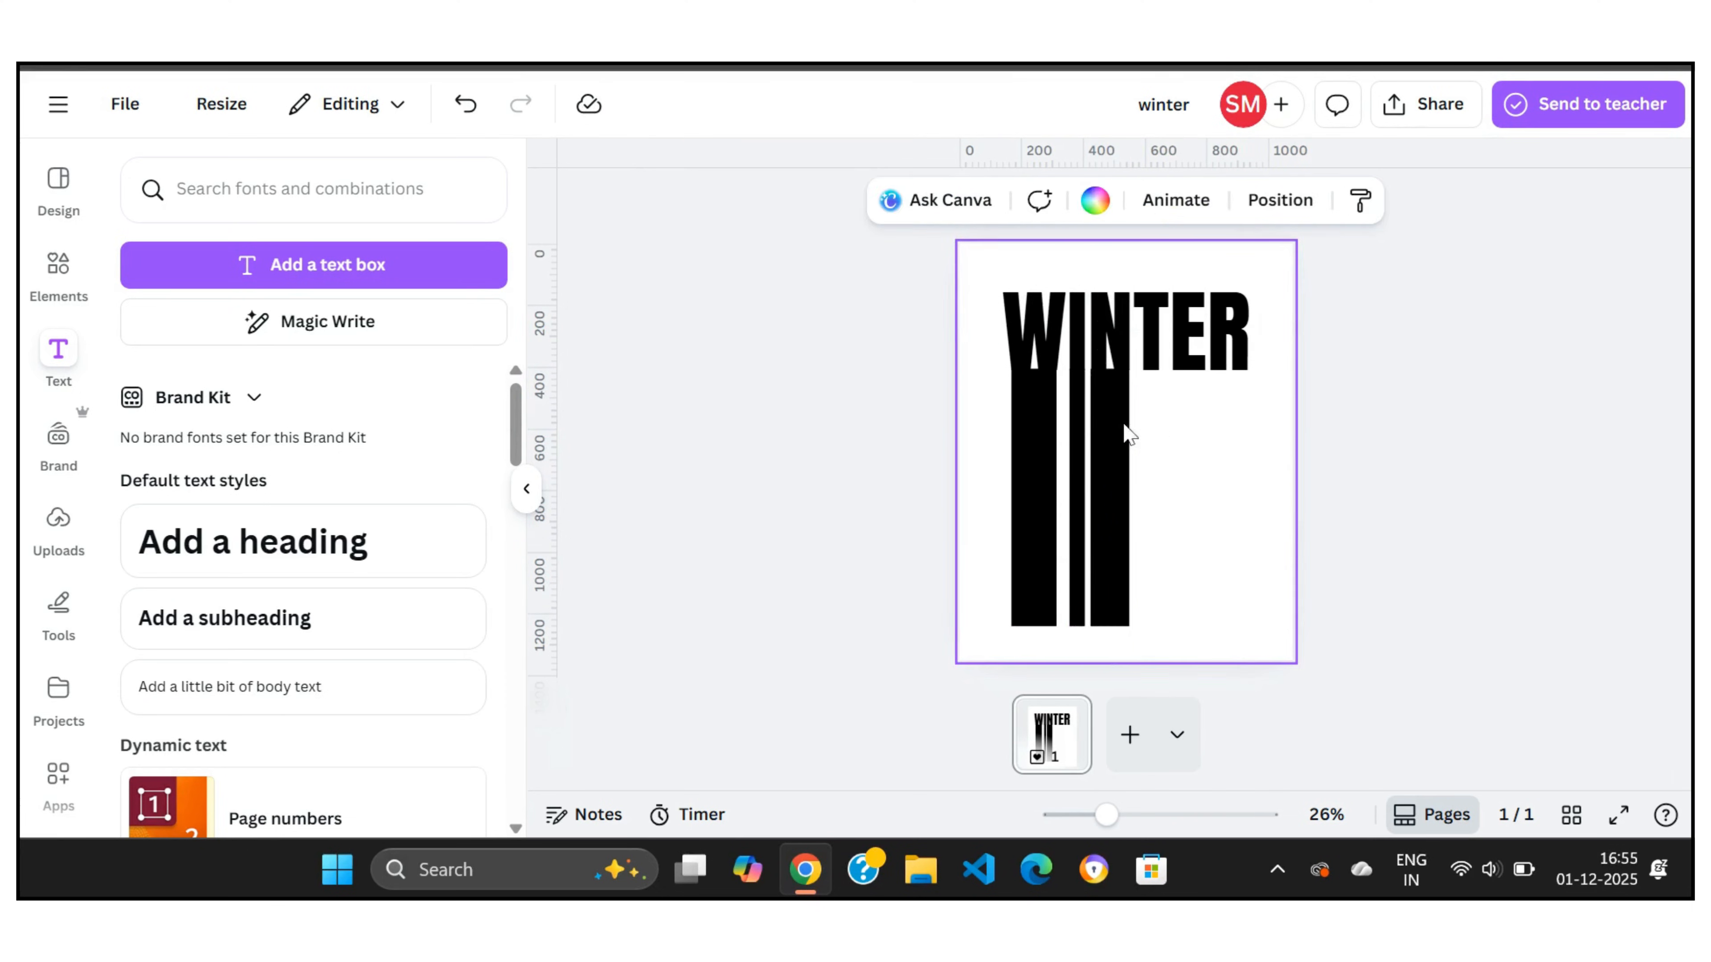
# - Duplicate the narrow I bar and place the copy beneath the T's stem, level with the other bars
pyautogui.click(1103, 426)
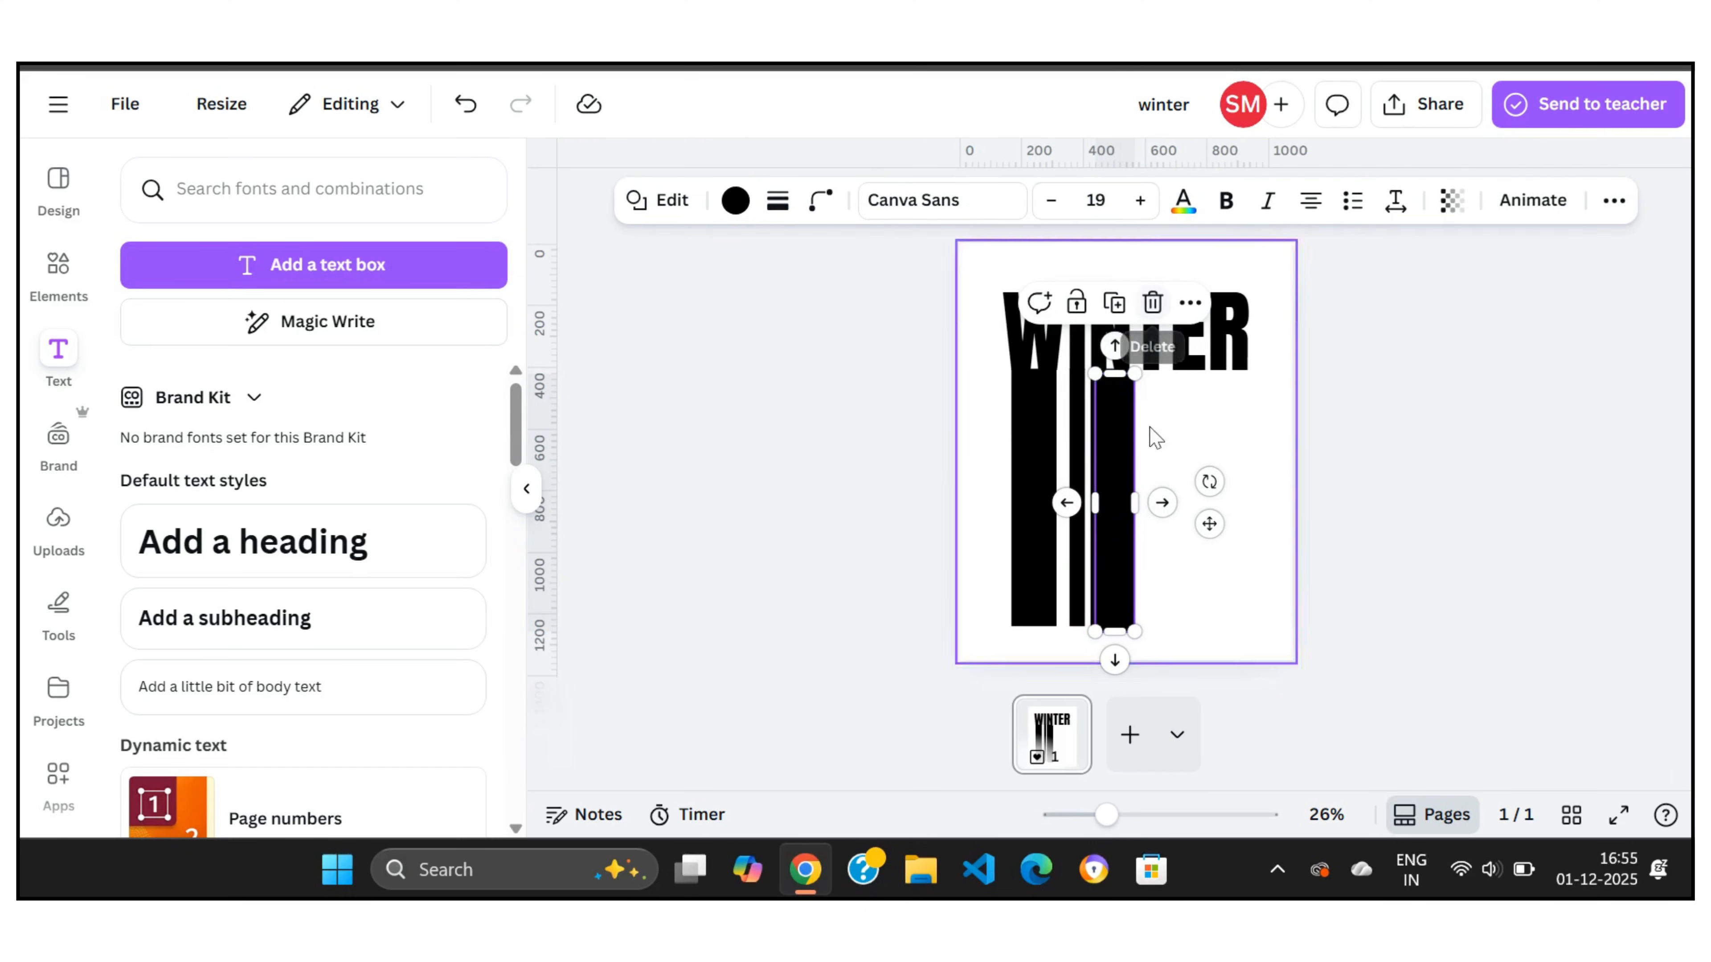
pyautogui.click(1155, 472)
pyautogui.click(1076, 472)
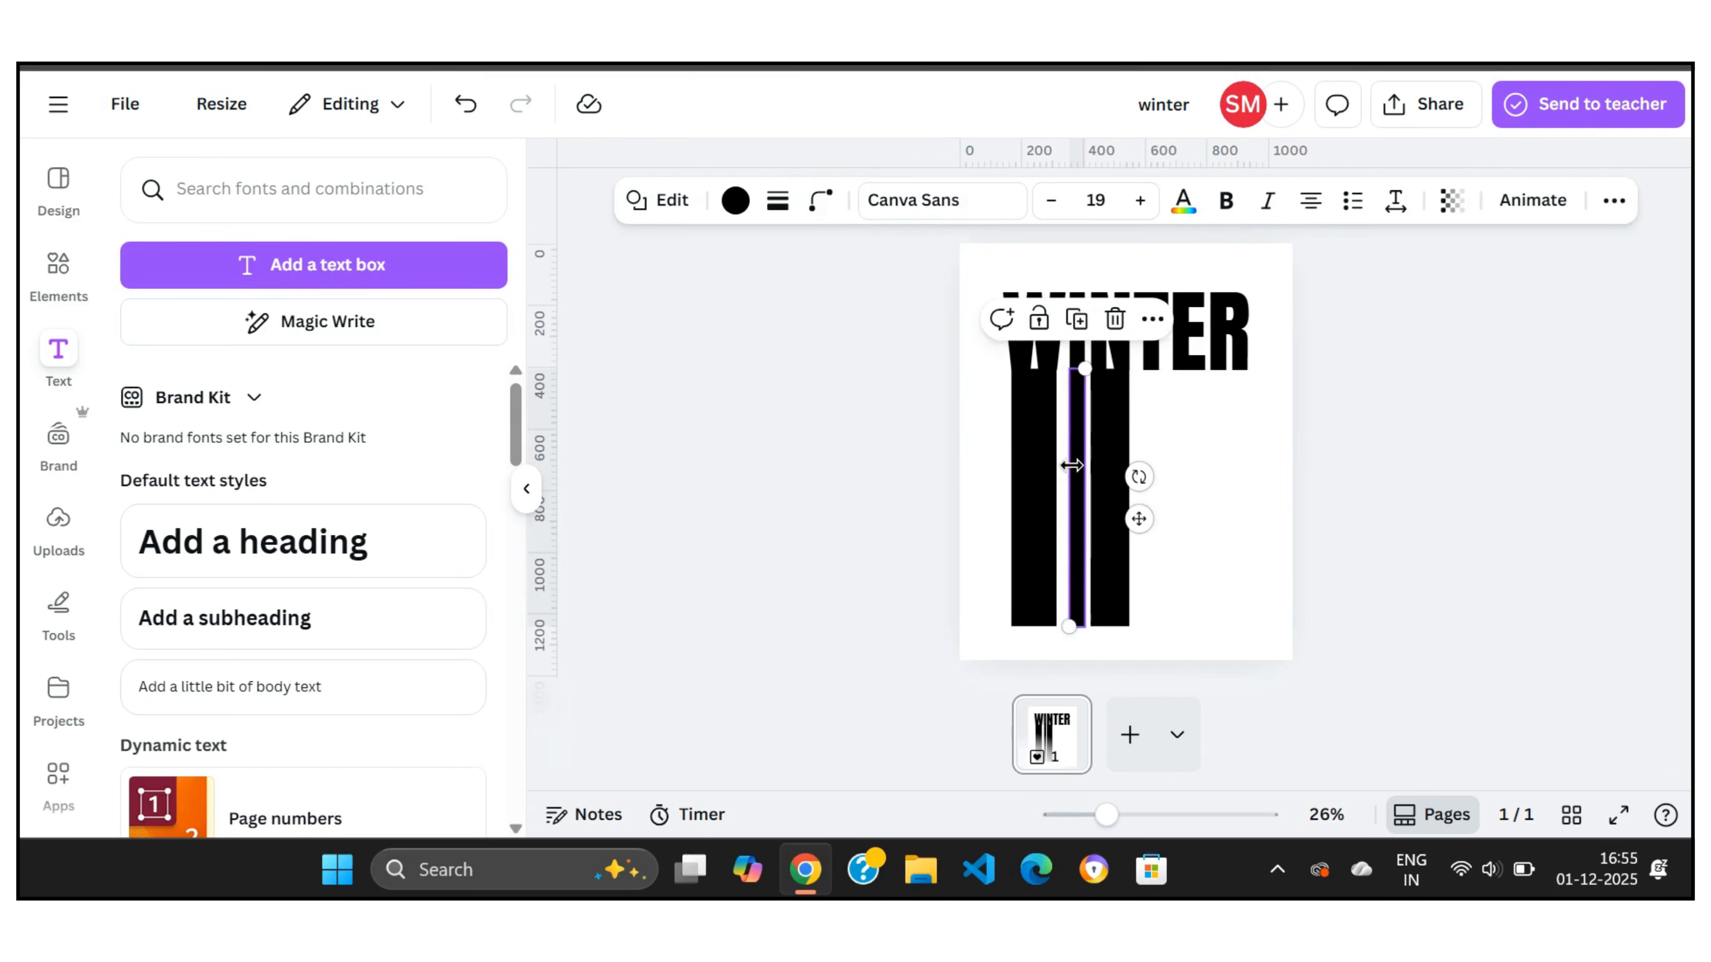
pyautogui.click(1076, 318)
pyautogui.click(1153, 447)
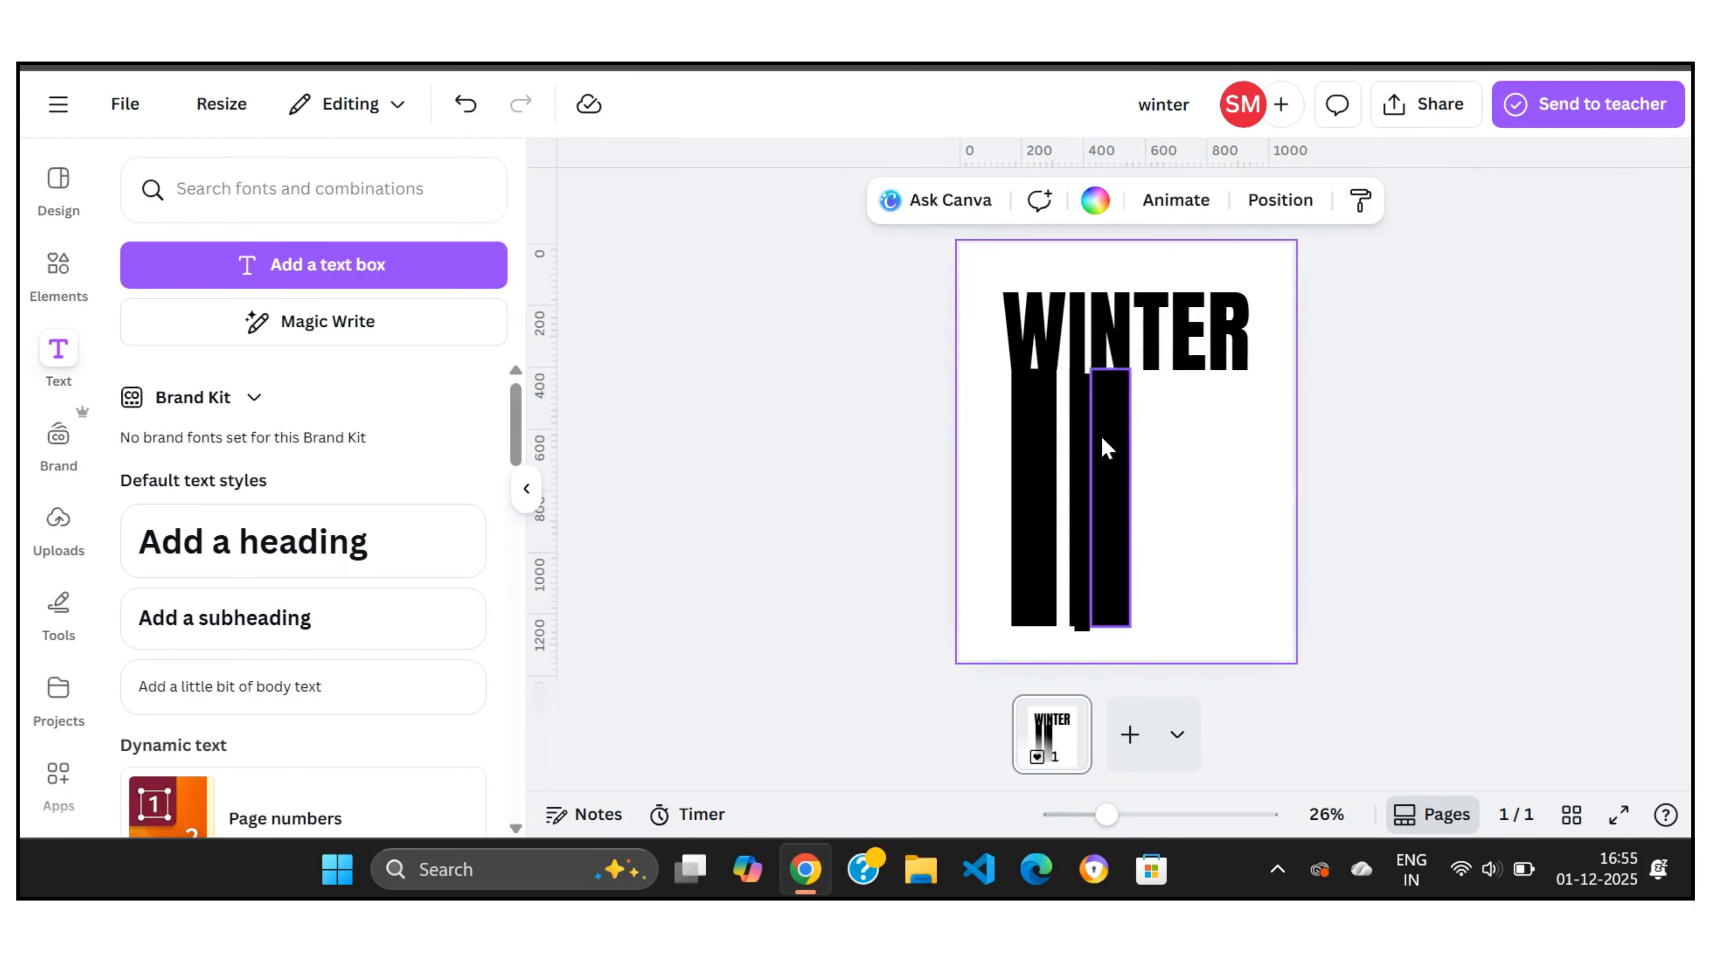
pyautogui.moveTo(1086, 447); pyautogui.dragTo(1159, 437)
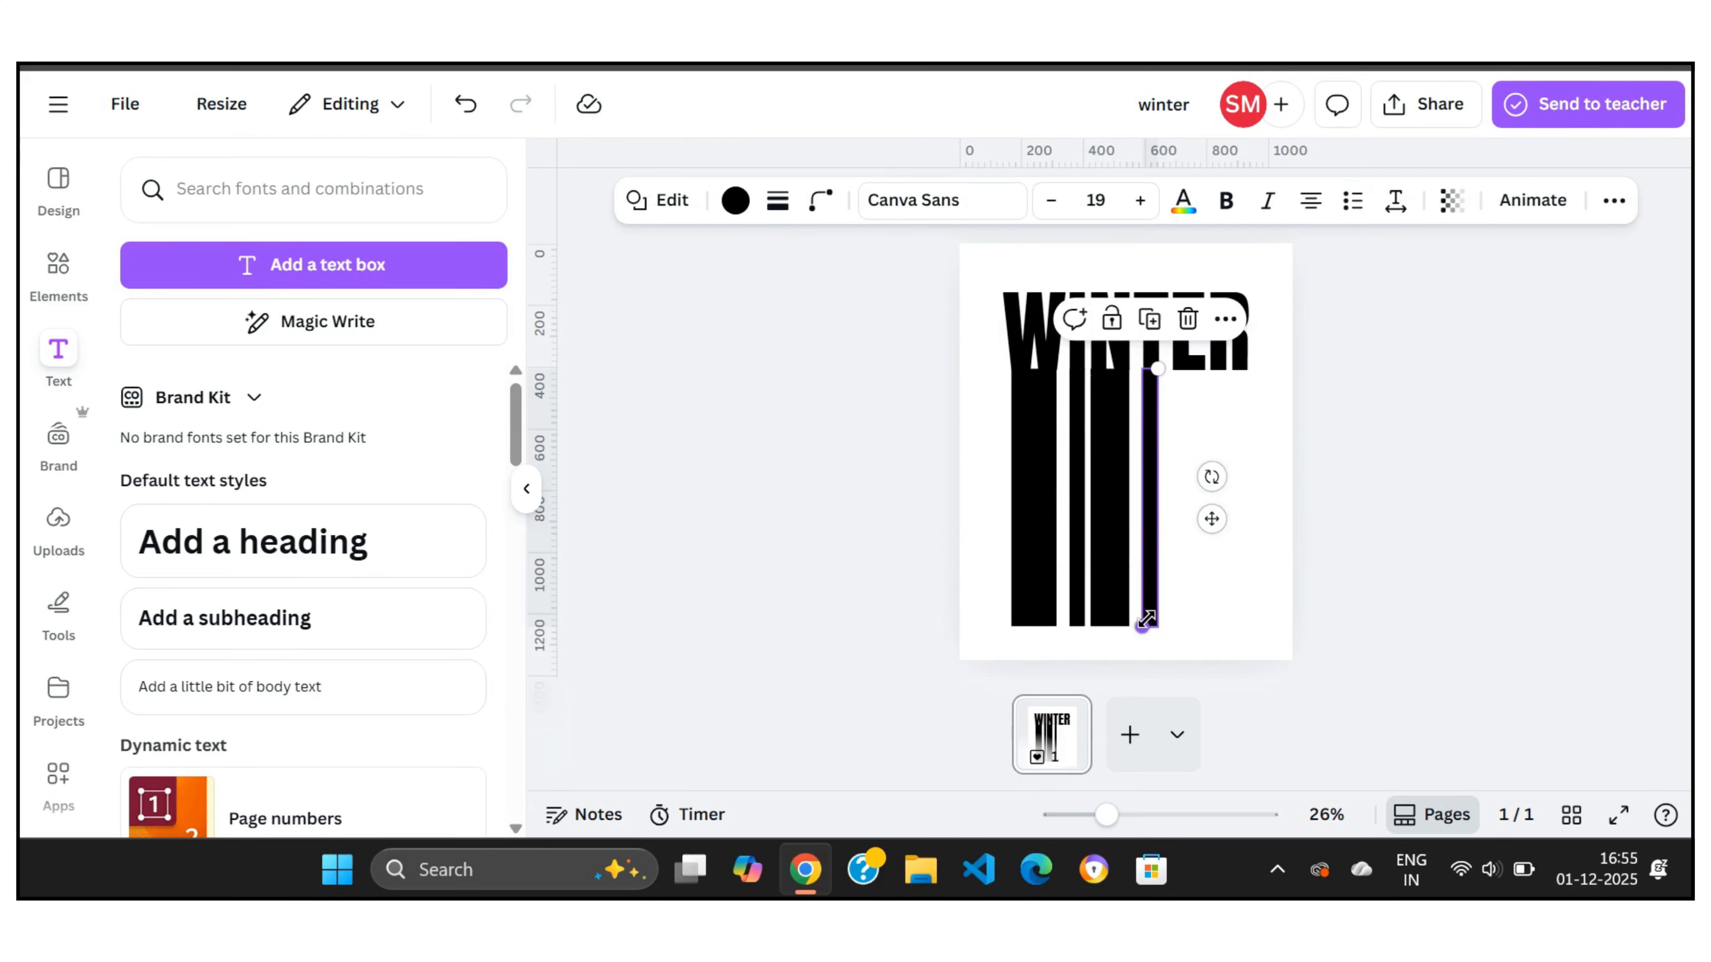
pyautogui.moveTo(1145, 625); pyautogui.dragTo(1146, 618)
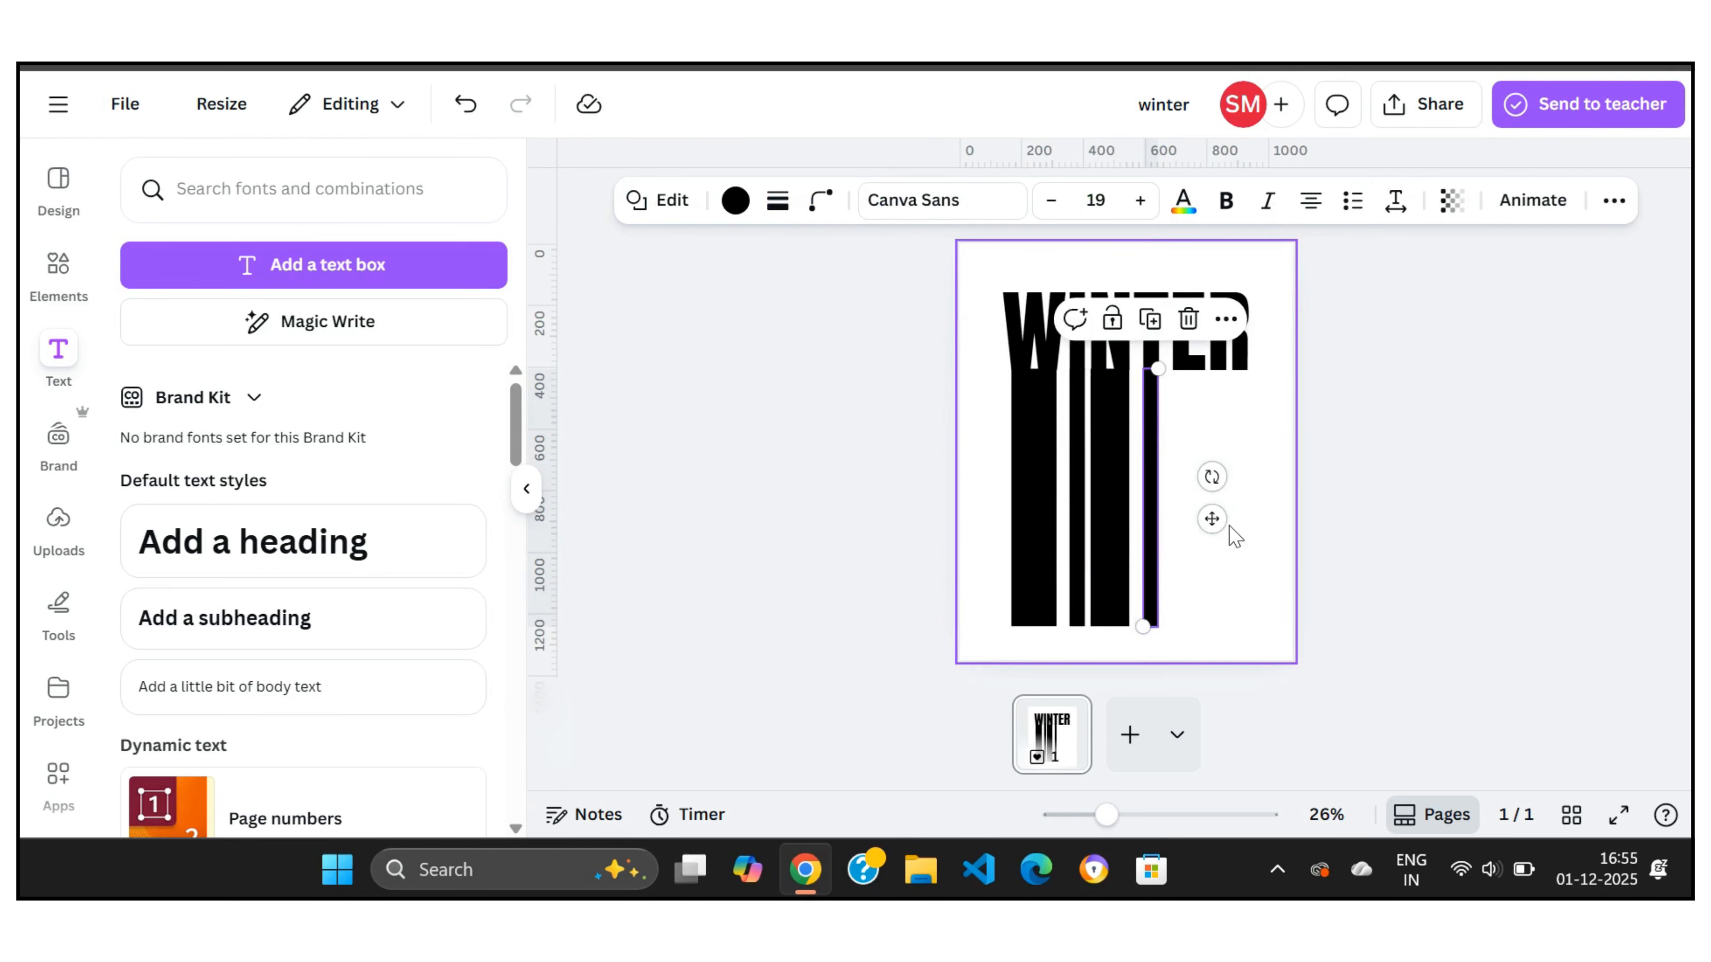
pyautogui.click(1231, 535)
# - Fine-tune the width of the bar beneath the T to match the letter's stem
pyautogui.click(1172, 389)
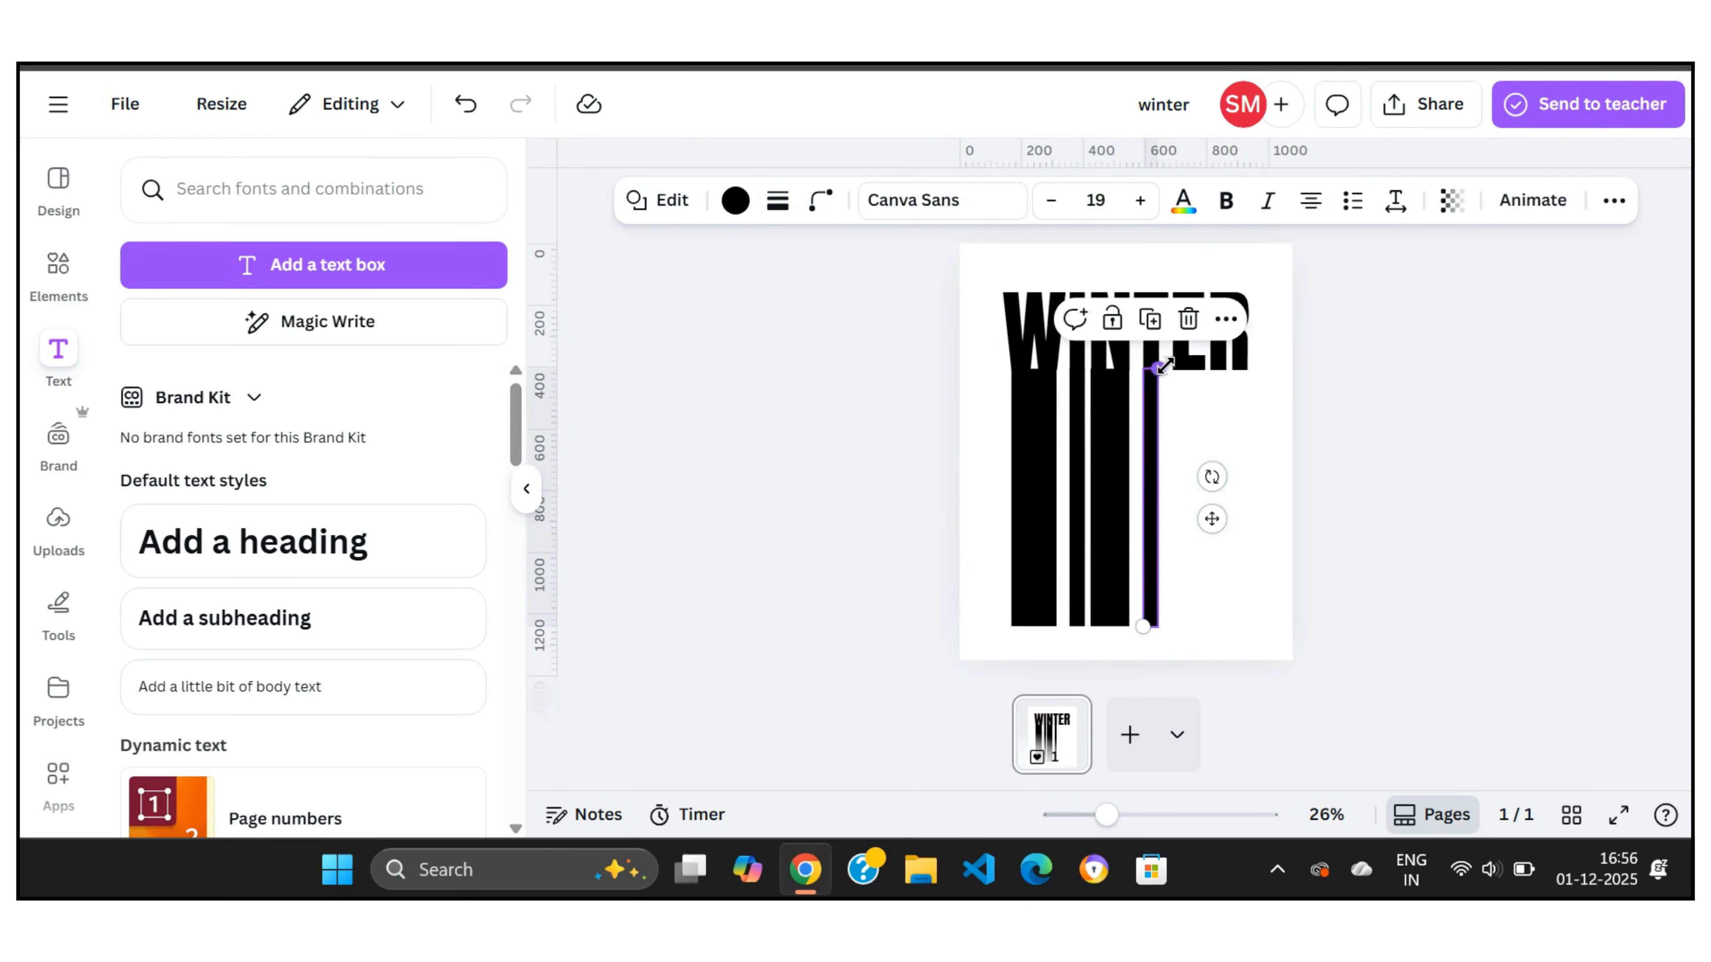
pyautogui.moveTo(1158, 369); pyautogui.dragTo(1155, 369)
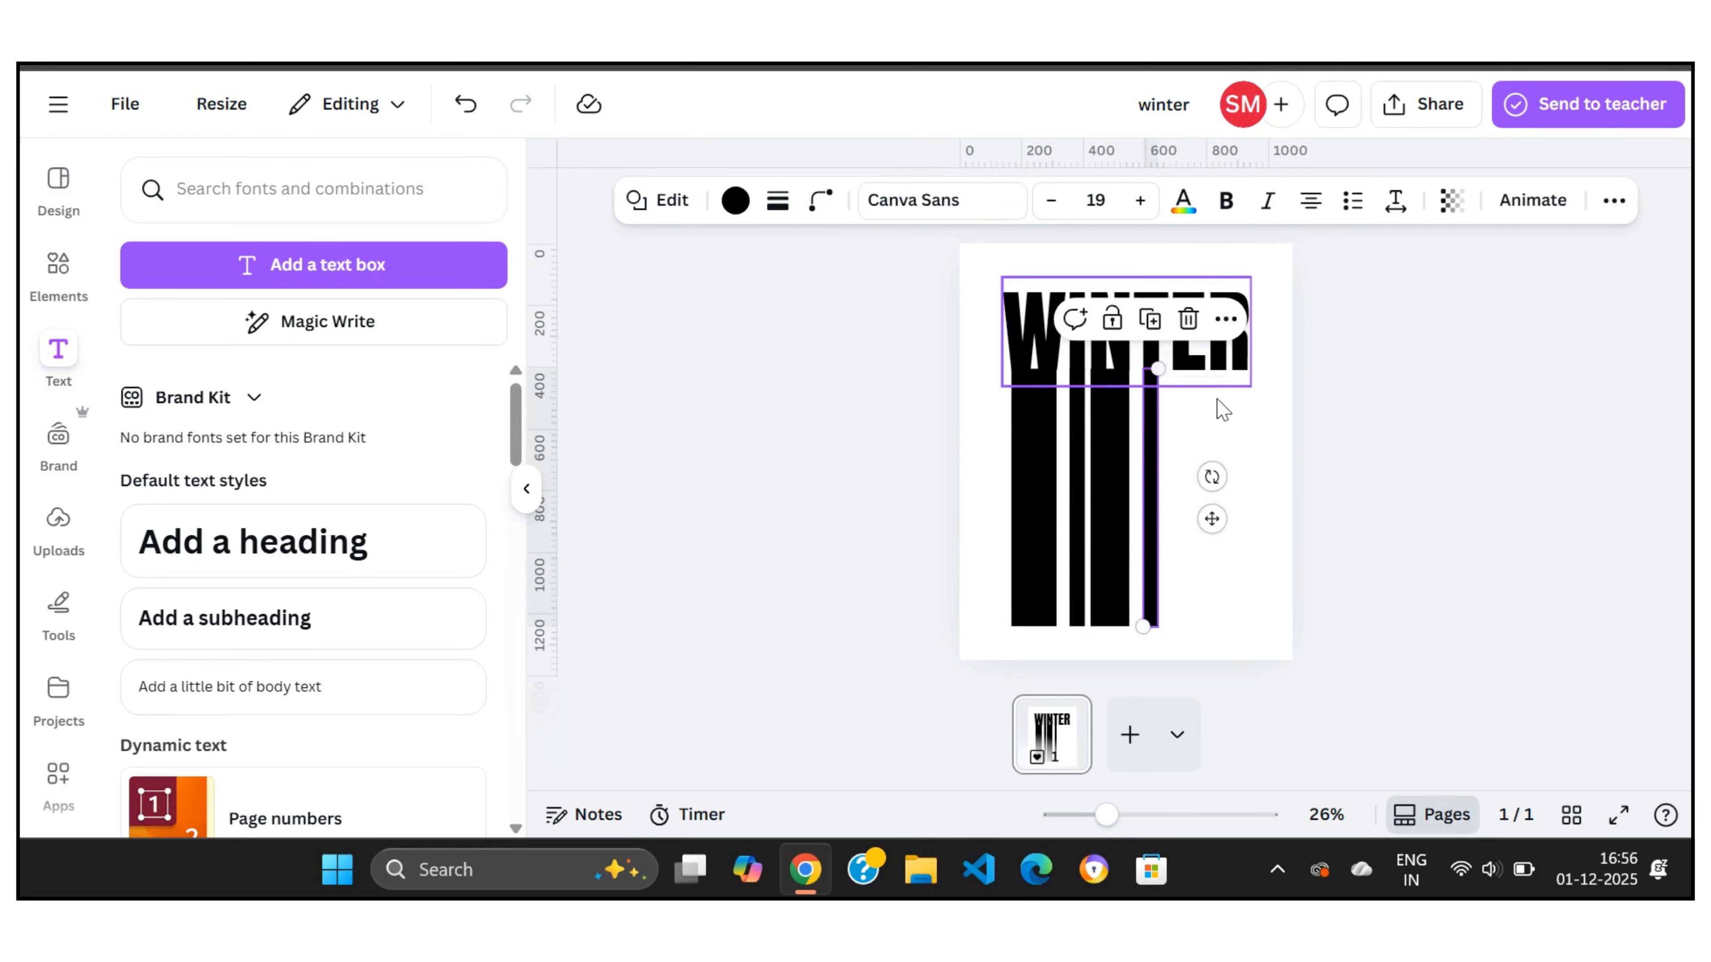
pyautogui.click(1215, 403)
pyautogui.click(1151, 504)
pyautogui.moveTo(1154, 504); pyautogui.dragTo(1150, 499)
pyautogui.click(1205, 620)
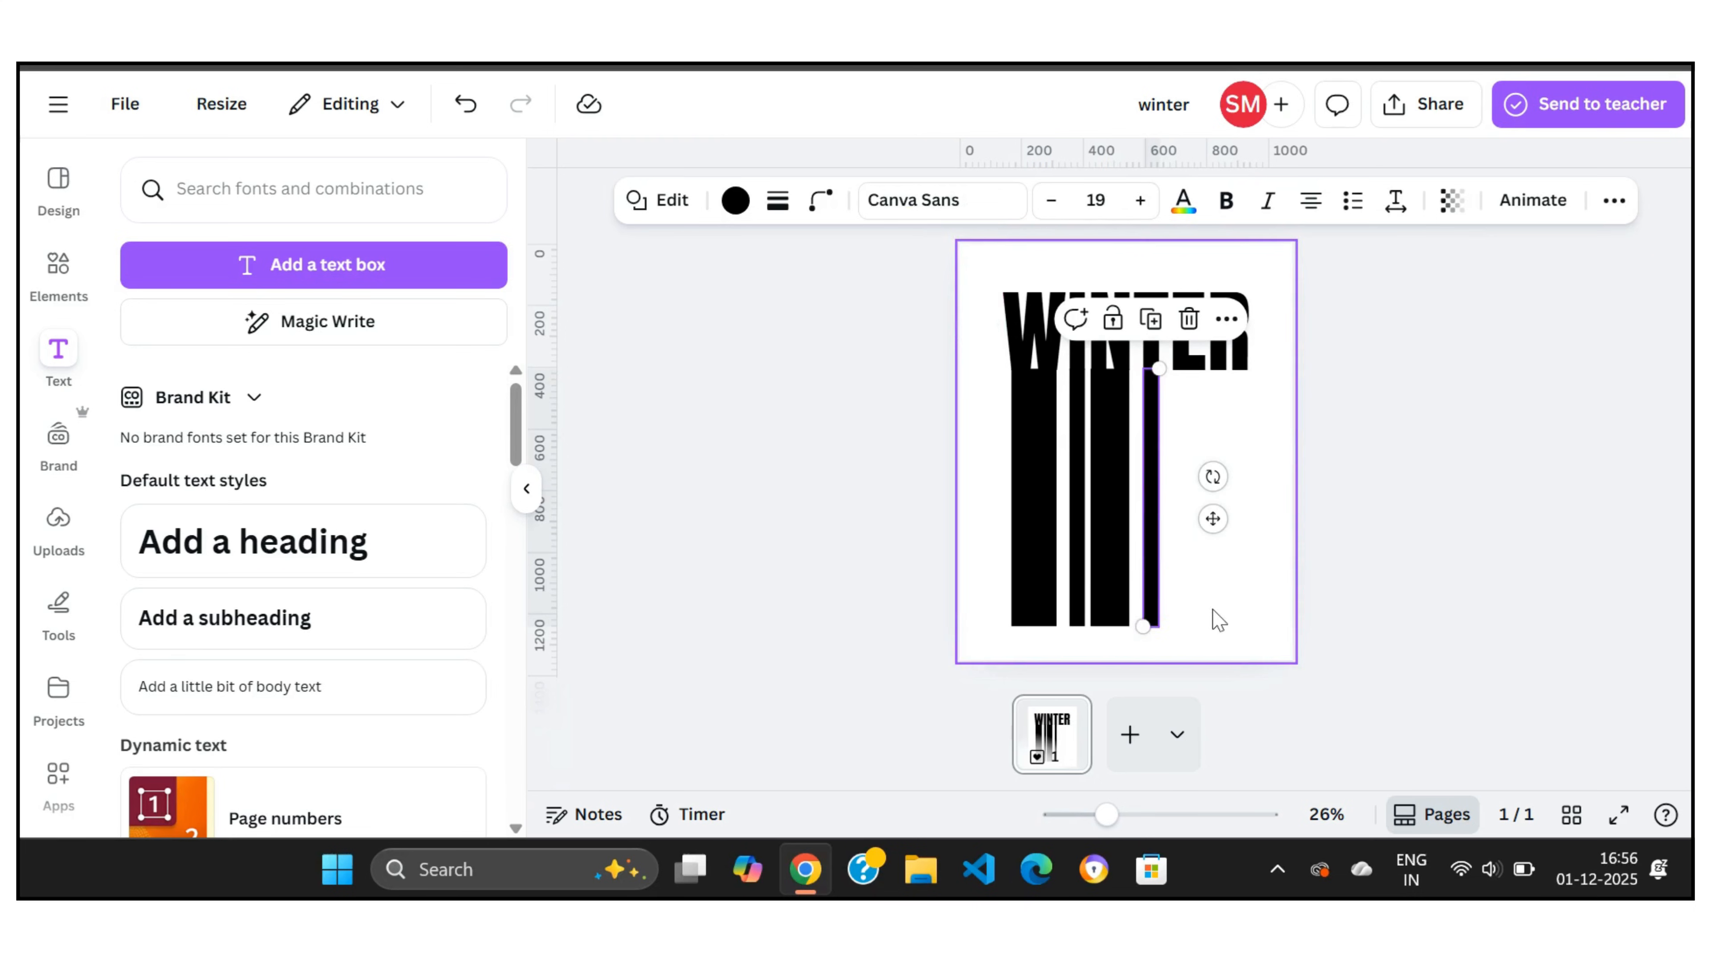
# - Duplicate the T bar, move the copy beneath the E, and widen it to match the letter
pyautogui.click(1154, 424)
pyautogui.click(1196, 440)
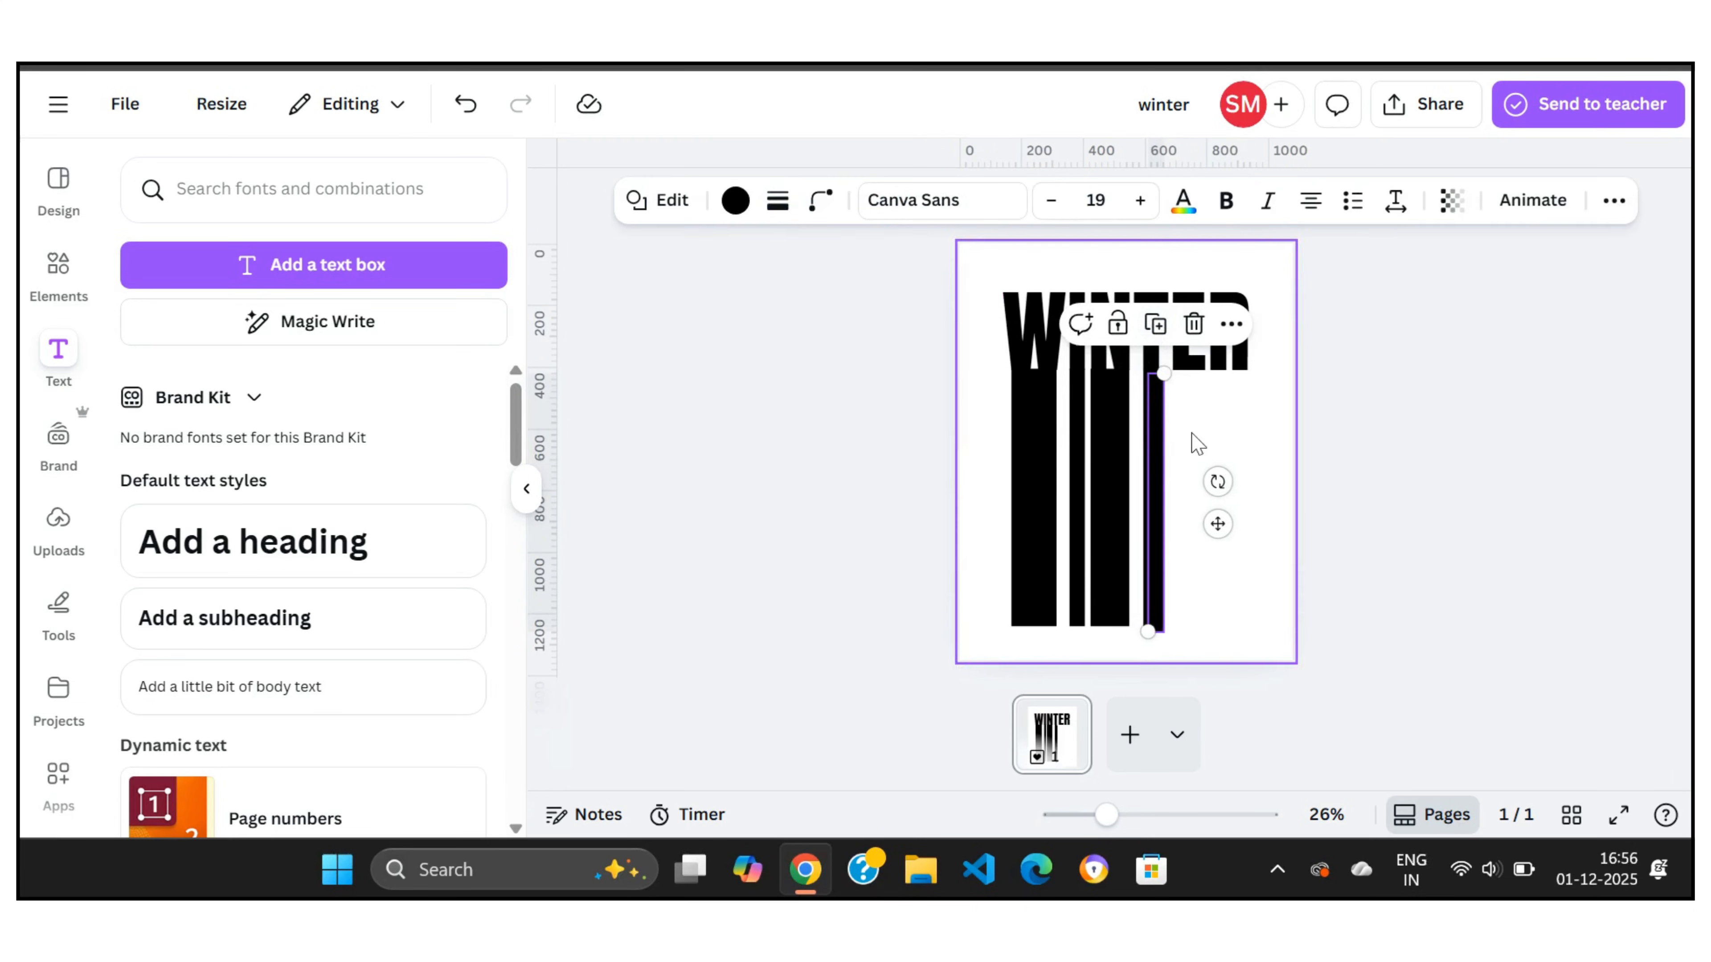
pyautogui.moveTo(1155, 432); pyautogui.dragTo(1180, 423)
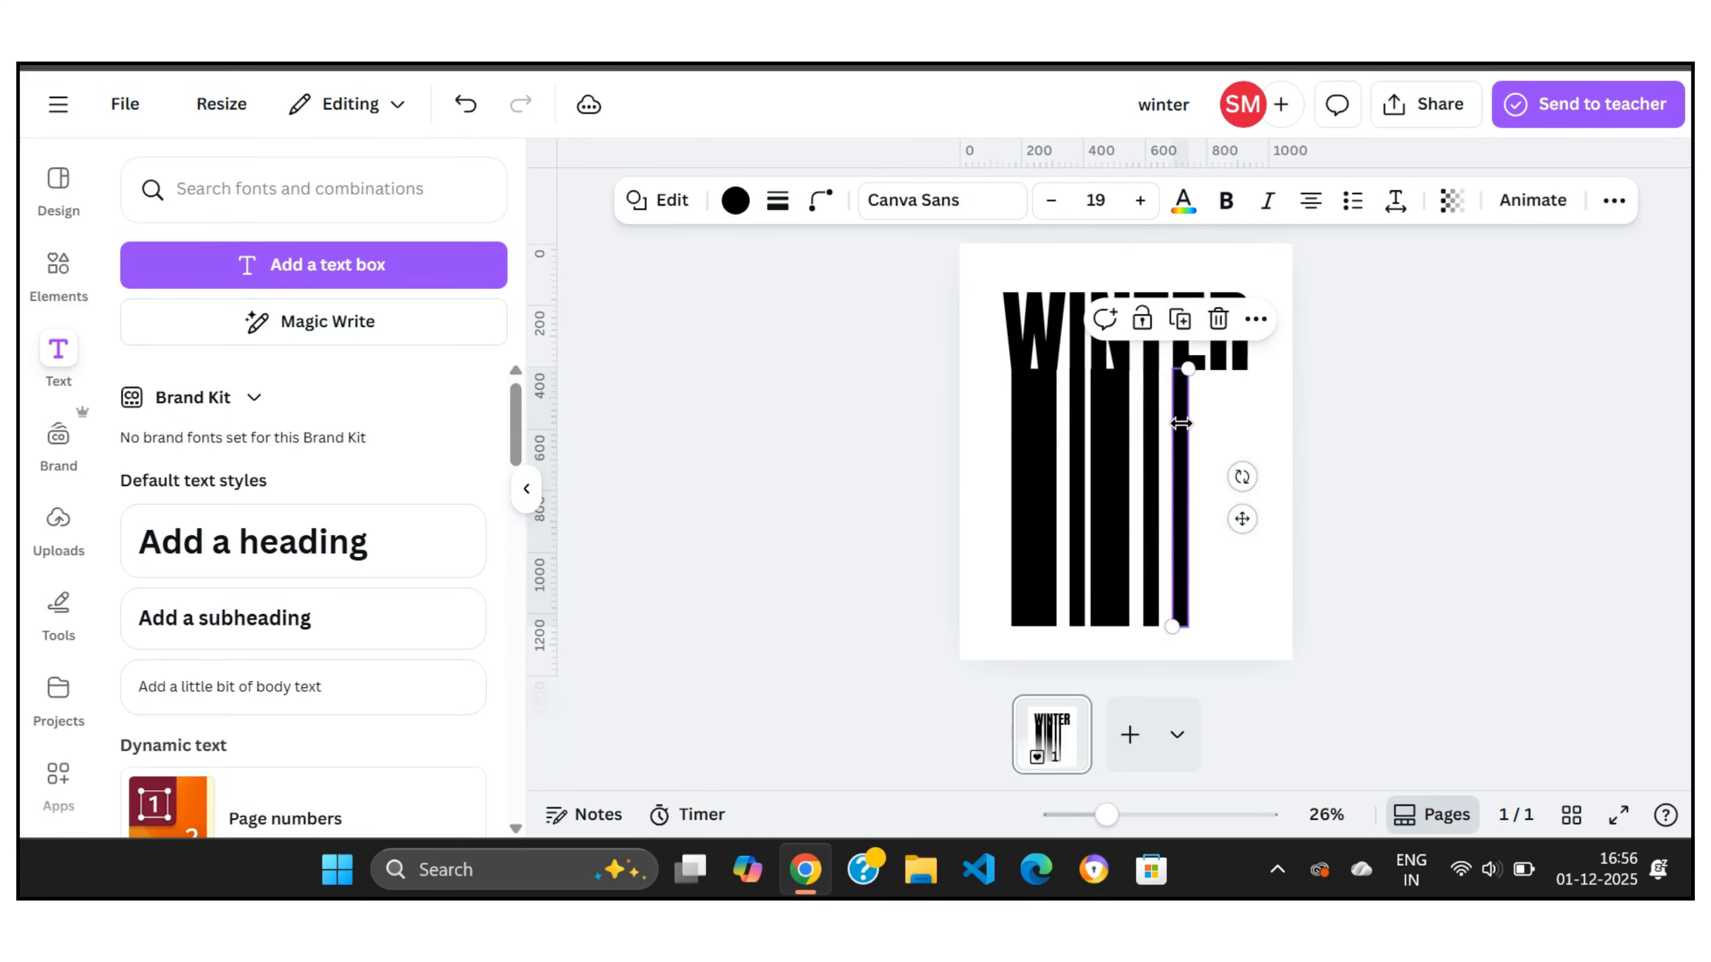
pyautogui.moveTo(1192, 483); pyautogui.dragTo(1204, 487)
pyautogui.click(1290, 527)
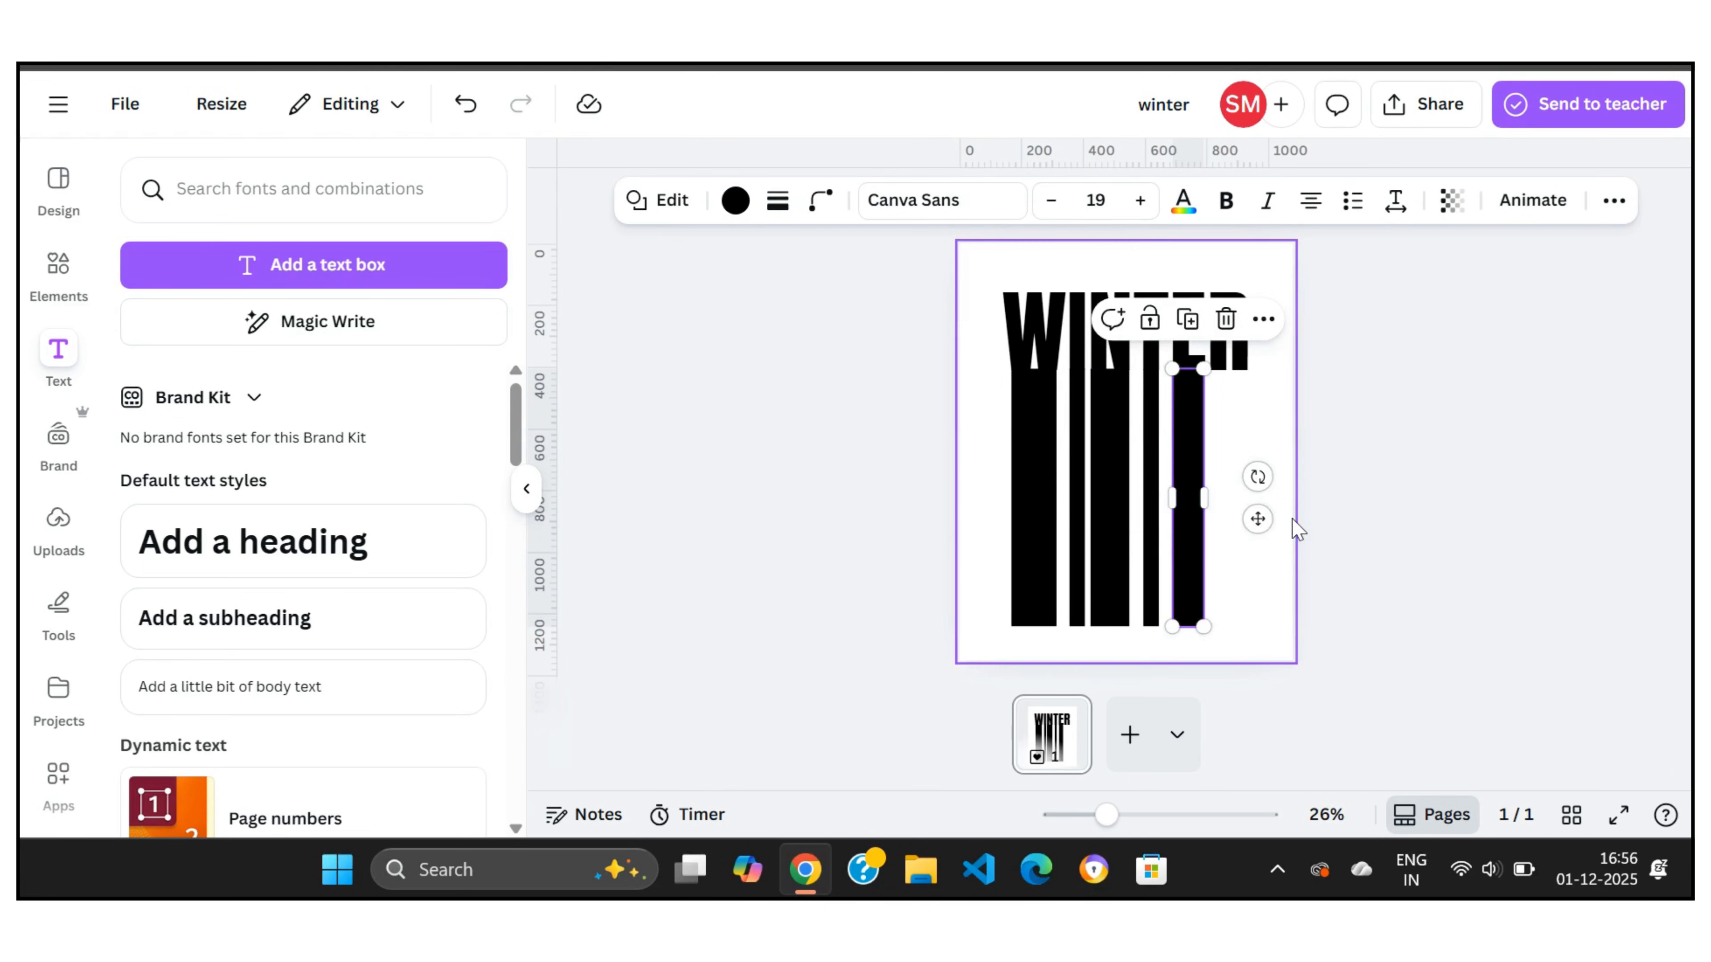
# - Fine-tune the width of the bar beneath the E so its edges line up with the letter
pyautogui.click(1175, 515)
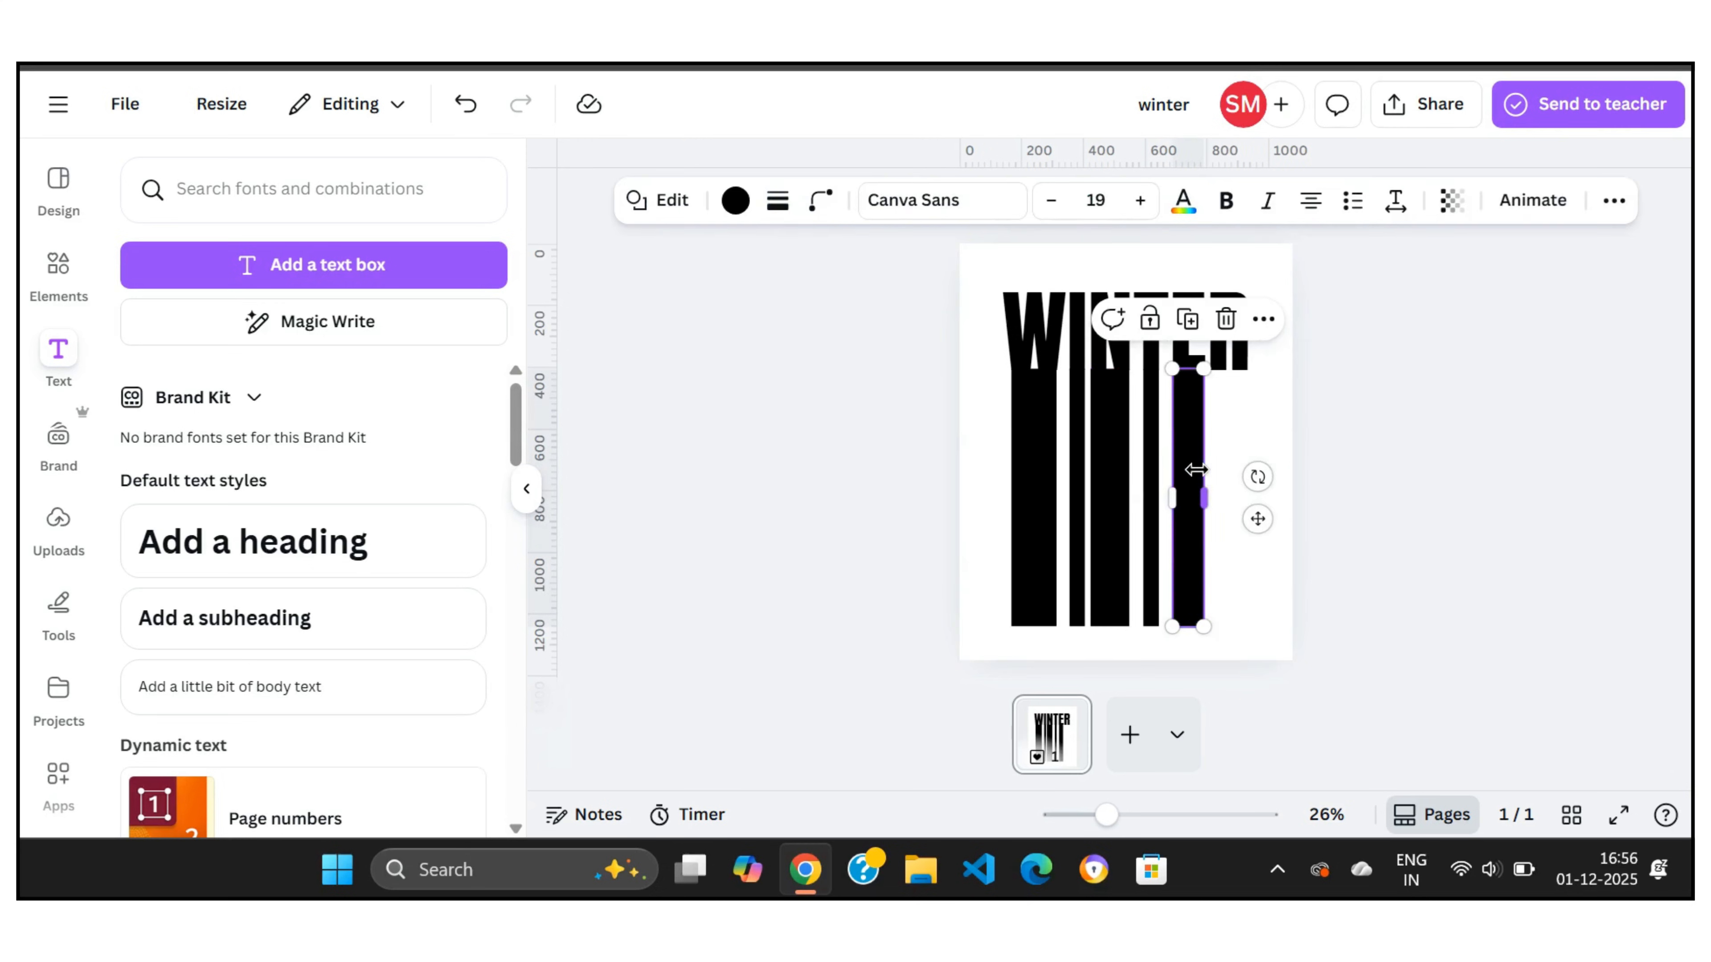
pyautogui.moveTo(1208, 496); pyautogui.dragTo(1209, 497)
pyautogui.click(1276, 466)
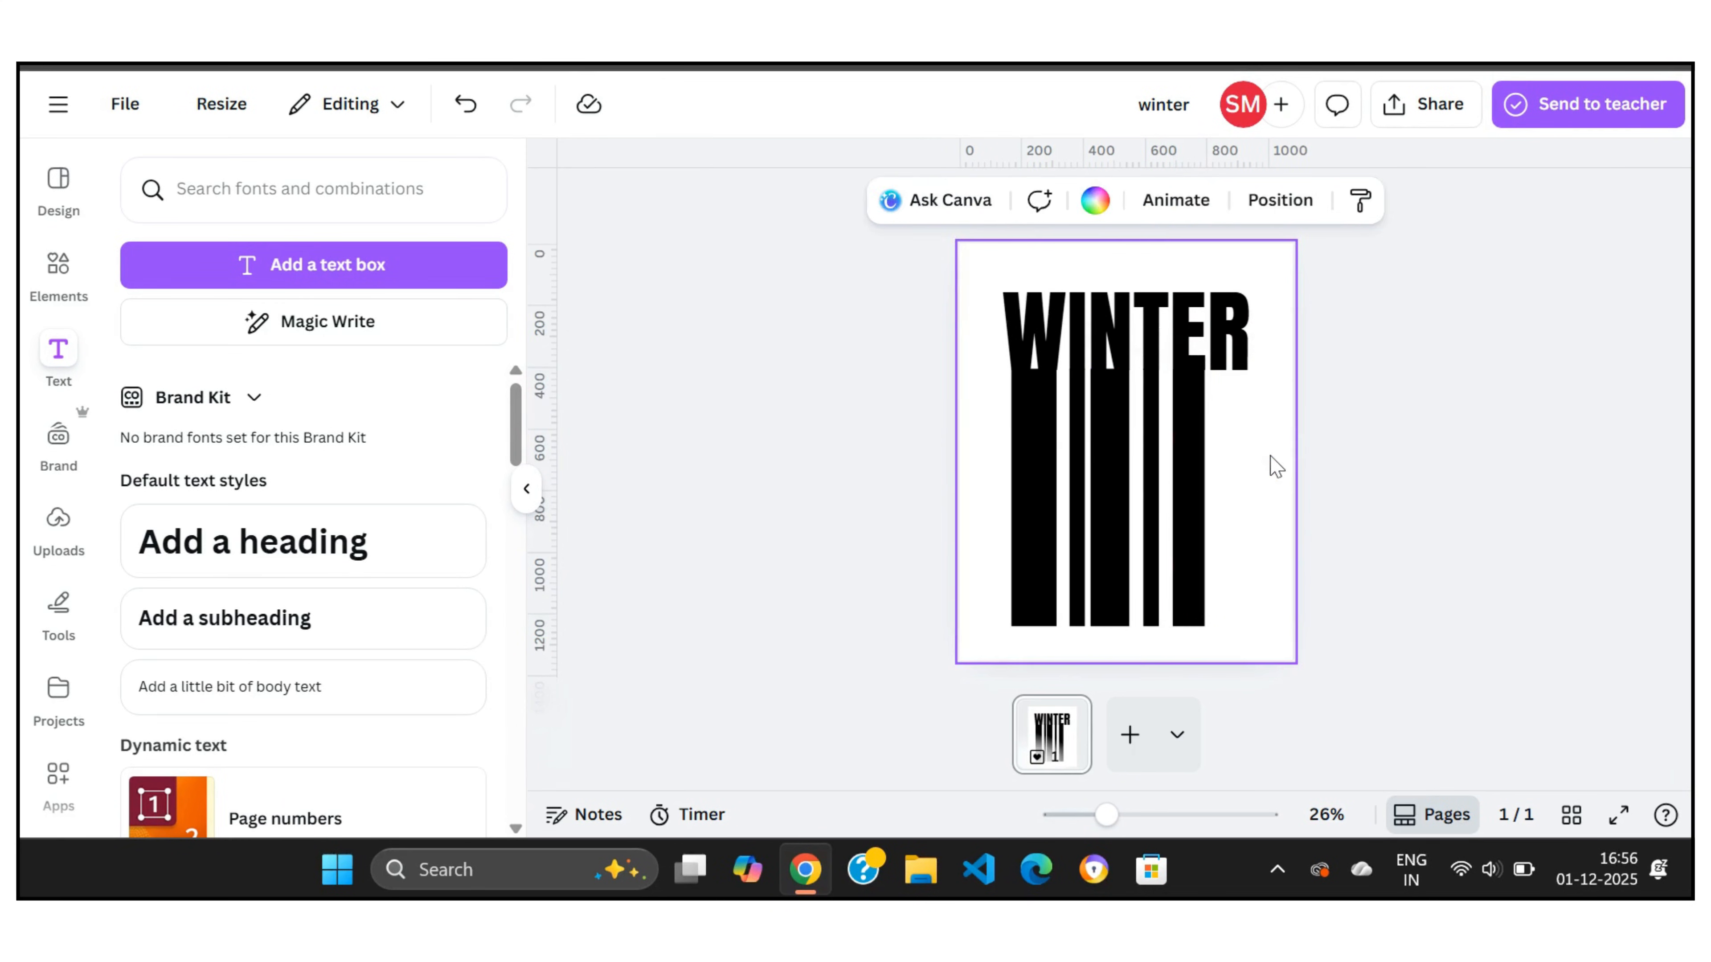
# - Duplicate the E bar, place the copy beneath the R level with the other bars, and widen it to match the letter
pyautogui.click(1203, 482)
pyautogui.click(1188, 319)
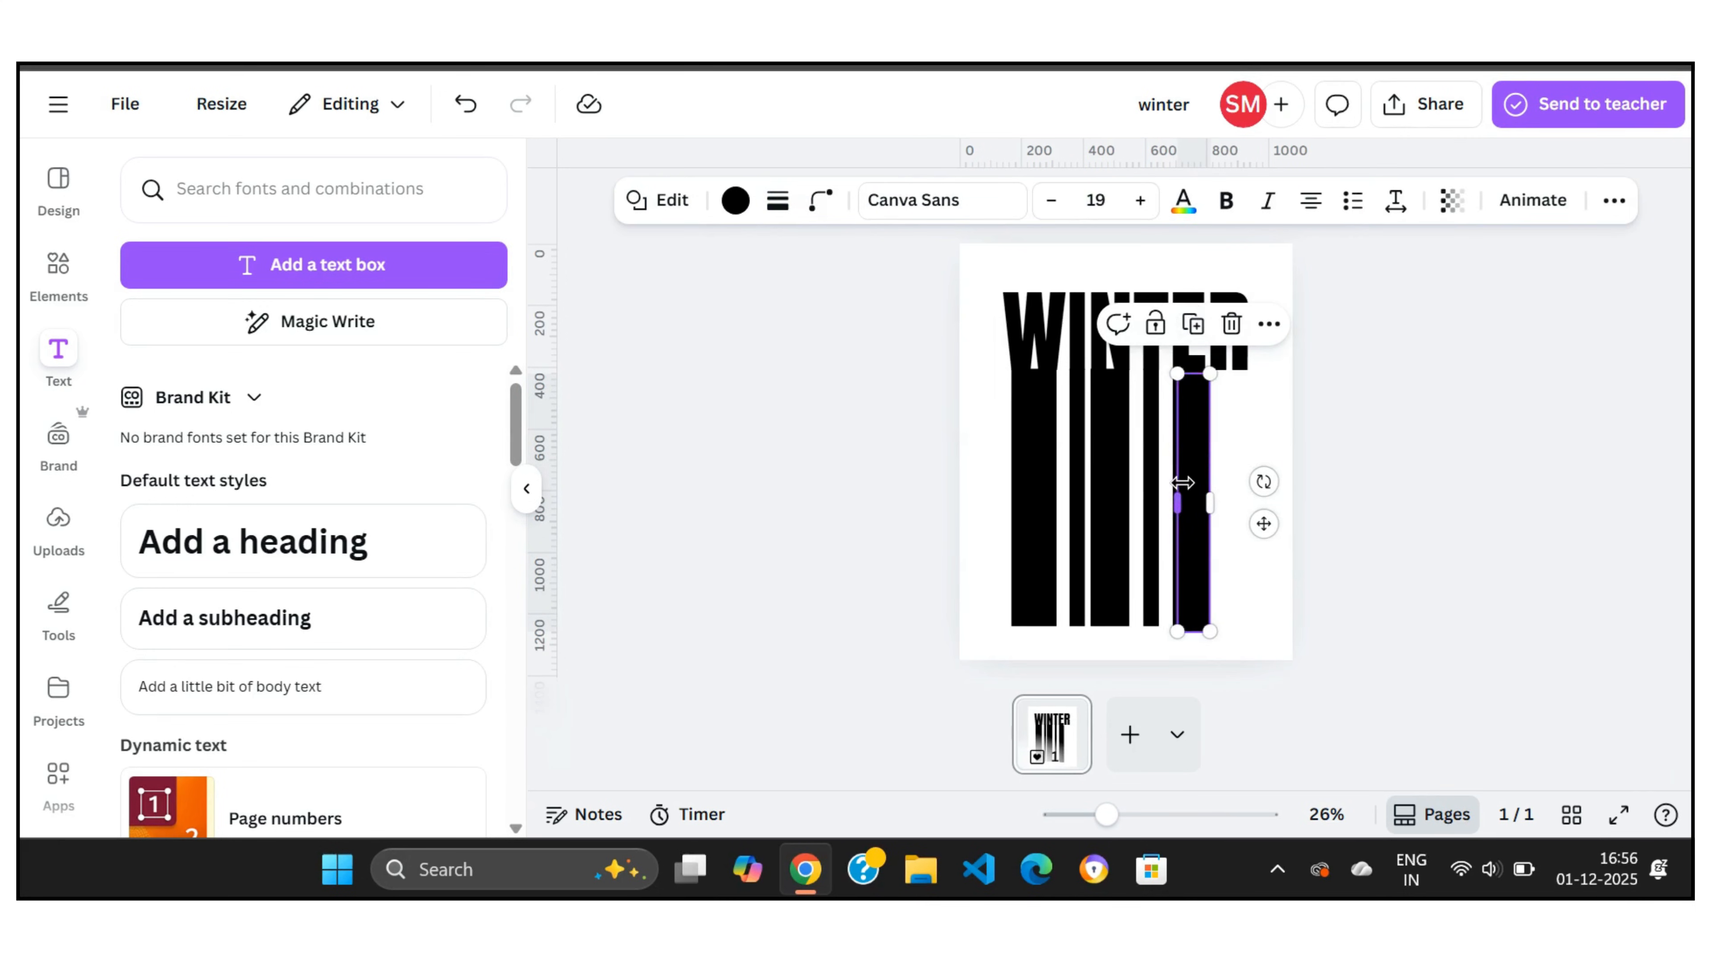
pyautogui.click(1279, 420)
pyautogui.moveTo(1189, 441); pyautogui.dragTo(1211, 438)
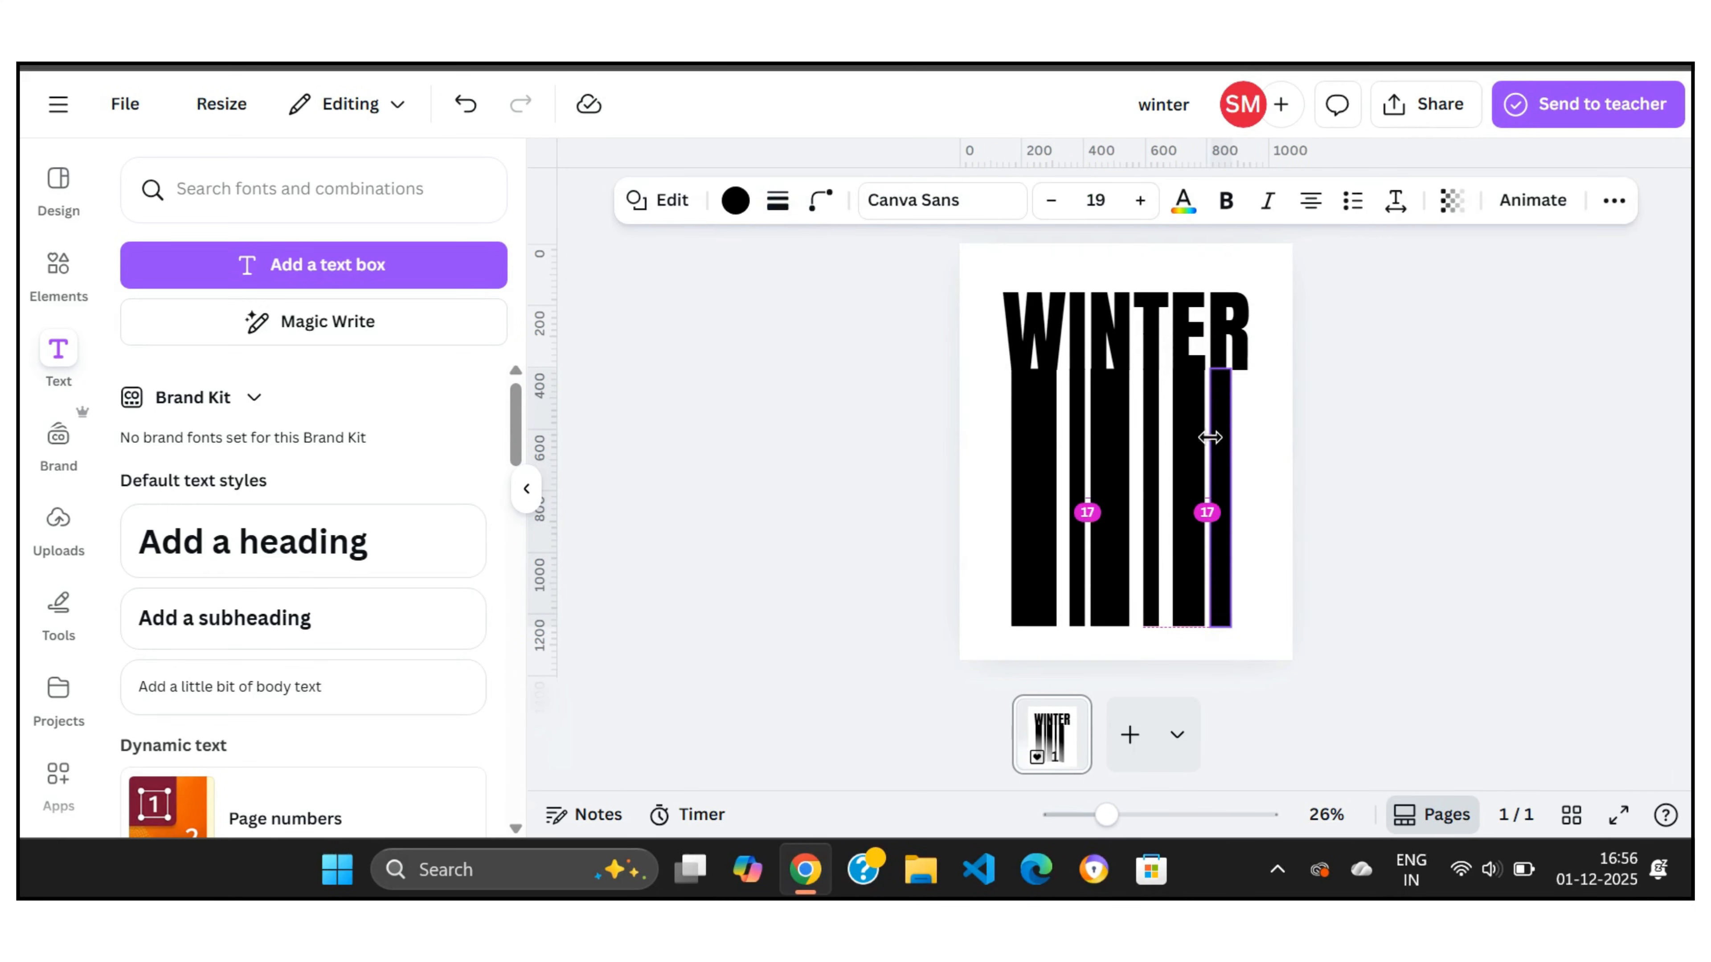
pyautogui.moveTo(1231, 499); pyautogui.dragTo(1242, 501)
pyautogui.moveTo(1243, 625)
pyautogui.mouseDown()
pyautogui.moveTo(1251, 607)
pyautogui.moveTo(1224, 627)
pyautogui.mouseUp()
pyautogui.click(1291, 600)
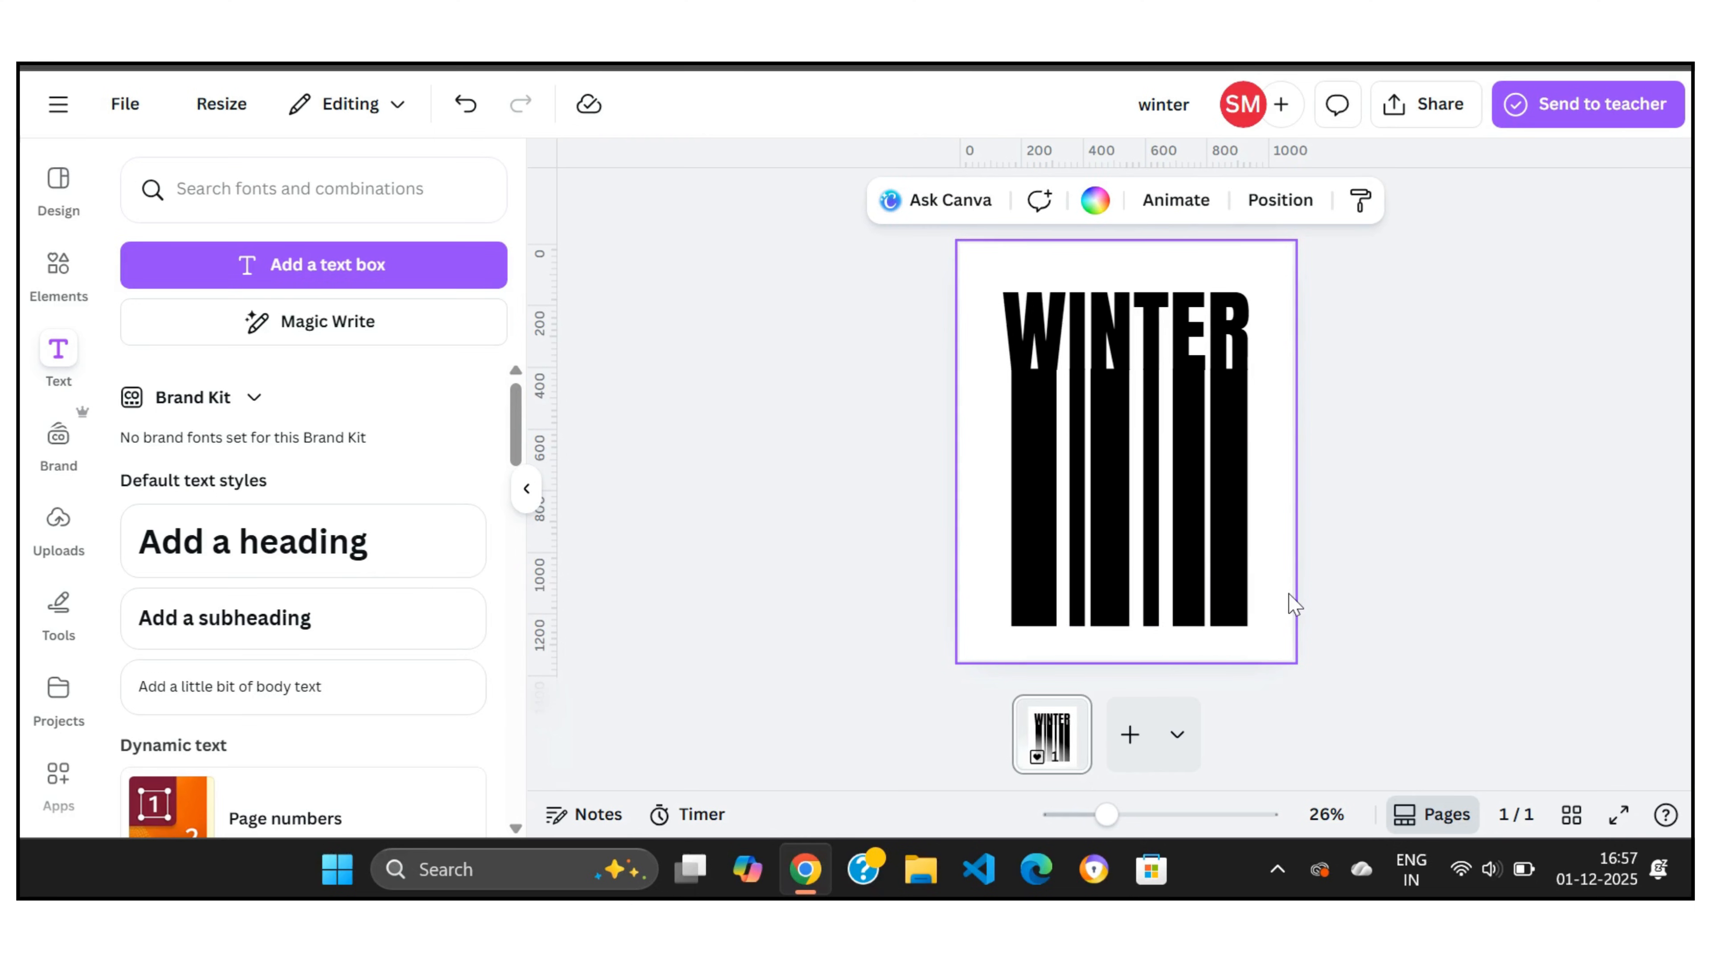
pyautogui.click(1419, 376)
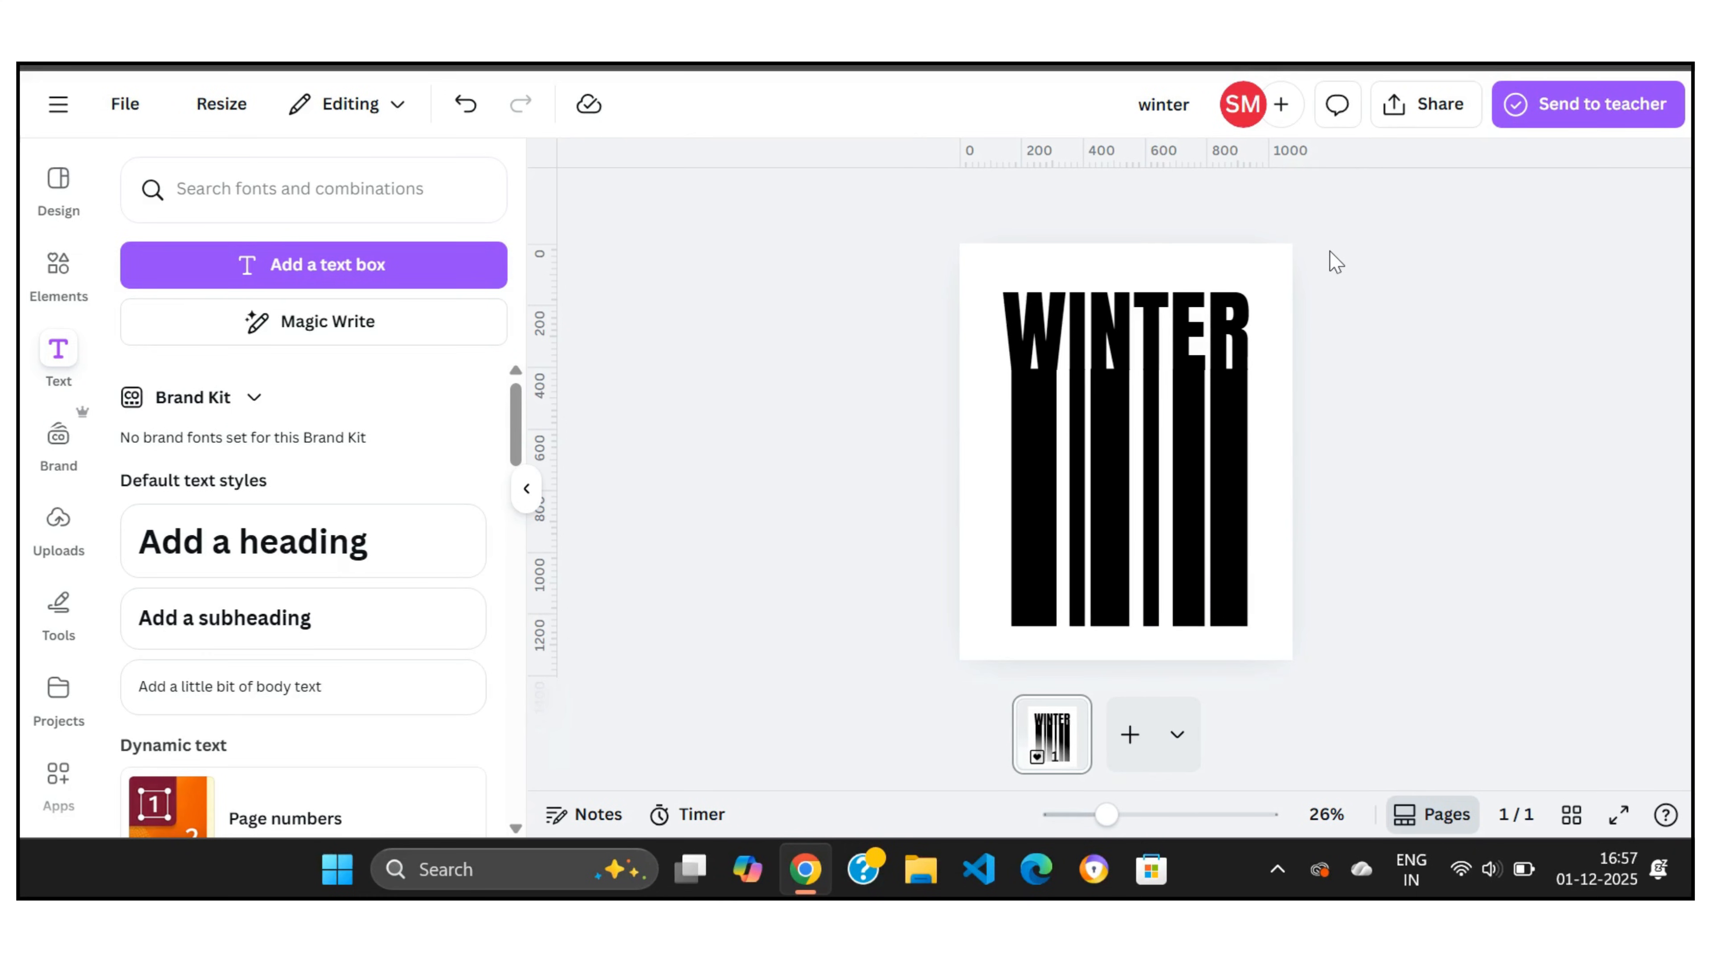
# - Add a square shape to the page and fill it with the default solid yellow
pyautogui.click(977, 531)
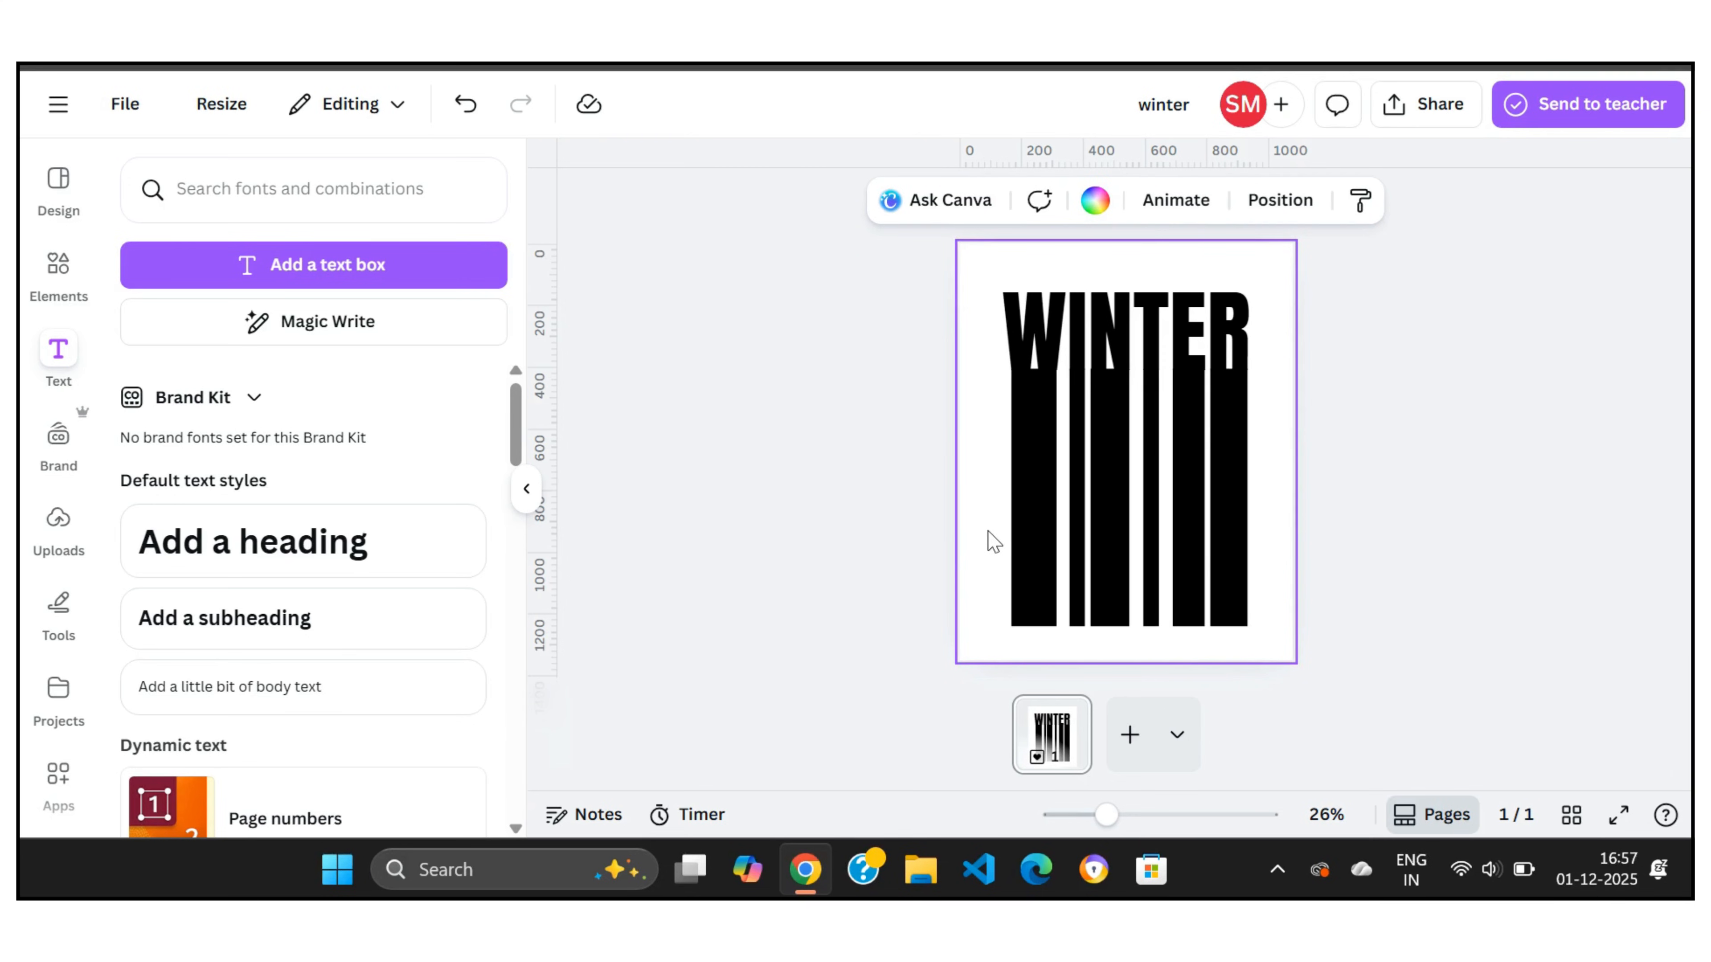
pyautogui.press('r')
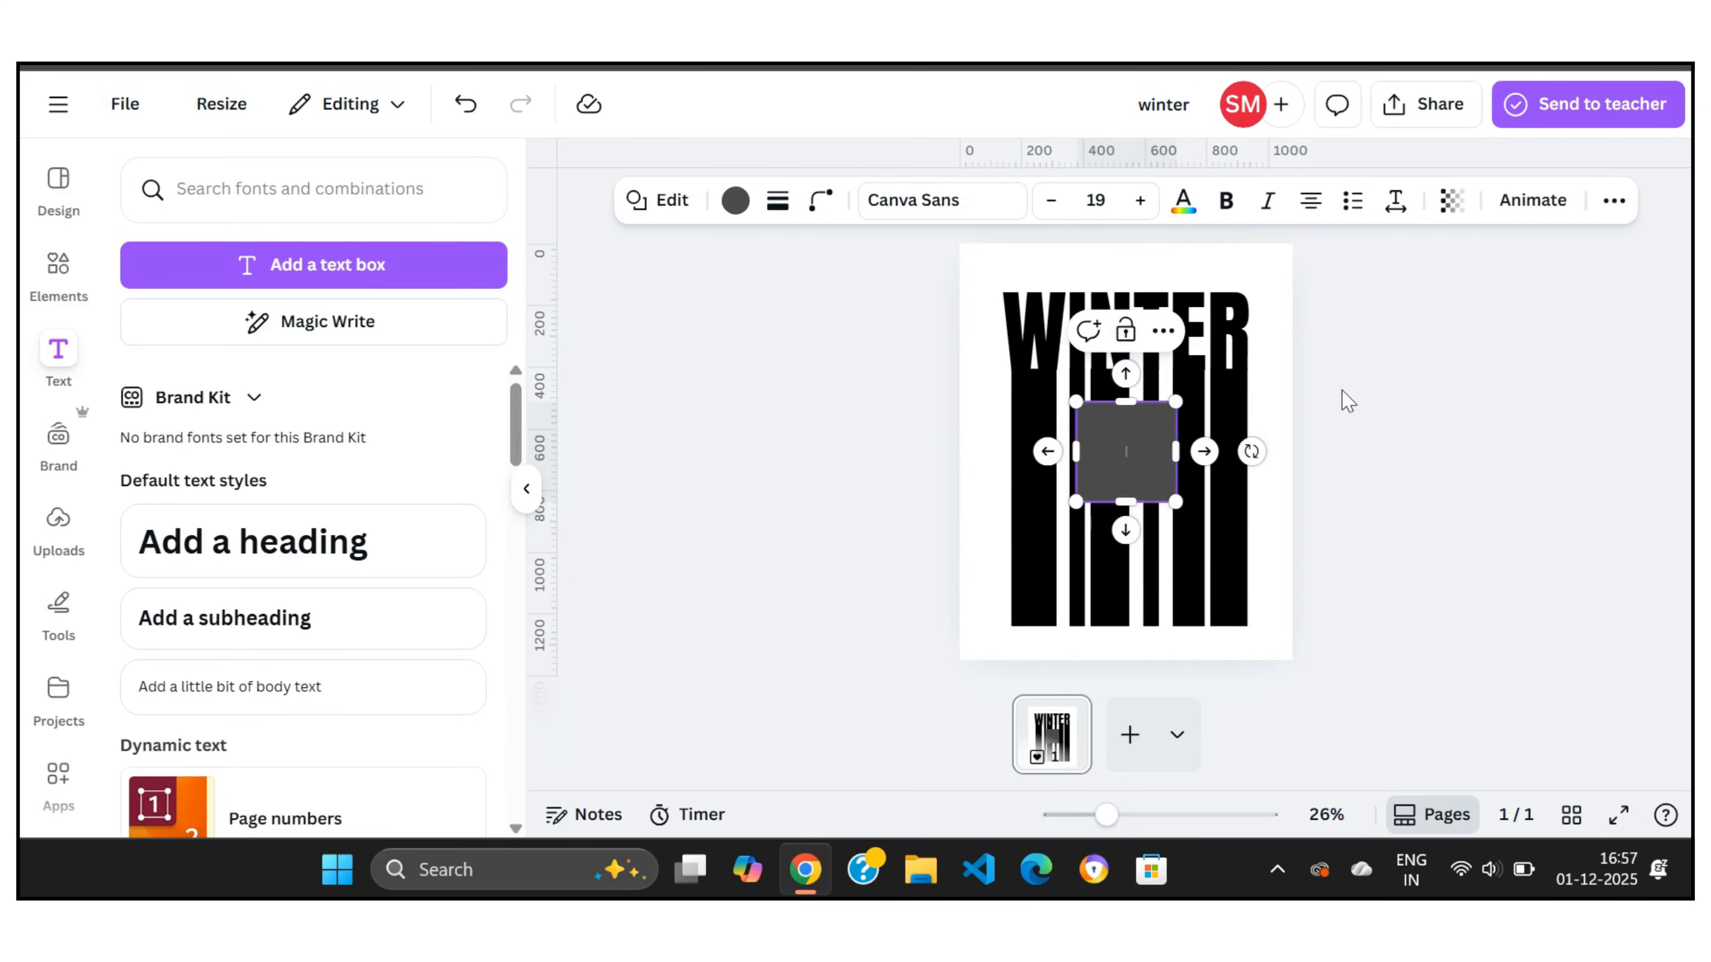
pyautogui.click(1092, 428)
pyautogui.click(736, 201)
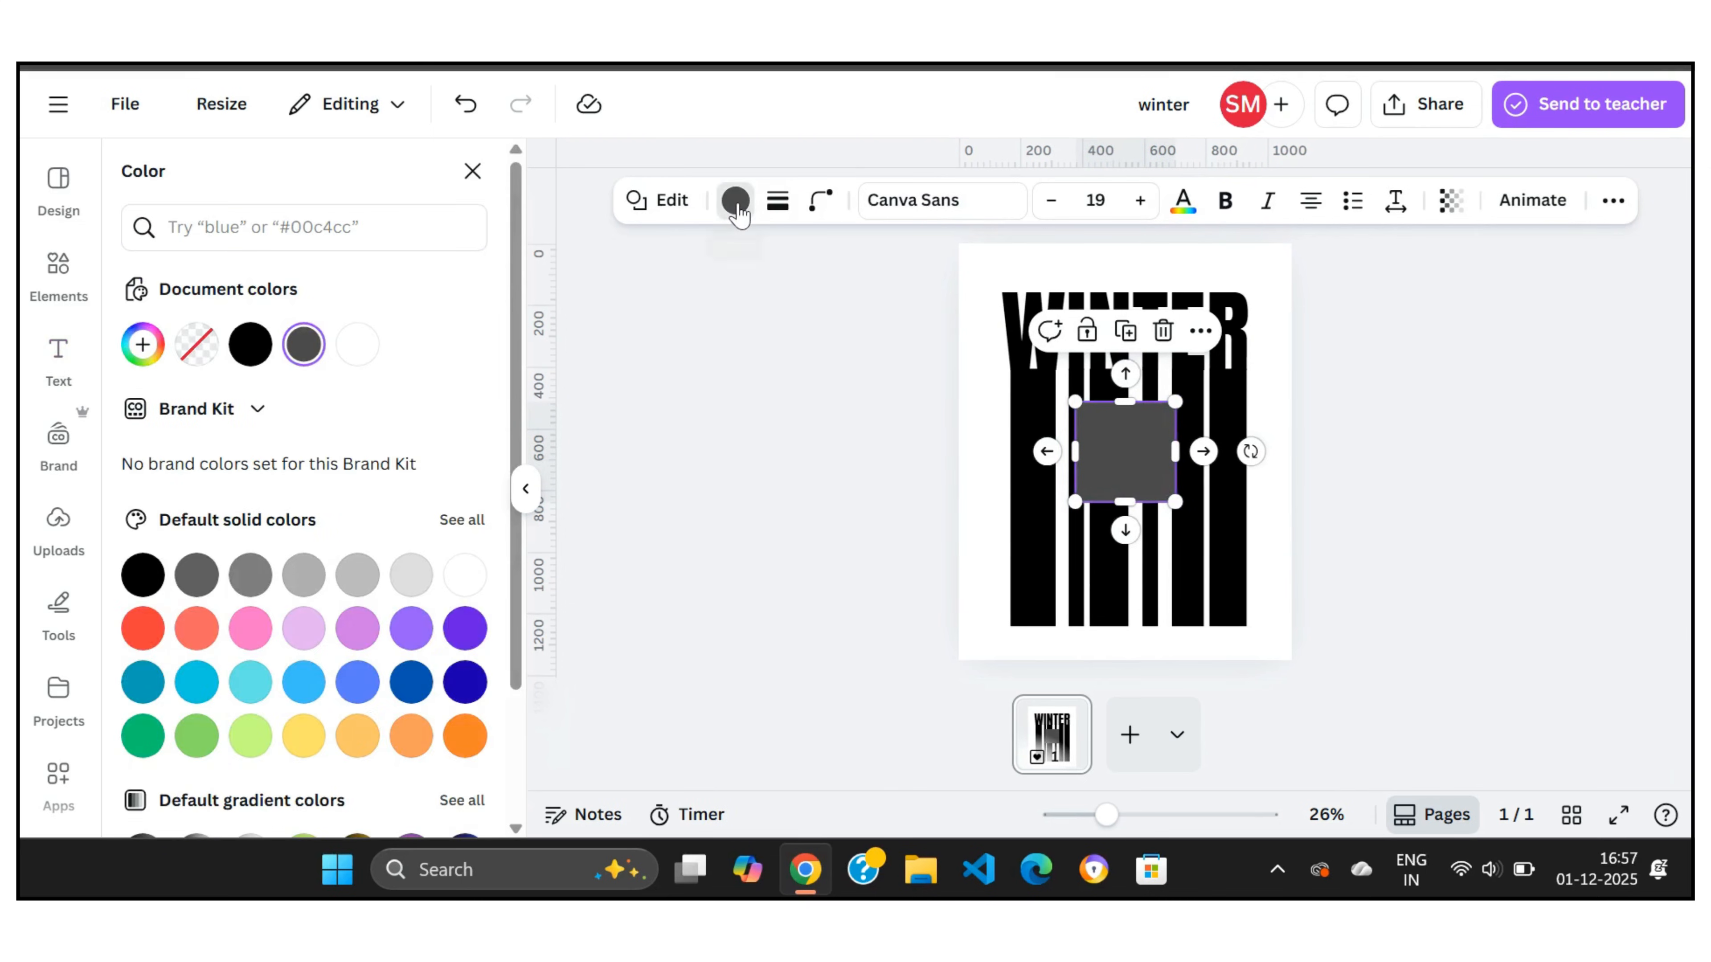
pyautogui.click(302, 736)
# - Stretch the yellow shape on all four sides to cover the lettering and bars, leaving a white margin around the page
pyautogui.moveTo(1125, 402); pyautogui.dragTo(1143, 275)
pyautogui.moveTo(1076, 384); pyautogui.dragTo(992, 385)
pyautogui.moveTo(1175, 386); pyautogui.dragTo(1260, 411)
pyautogui.moveTo(1131, 505); pyautogui.dragTo(1135, 639)
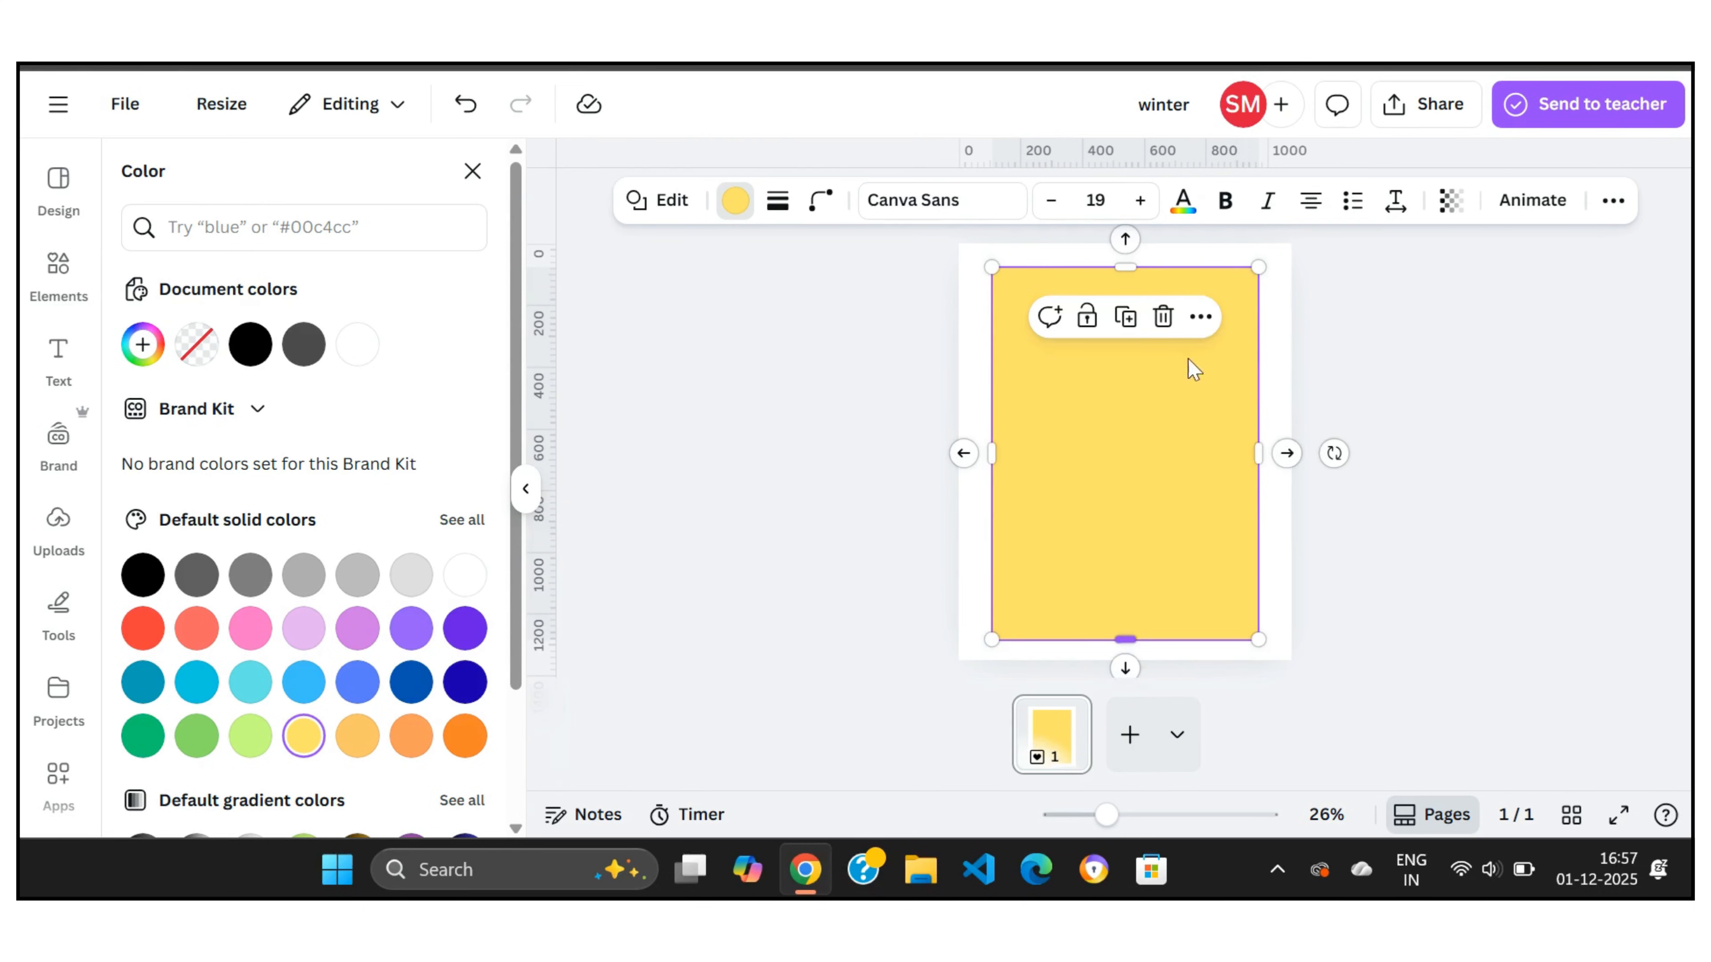
# - Send the yellow rectangle to the back, behind the WINTER heading and its bars
pyautogui.rightClick(1163, 465)
pyautogui.moveTo(1238, 453)
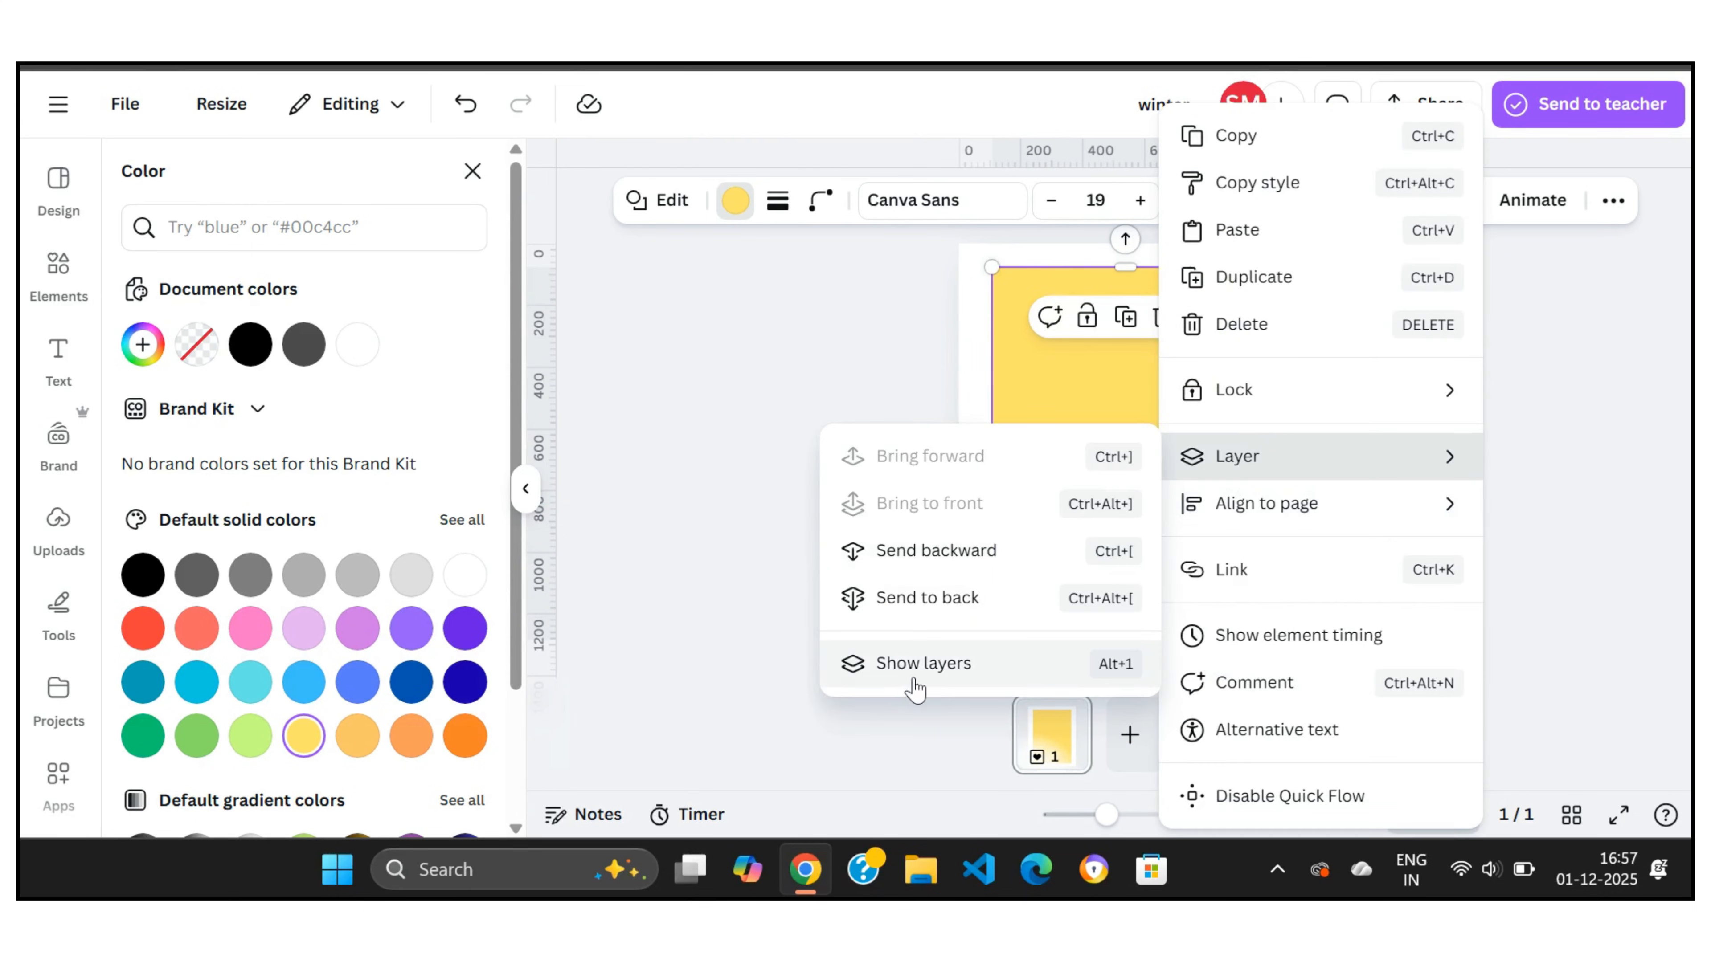
pyautogui.click(935, 622)
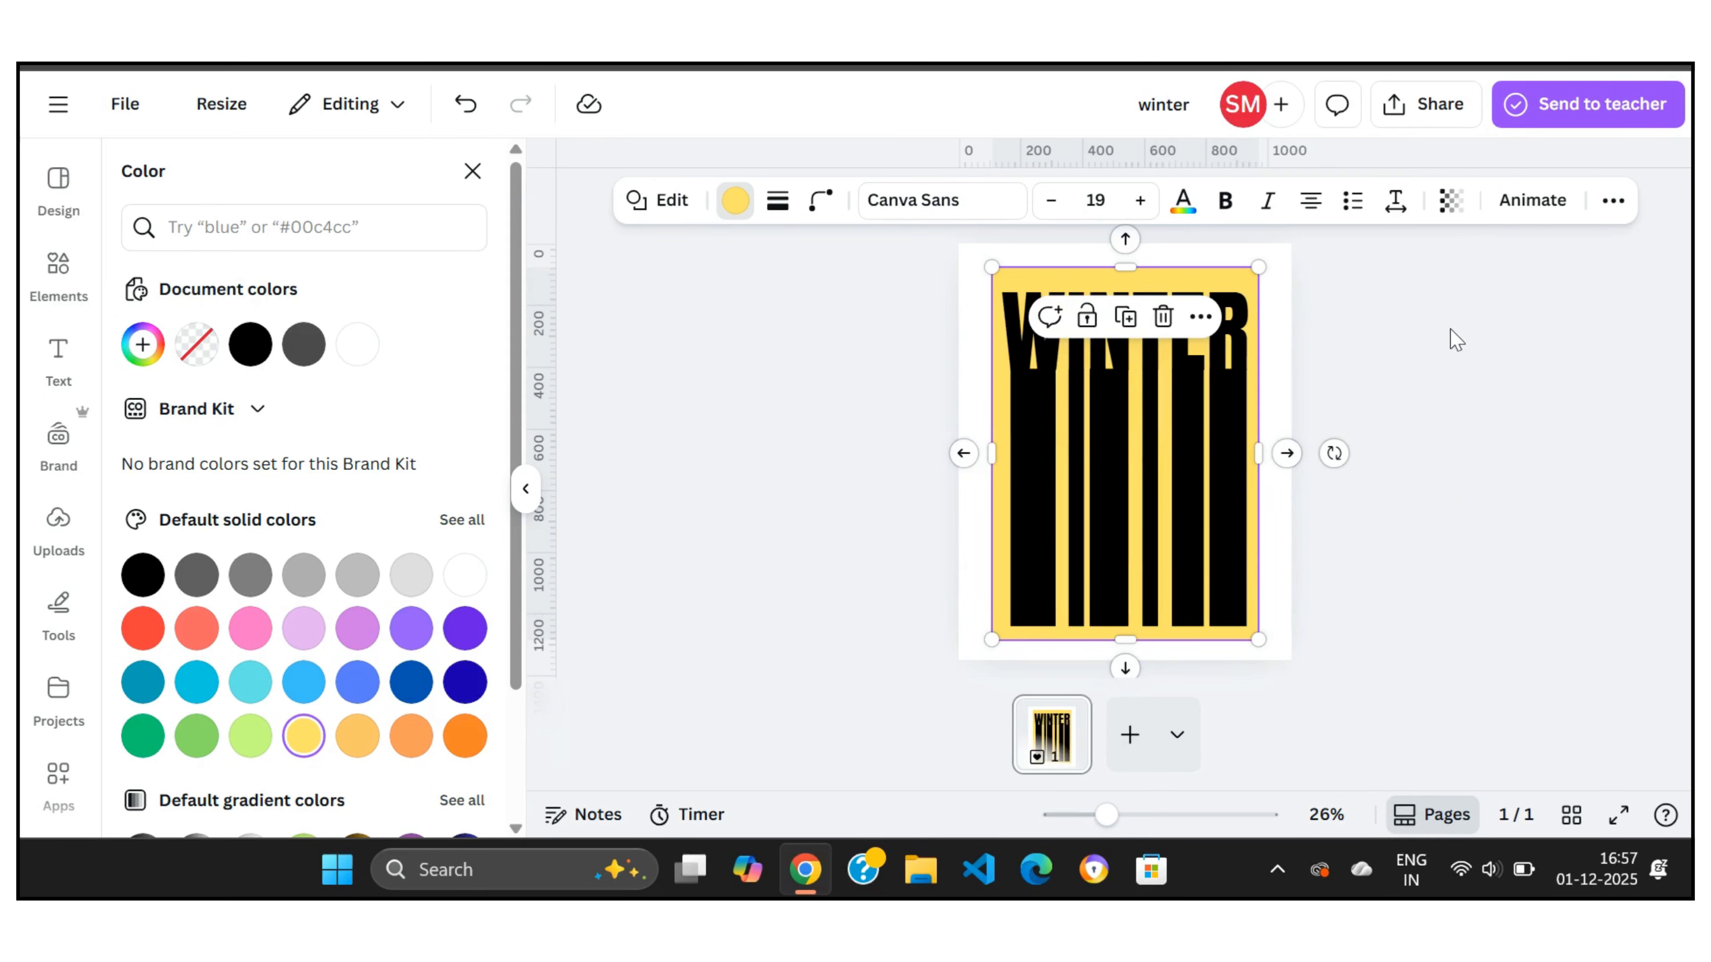
pyautogui.press('Escape')
# - Recolour all six black bars beneath the letters white (#ffffff), one after another
pyautogui.click(1046, 445)
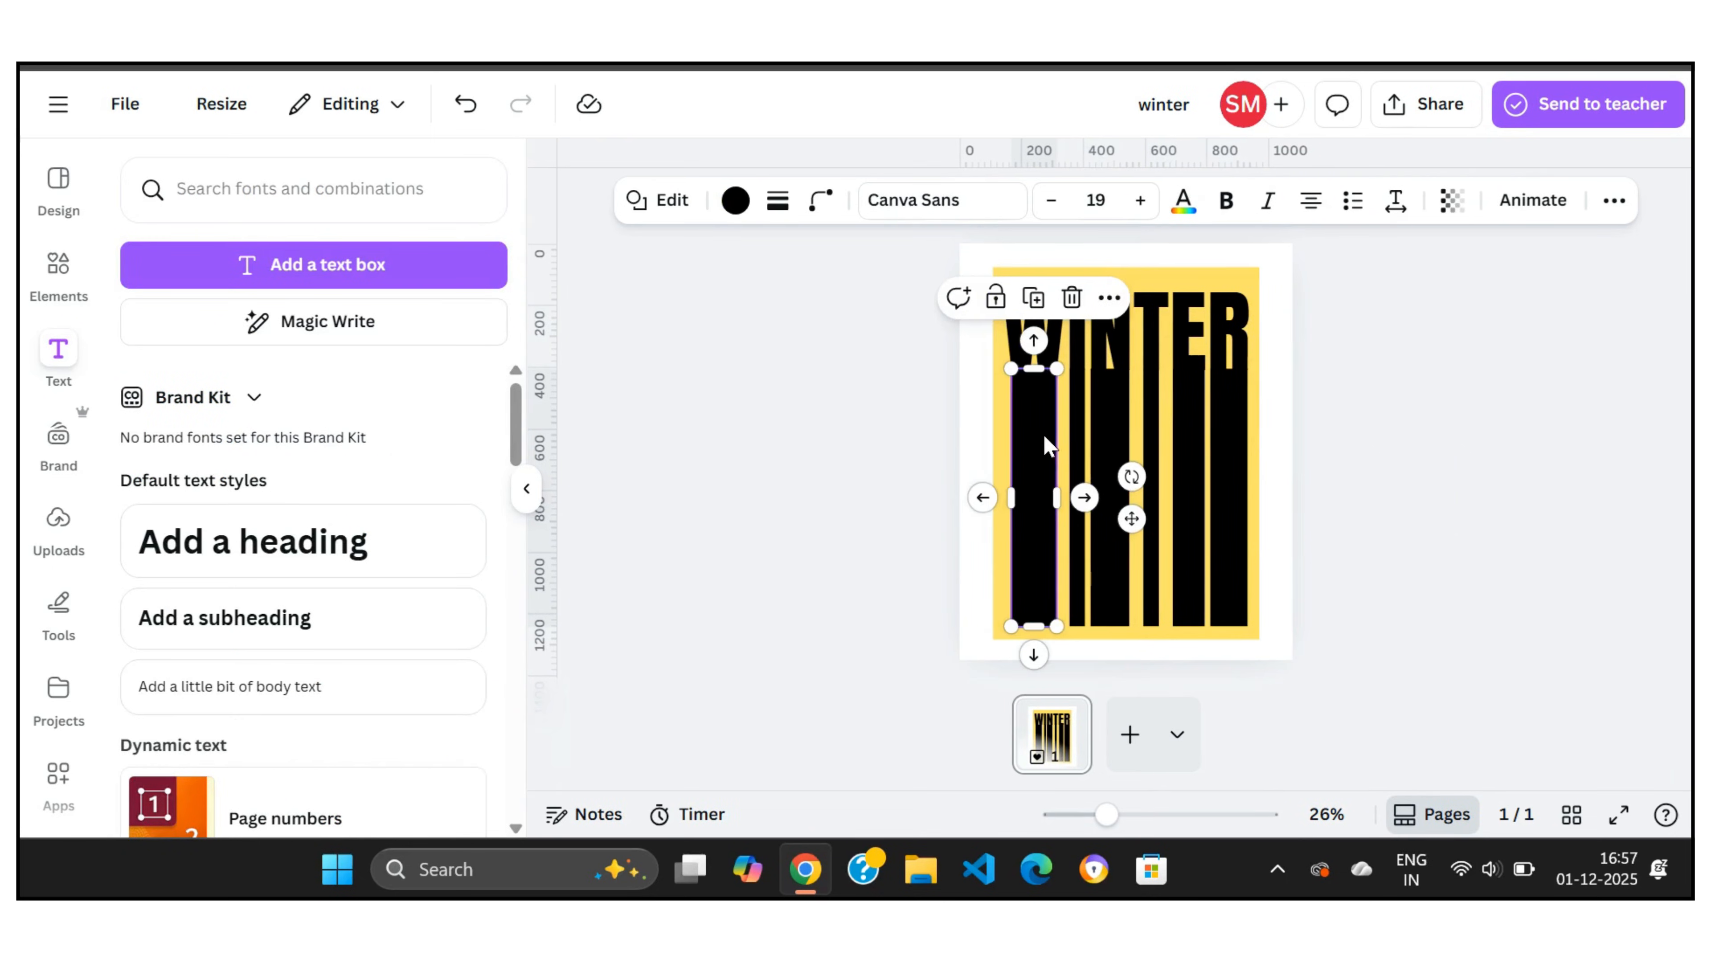
pyautogui.click(736, 203)
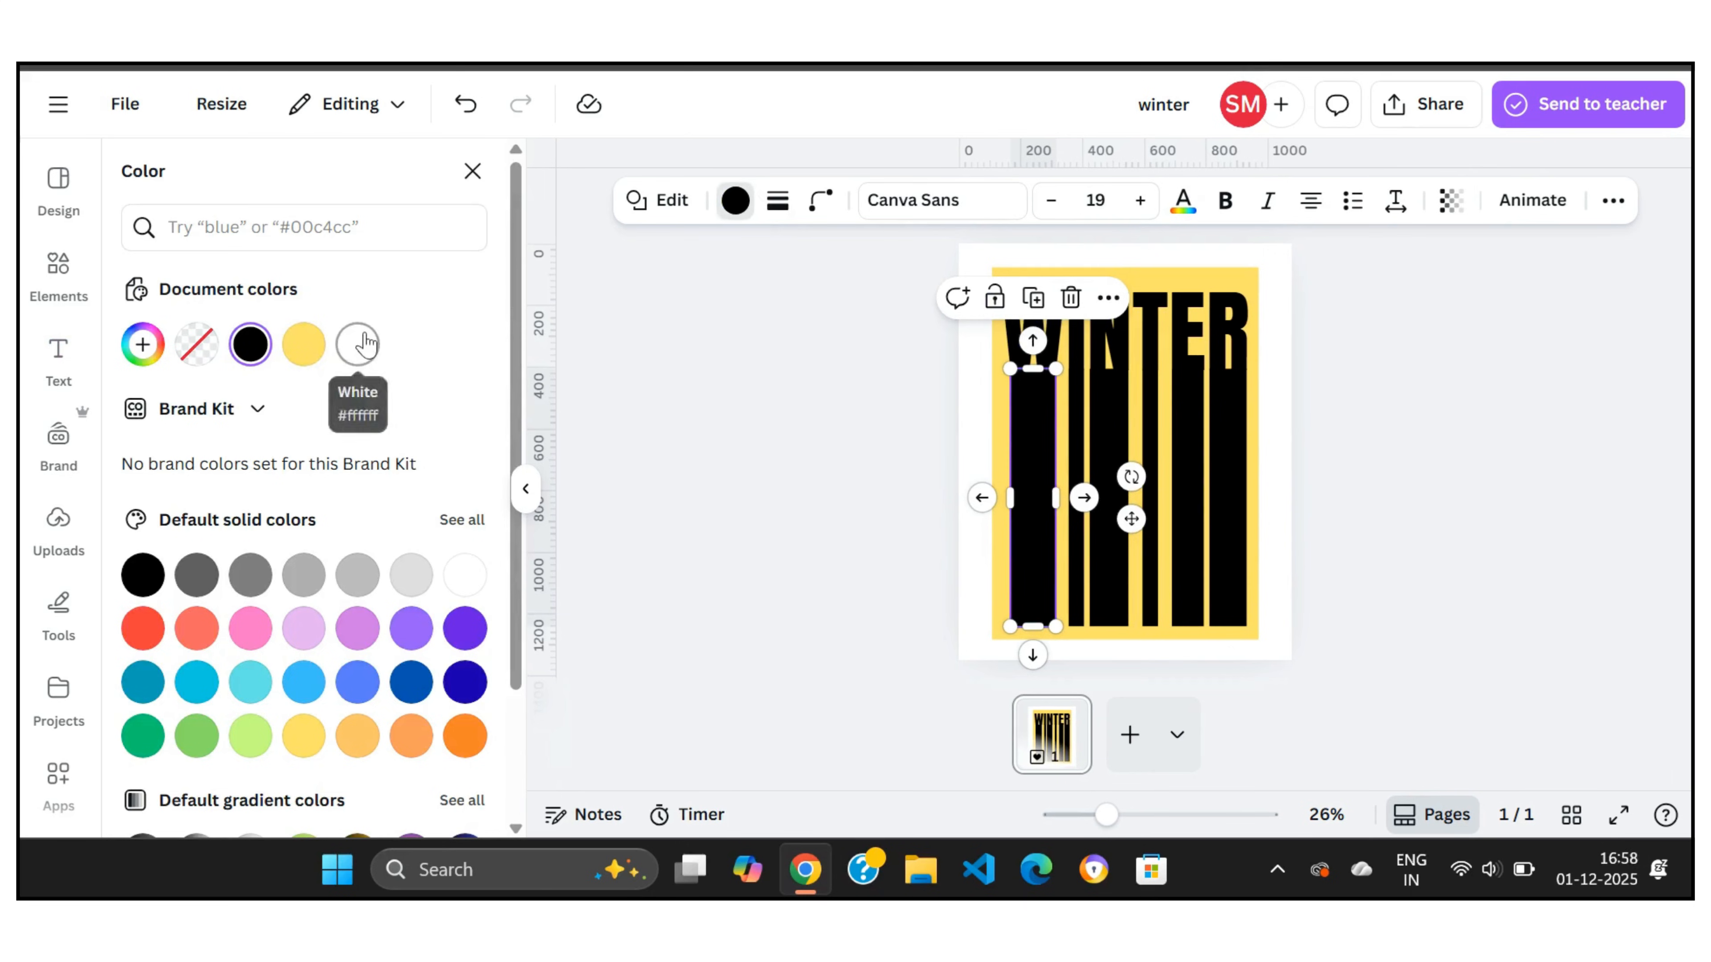
pyautogui.click(356, 344)
pyautogui.click(1078, 439)
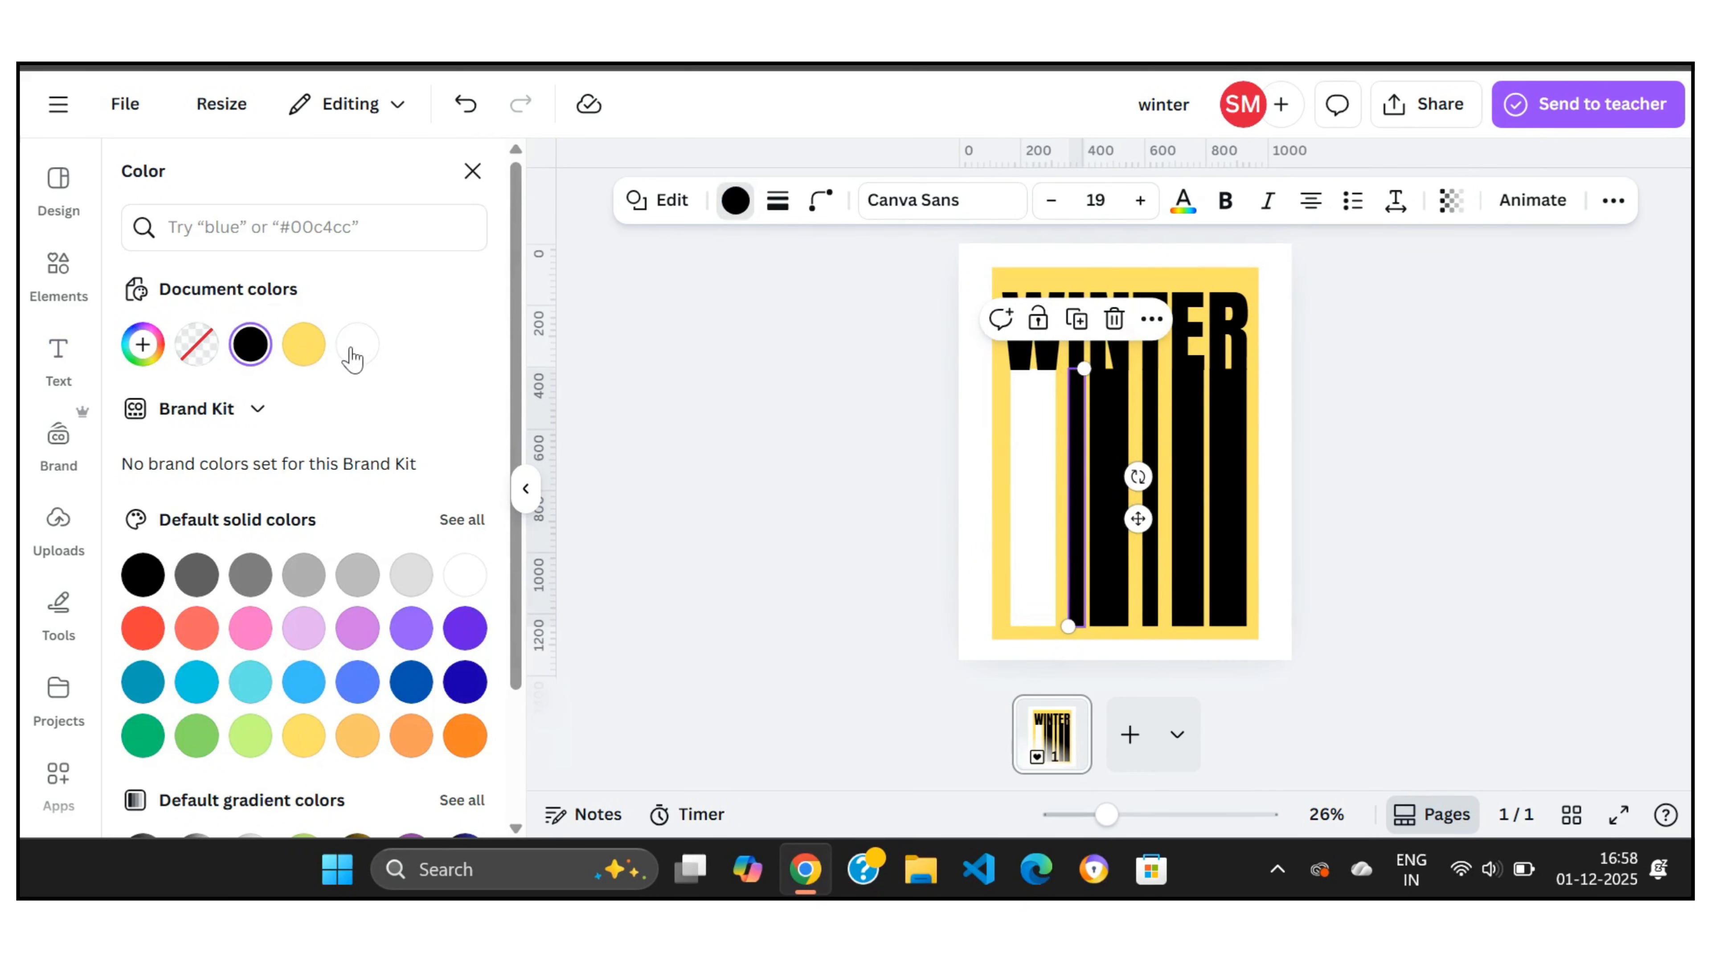
pyautogui.click(353, 357)
pyautogui.click(1108, 425)
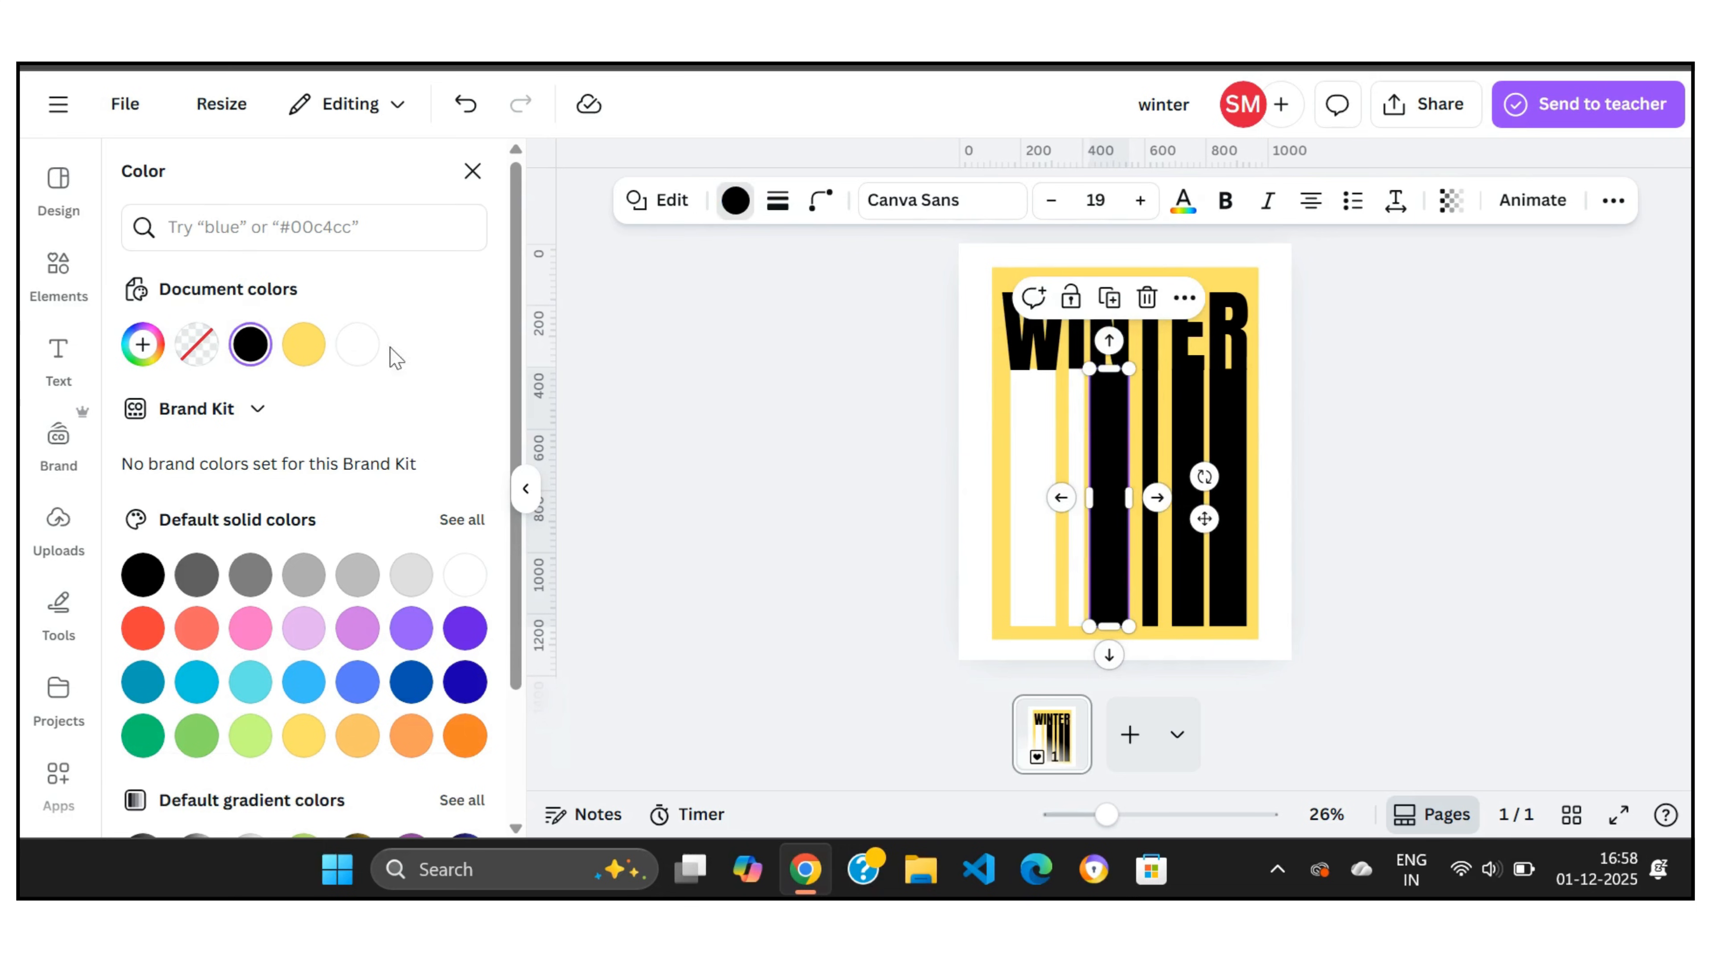
pyautogui.click(370, 354)
pyautogui.click(1151, 499)
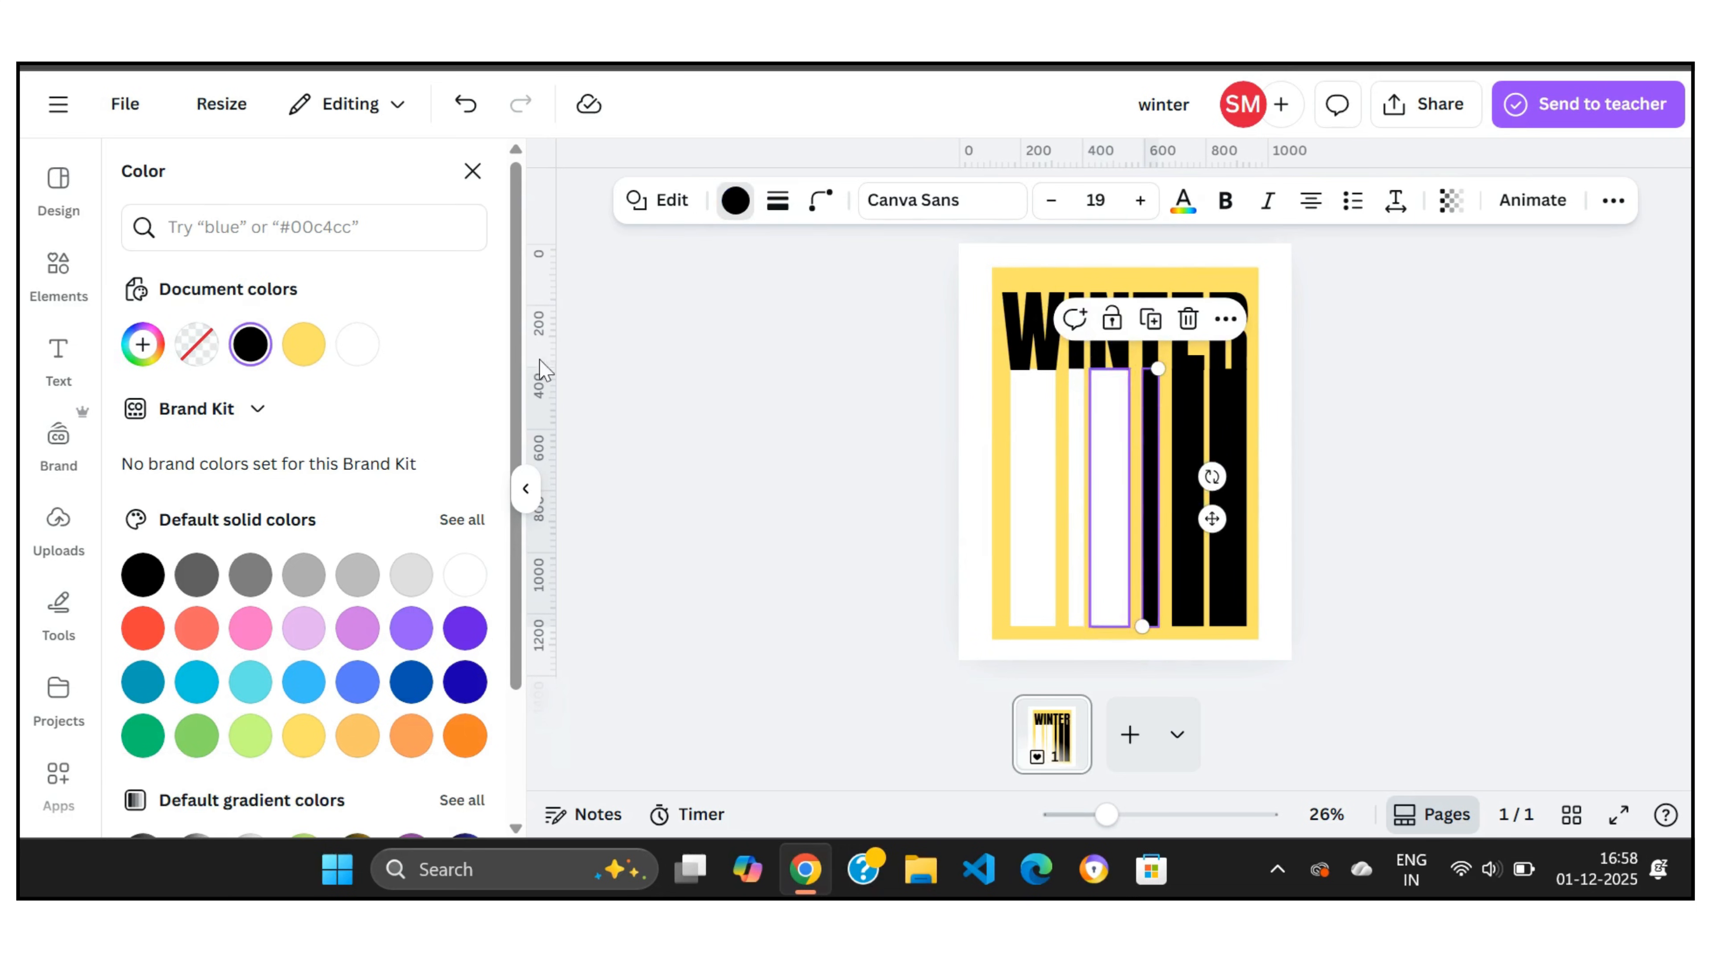
pyautogui.click(343, 364)
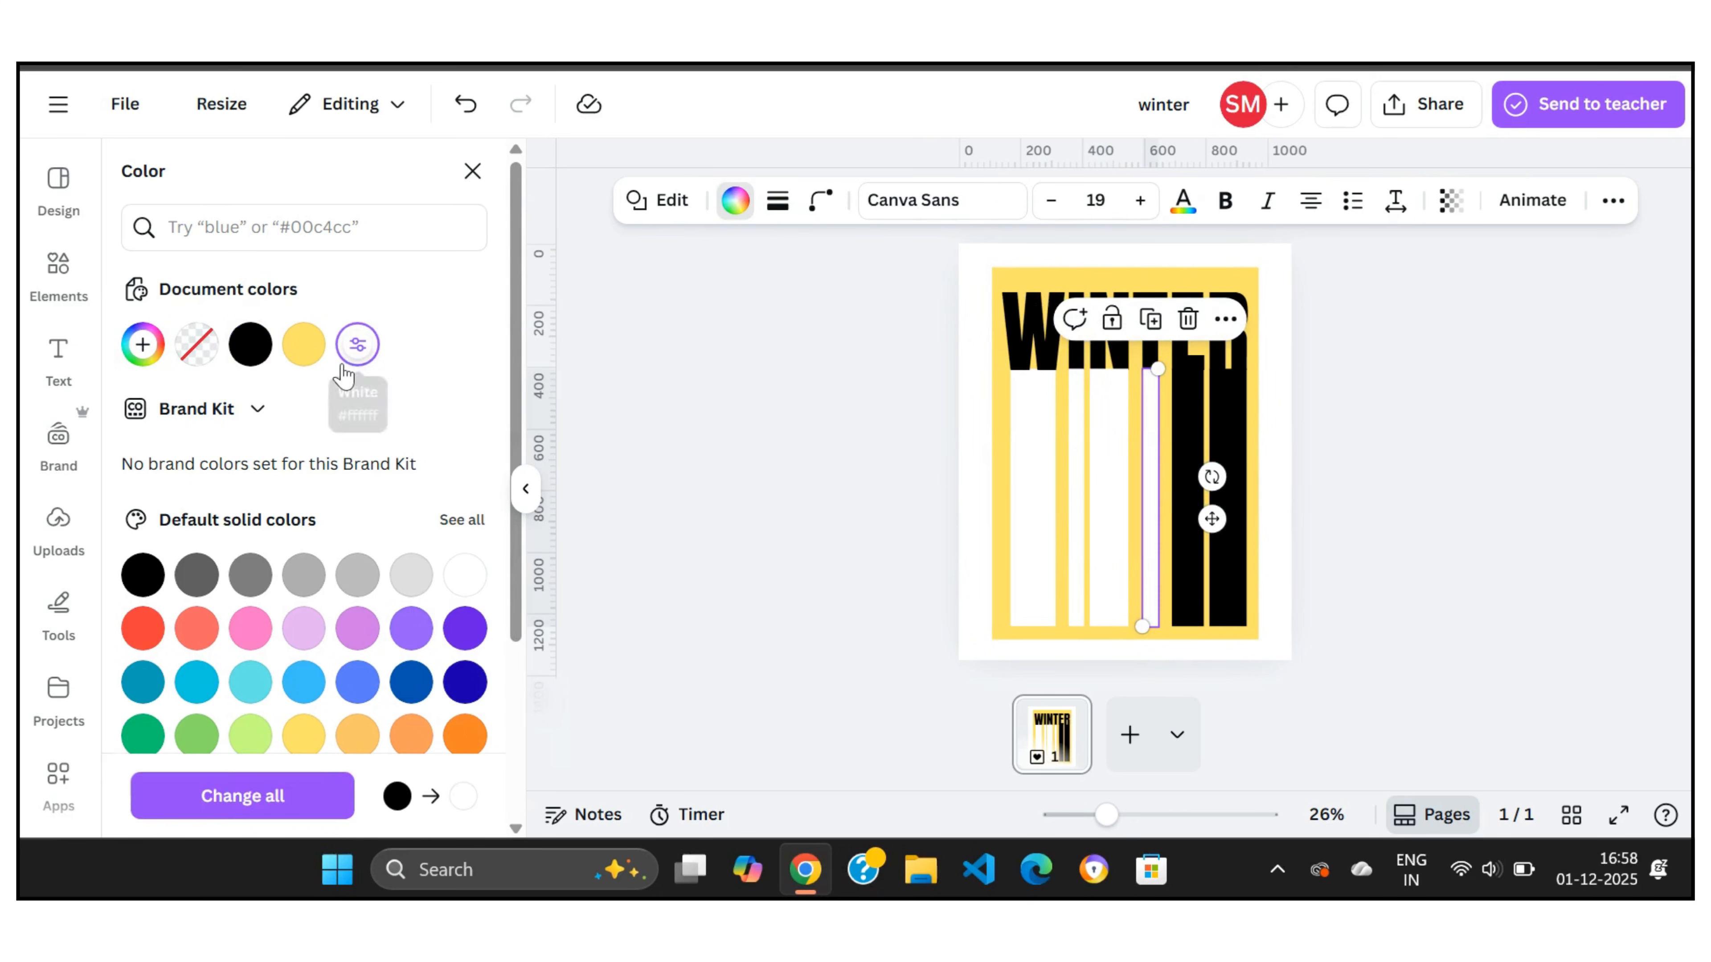
pyautogui.click(1195, 438)
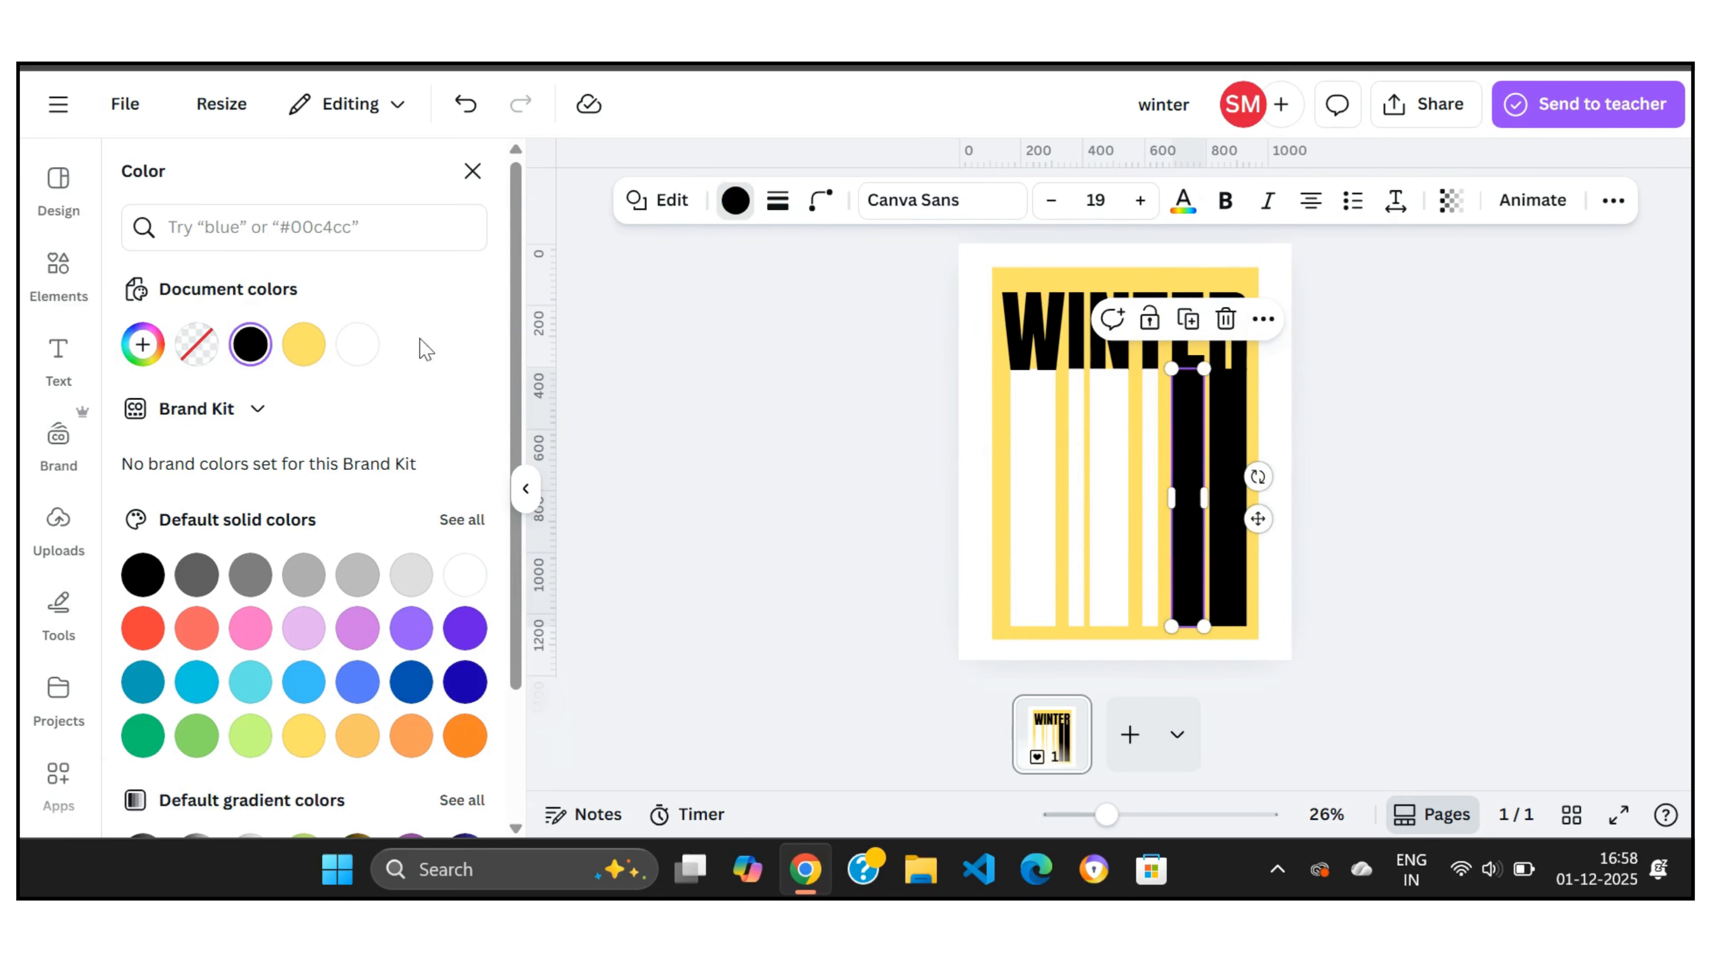
pyautogui.click(359, 361)
pyautogui.click(1231, 432)
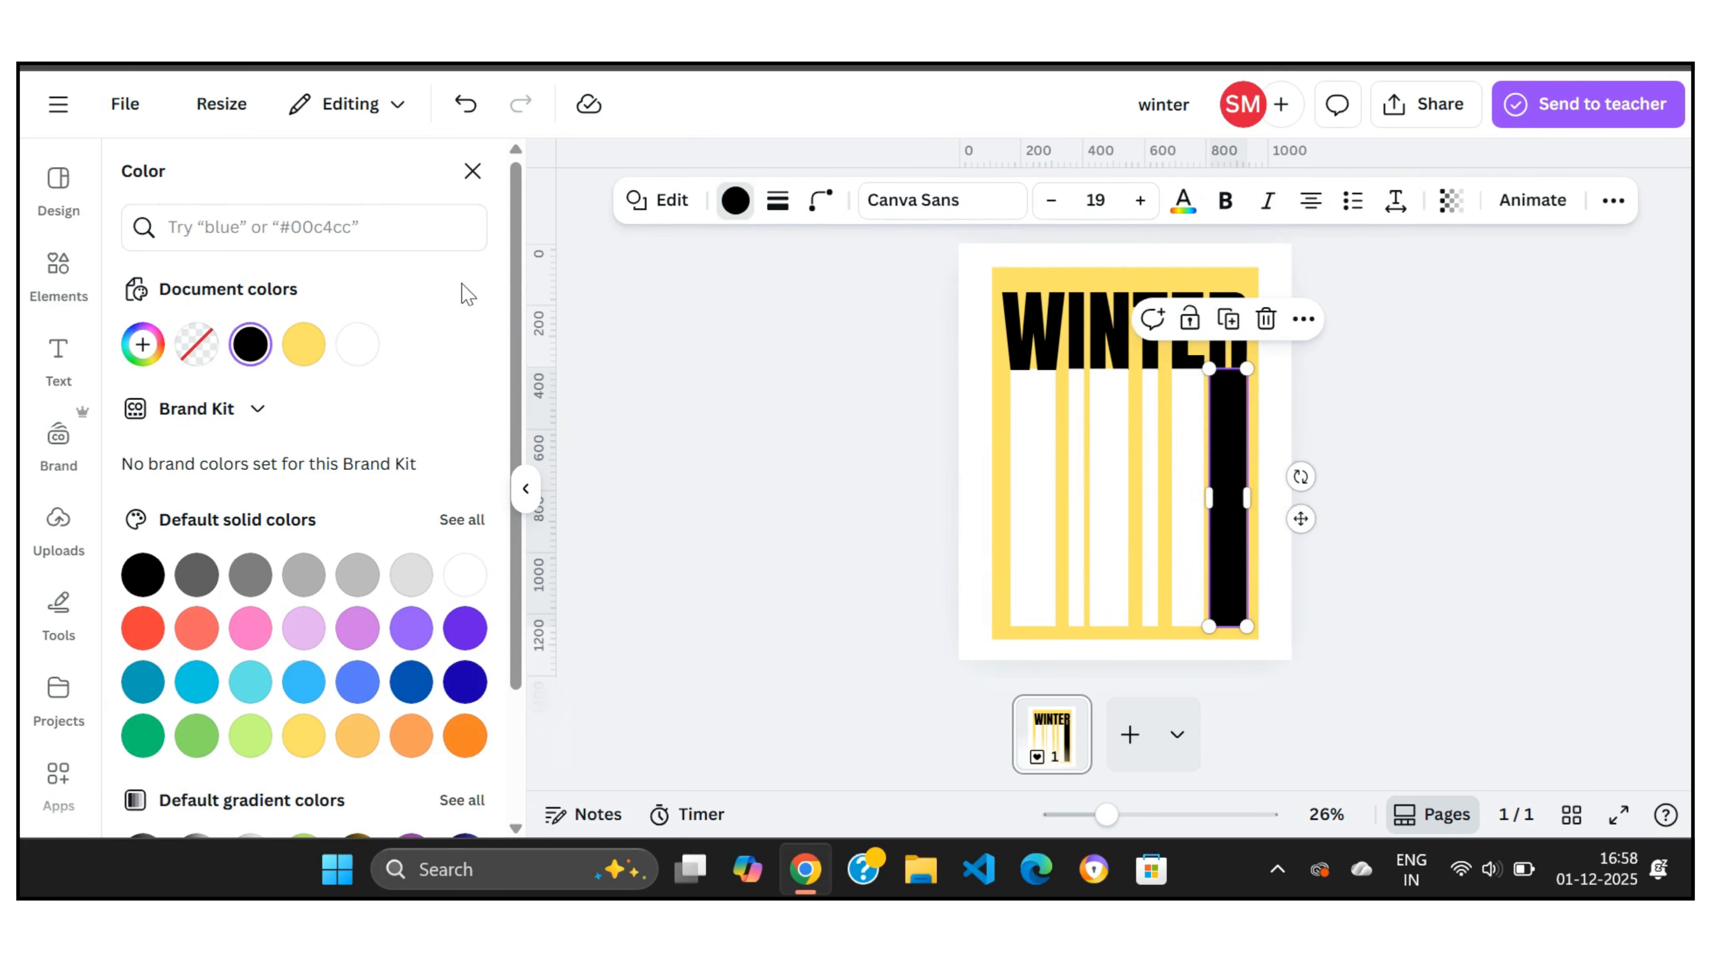
pyautogui.click(355, 342)
# - Change the text colour of the WINTER heading to white (#ffffff) and deselect it
pyautogui.click(1118, 341)
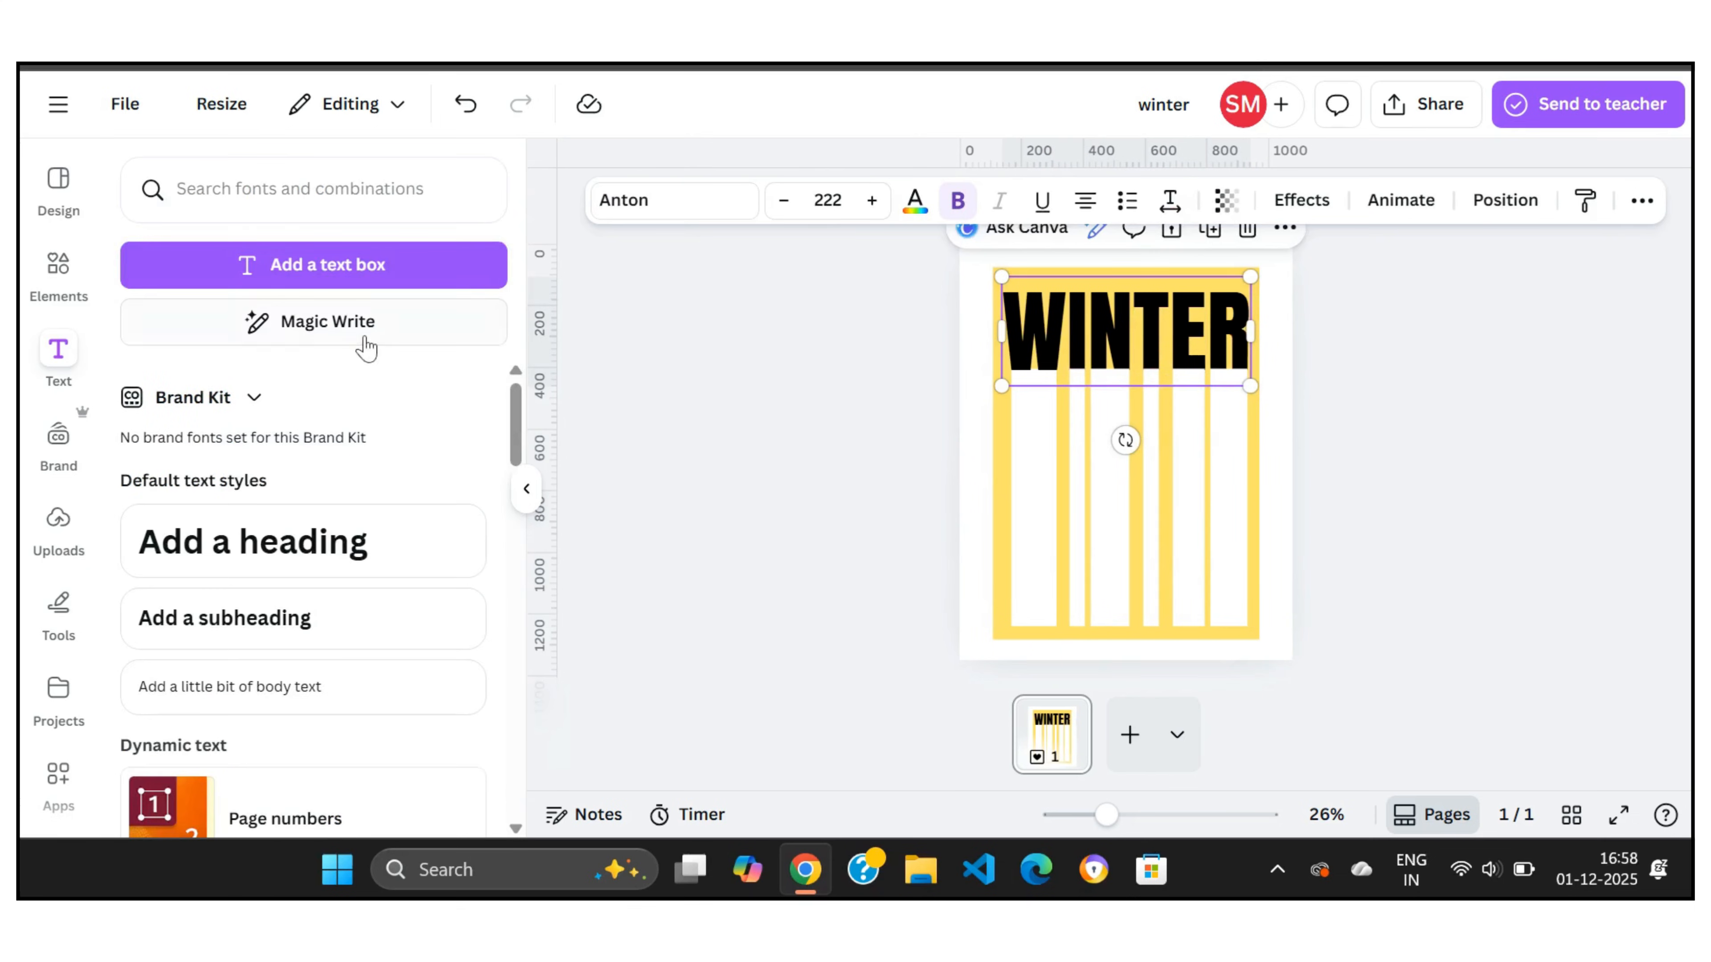
pyautogui.click(915, 201)
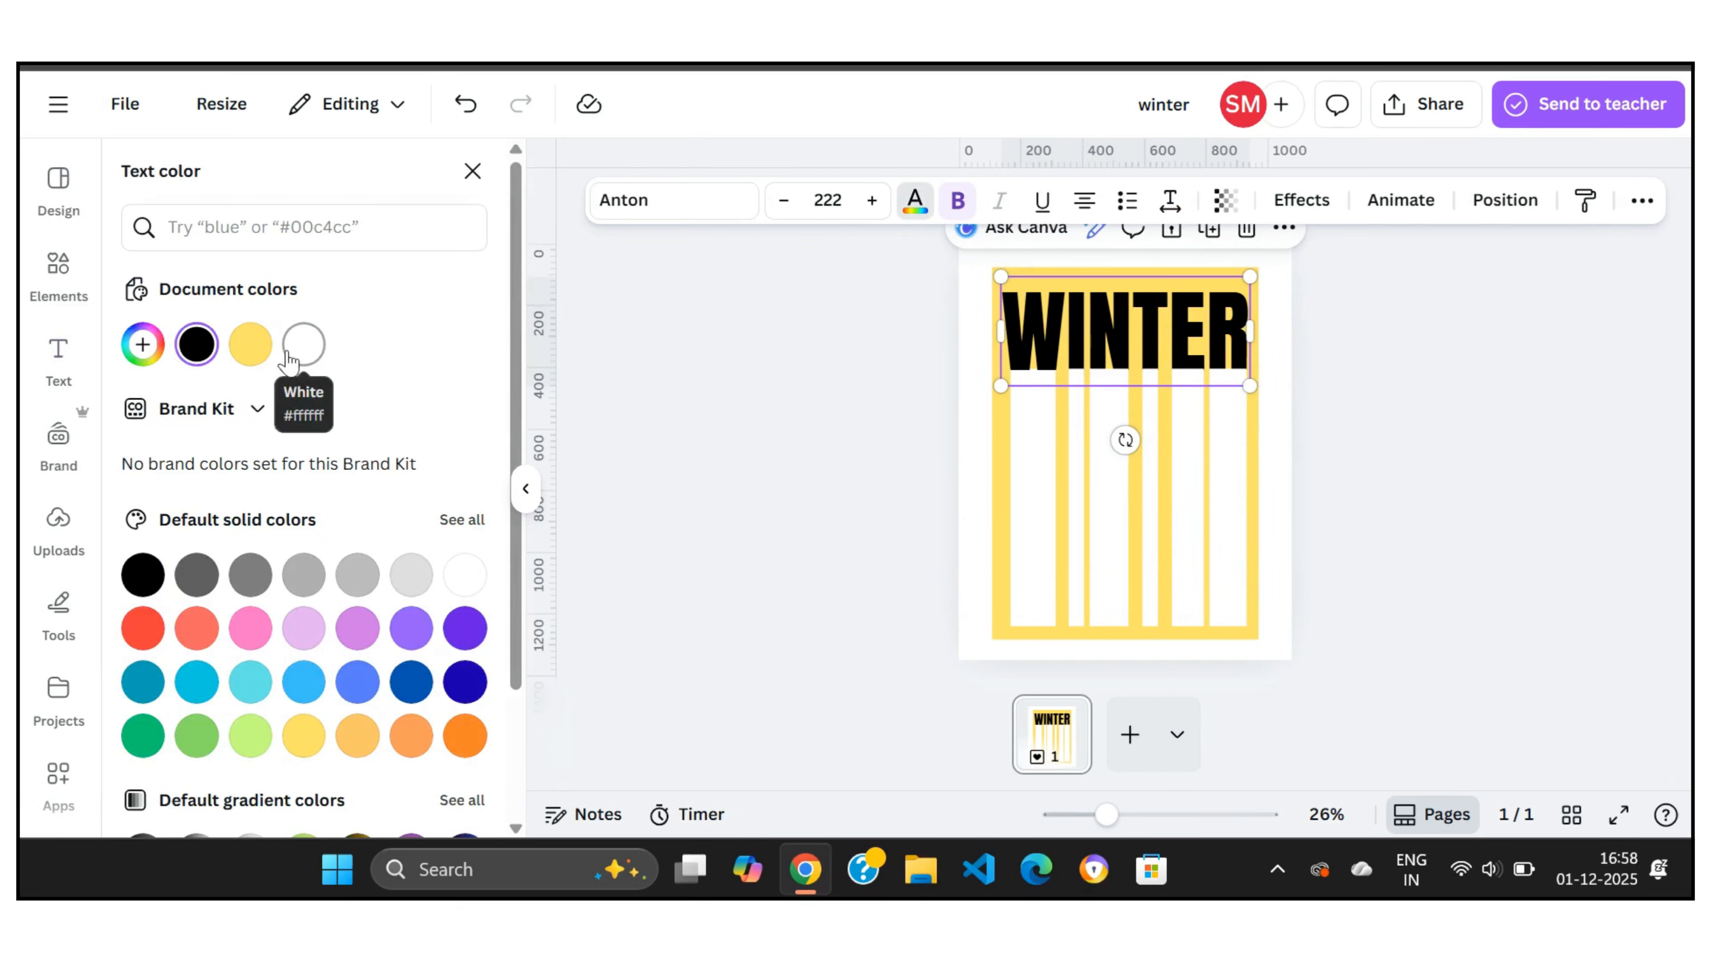
pyautogui.click(303, 345)
pyautogui.press('Escape')
pyautogui.press('Escape')
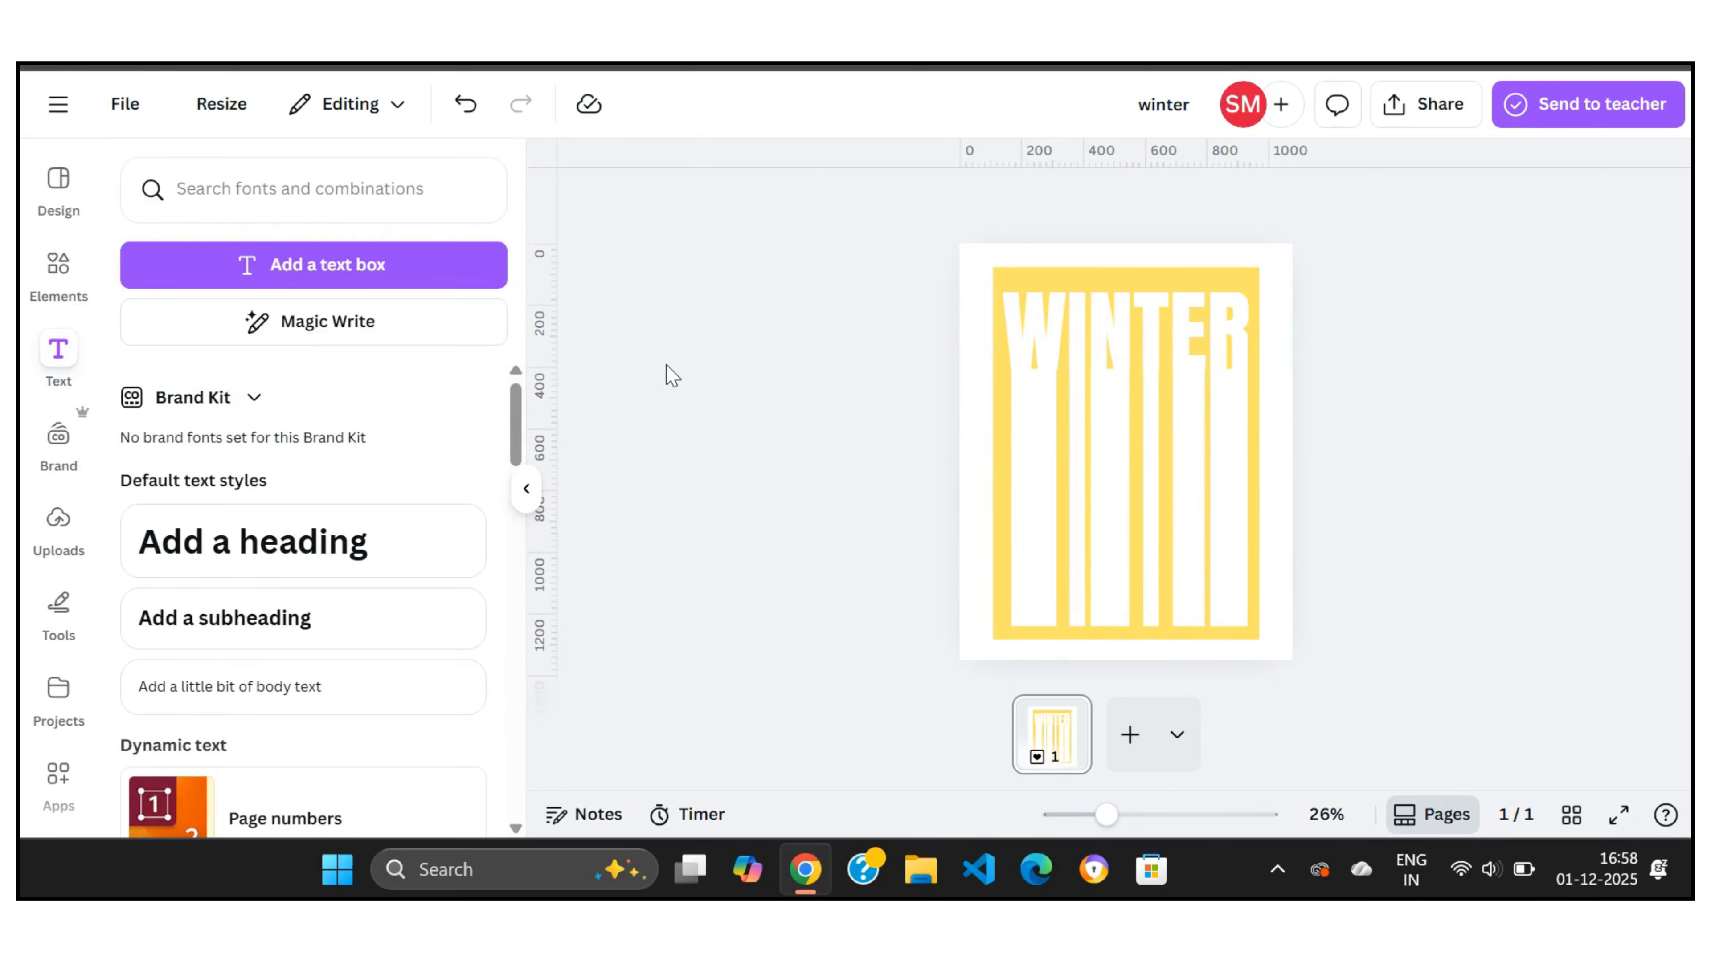
pyautogui.click(1434, 104)
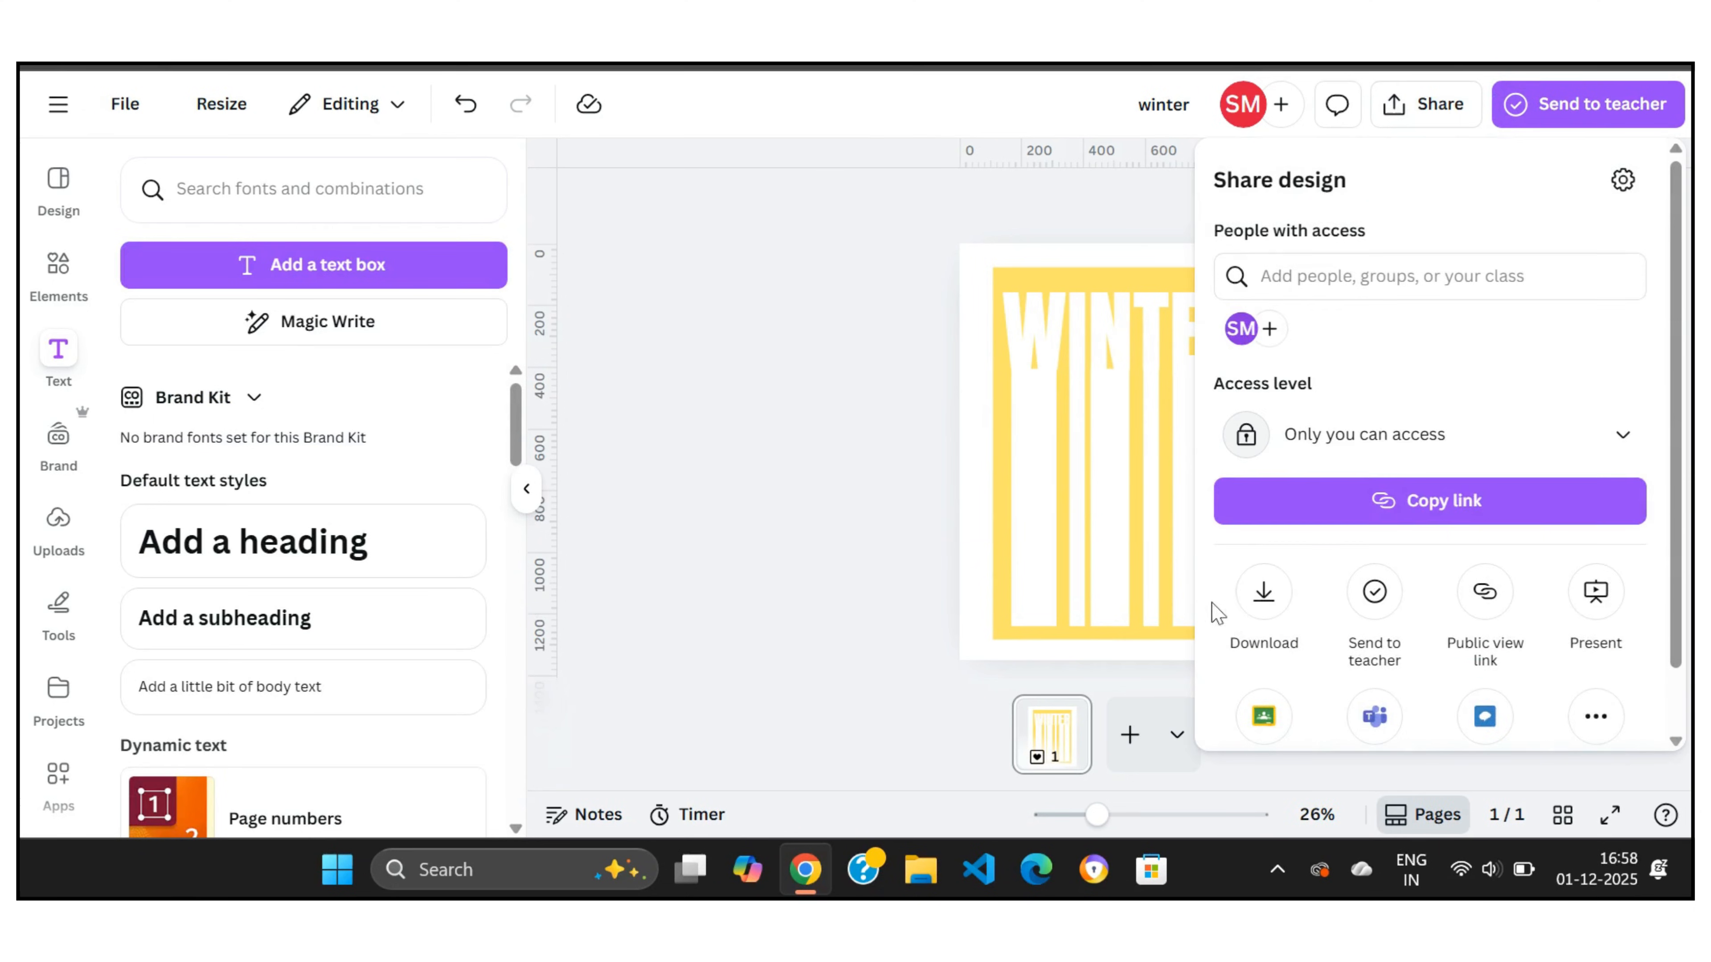
pyautogui.click(1263, 592)
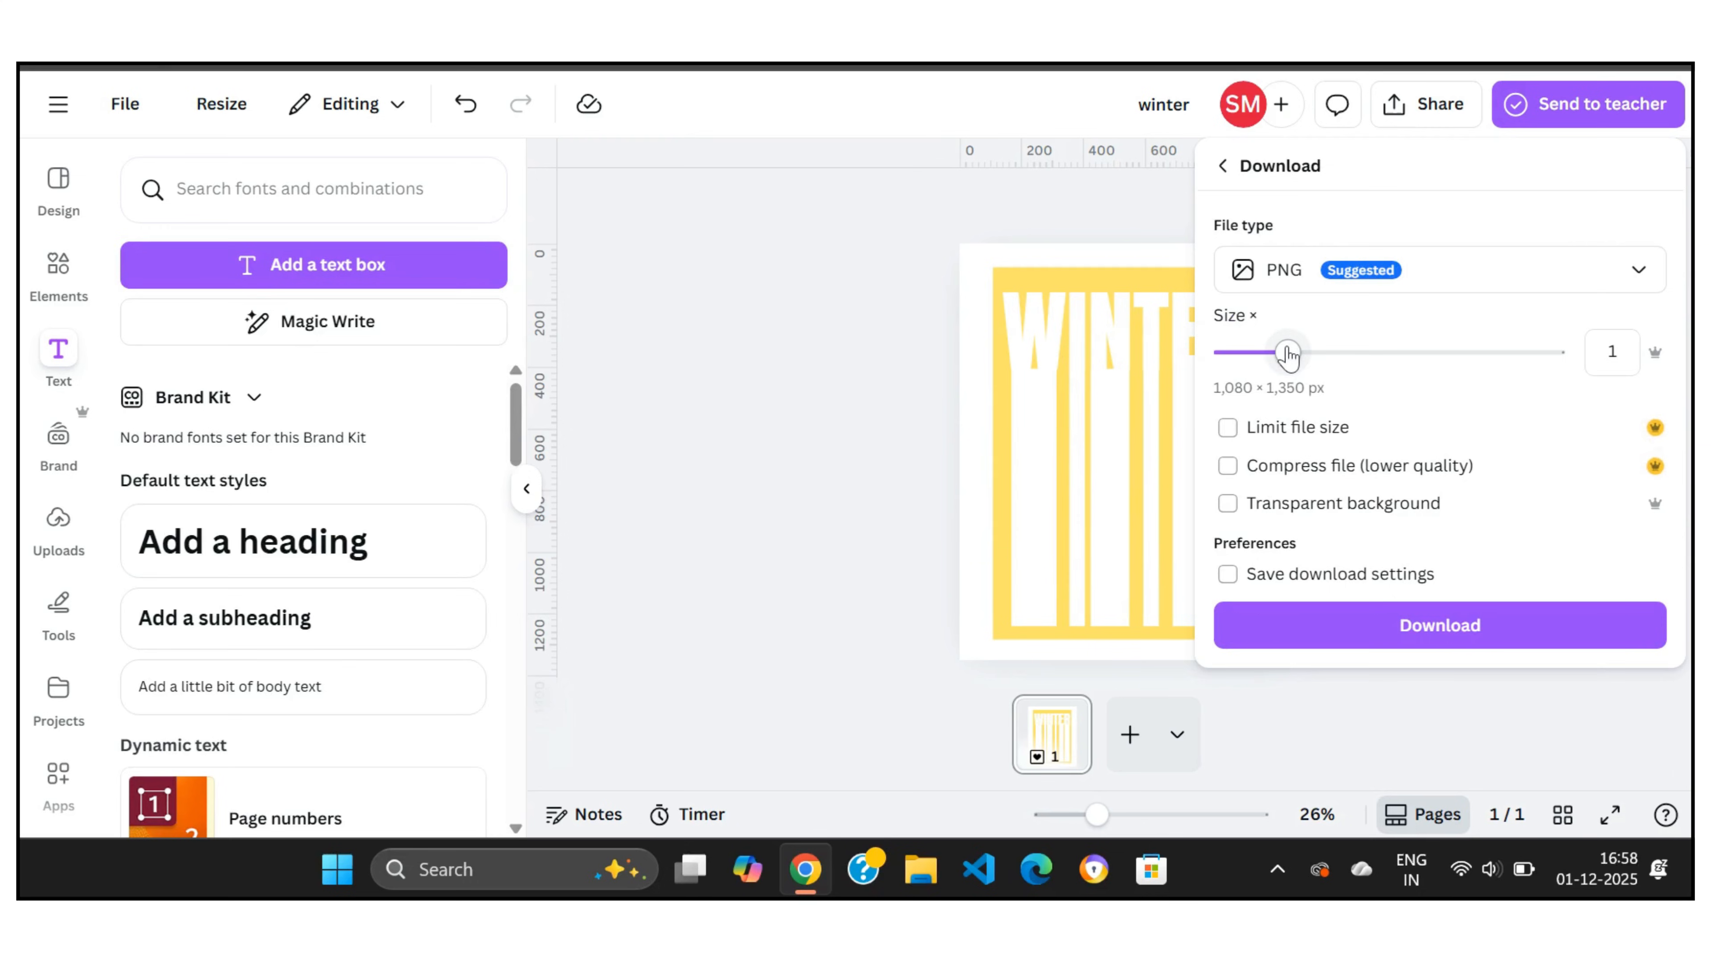
pyautogui.click(842, 448)
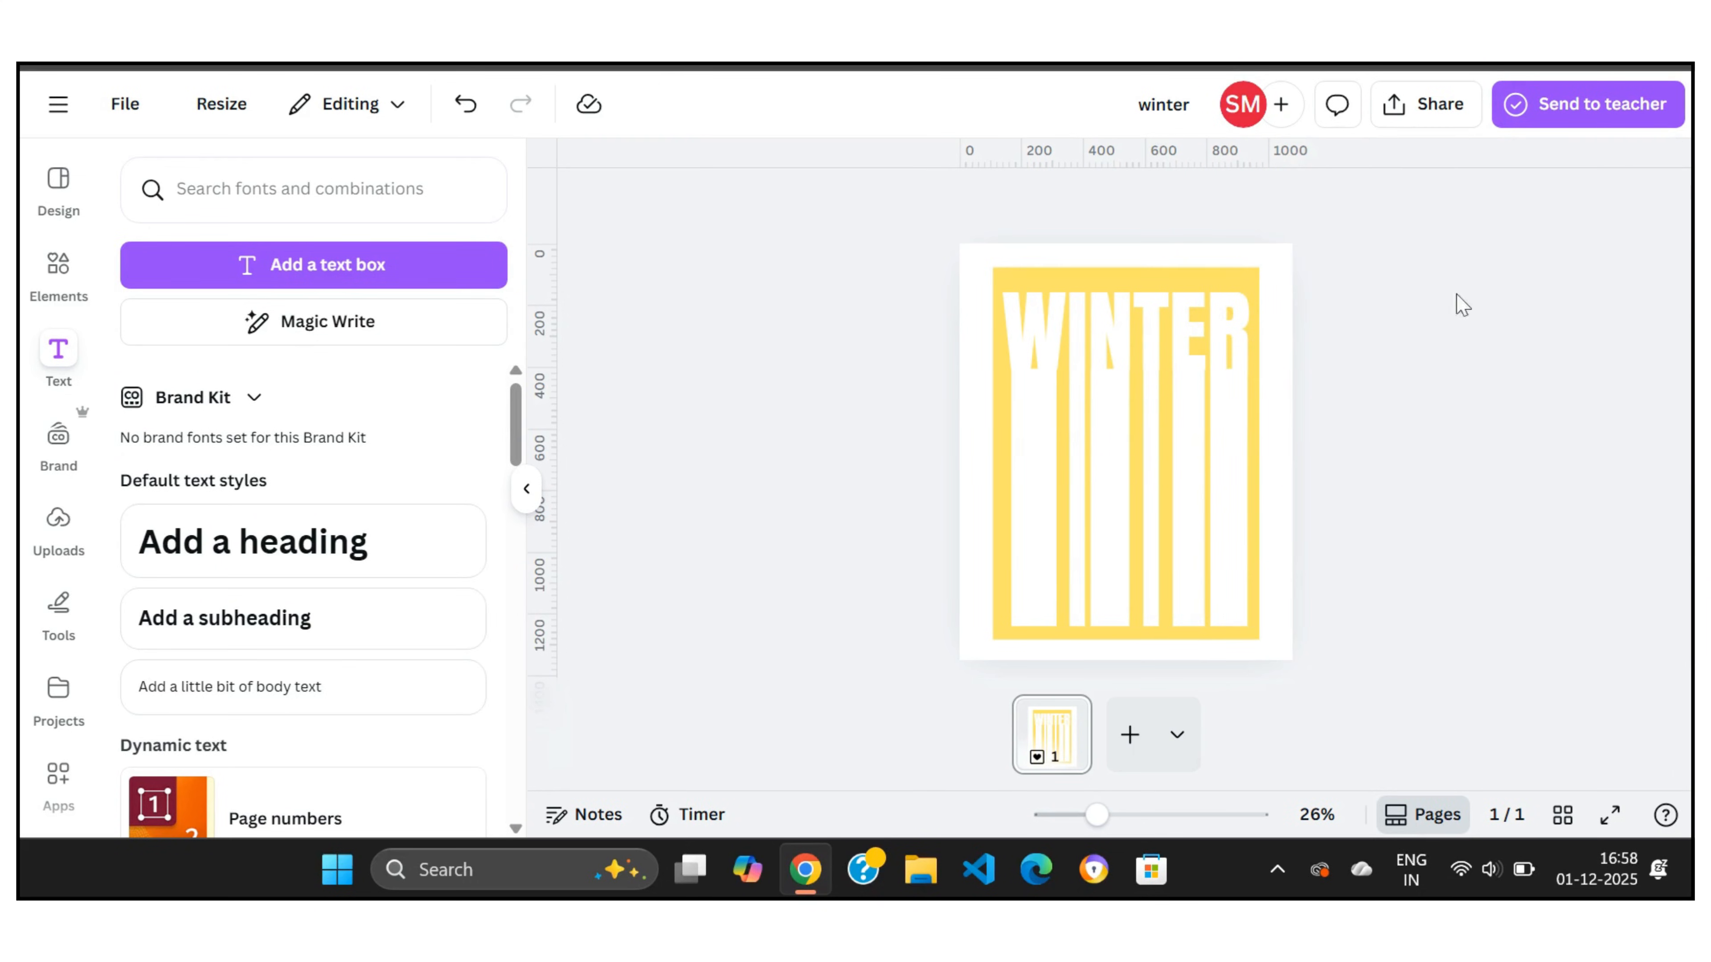
# - Download the design as a PNG at size 1, without a transparent background
pyautogui.click(1435, 104)
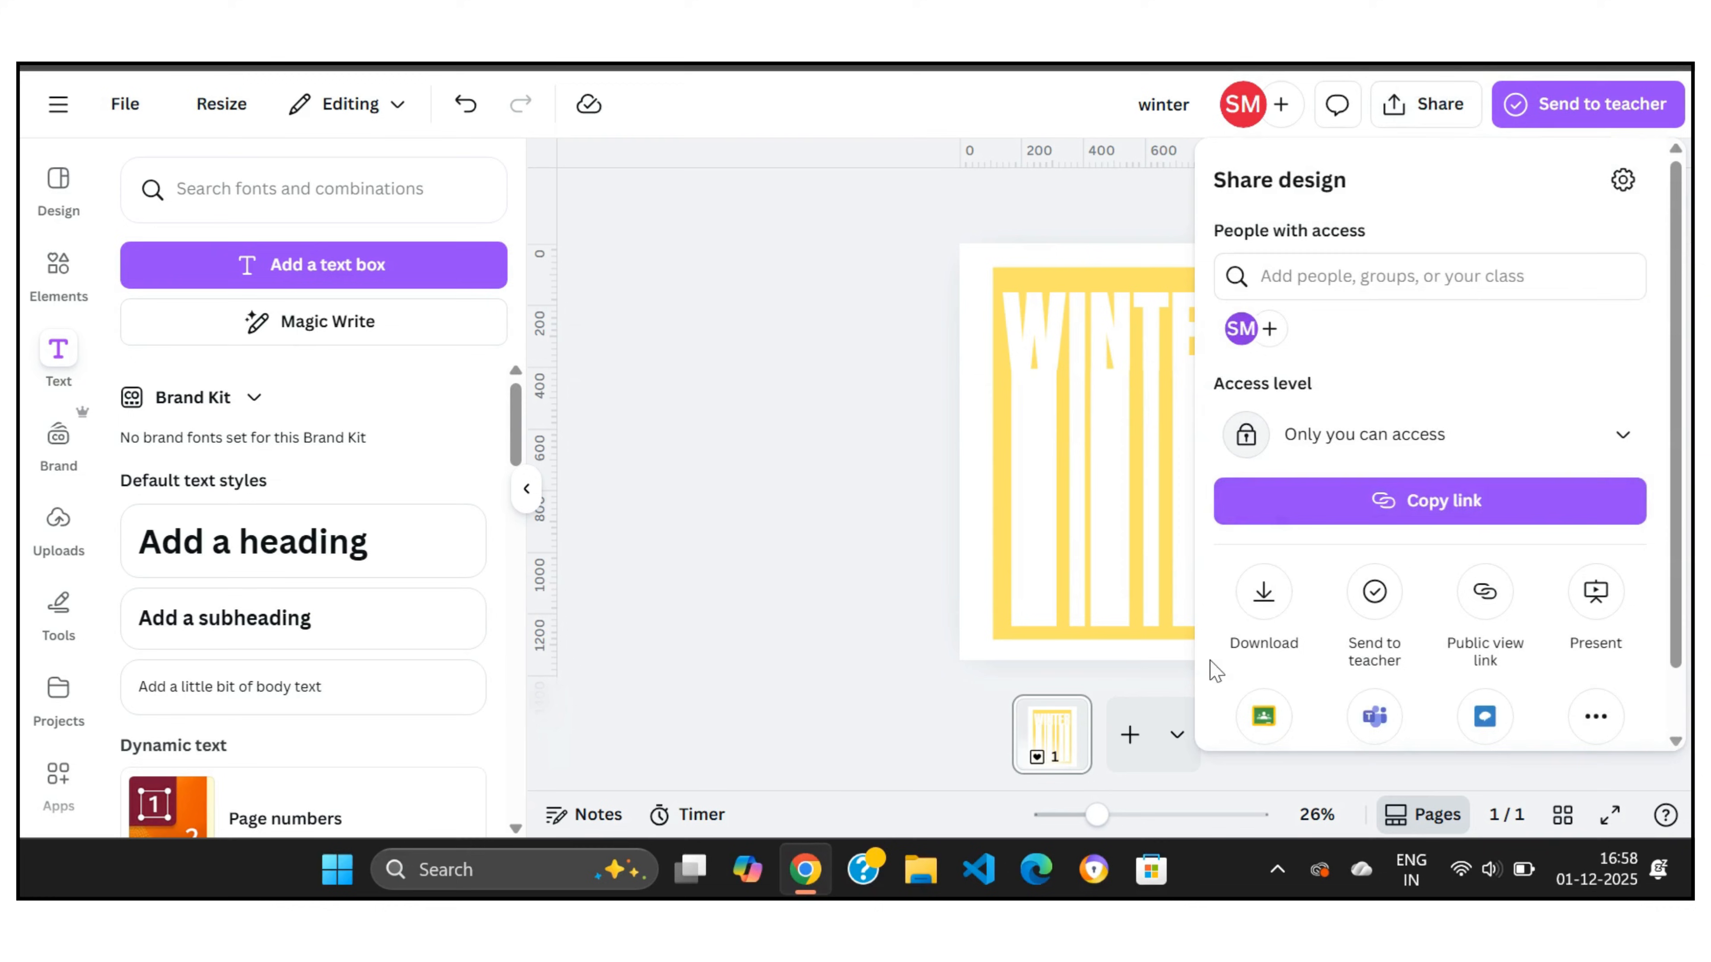
pyautogui.click(1264, 592)
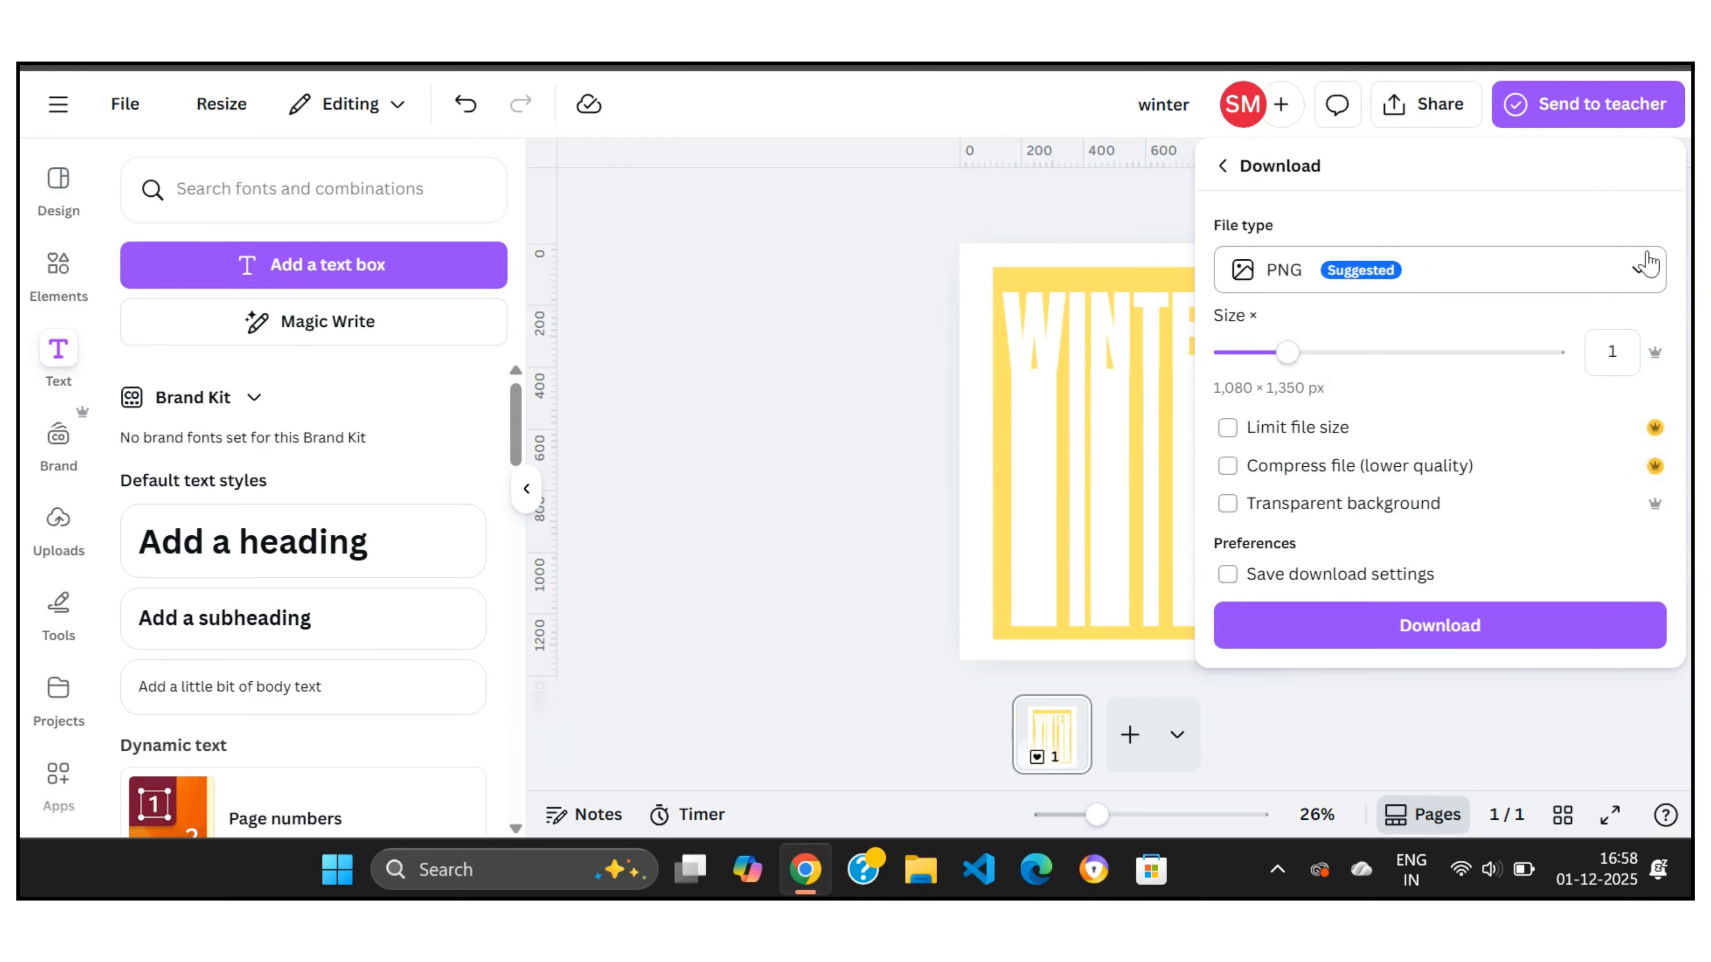
pyautogui.click(1644, 266)
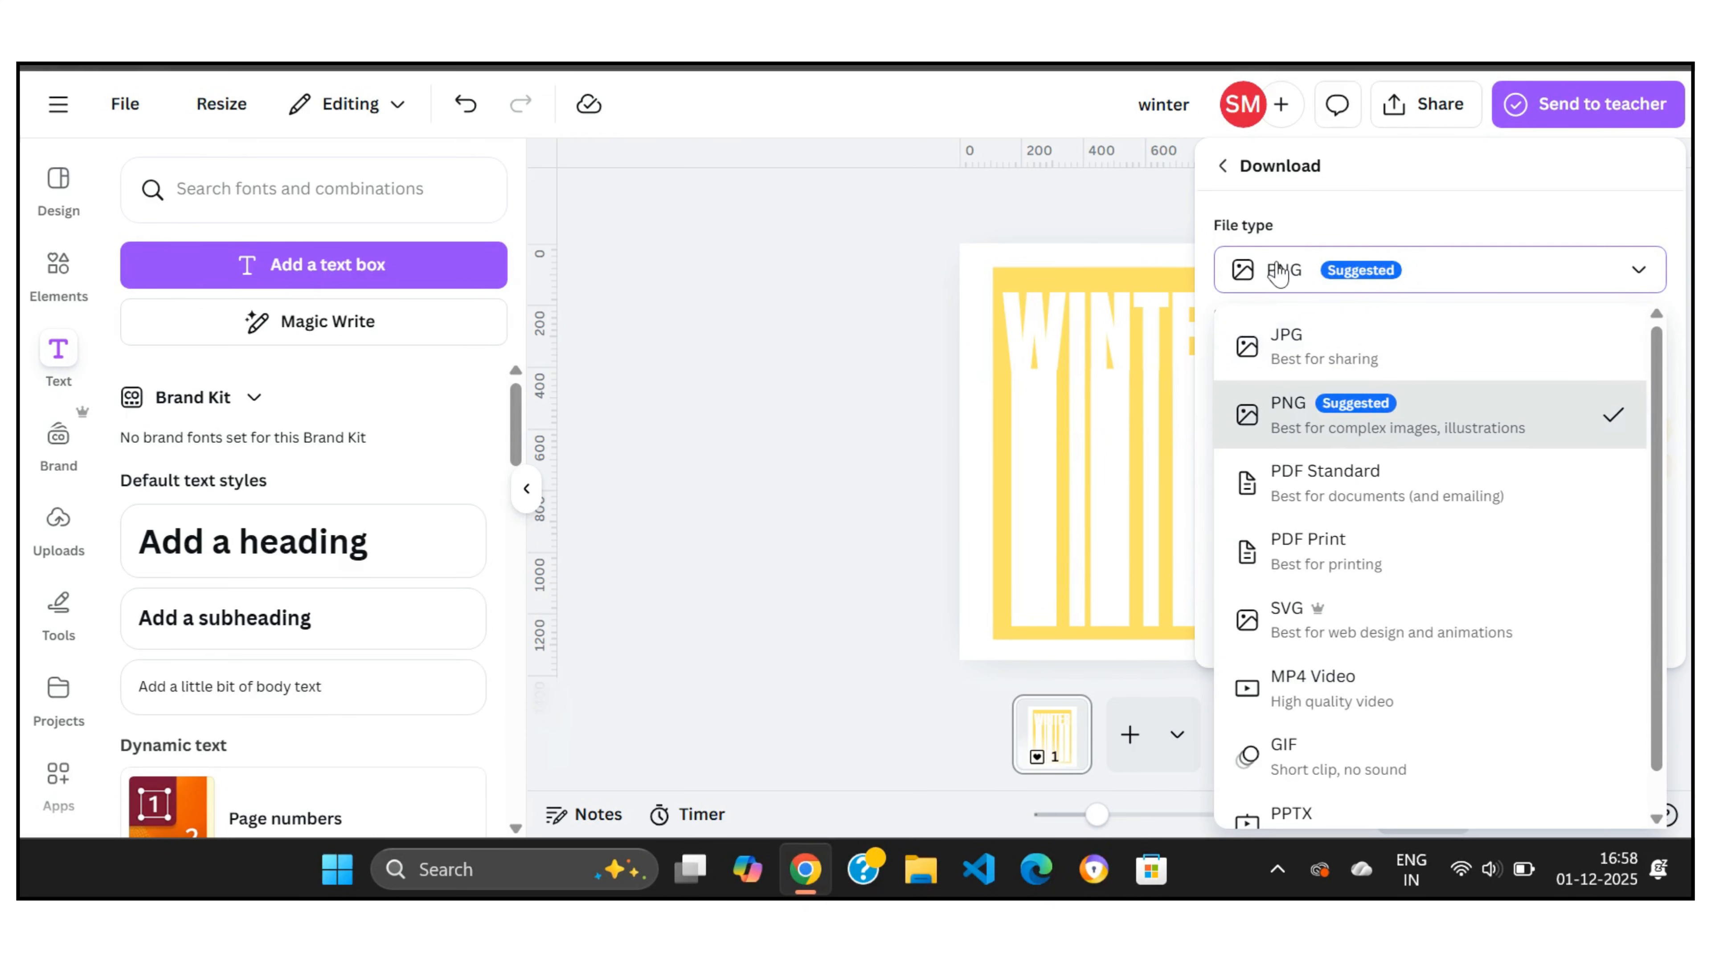
pyautogui.click(1278, 273)
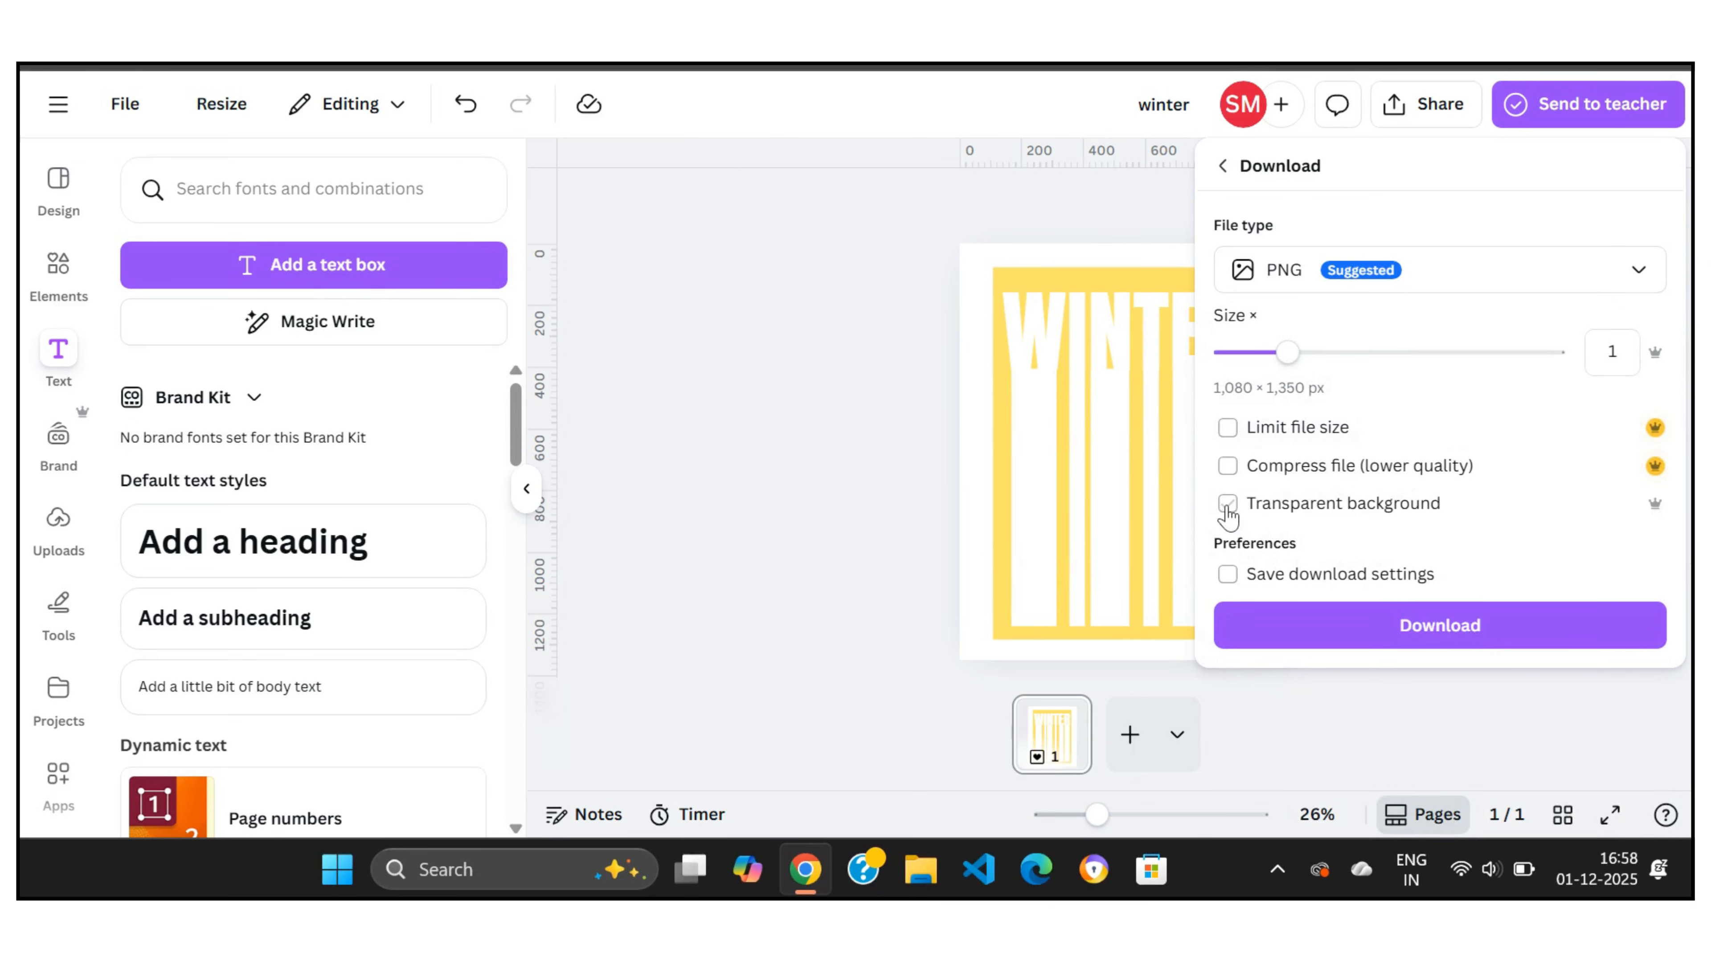
pyautogui.click(1438, 627)
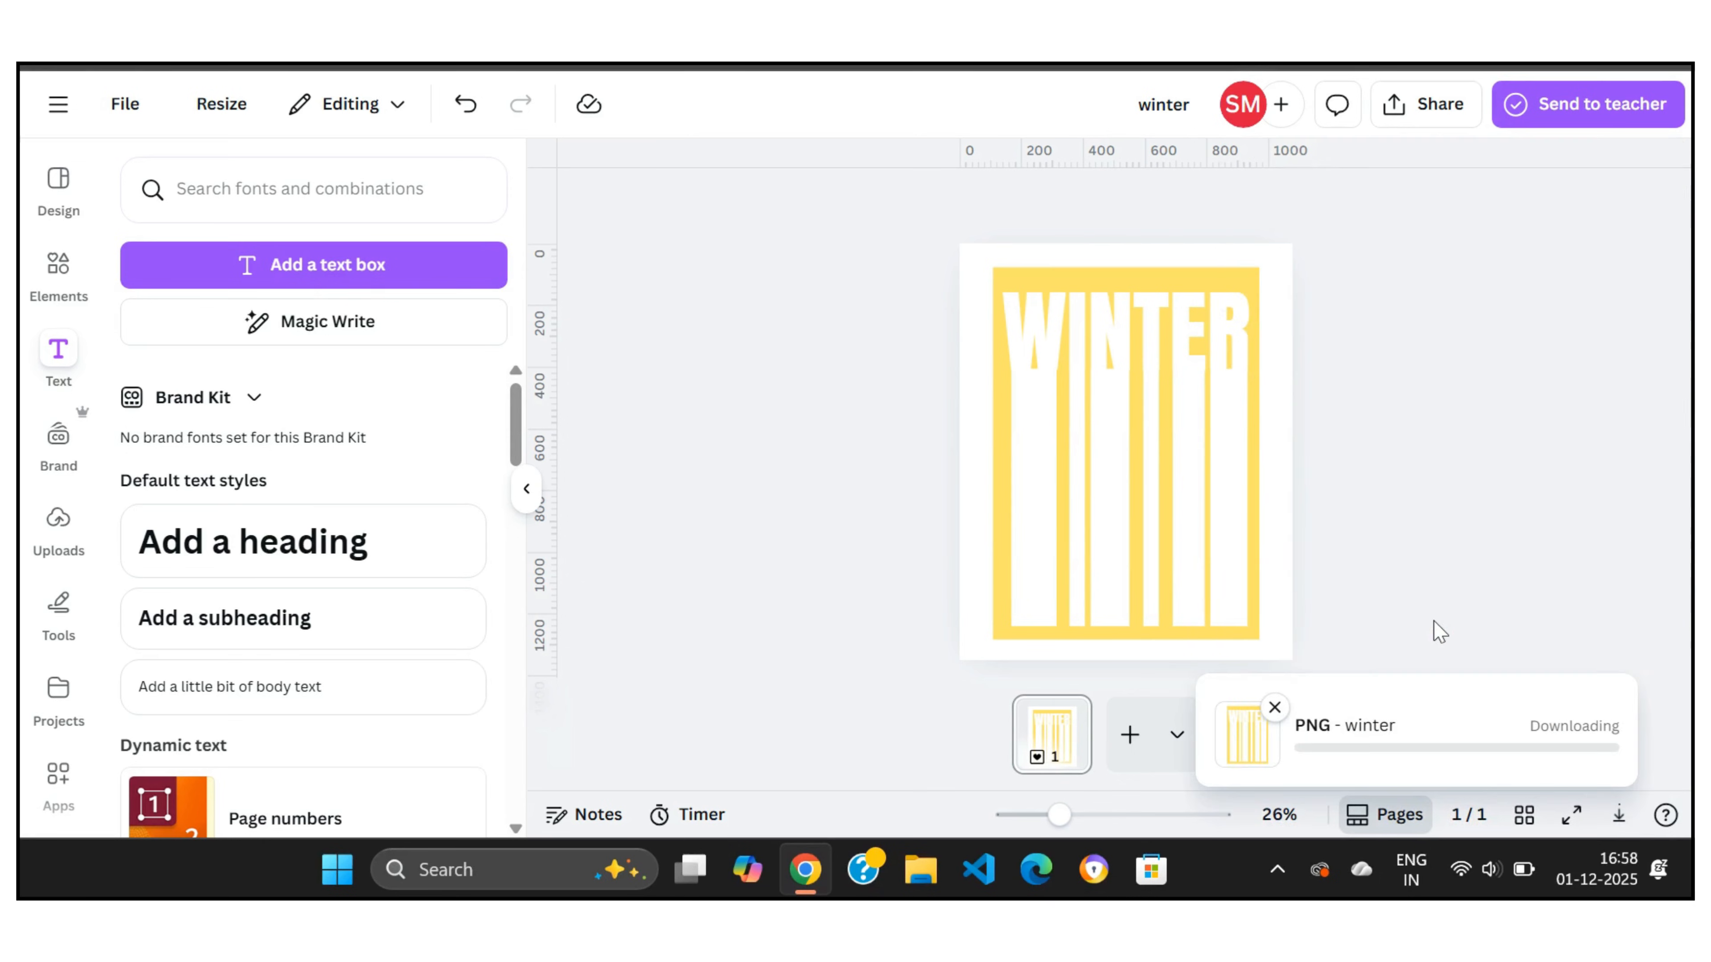
# - Add a blank second page and place the downloaded winter.png on it
pyautogui.click(1129, 736)
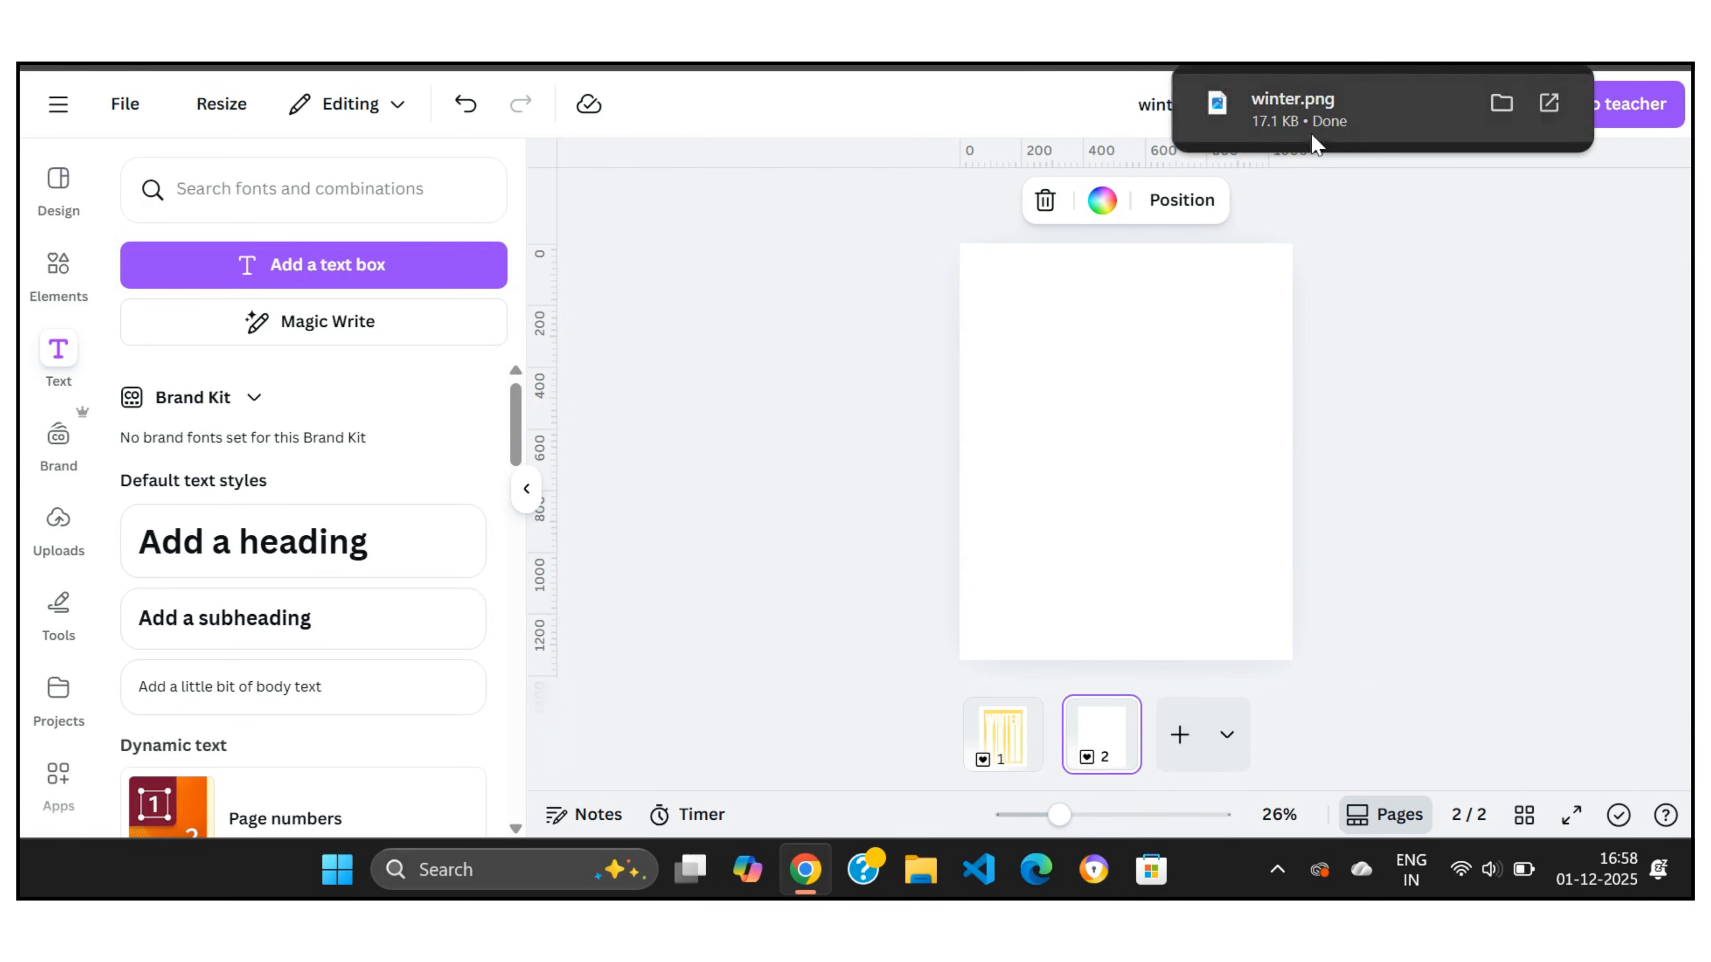
pyautogui.moveTo(1222, 135); pyautogui.dragTo(1078, 442)
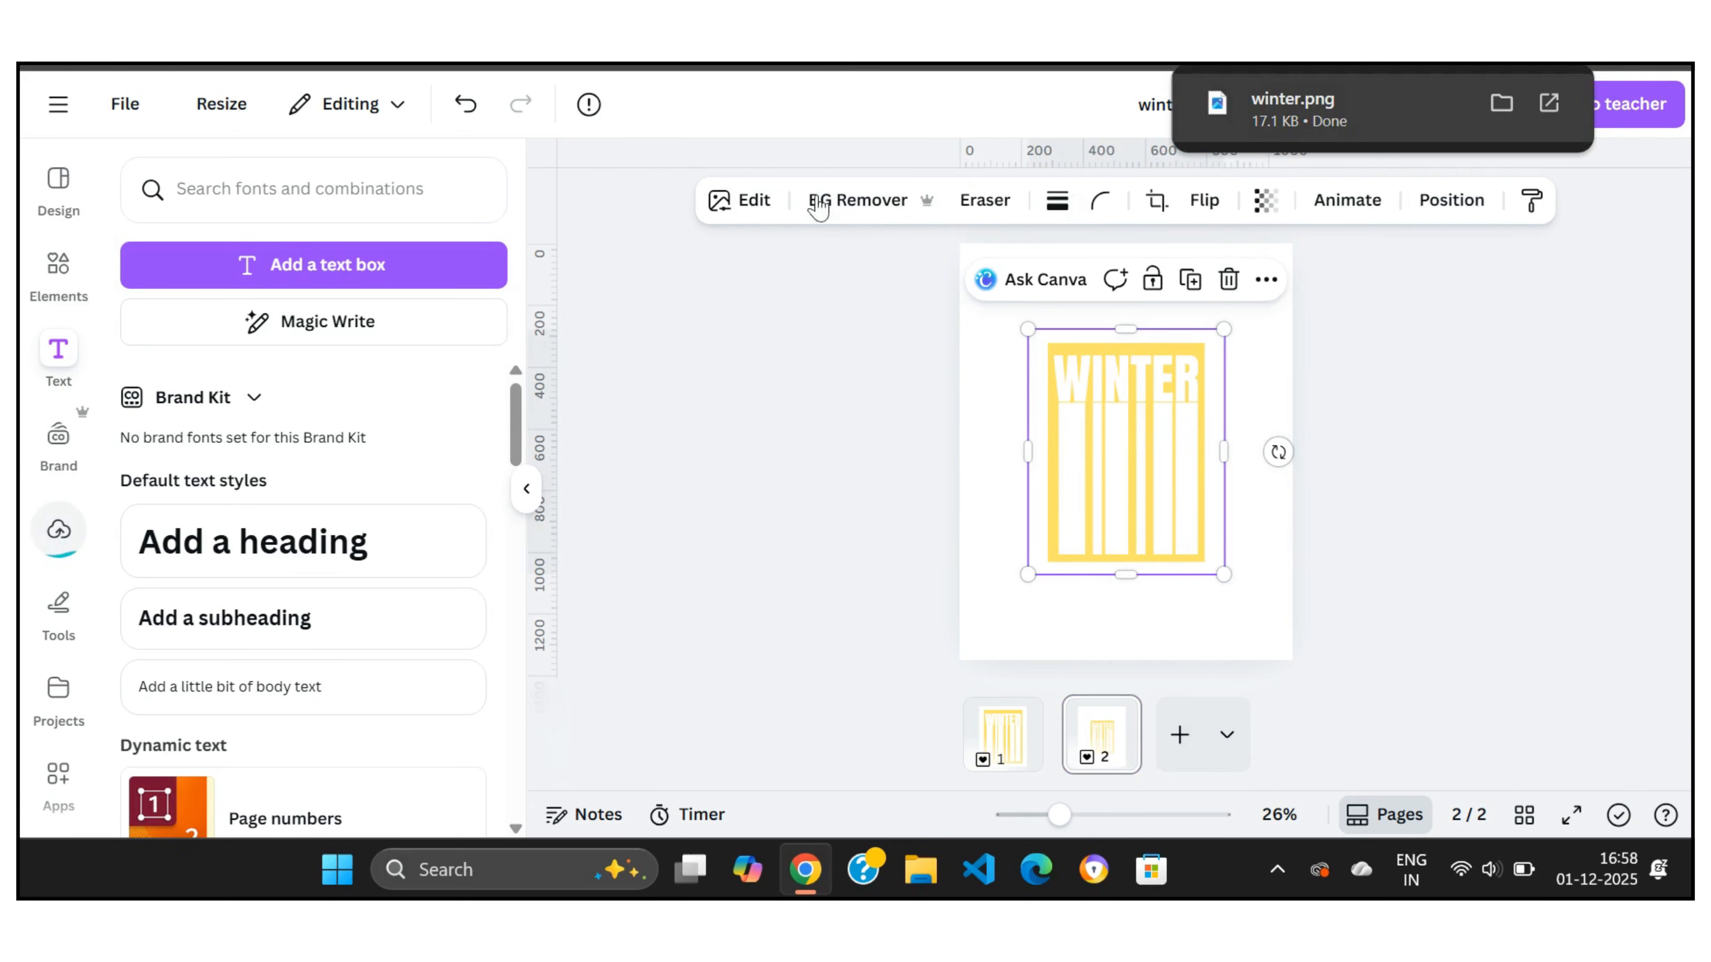
# - Remove the background from the WINTER image on page 2 and enlarge it to nearly fill the page
pyautogui.click(818, 202)
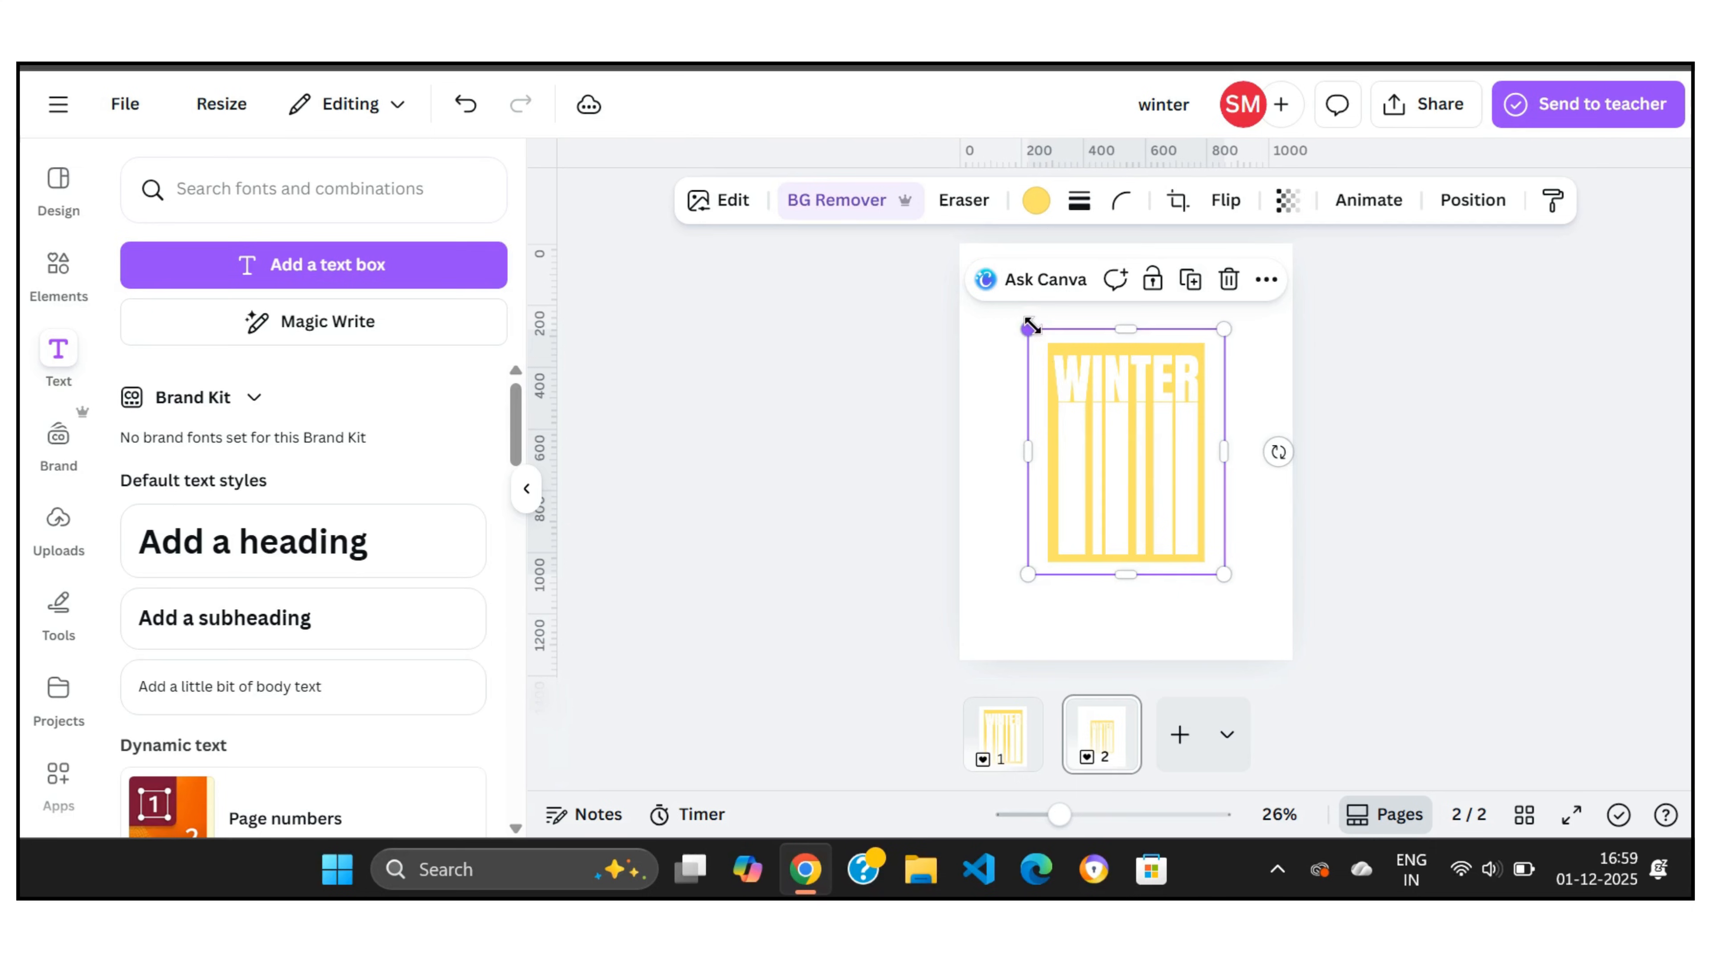
pyautogui.moveTo(1029, 327); pyautogui.dragTo(968, 253)
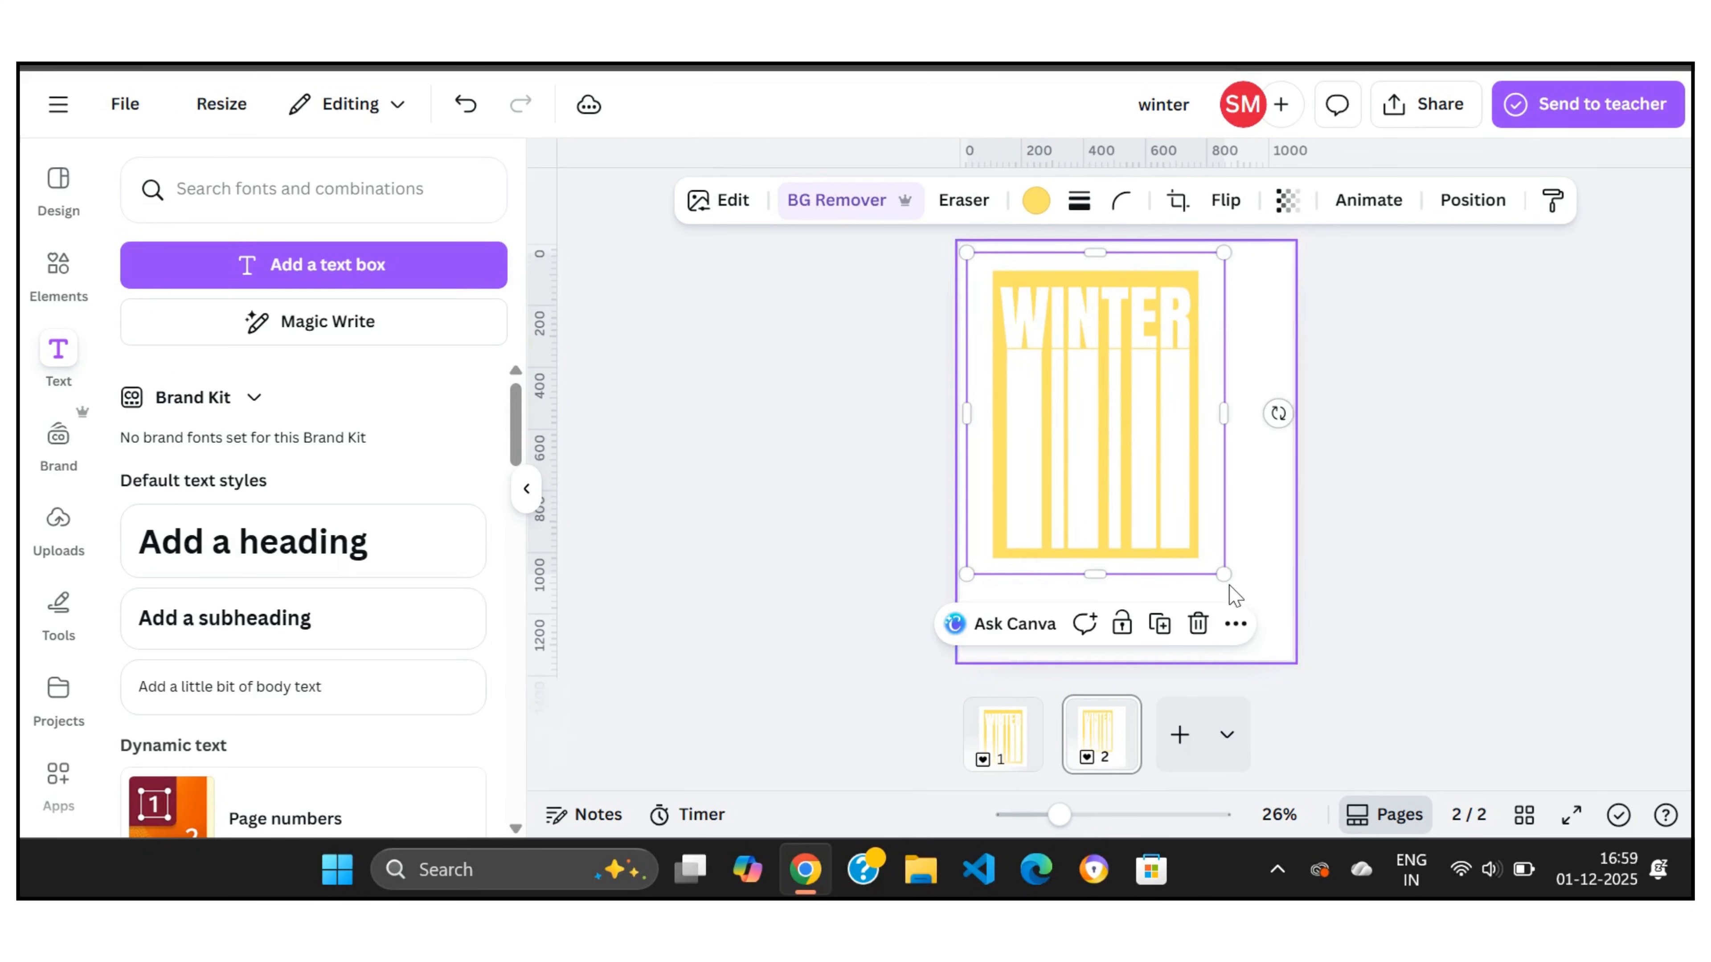
pyautogui.moveTo(1223, 575); pyautogui.dragTo(1285, 665)
pyautogui.moveTo(1222, 477); pyautogui.dragTo(1211, 452)
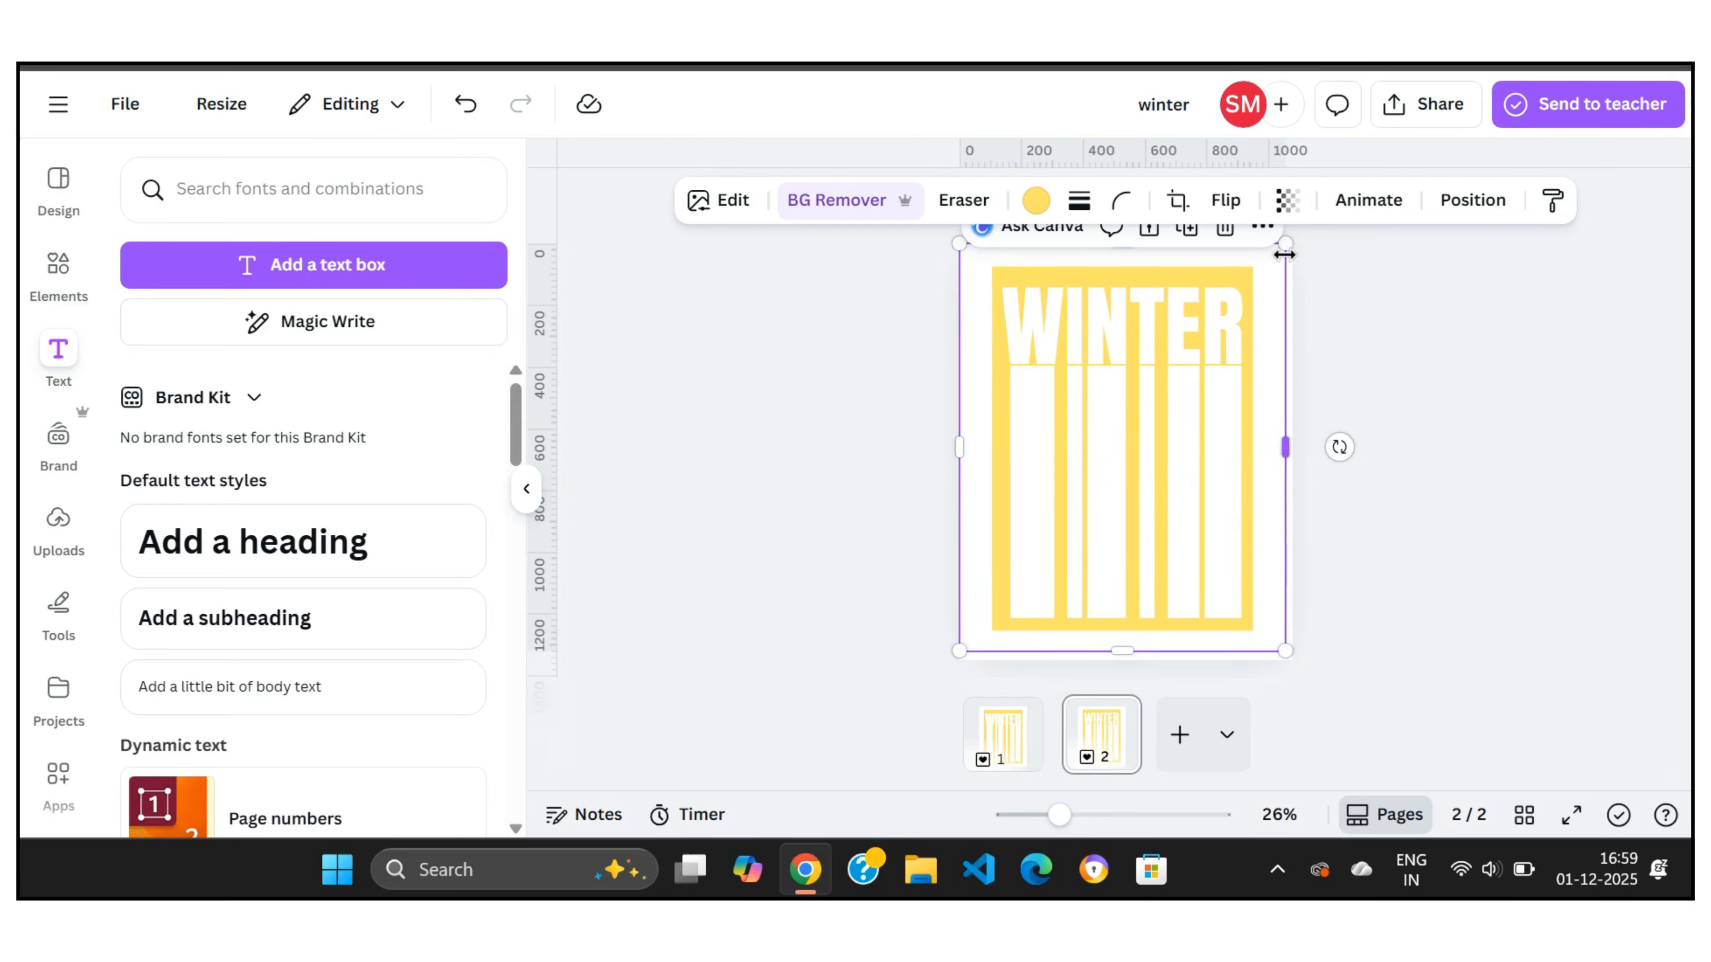
# - Shrink the WINTER cutout slightly, centre it horizontally on the page and deselect it
pyautogui.moveTo(1285, 244); pyautogui.dragTo(1272, 259)
pyautogui.moveTo(1215, 393); pyautogui.dragTo(1220, 370)
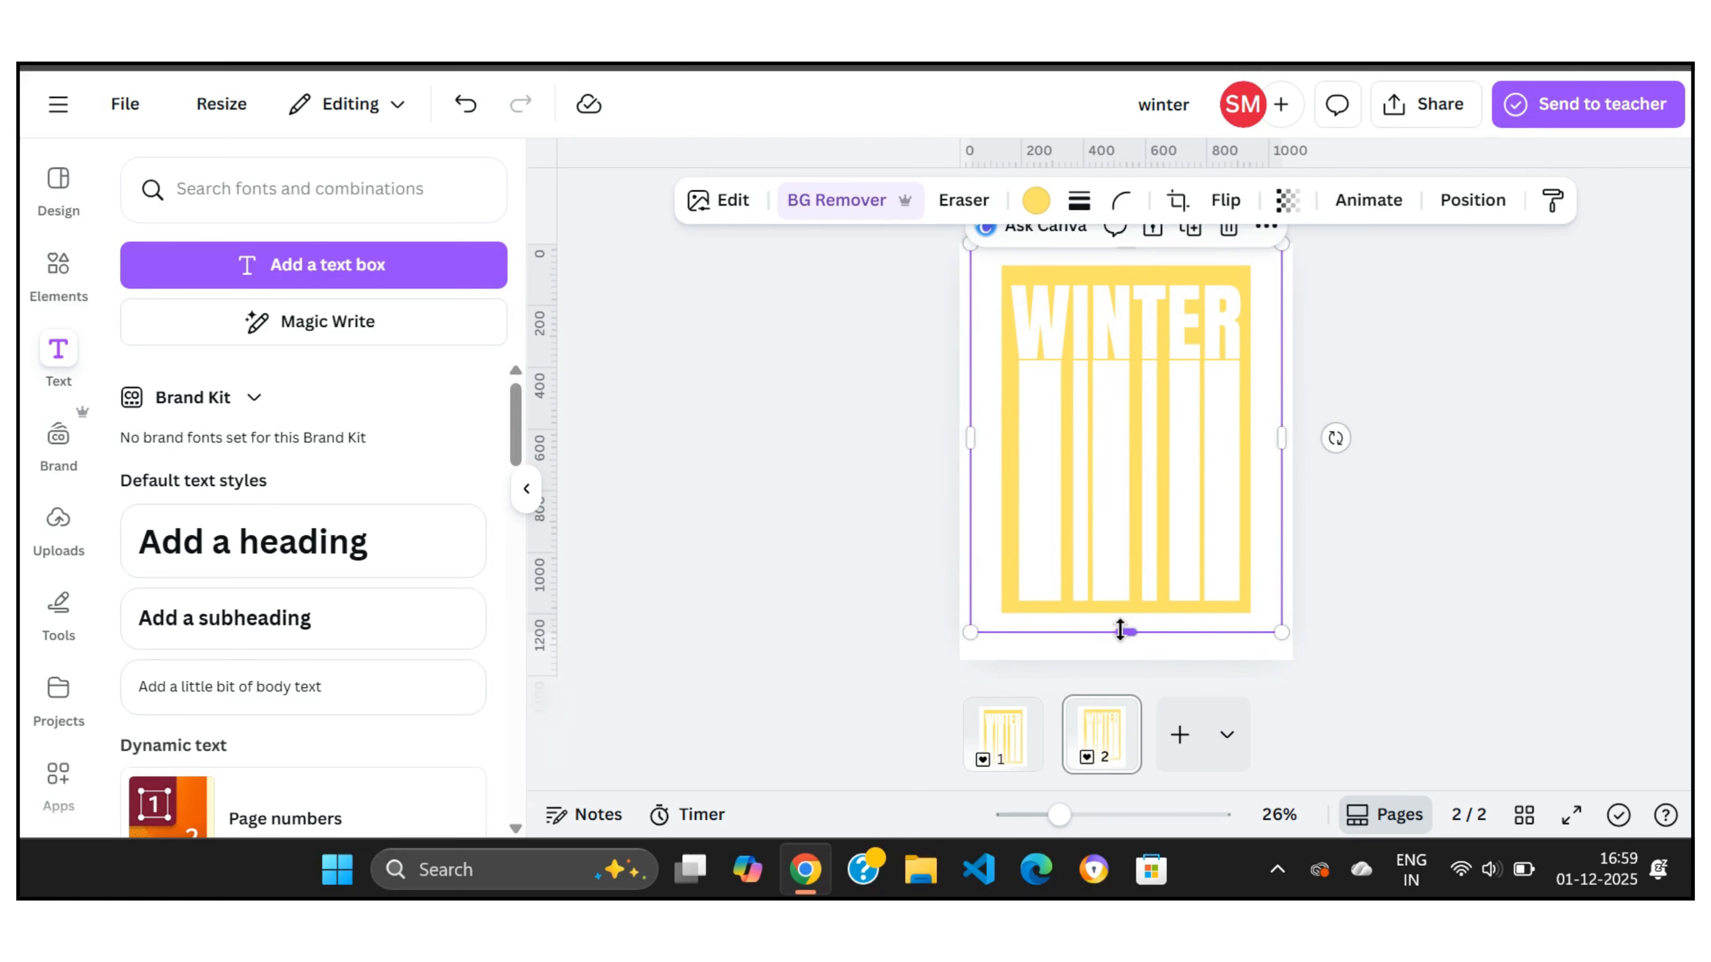
pyautogui.moveTo(1282, 626); pyautogui.dragTo(1277, 626)
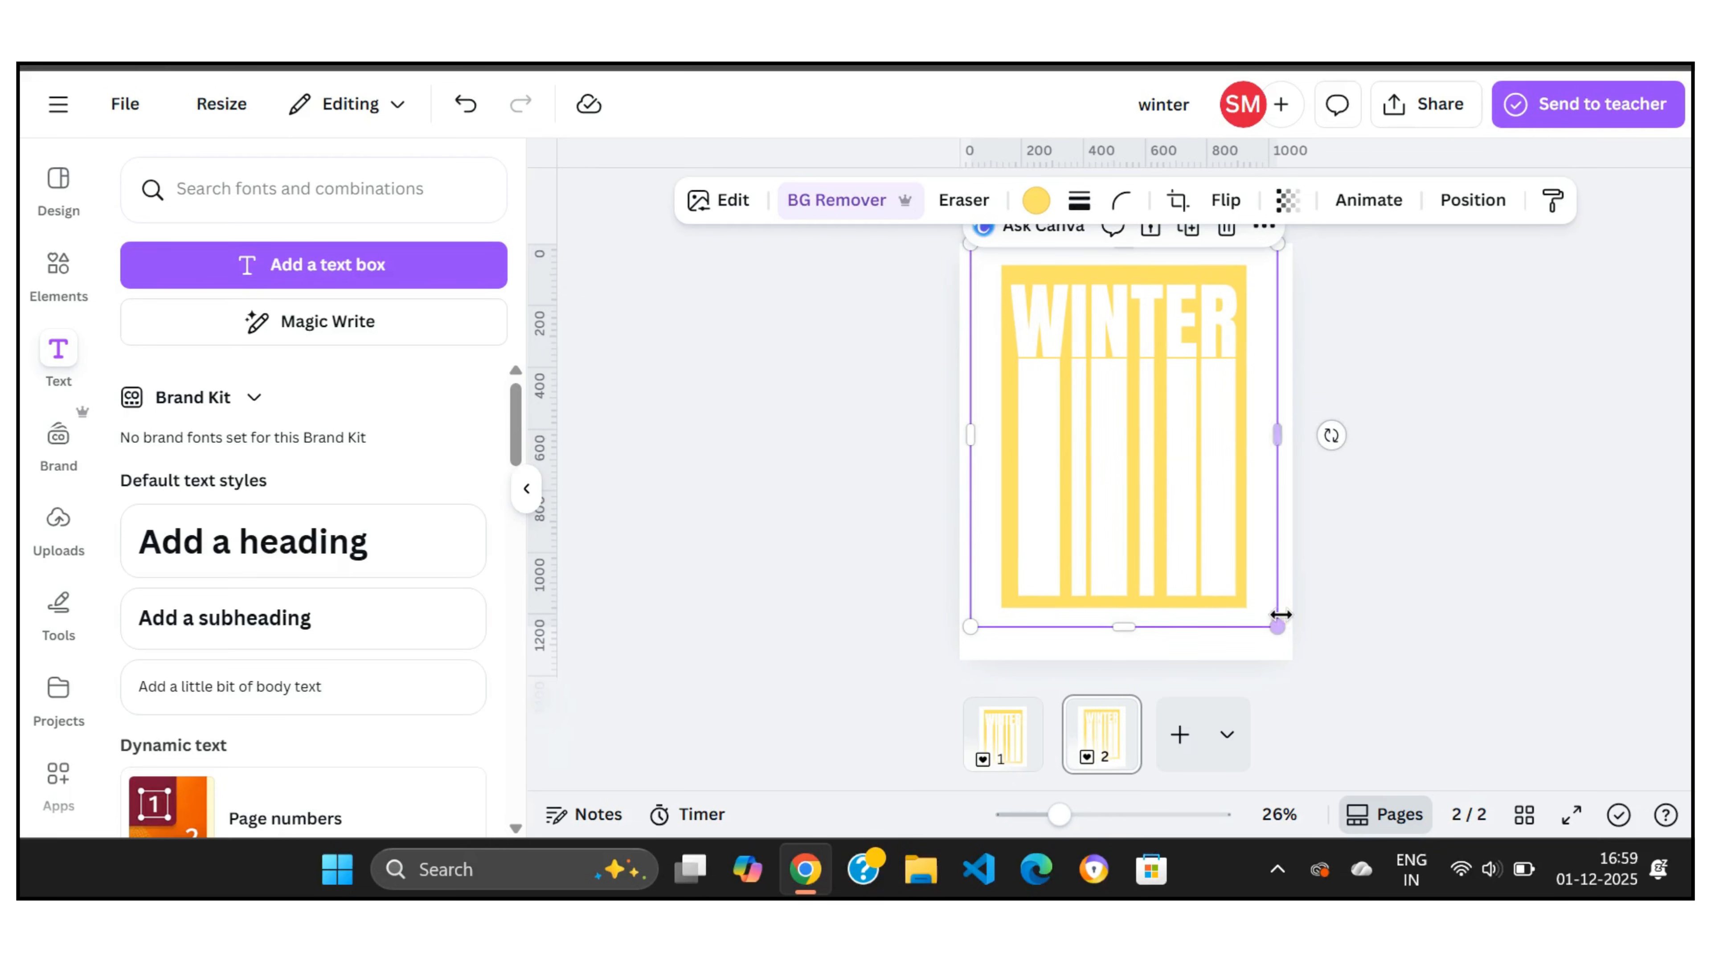
pyautogui.click(1399, 523)
pyautogui.moveTo(1173, 463); pyautogui.dragTo(1172, 456)
pyautogui.click(1320, 425)
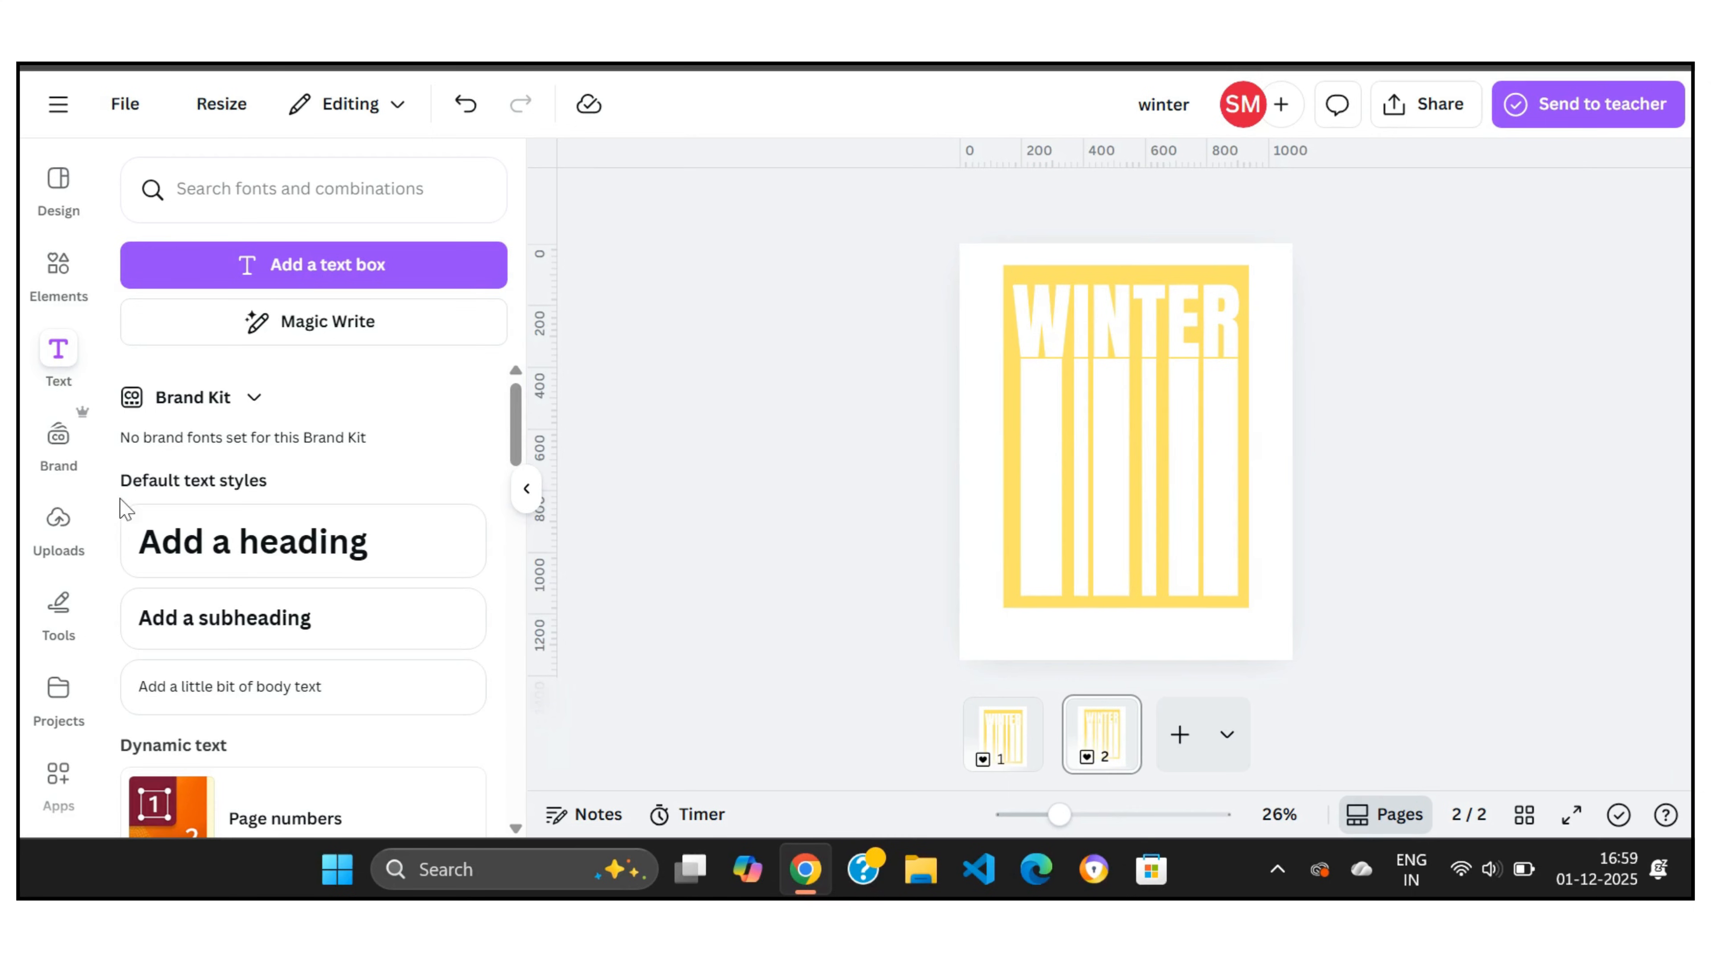
# - Place the uploaded picture of the snowman holding a red heart behind the WINTER cutout and enlarge it to fill the letters and bars
pyautogui.click(58, 519)
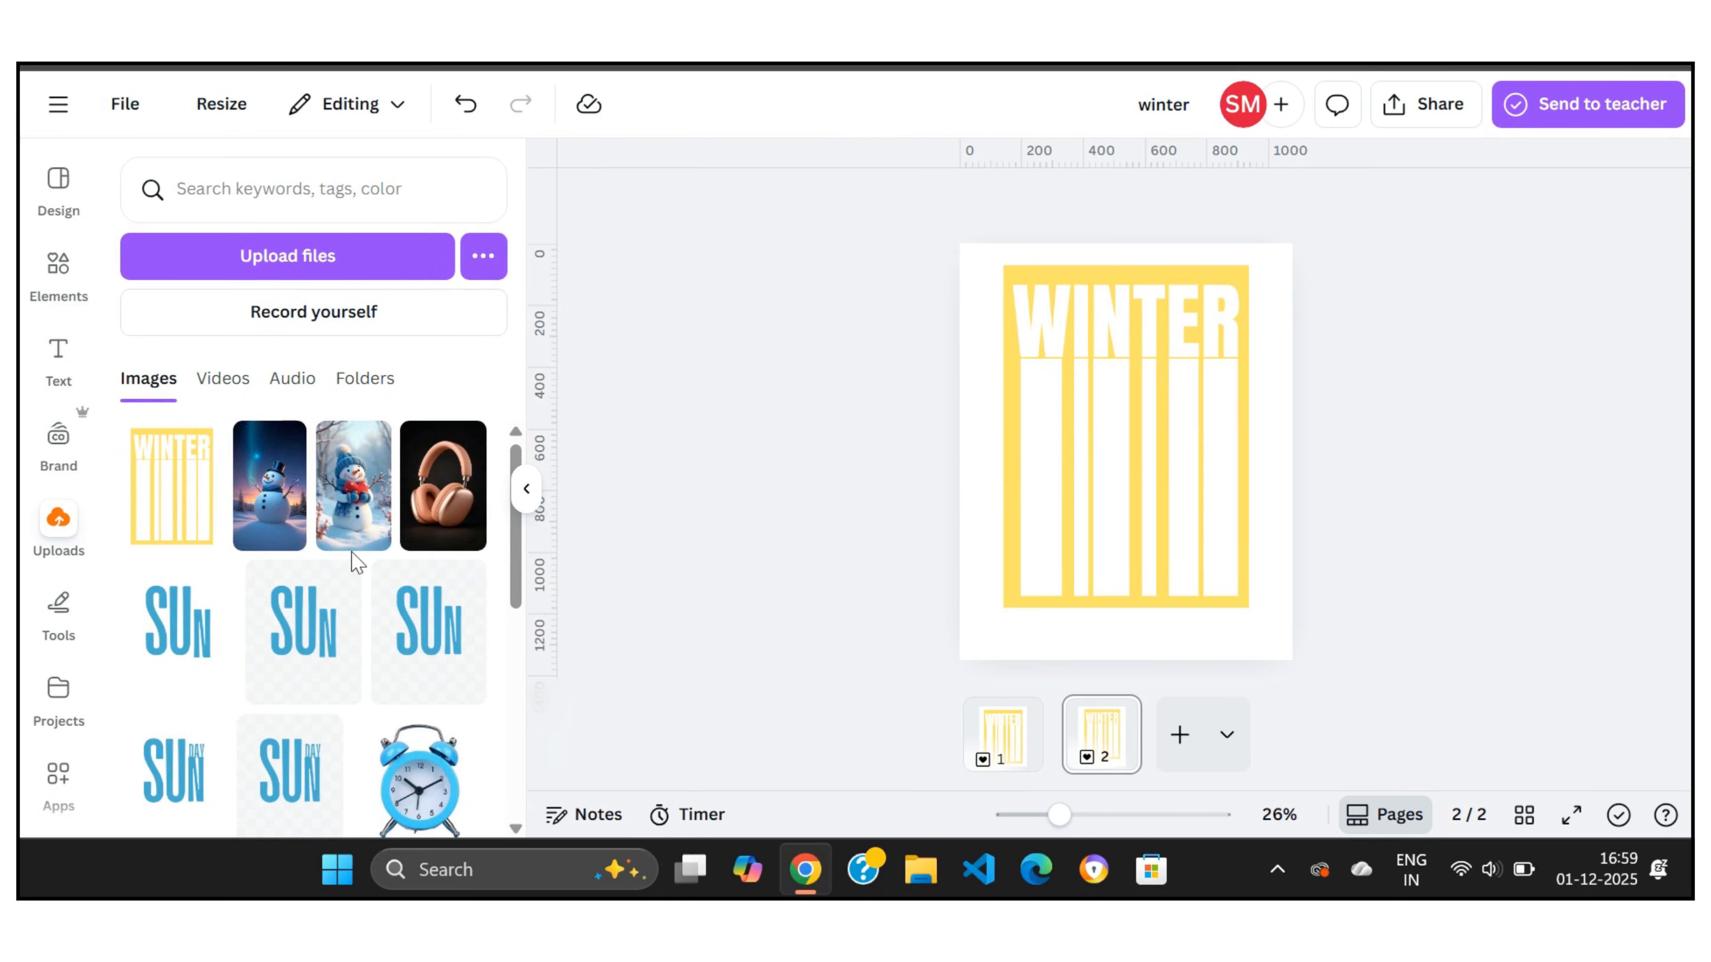
pyautogui.click(366, 519)
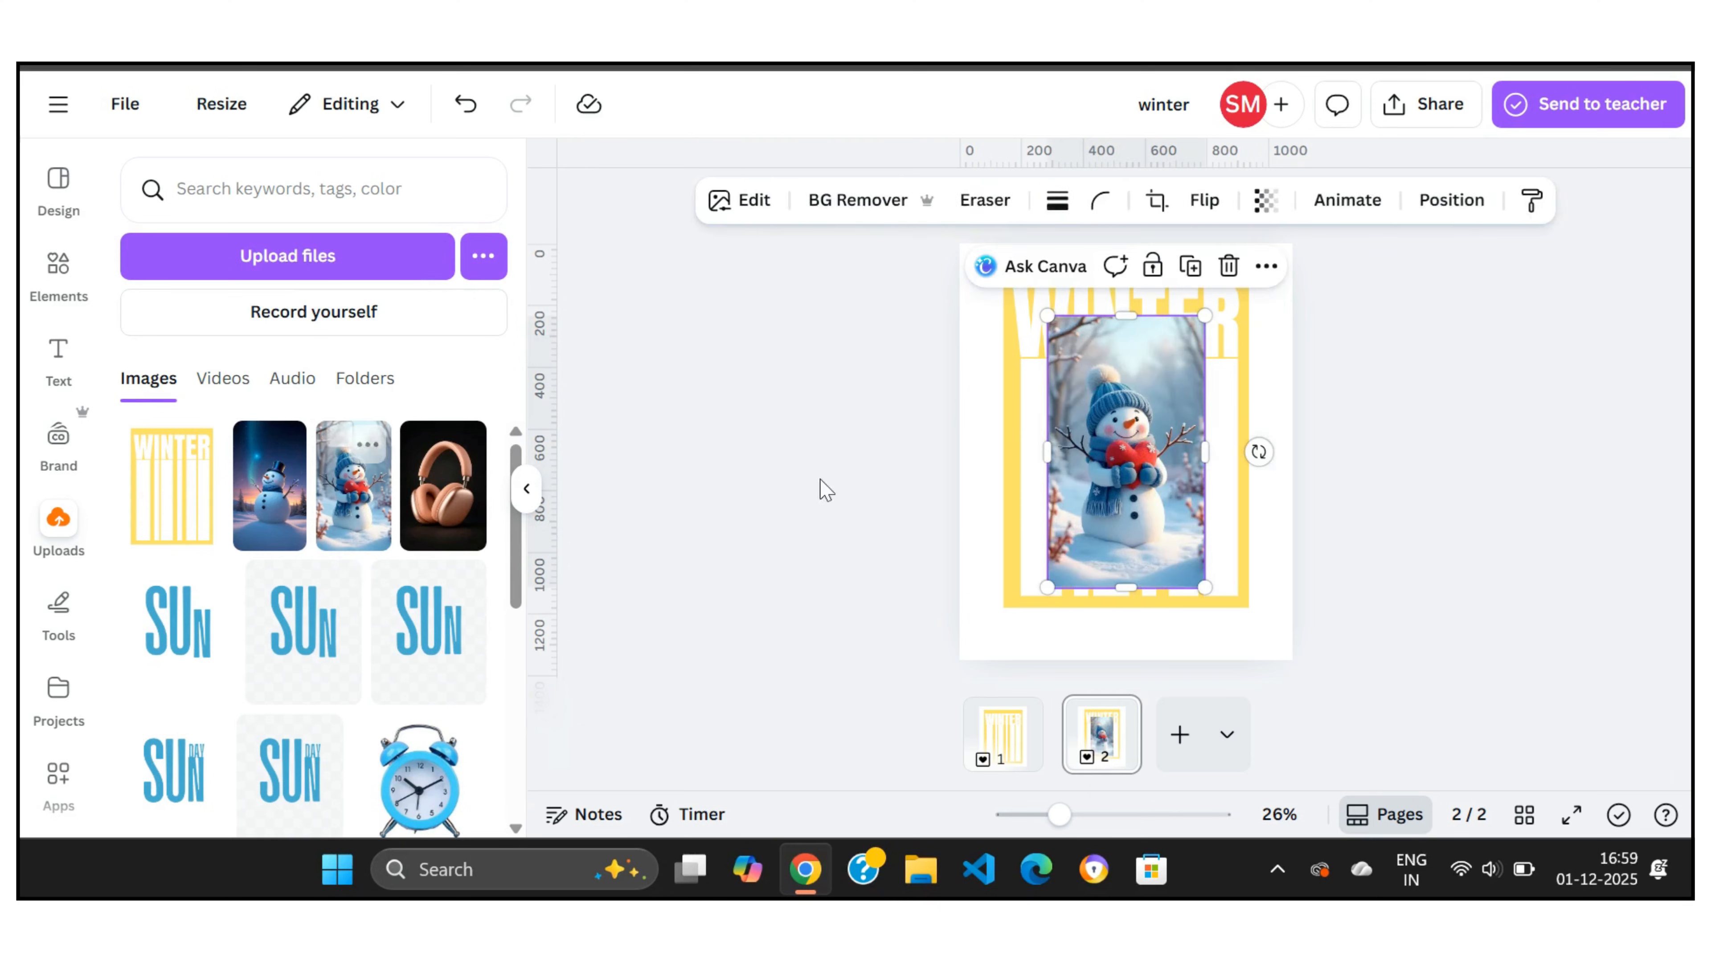
pyautogui.click(58, 266)
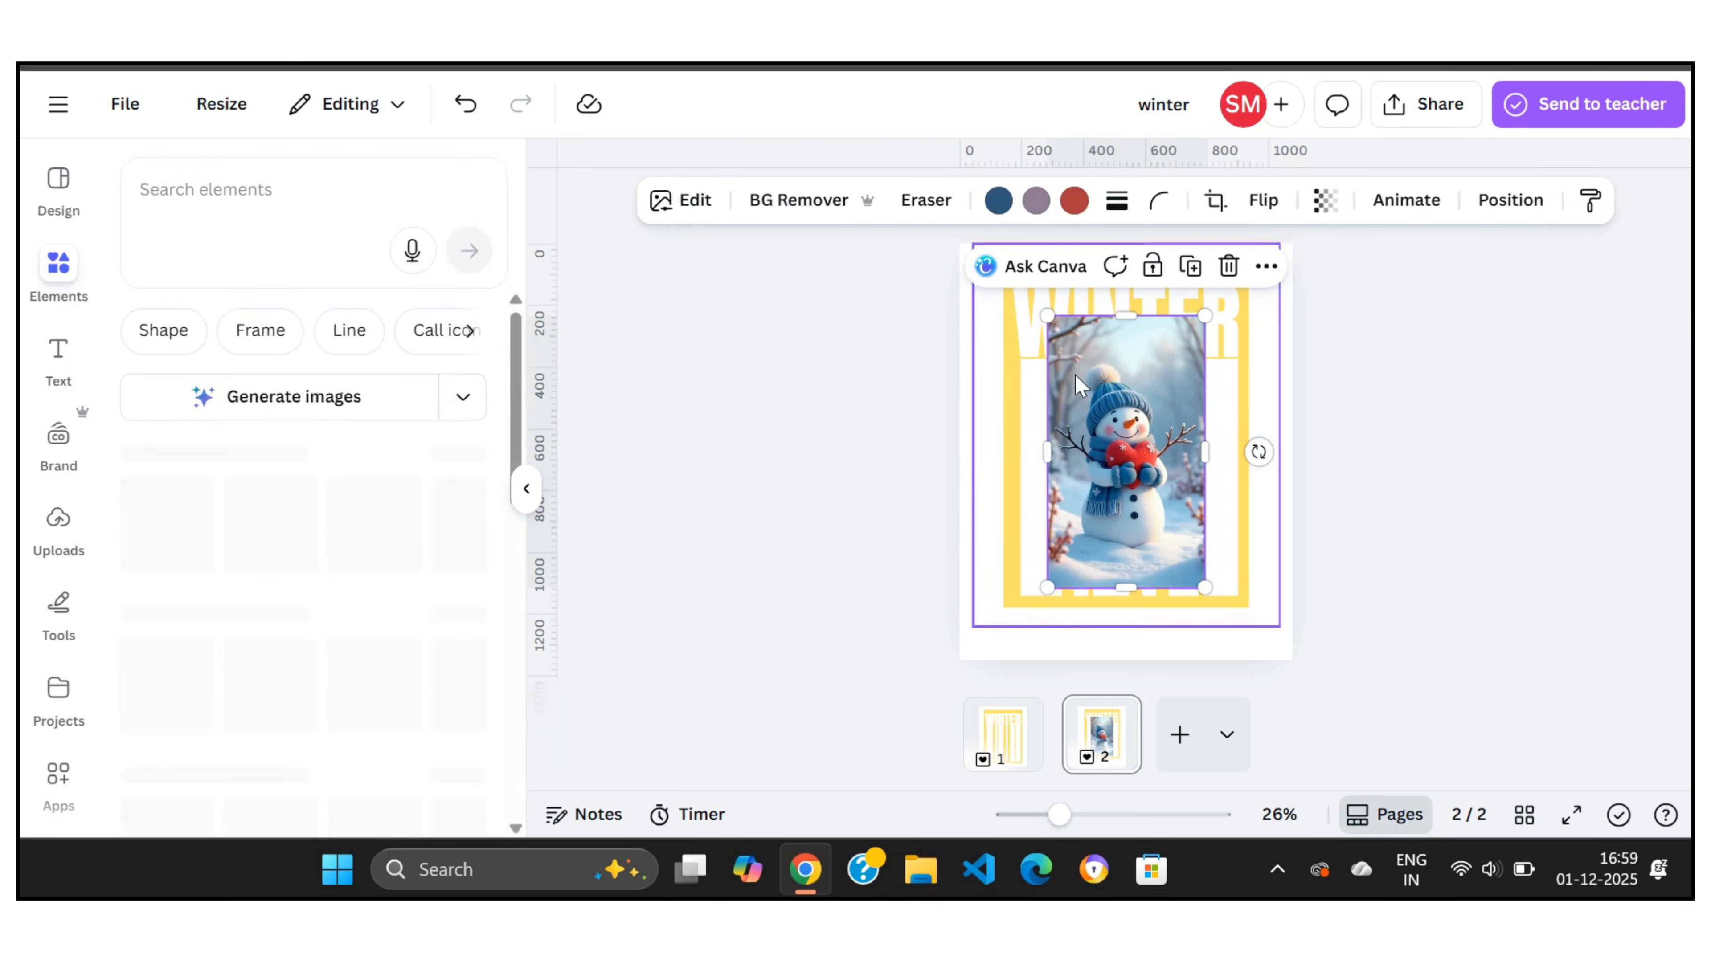
pyautogui.rightClick(1091, 389)
pyautogui.moveTo(1215, 434)
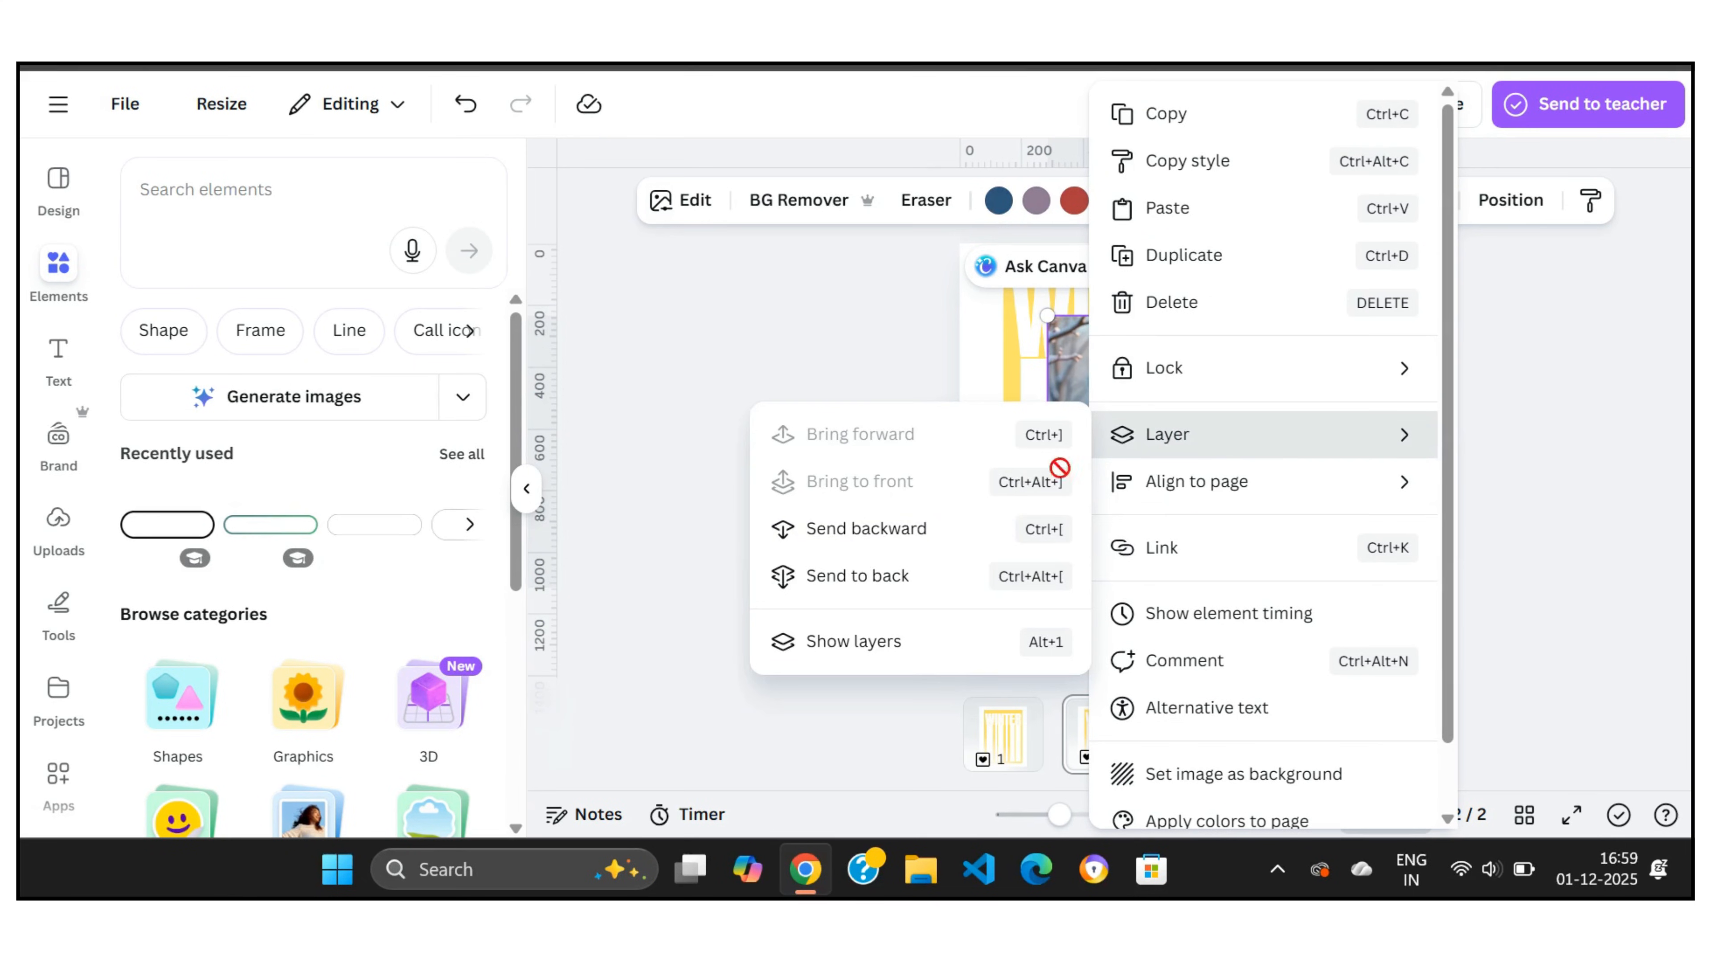
pyautogui.click(875, 590)
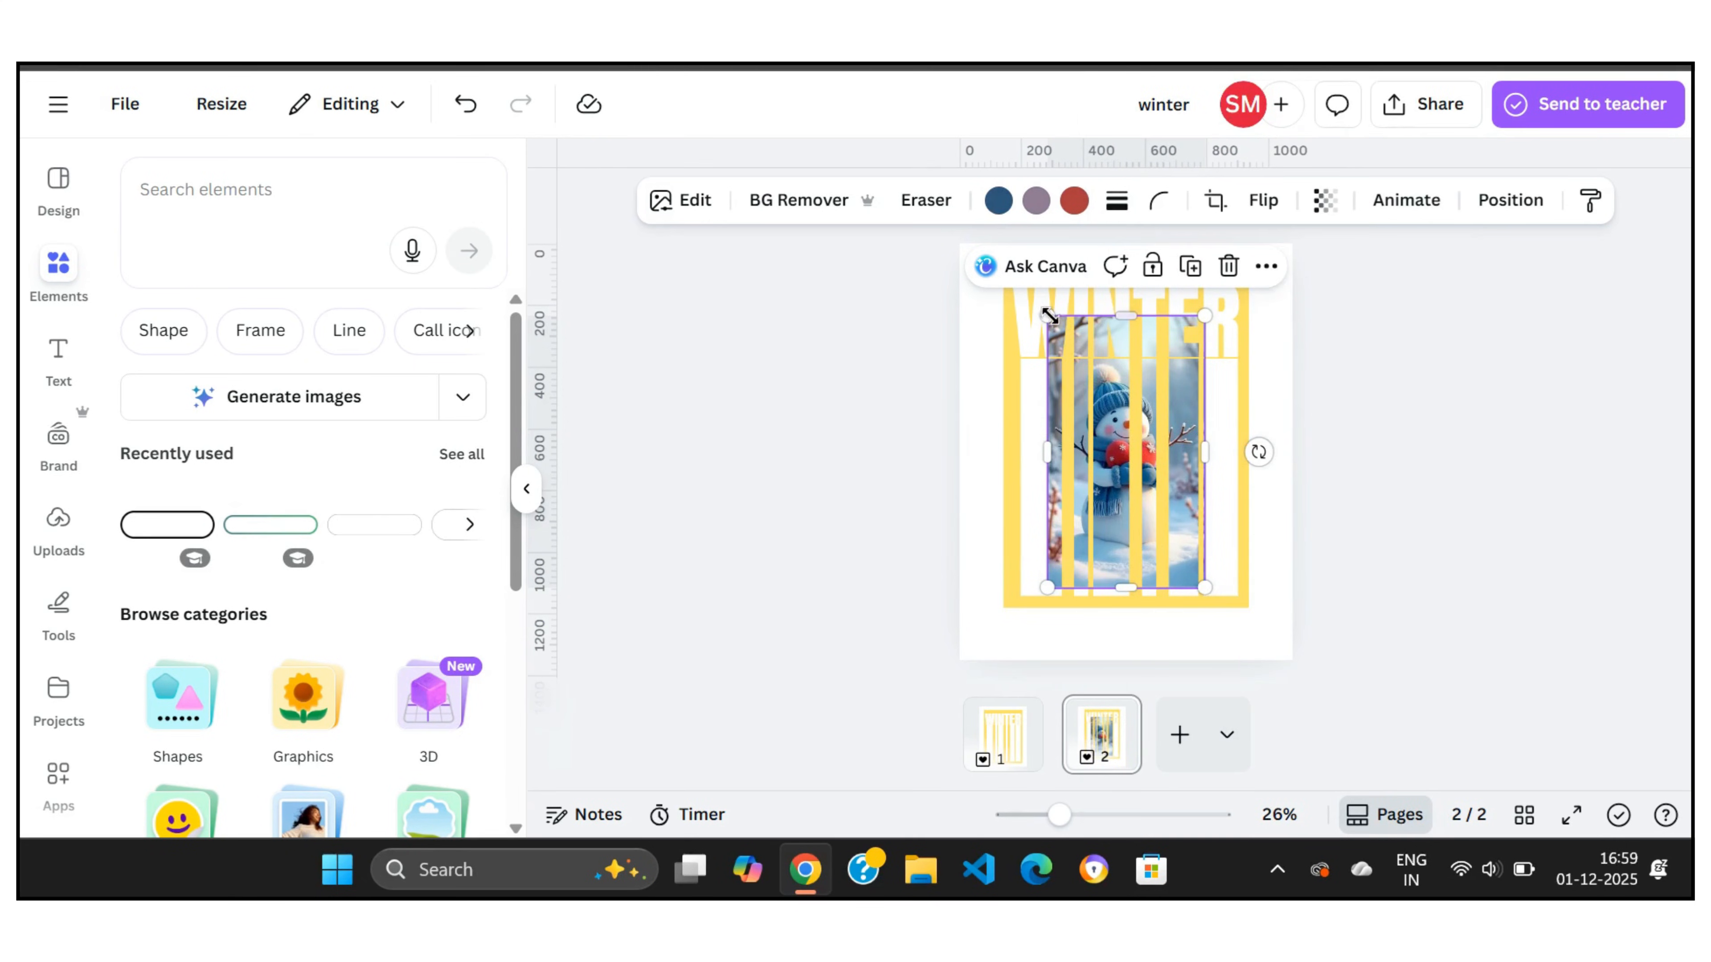
pyautogui.moveTo(1041, 309); pyautogui.dragTo(974, 245)
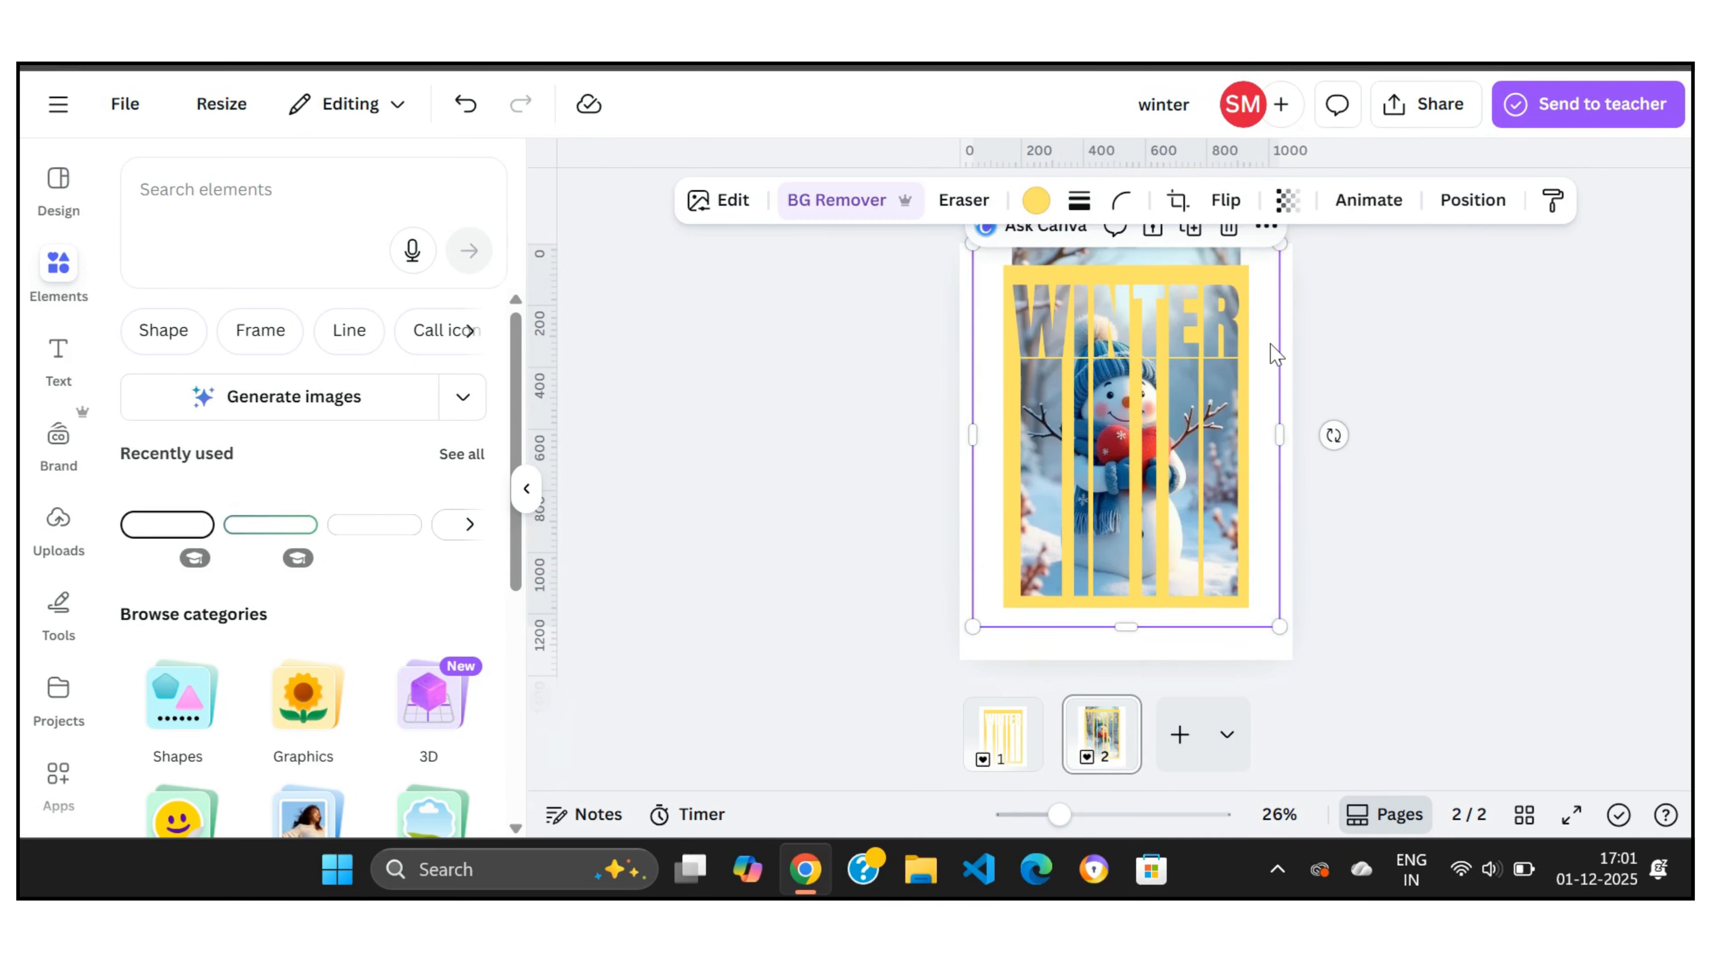
# - Add a yellow square, stretch it into a full-height strip over the page's left margin, and place a duplicate over the right margin
pyautogui.press('r')
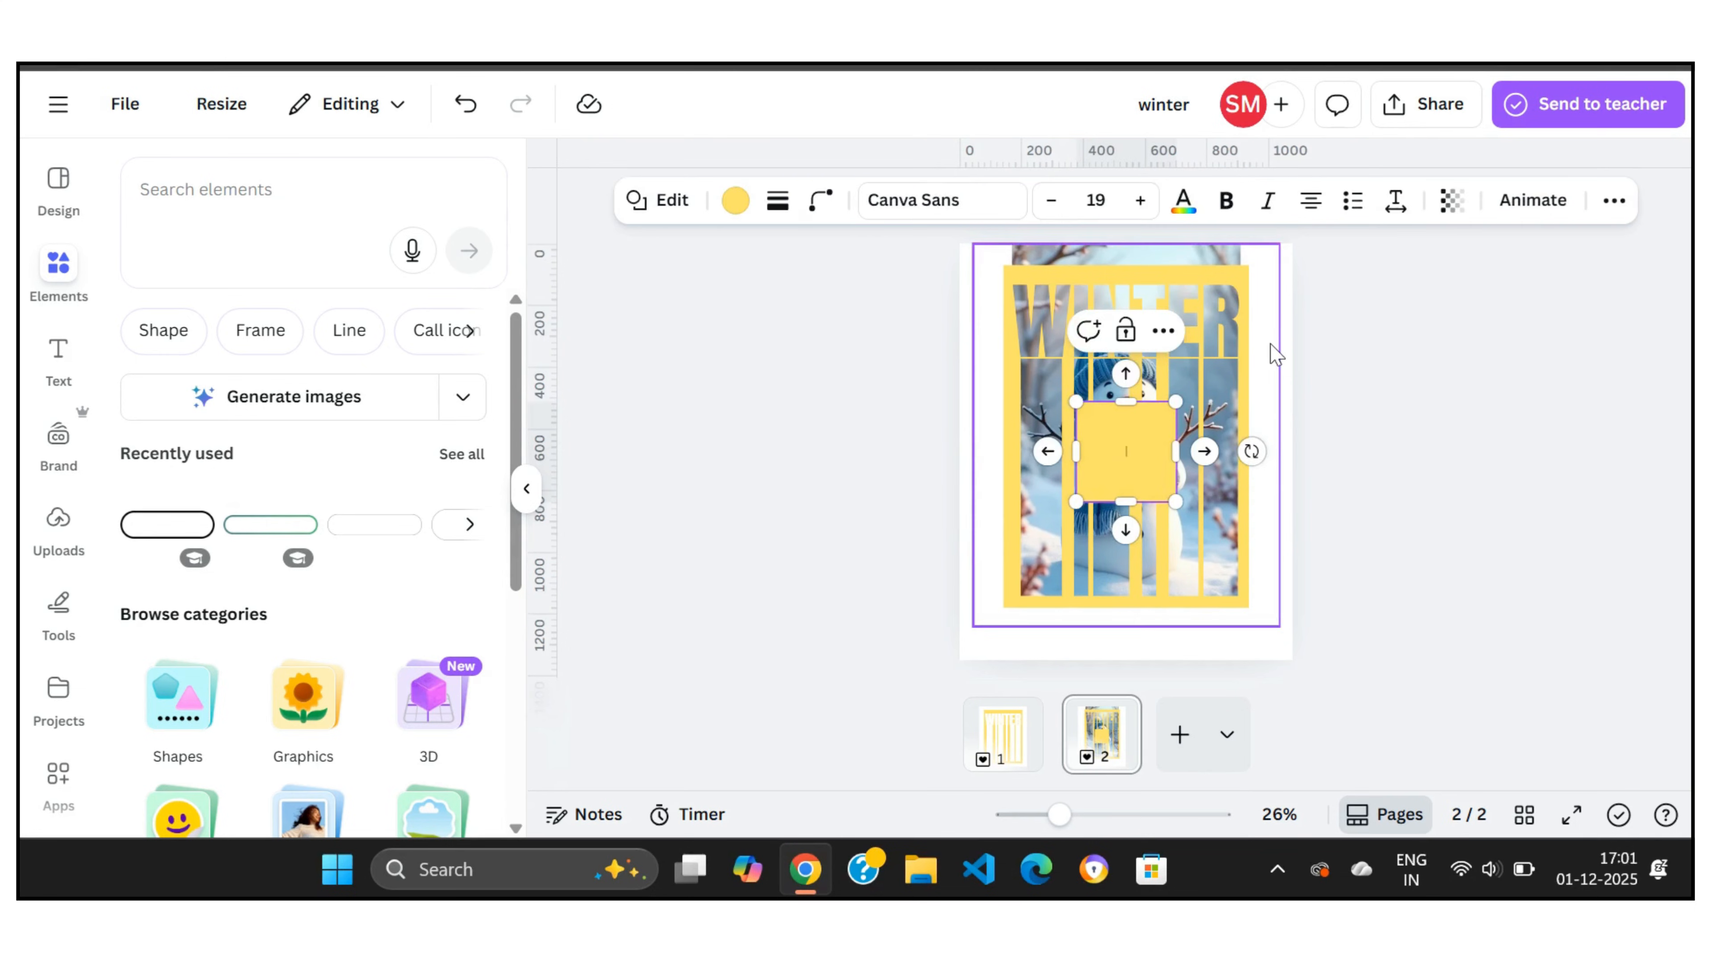
pyautogui.click(1348, 409)
pyautogui.moveTo(1130, 430); pyautogui.dragTo(950, 254)
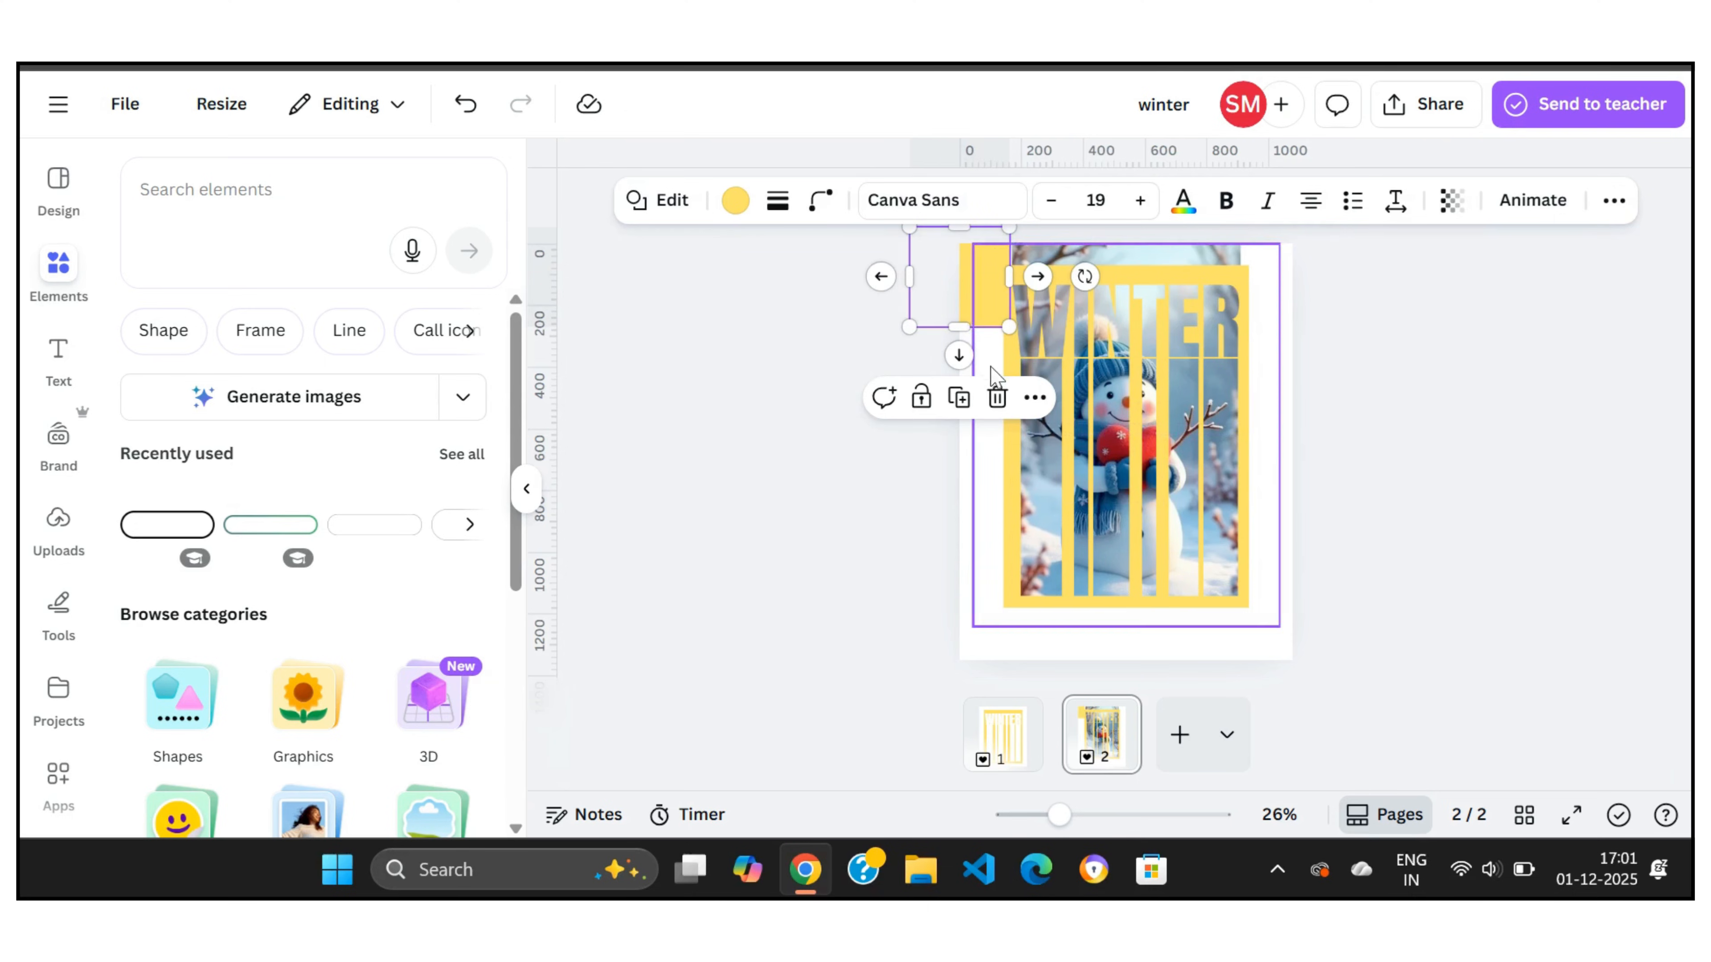
pyautogui.moveTo(968, 326); pyautogui.dragTo(986, 671)
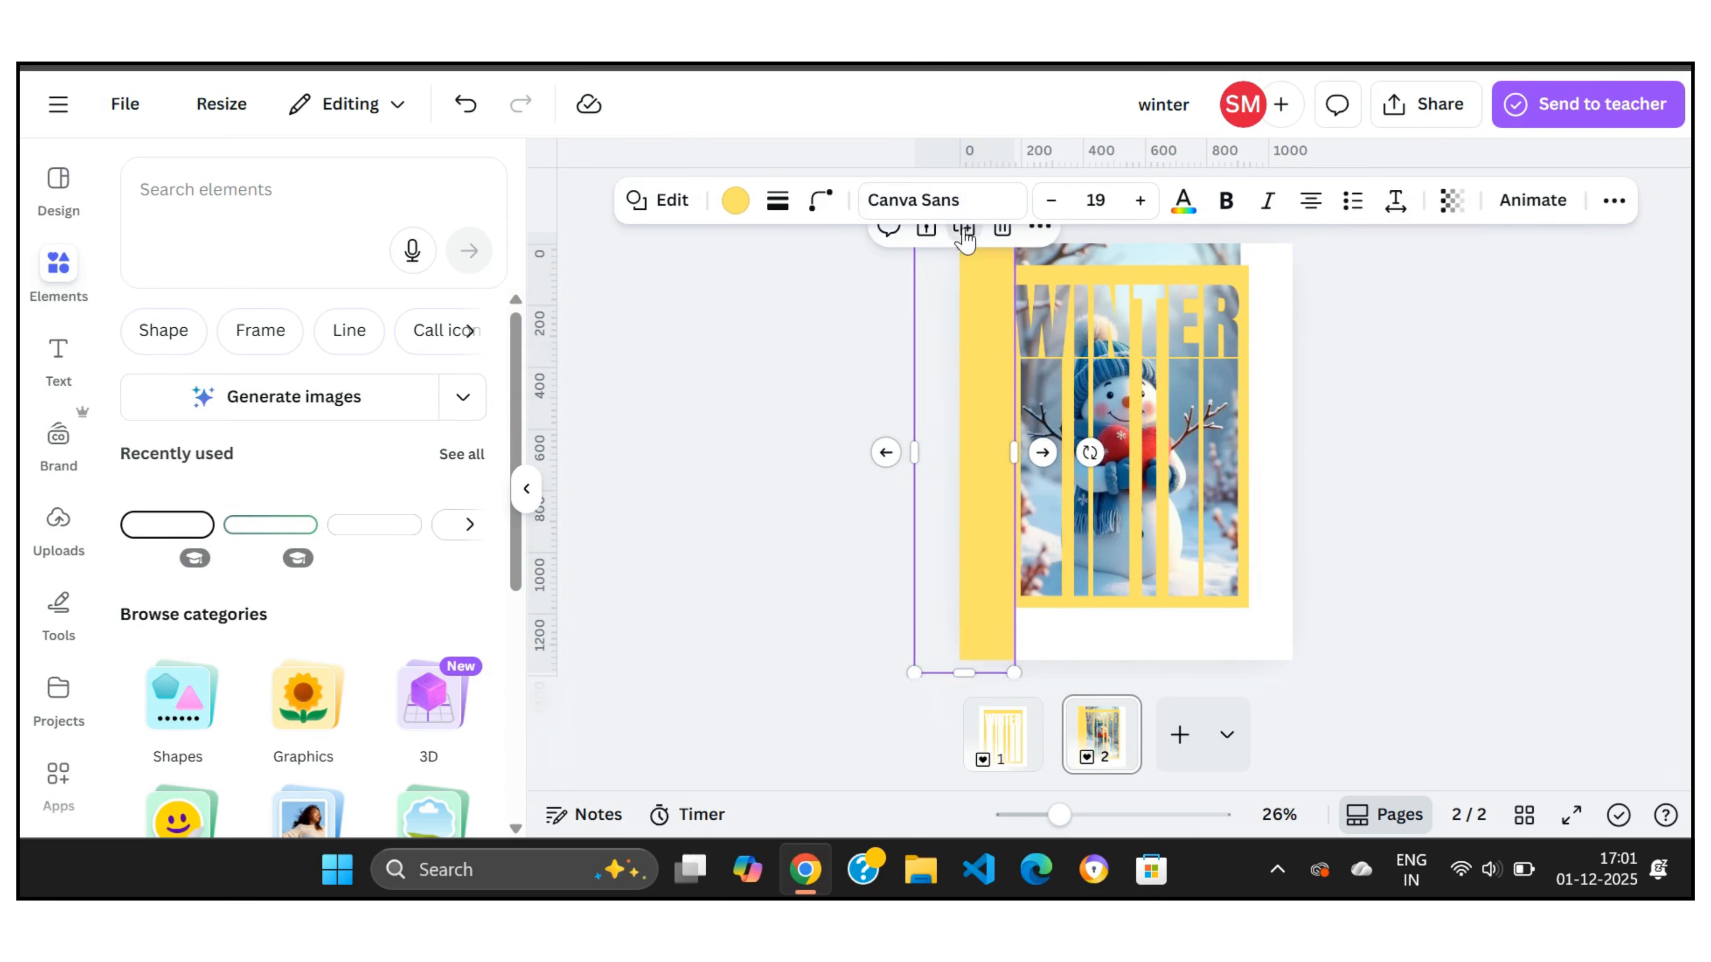
pyautogui.moveTo(1220, 408); pyautogui.dragTo(1318, 403)
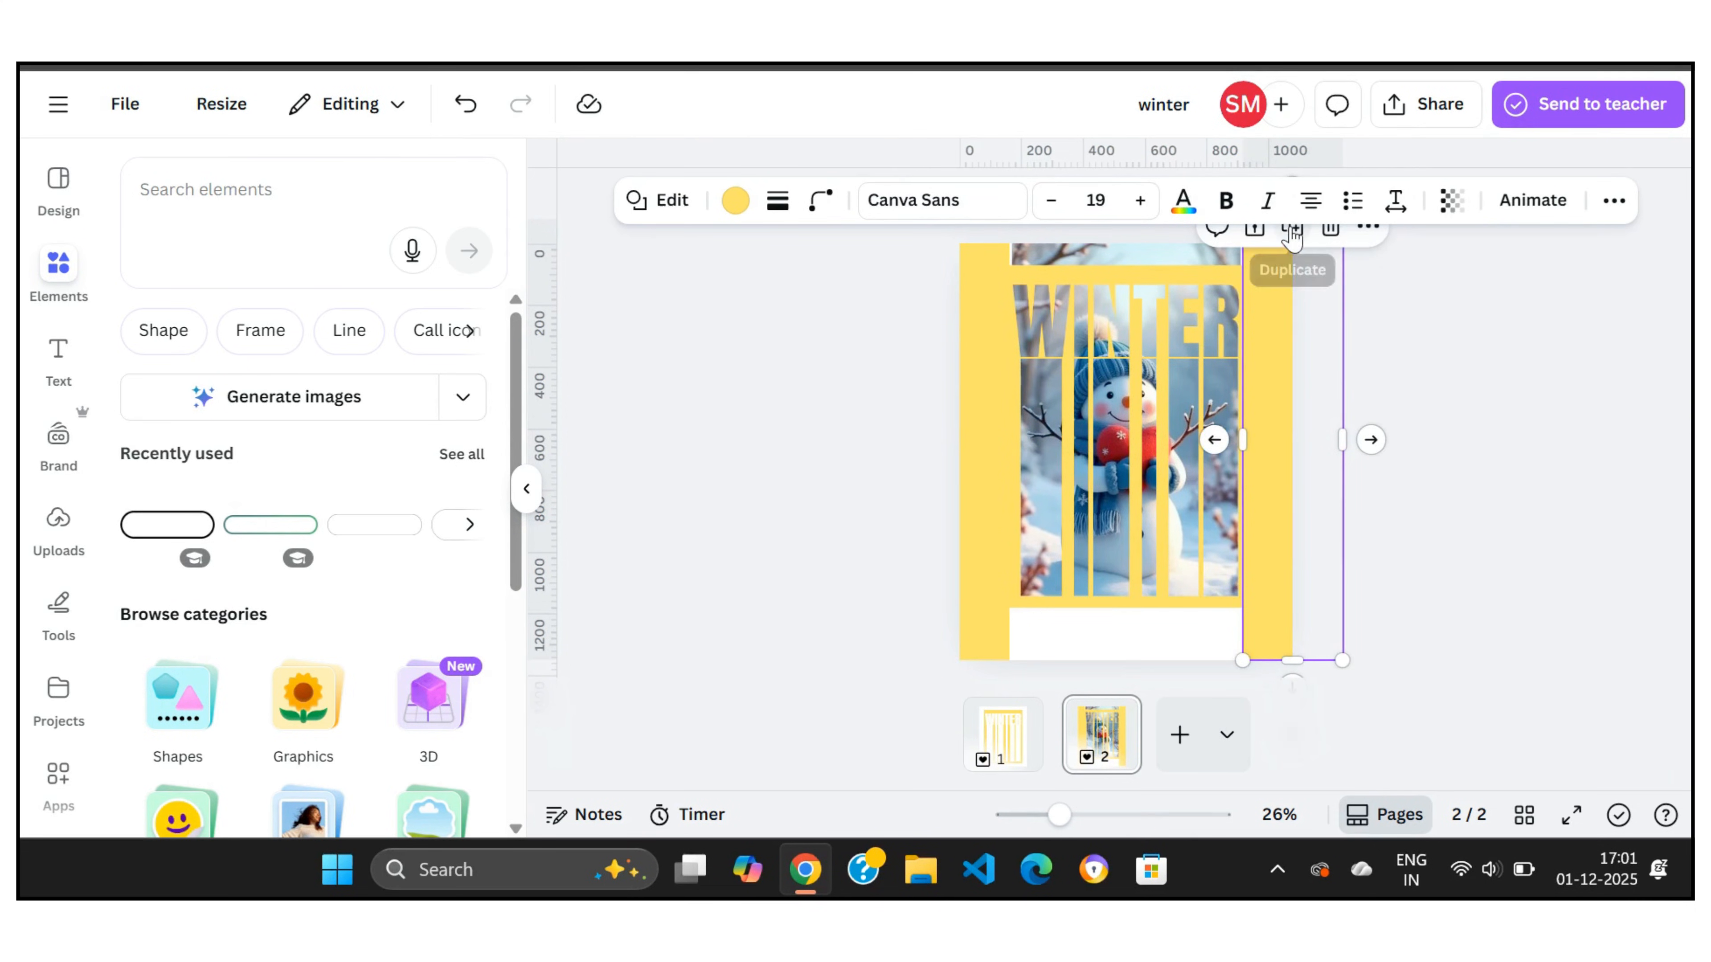
# - Duplicate the yellow side strip, rotate the copy to horizontal and cover the page's bottom margin with it
pyautogui.moveTo(1302, 344); pyautogui.dragTo(939, 540)
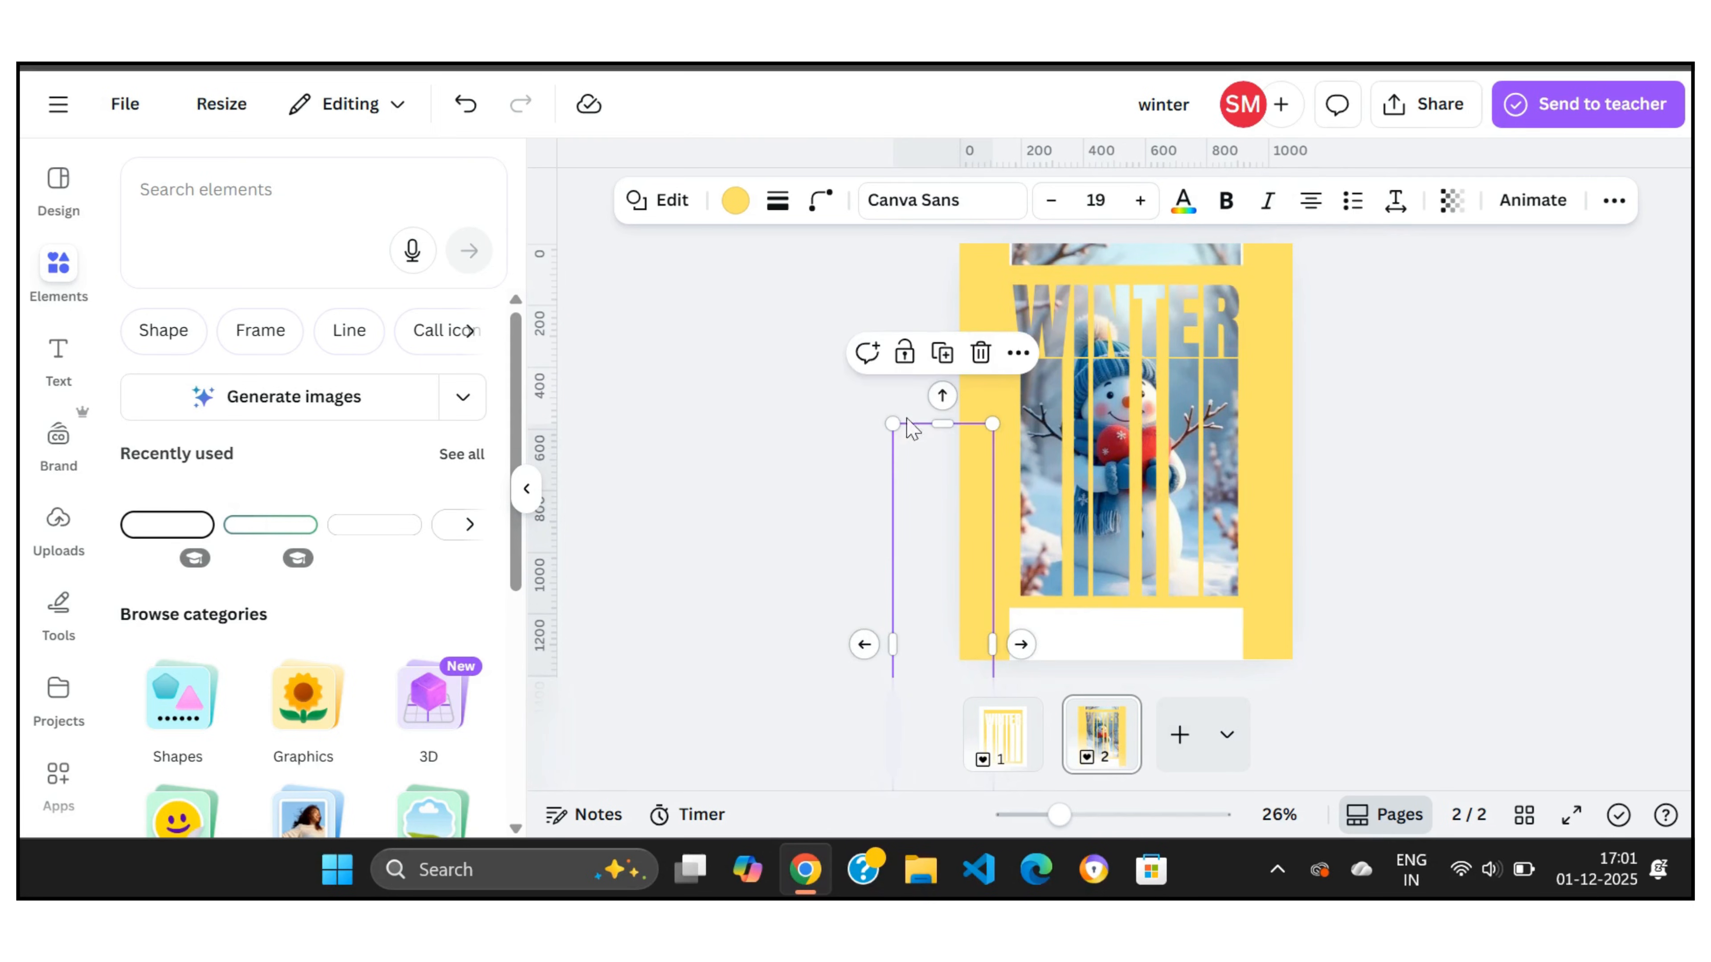
pyautogui.moveTo(963, 640); pyautogui.dragTo(956, 515)
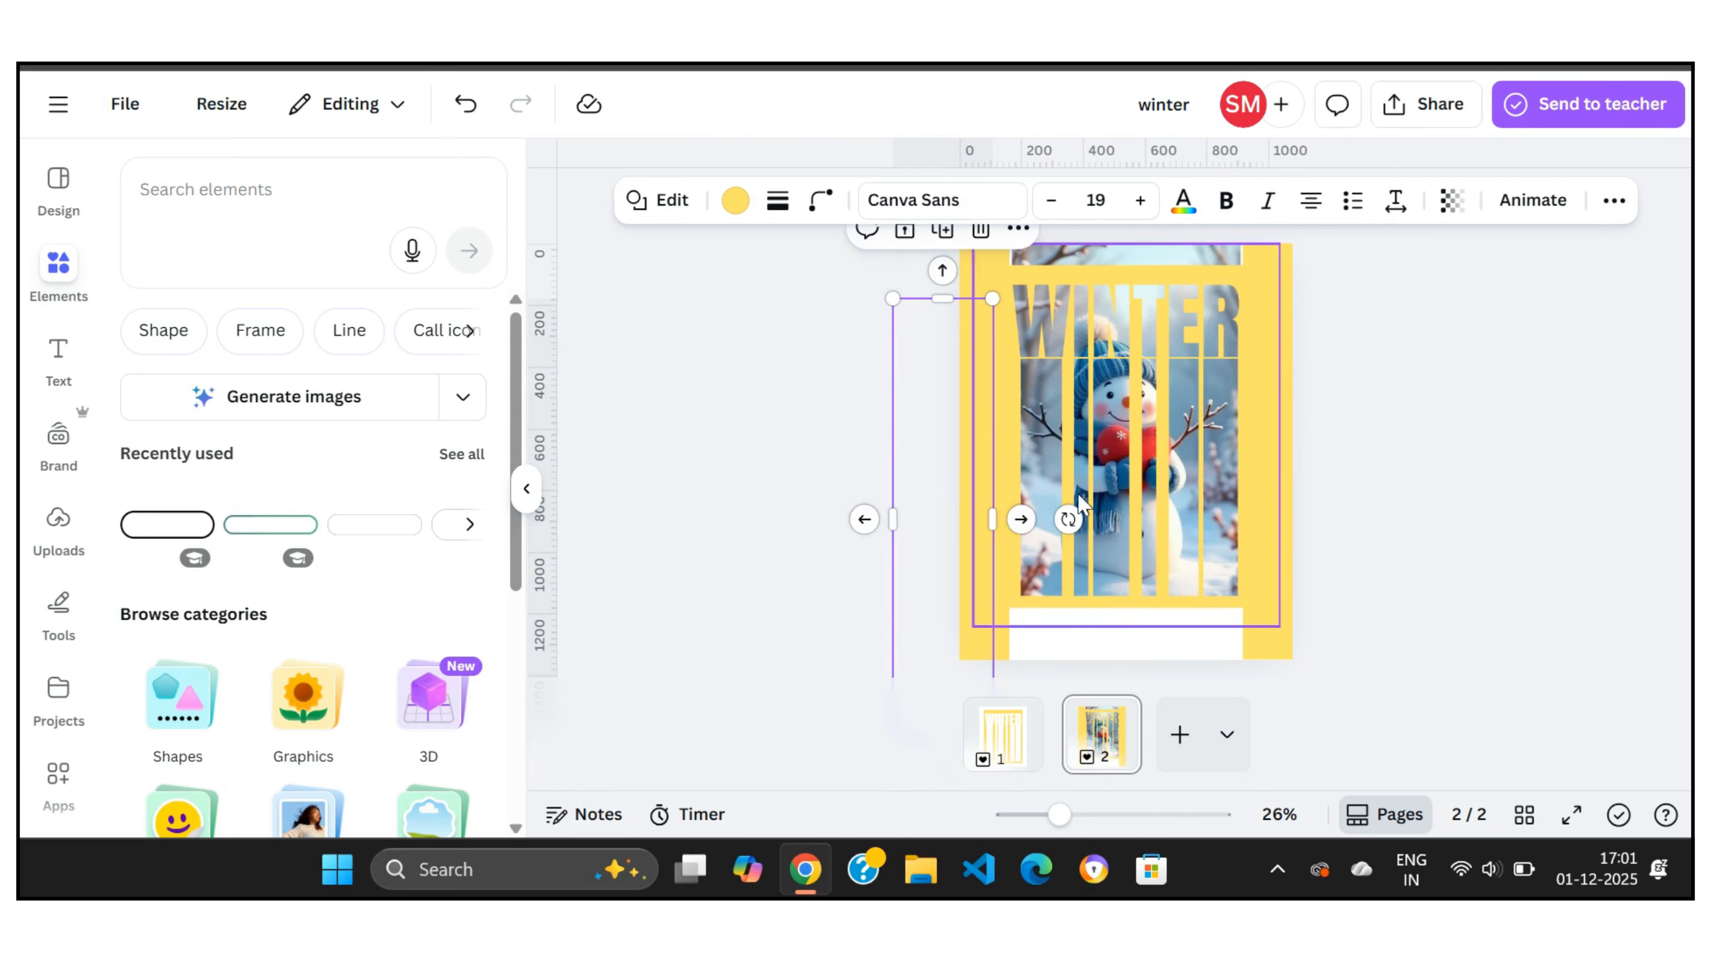
pyautogui.moveTo(1070, 519); pyautogui.dragTo(940, 307)
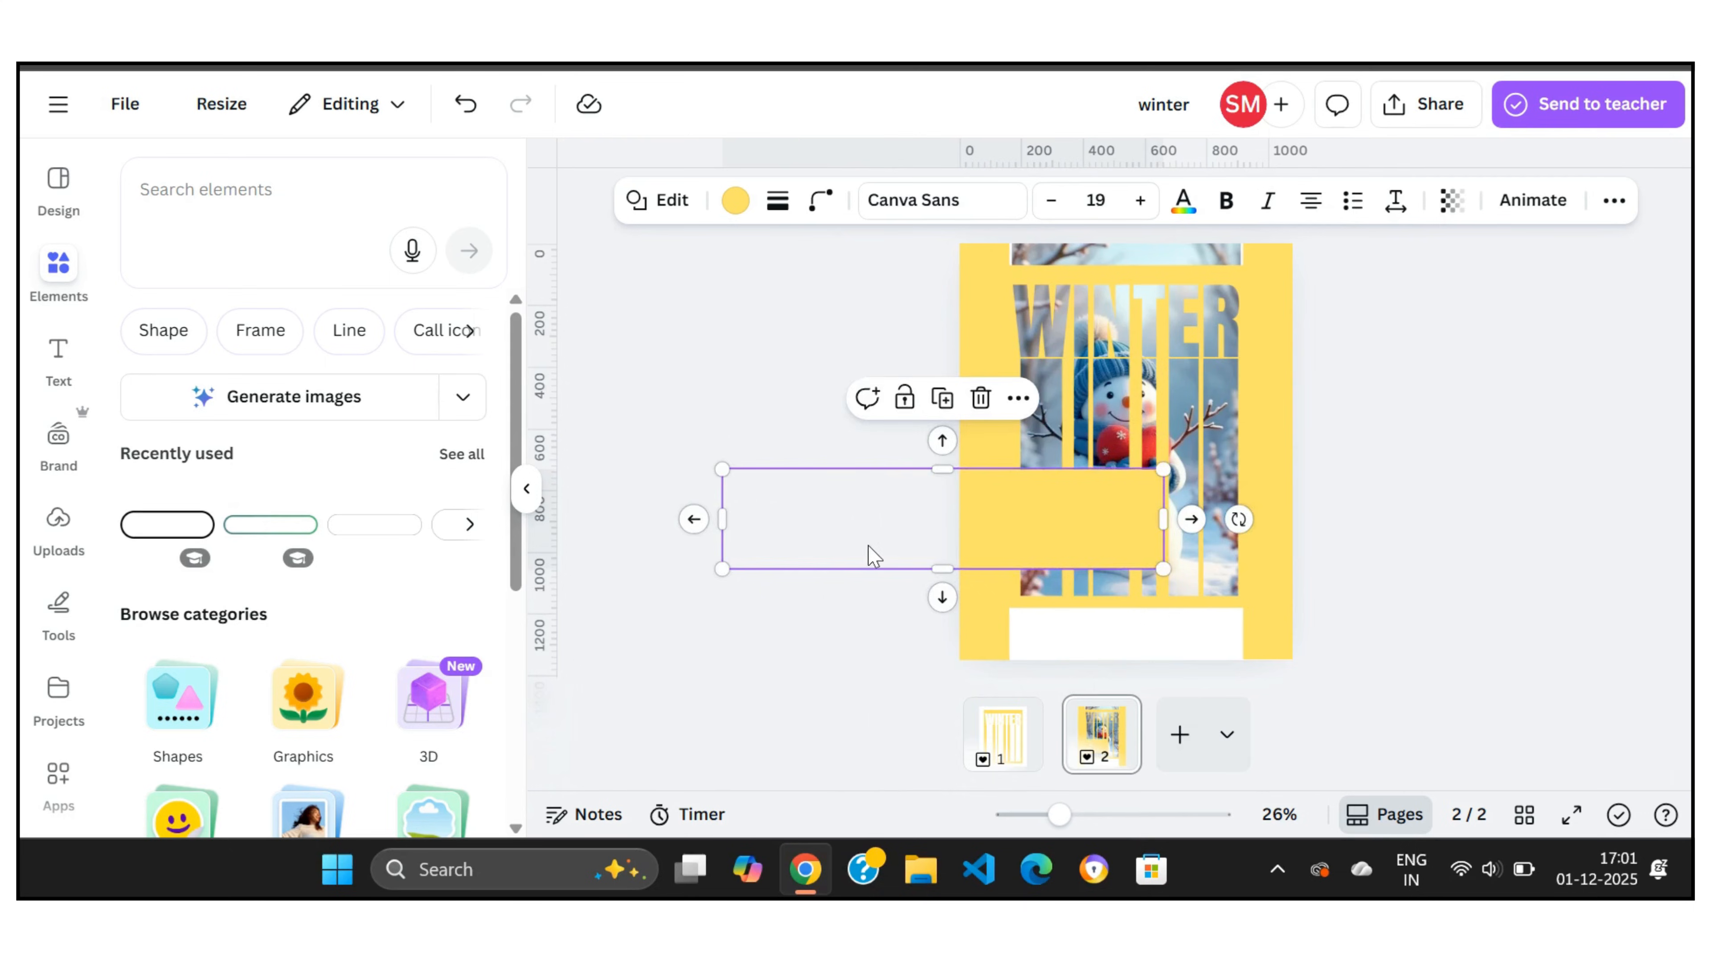
pyautogui.moveTo(873, 556); pyautogui.dragTo(1052, 691)
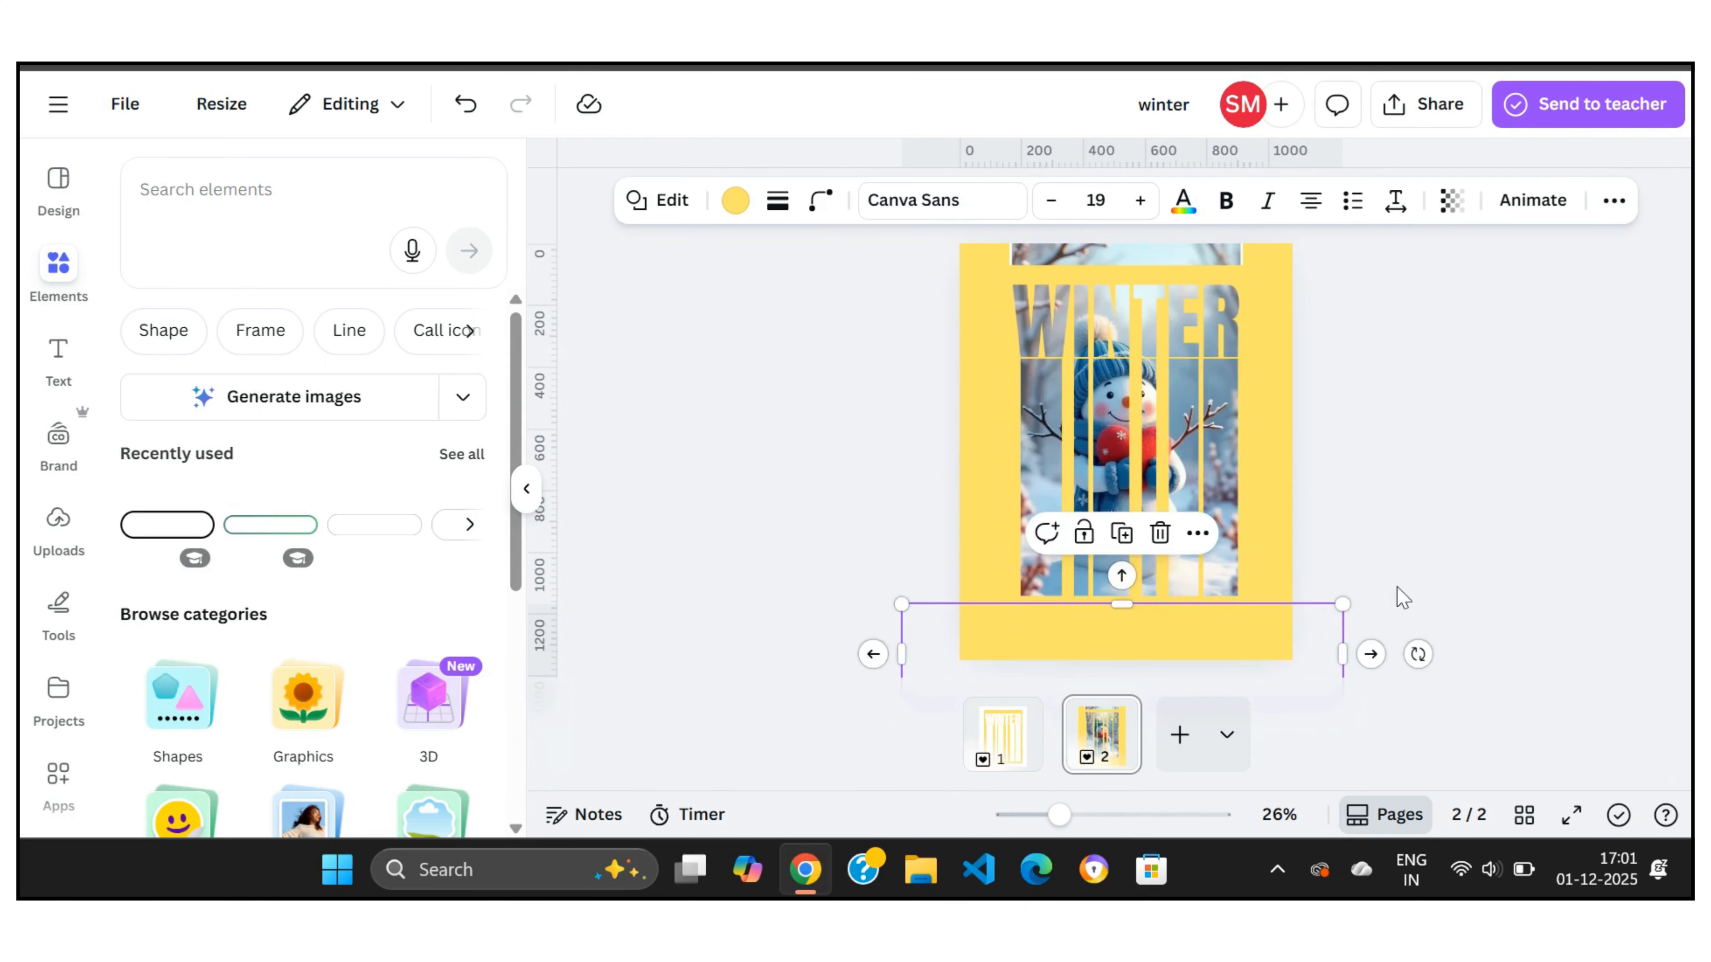
# - Duplicate the horizontal yellow strip and cover the page's top margin with the copy
pyautogui.click(1415, 597)
pyautogui.click(1263, 661)
pyautogui.click(1121, 533)
pyautogui.moveTo(1258, 650); pyautogui.dragTo(1253, 223)
pyautogui.click(1538, 382)
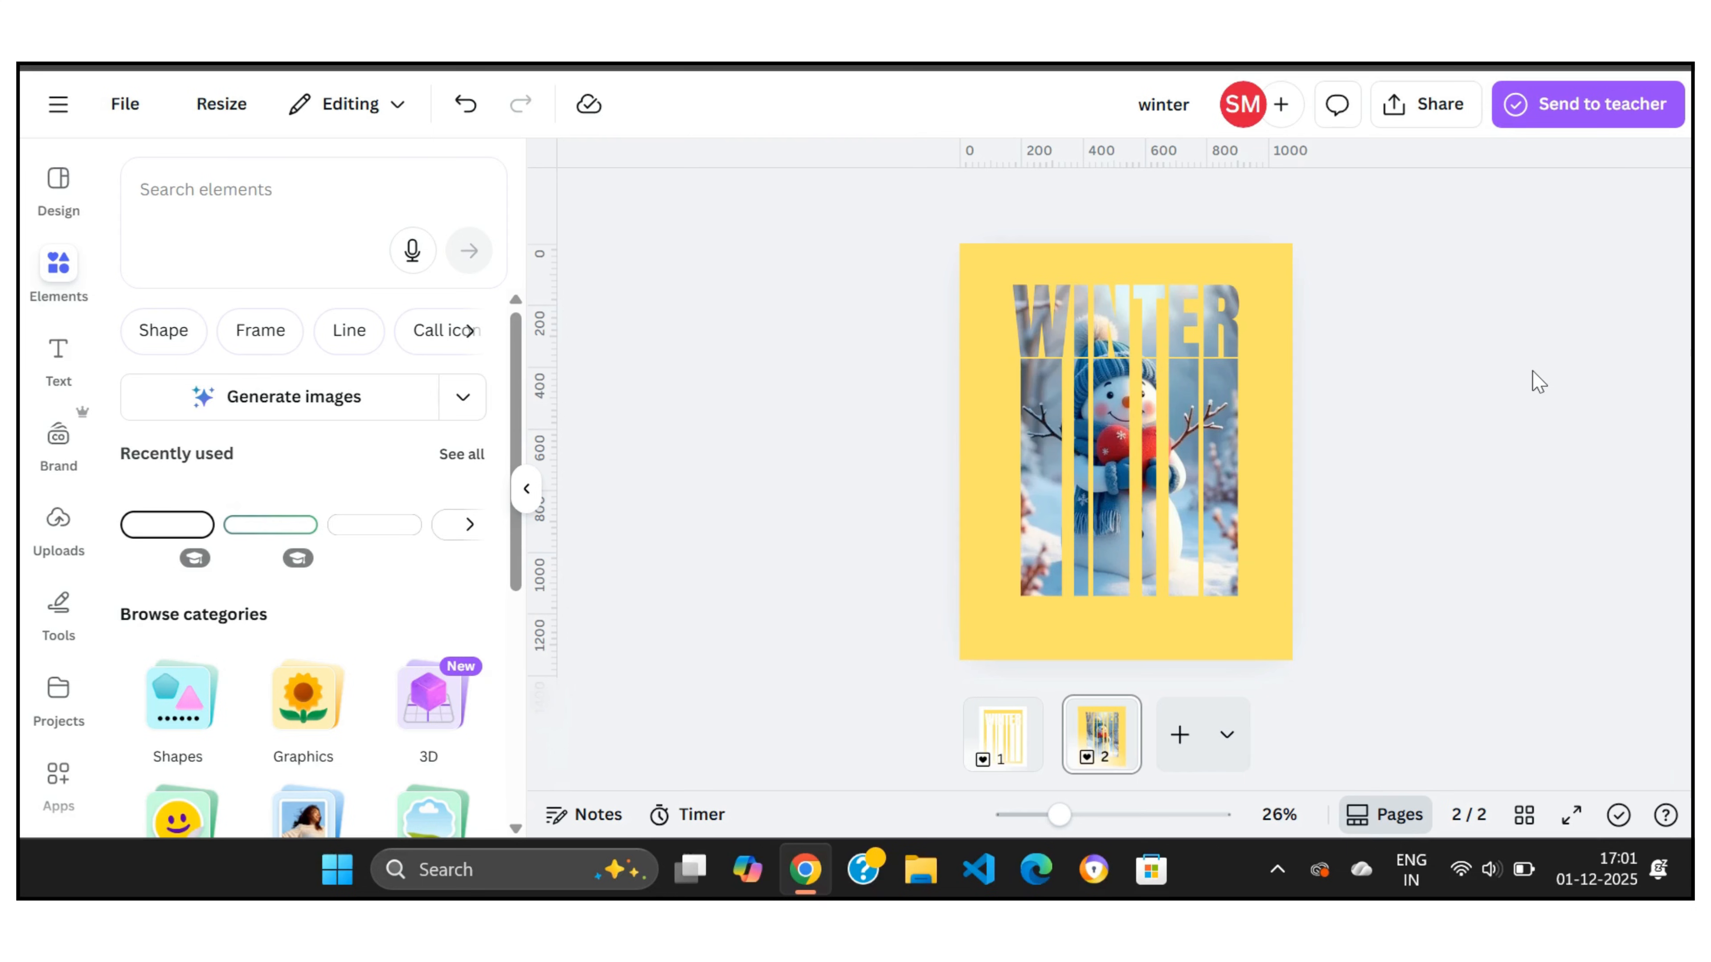
# - Download only the current page (Page 2) as a PNG at size 1
pyautogui.click(1408, 105)
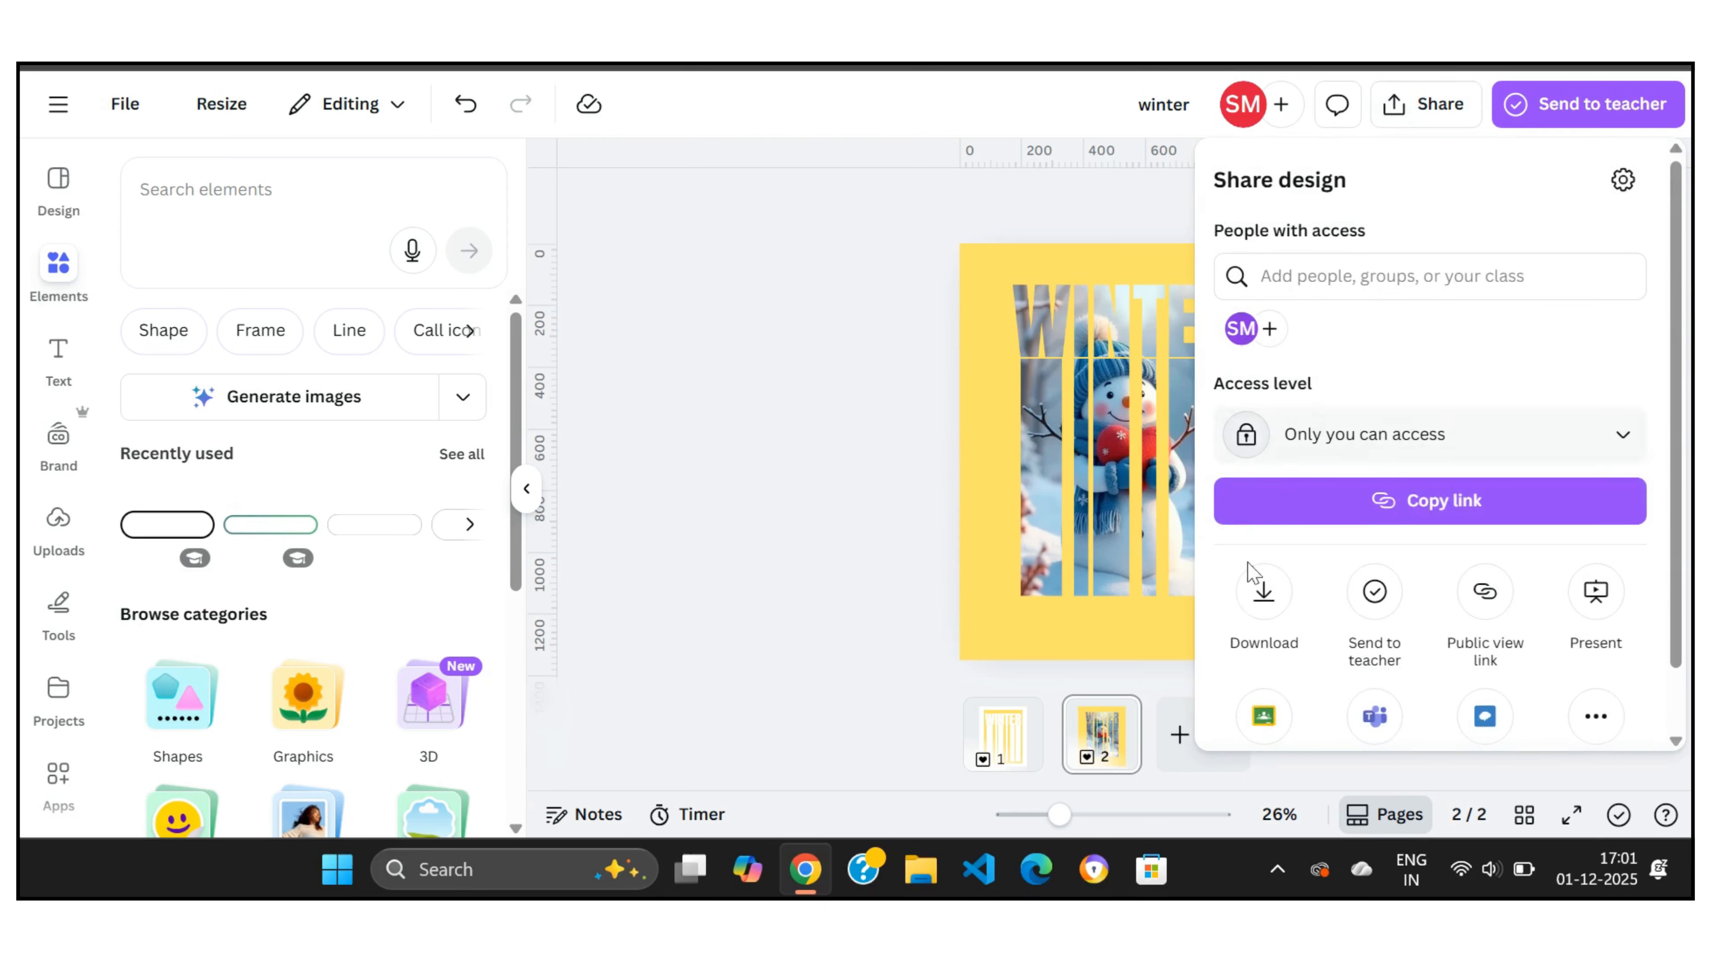
pyautogui.click(1260, 588)
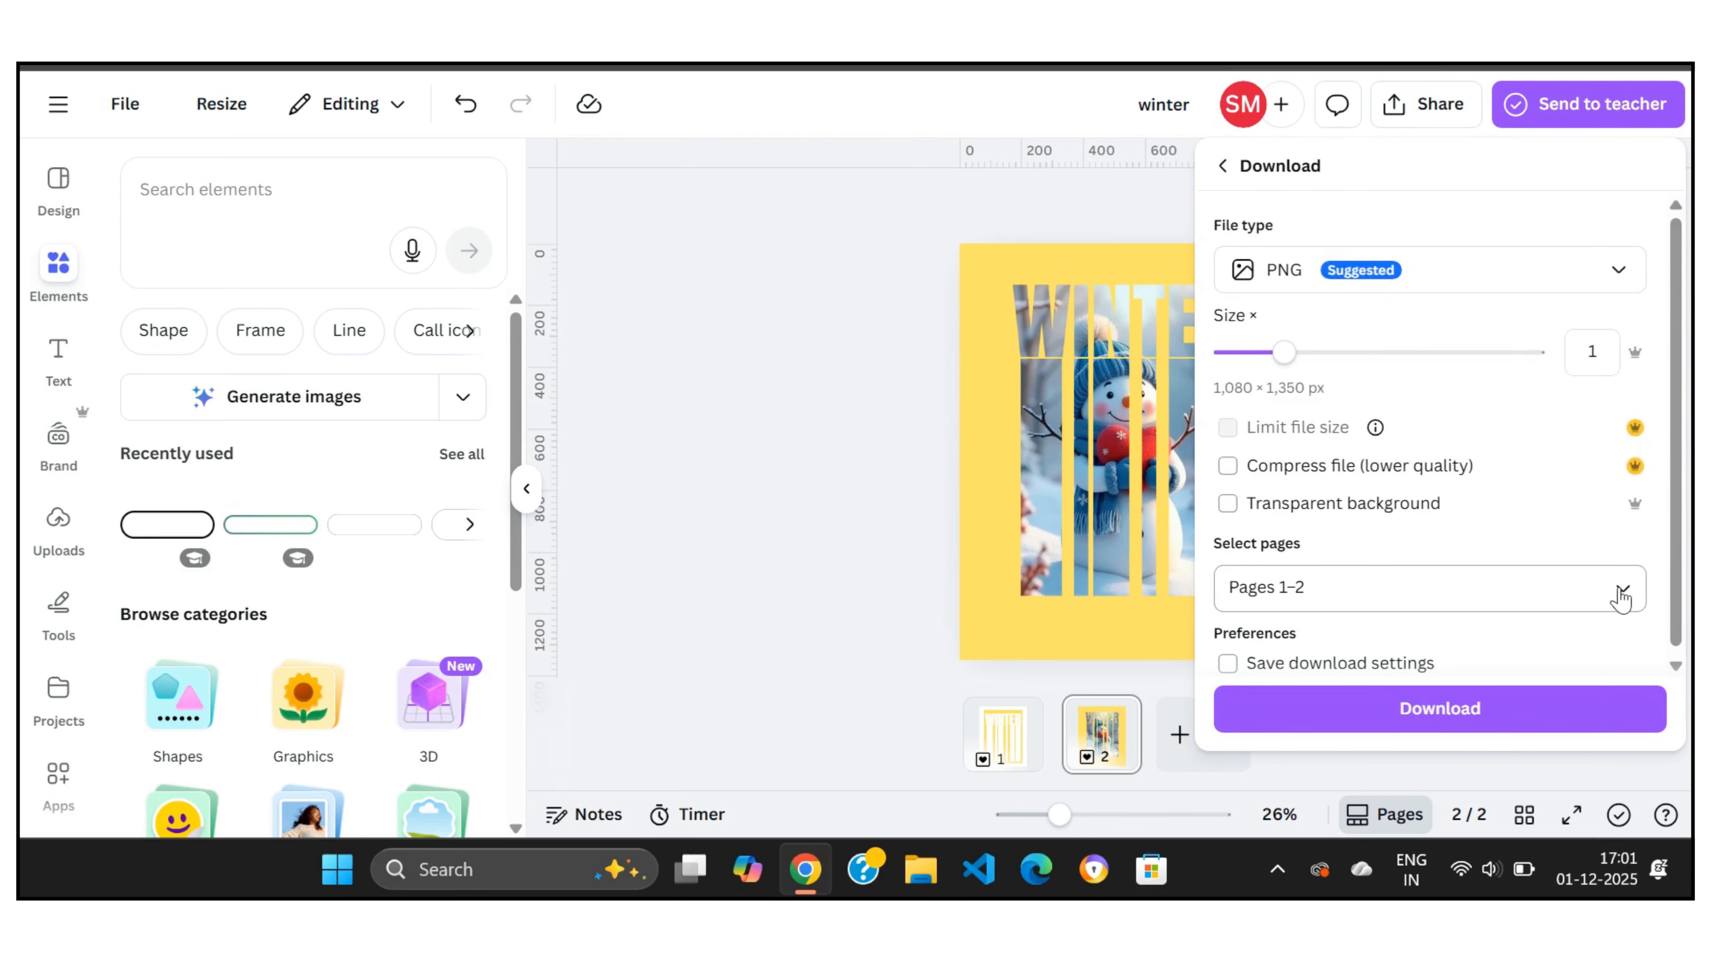
pyautogui.click(1620, 589)
pyautogui.click(1390, 297)
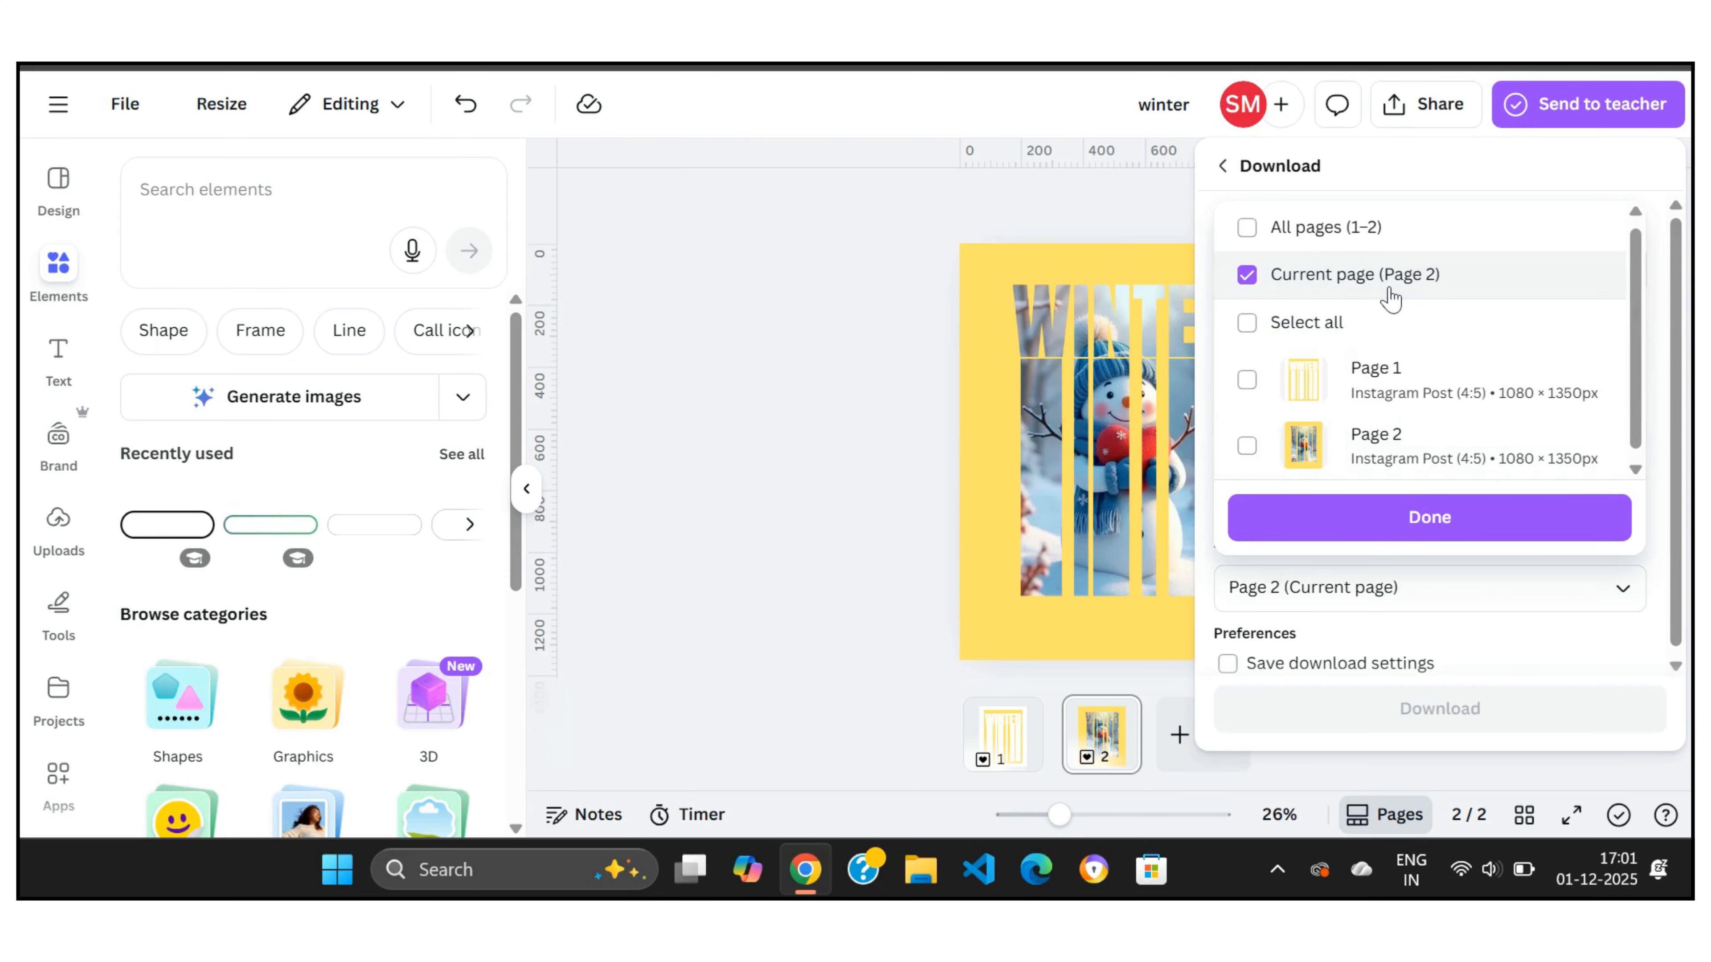
pyautogui.click(1434, 519)
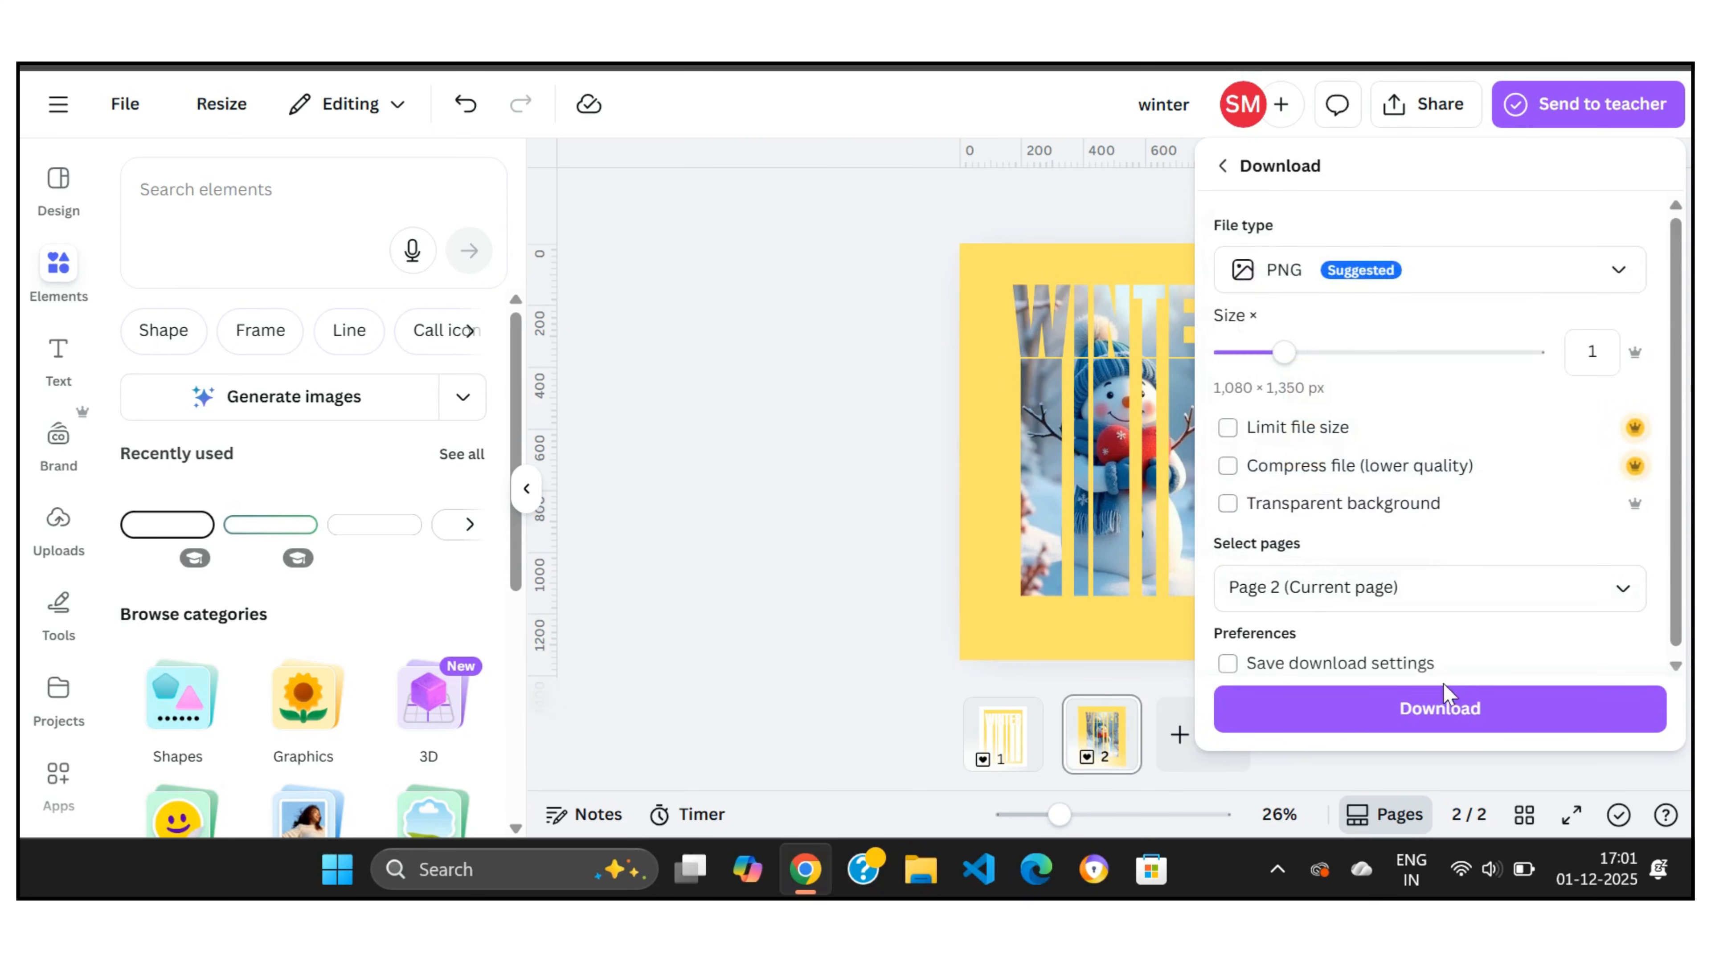
pyautogui.click(1443, 701)
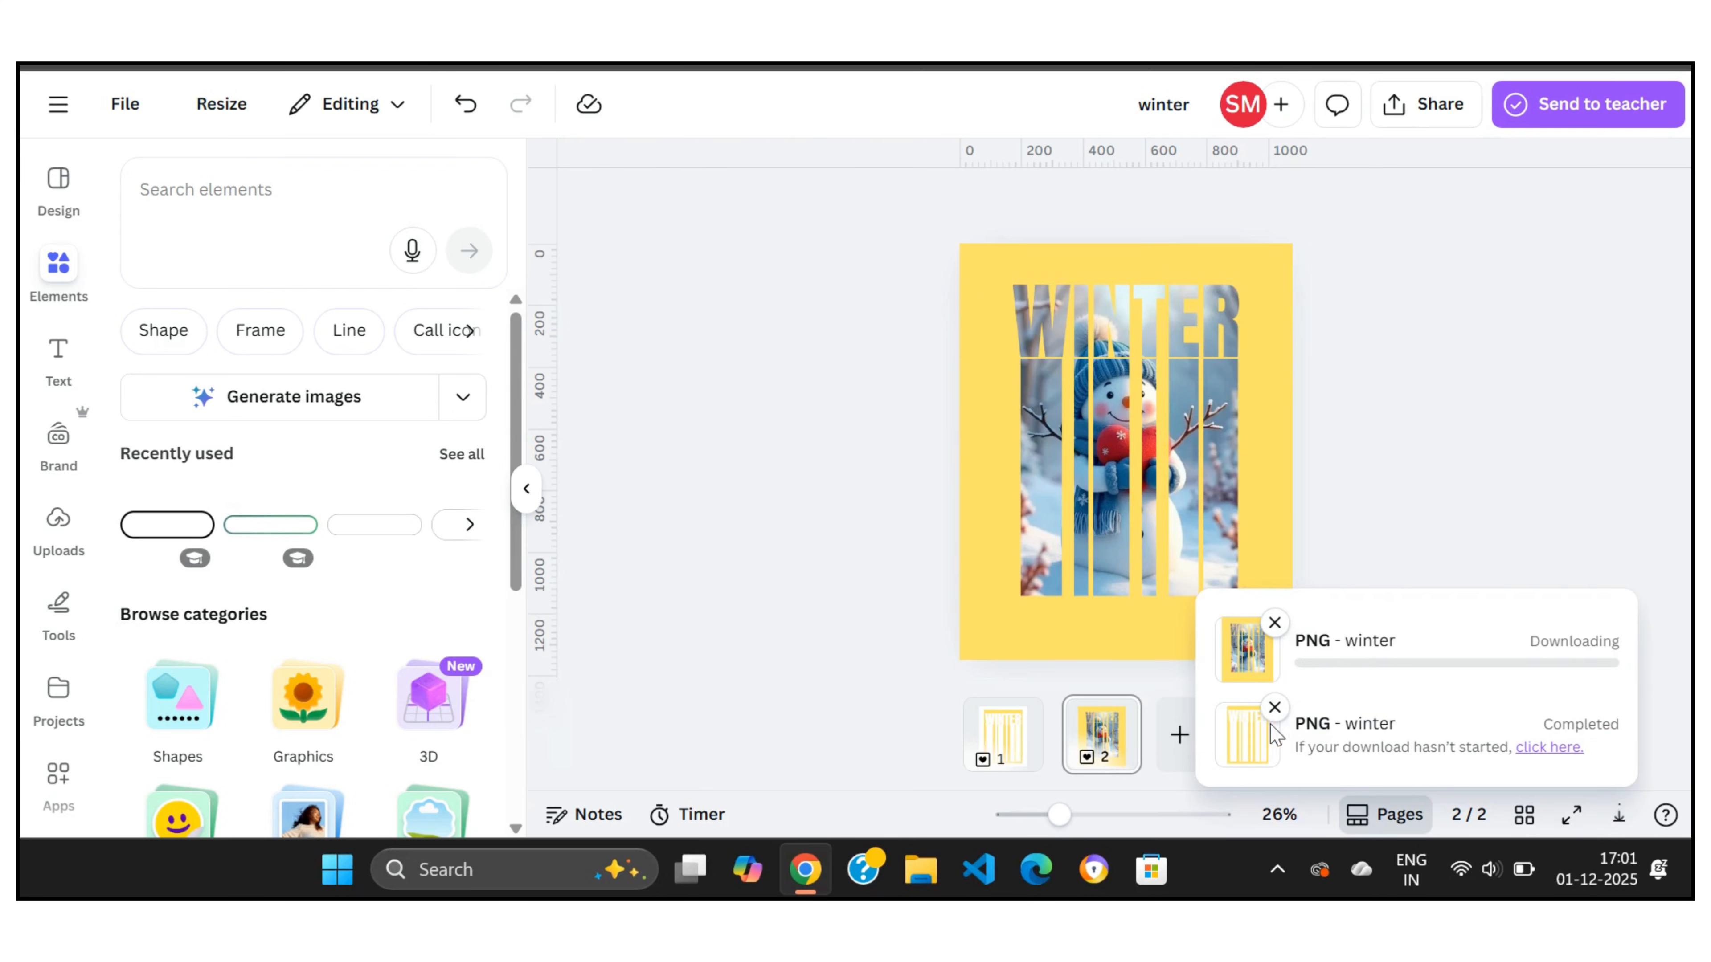
# - Add a blank third page and place the downloaded PNG of page 2 on it
pyautogui.click(1179, 735)
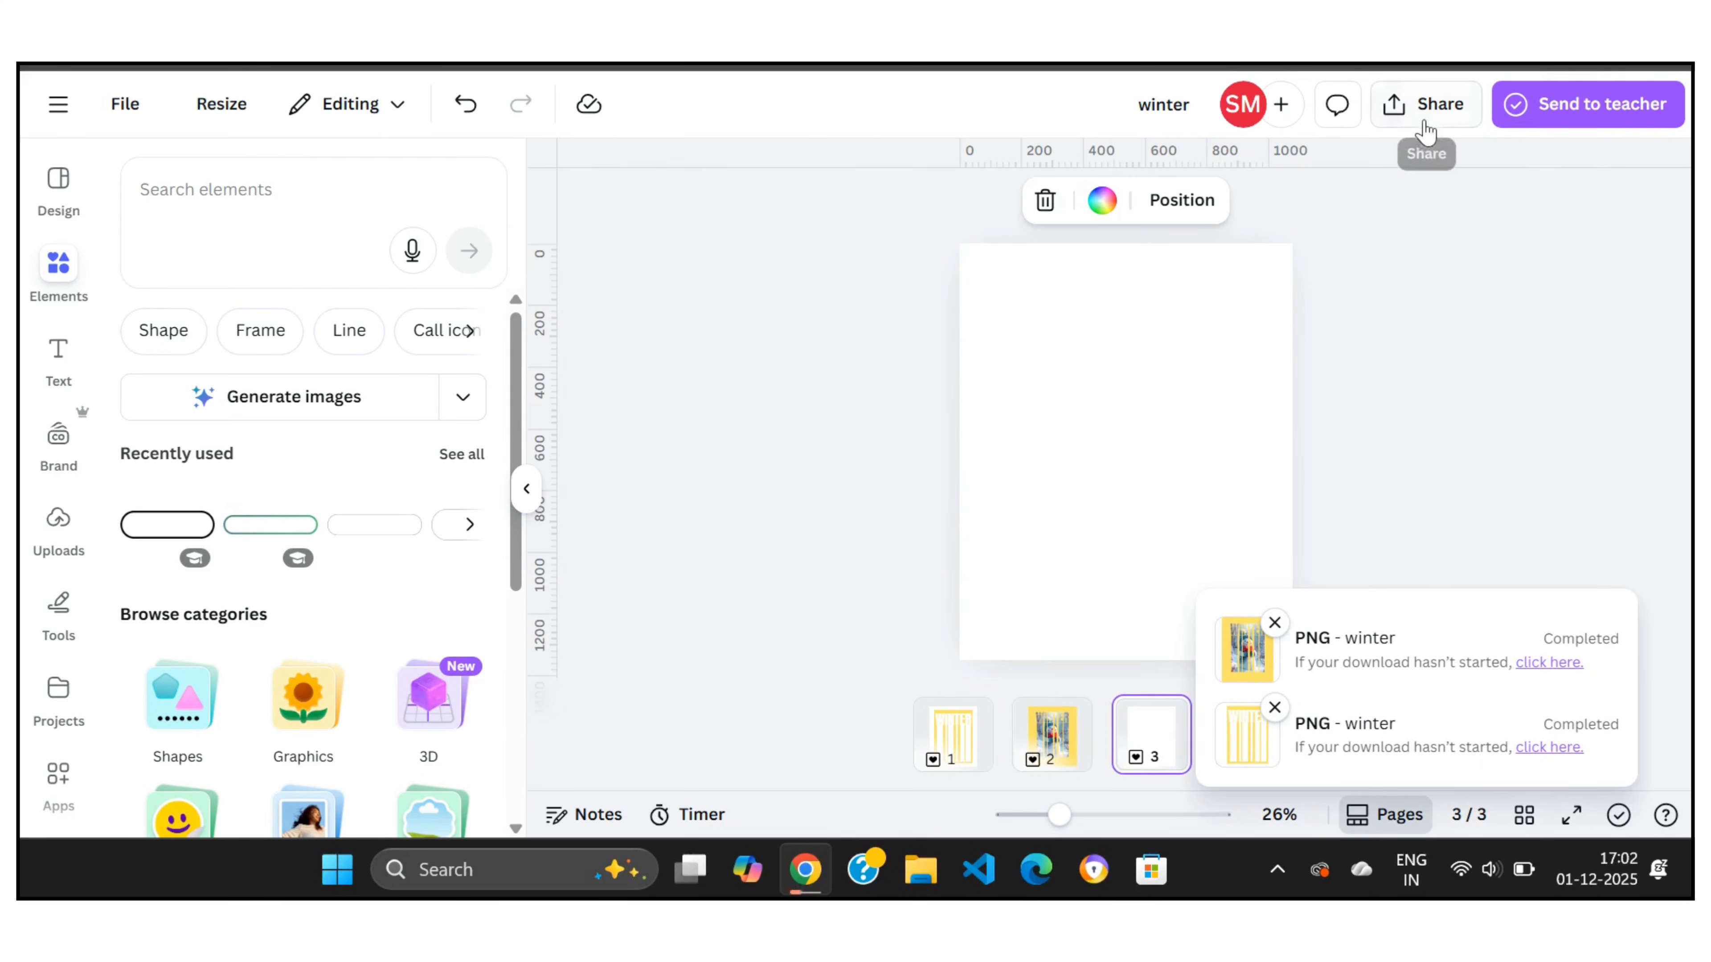
pyautogui.moveTo(1320, 105); pyautogui.dragTo(1080, 465)
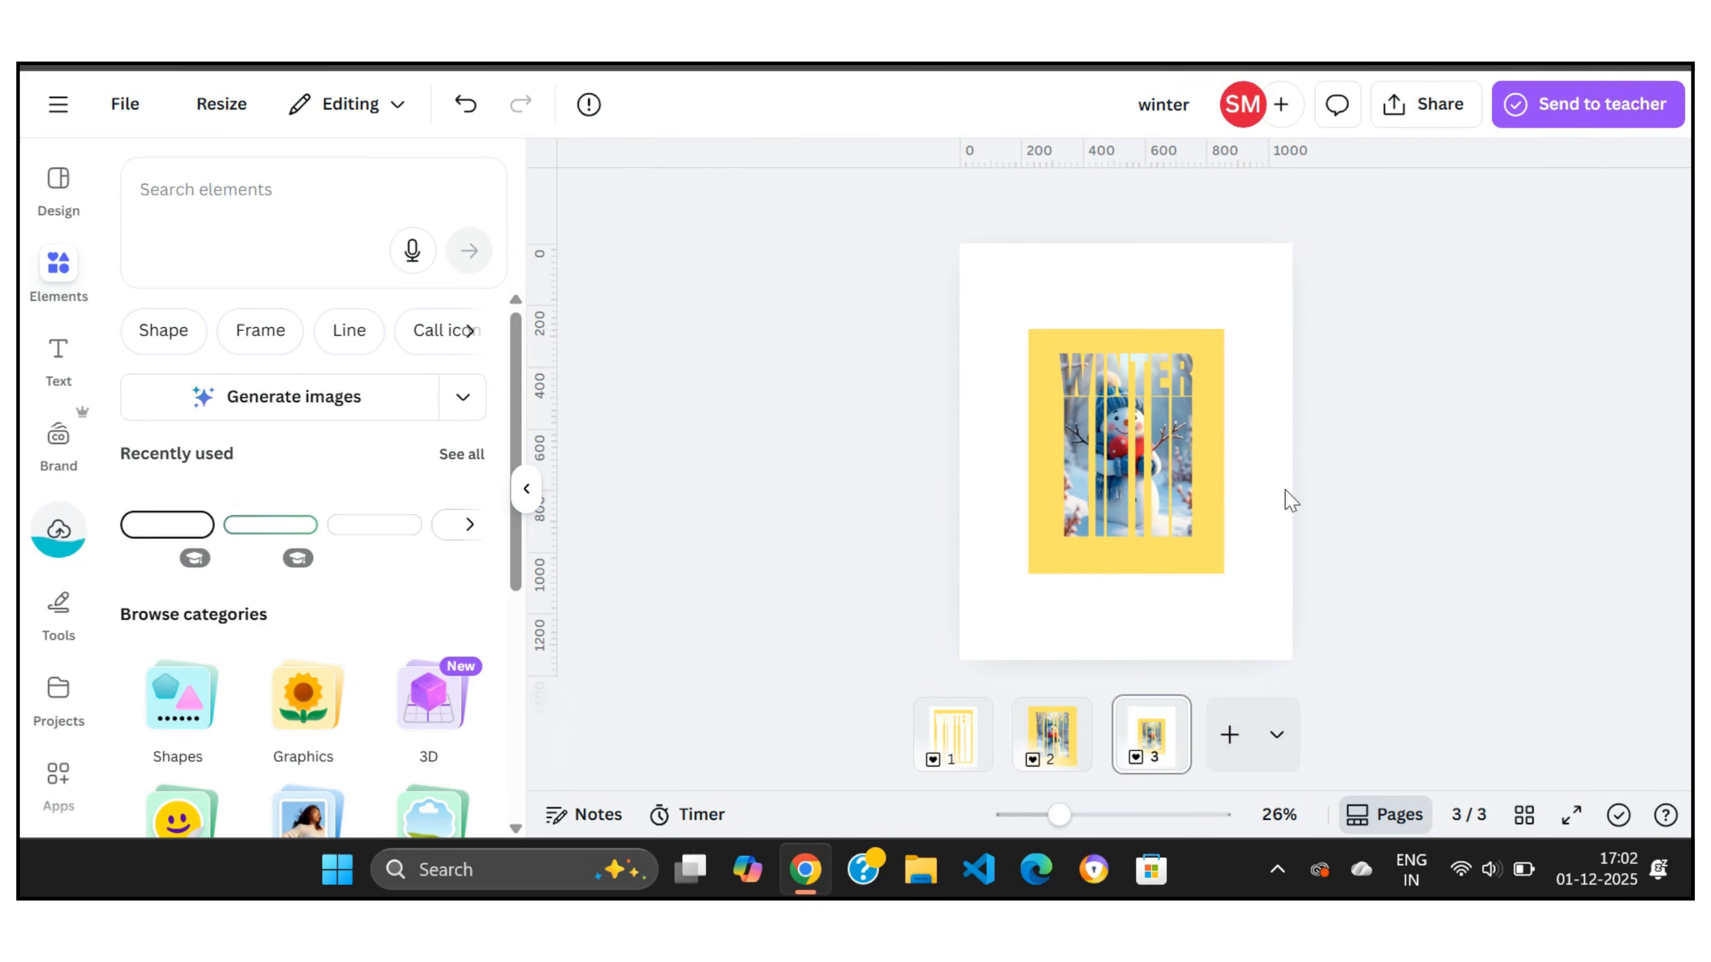
pyautogui.click(1277, 880)
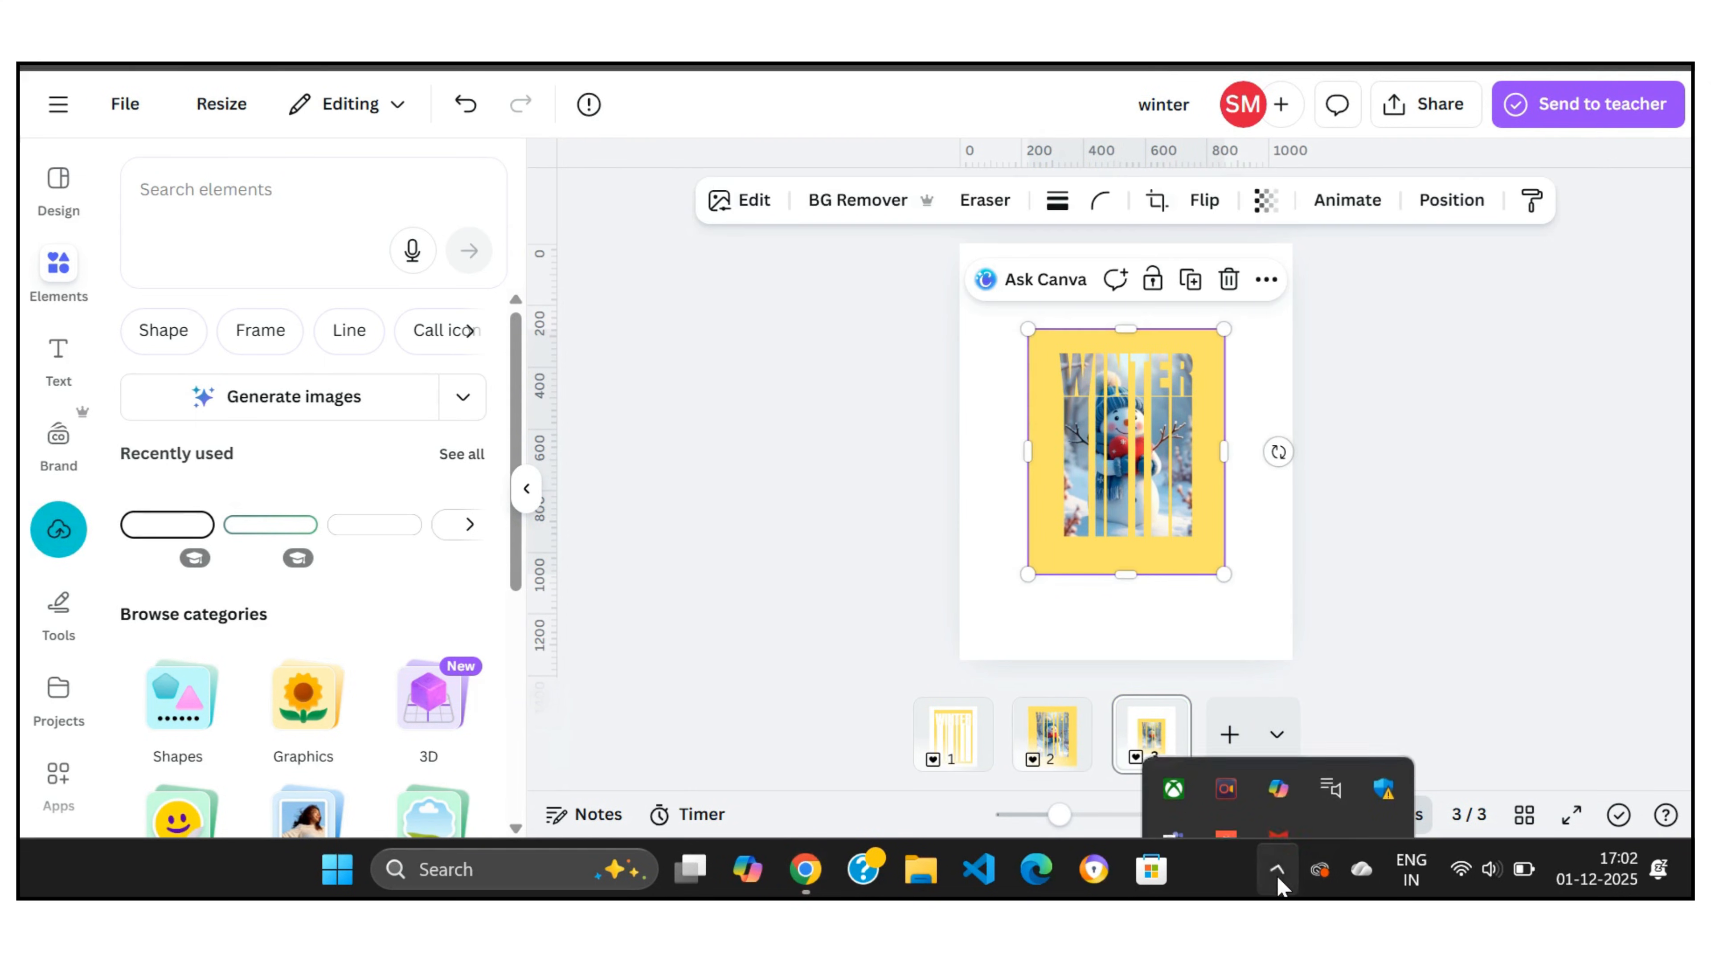
pyautogui.click(1360, 606)
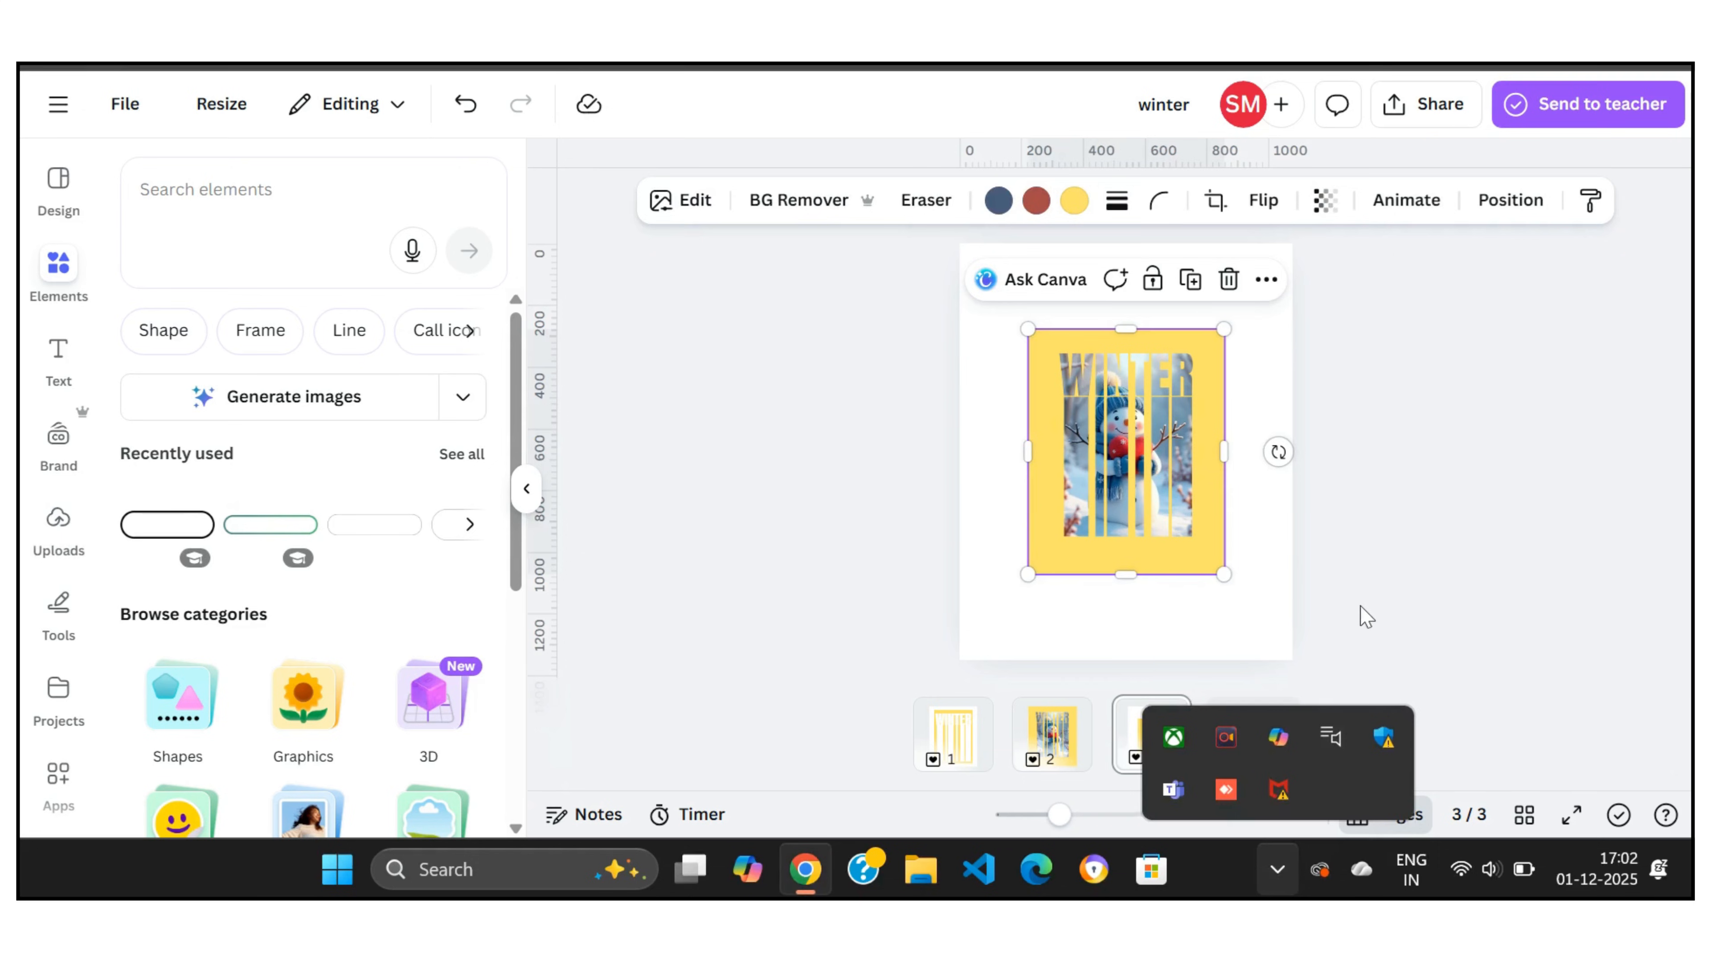
# - Remove the yellow background from the image on page 3 and crop its empty top, left and right margins
pyautogui.click(1151, 409)
pyautogui.click(833, 202)
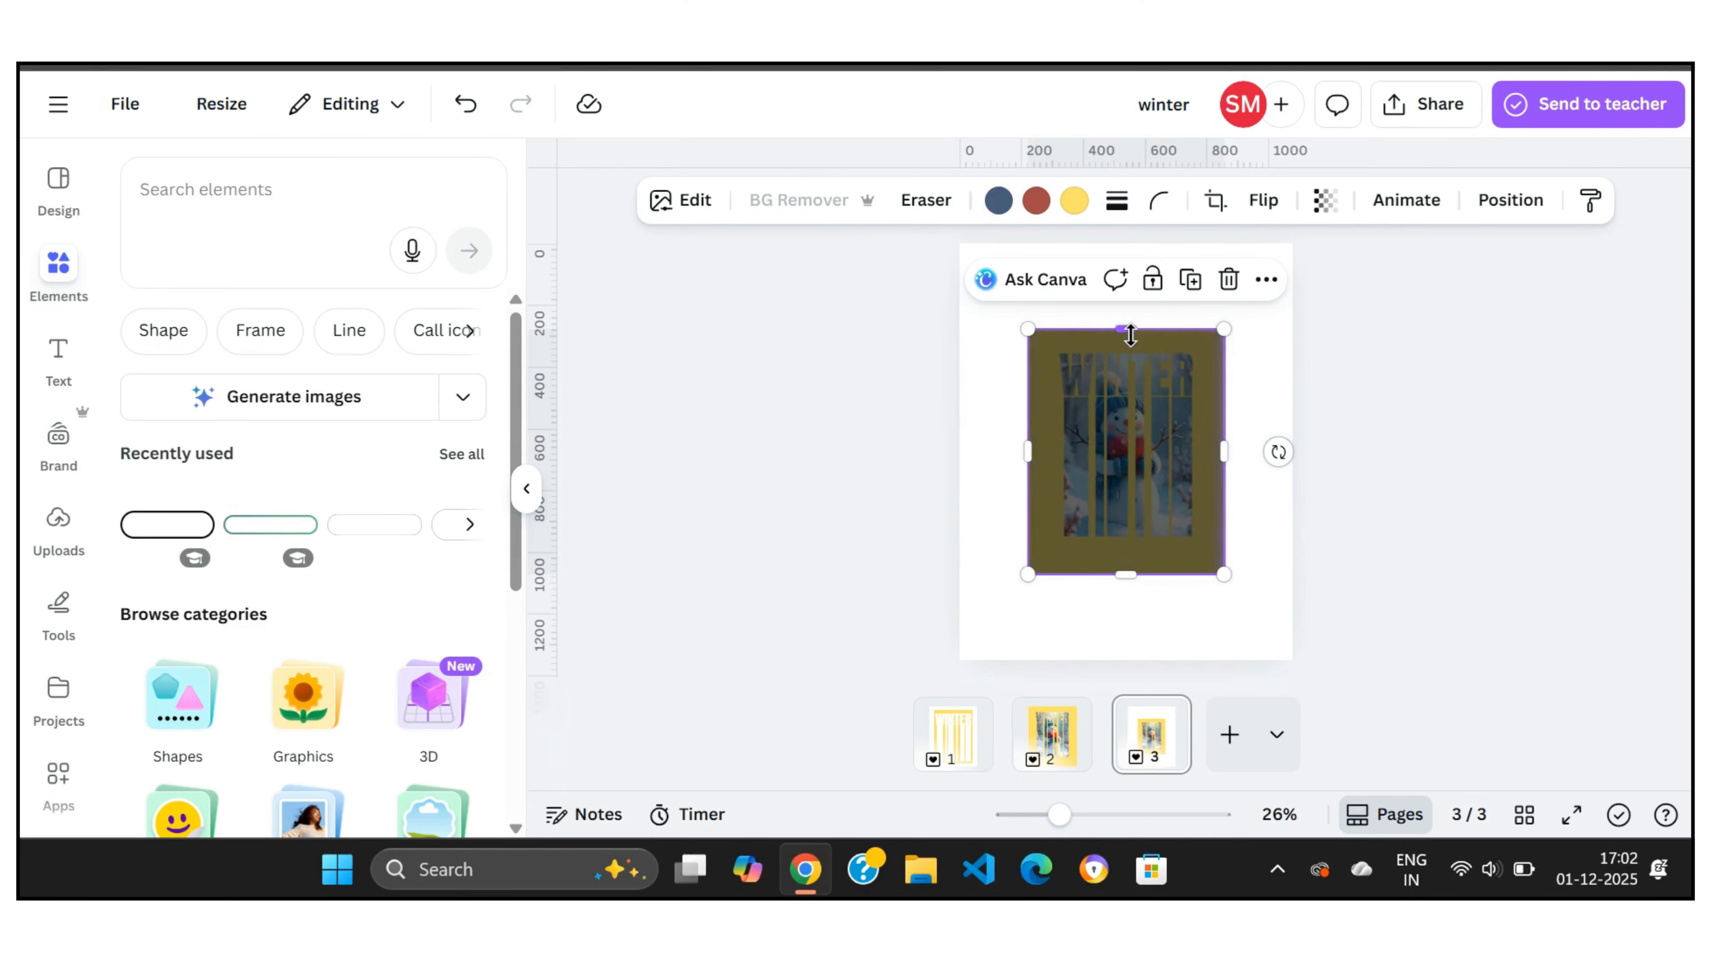
pyautogui.moveTo(1131, 335); pyautogui.dragTo(1132, 352)
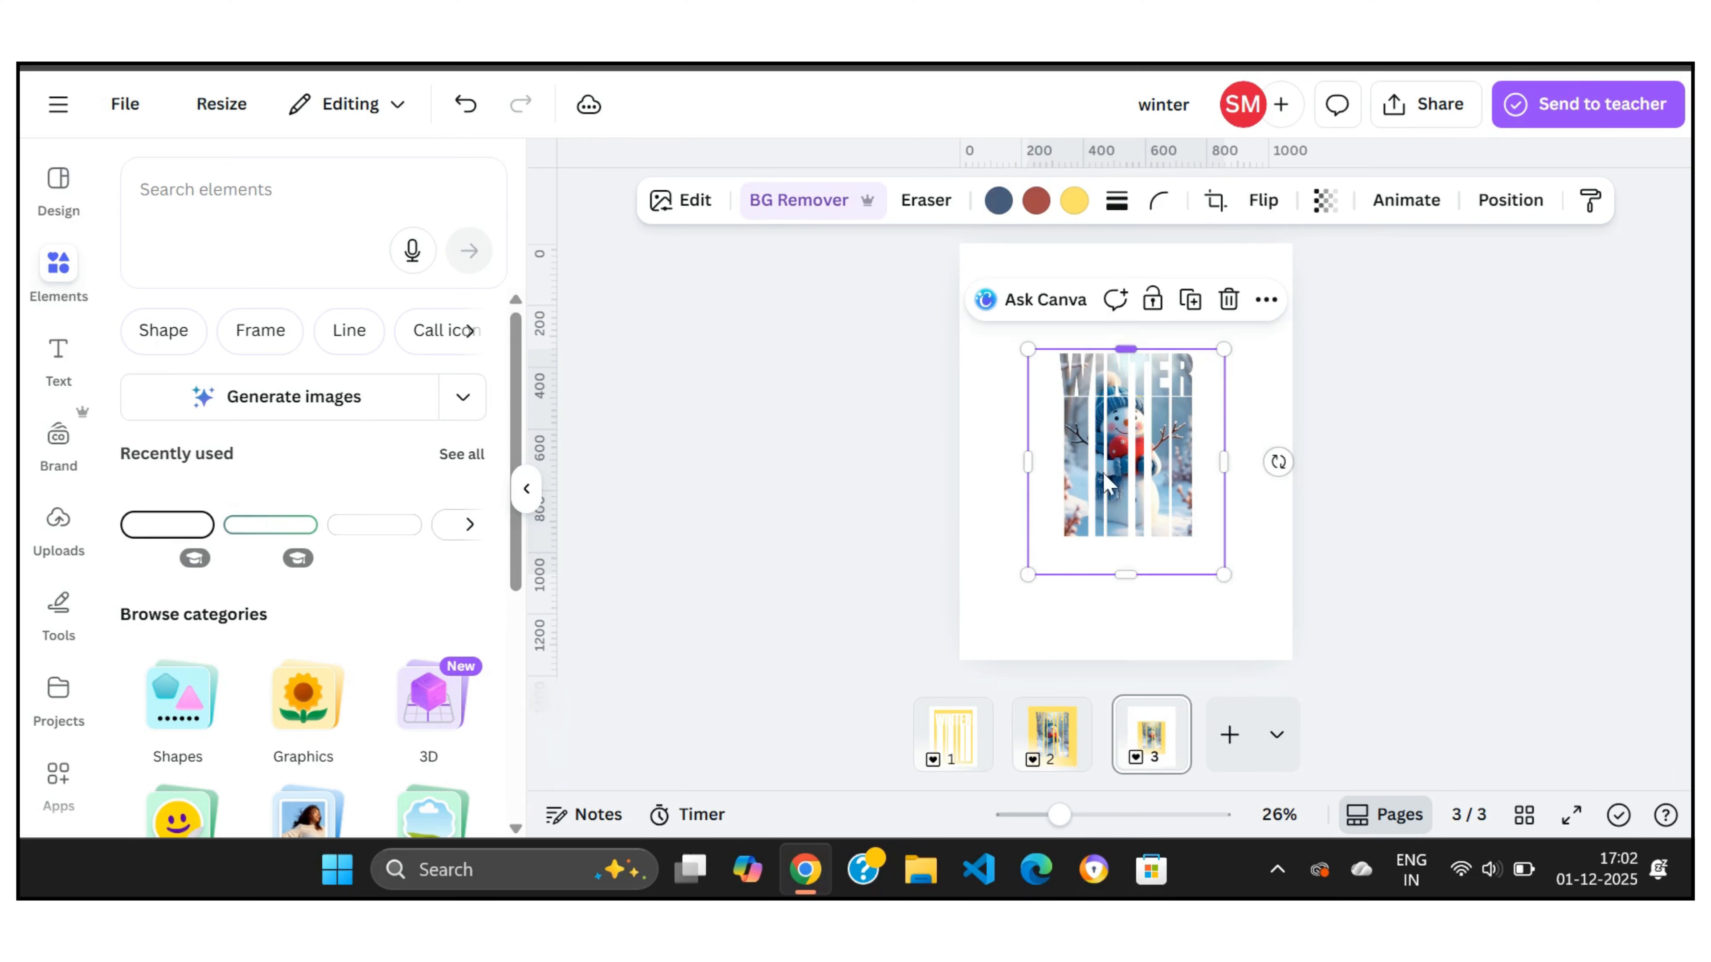
pyautogui.moveTo(1028, 467); pyautogui.dragTo(1052, 470)
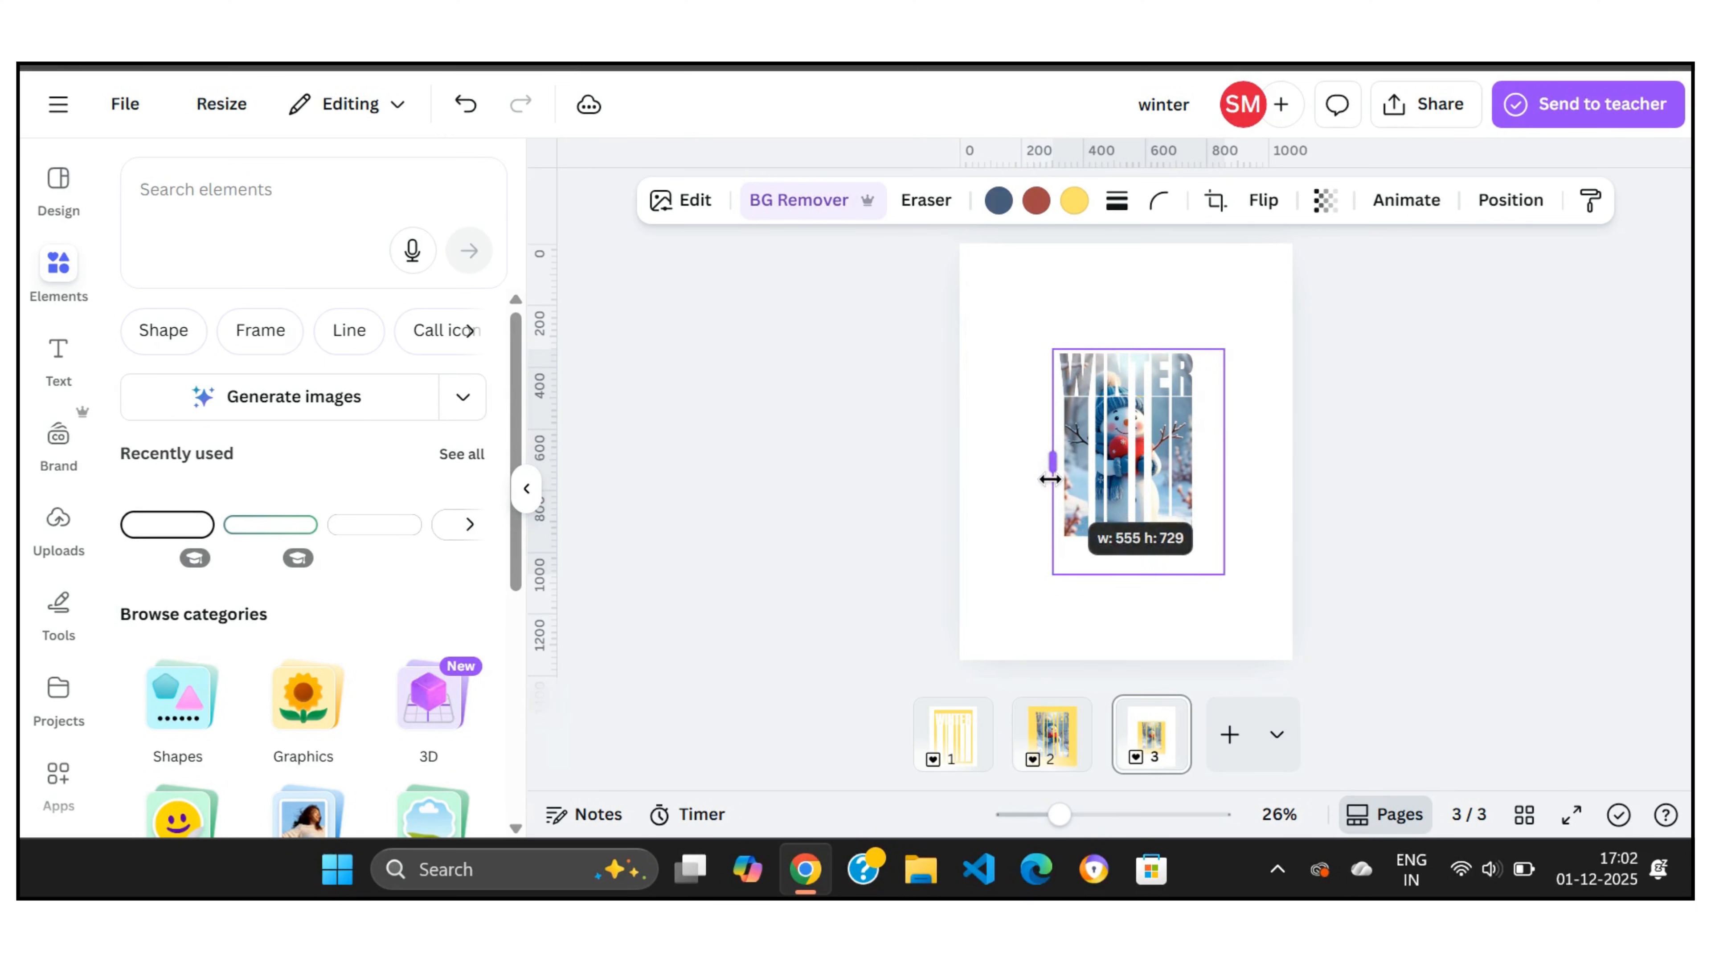
pyautogui.moveTo(1224, 467); pyautogui.dragTo(1199, 463)
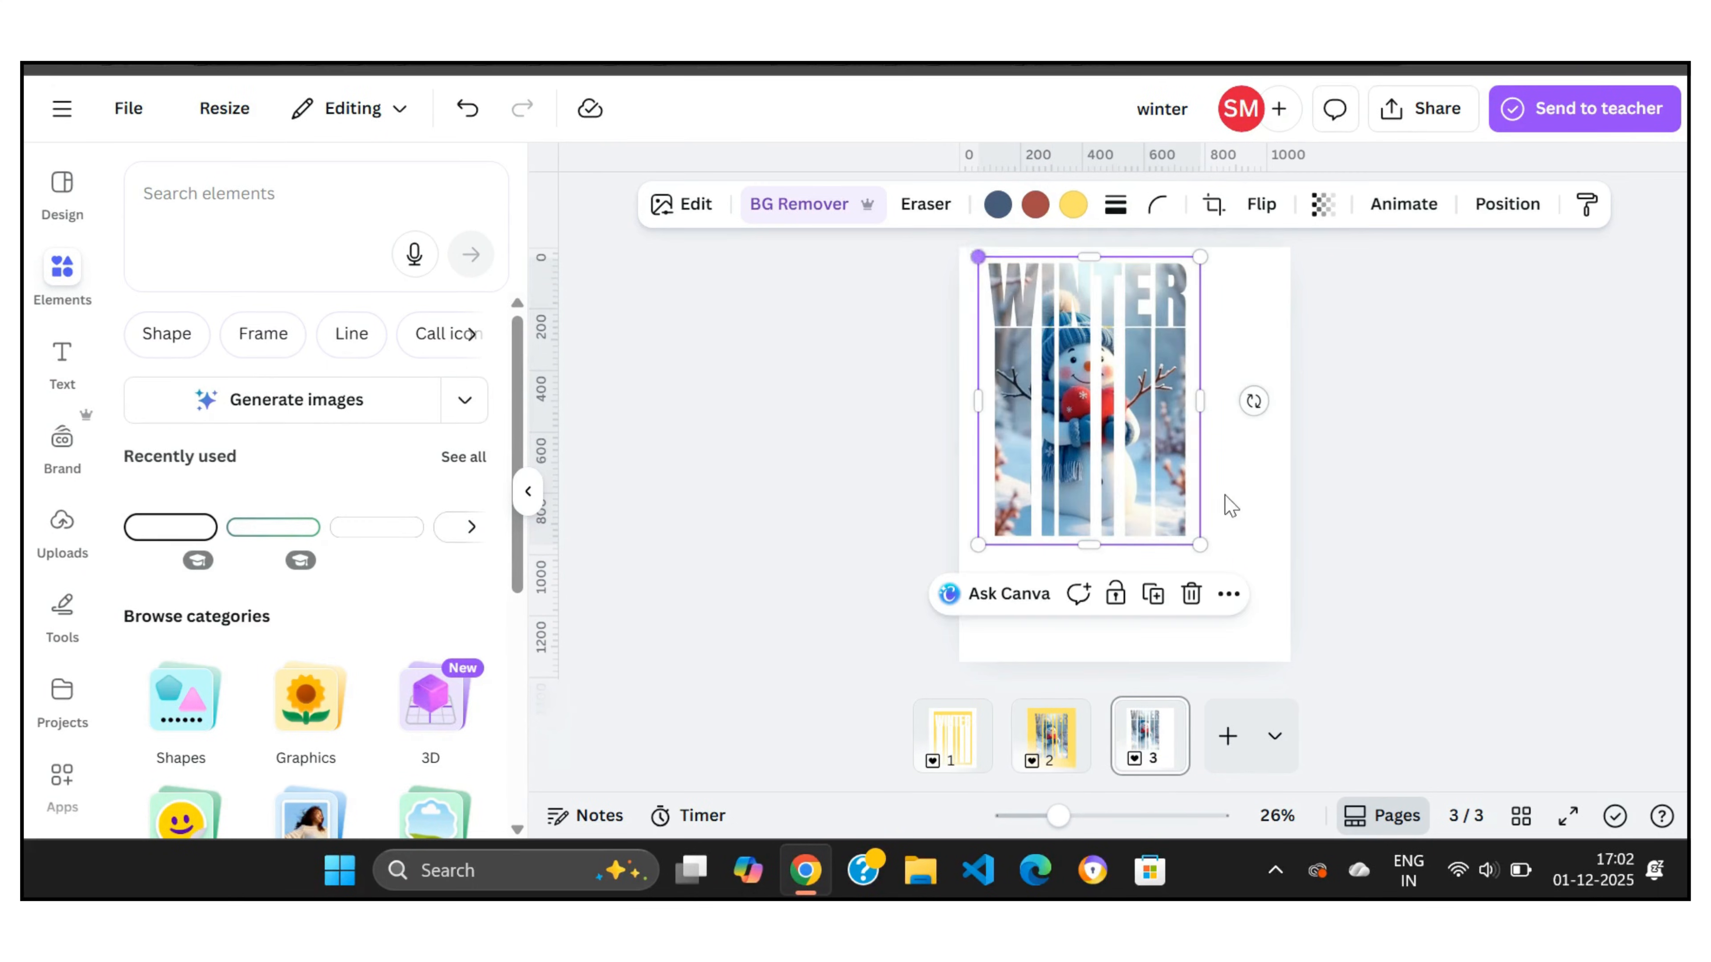
# - Enlarge the snowman-filled WINTER cutout to nearly fill page 3, centre it and deselect it
pyautogui.moveTo(1198, 540); pyautogui.dragTo(1279, 615)
pyautogui.moveTo(1170, 432); pyautogui.dragTo(1178, 442)
pyautogui.click(1413, 401)
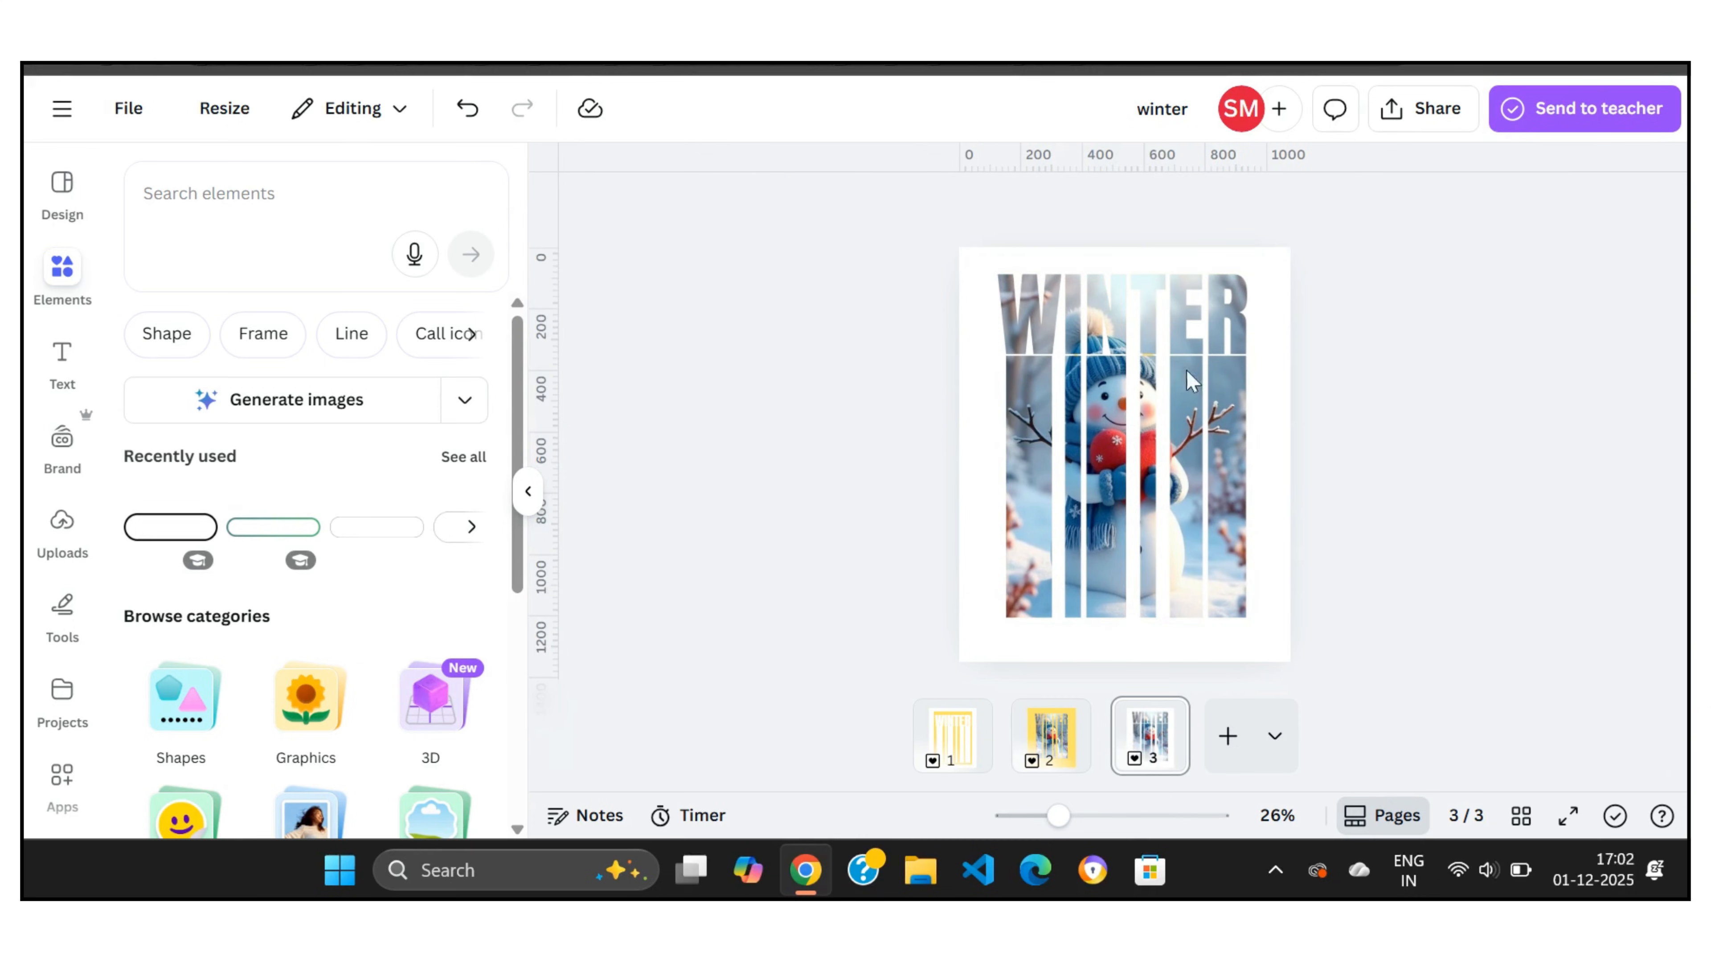
# - Add the uploaded photo of the snowman holding a red heart to page 3 and remove its background
pyautogui.click(59, 549)
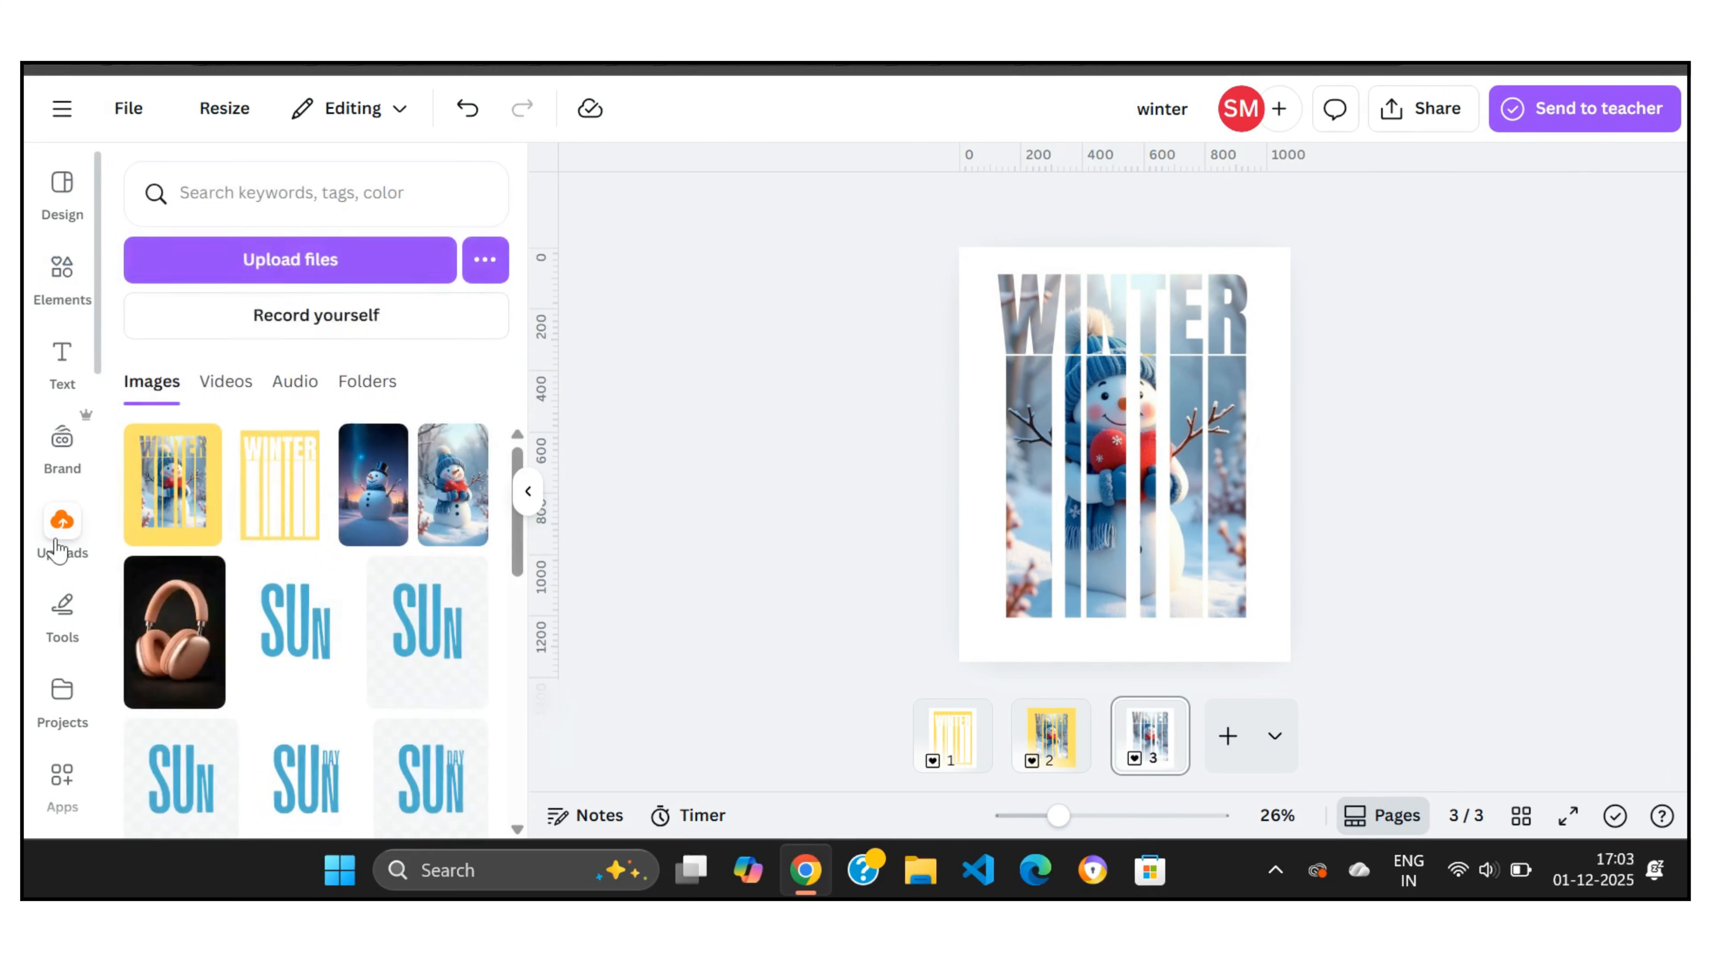
pyautogui.click(455, 508)
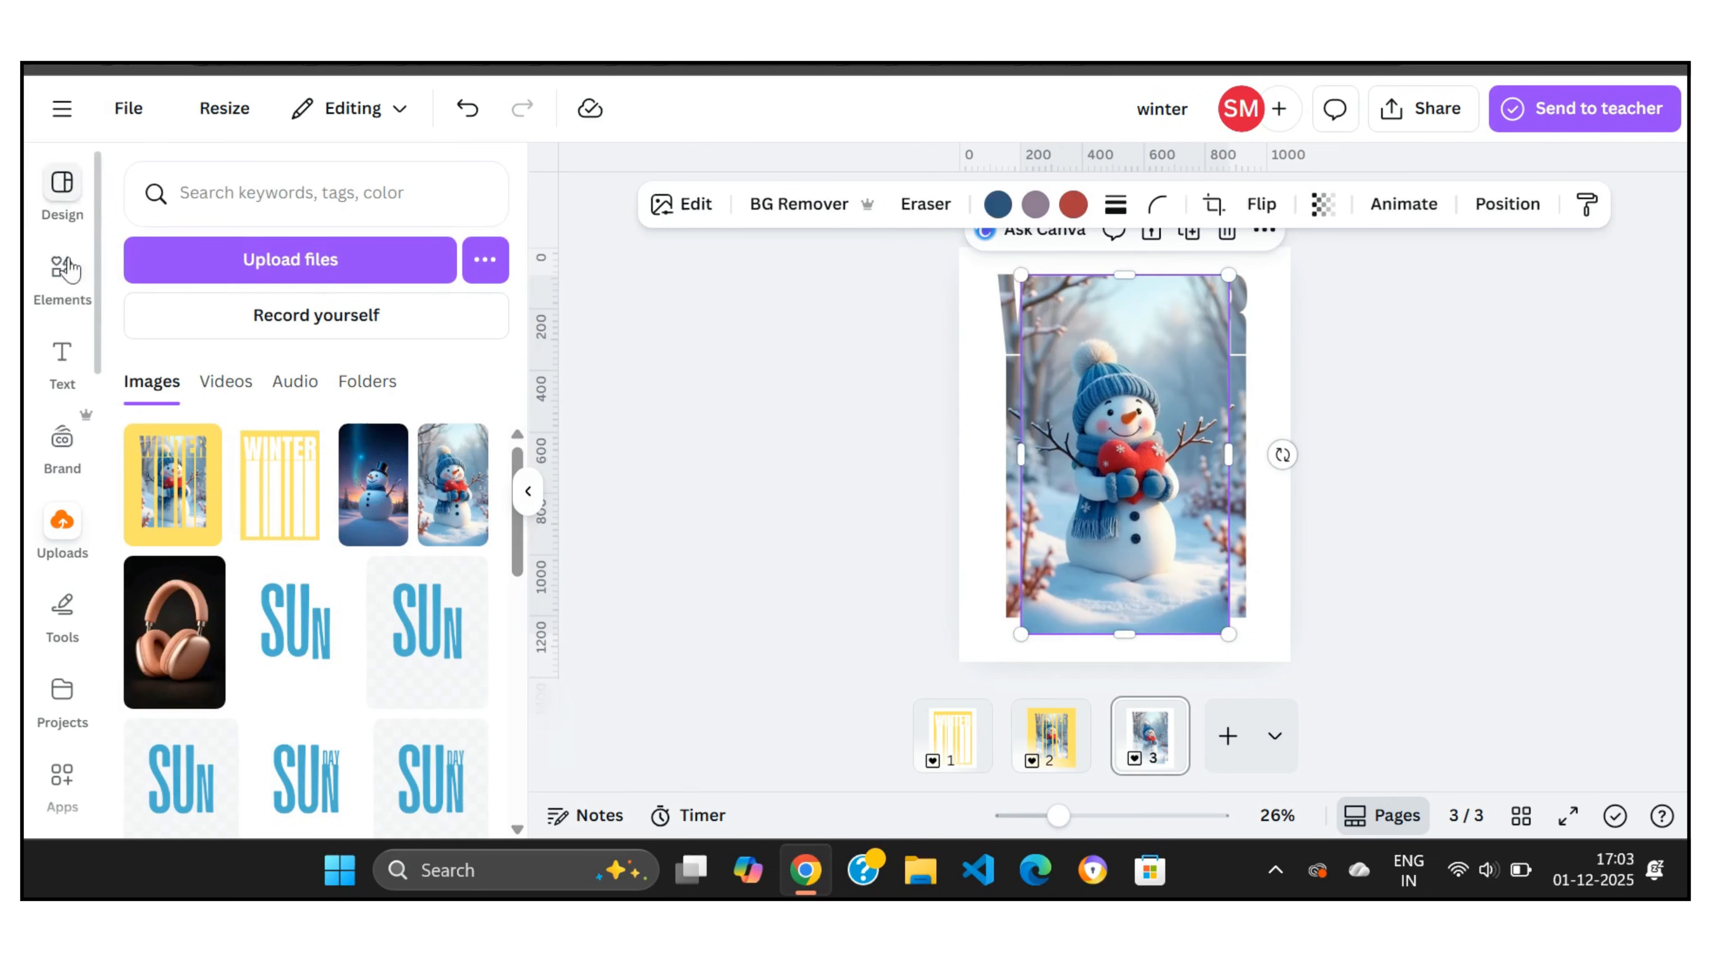
pyautogui.click(61, 273)
pyautogui.click(780, 205)
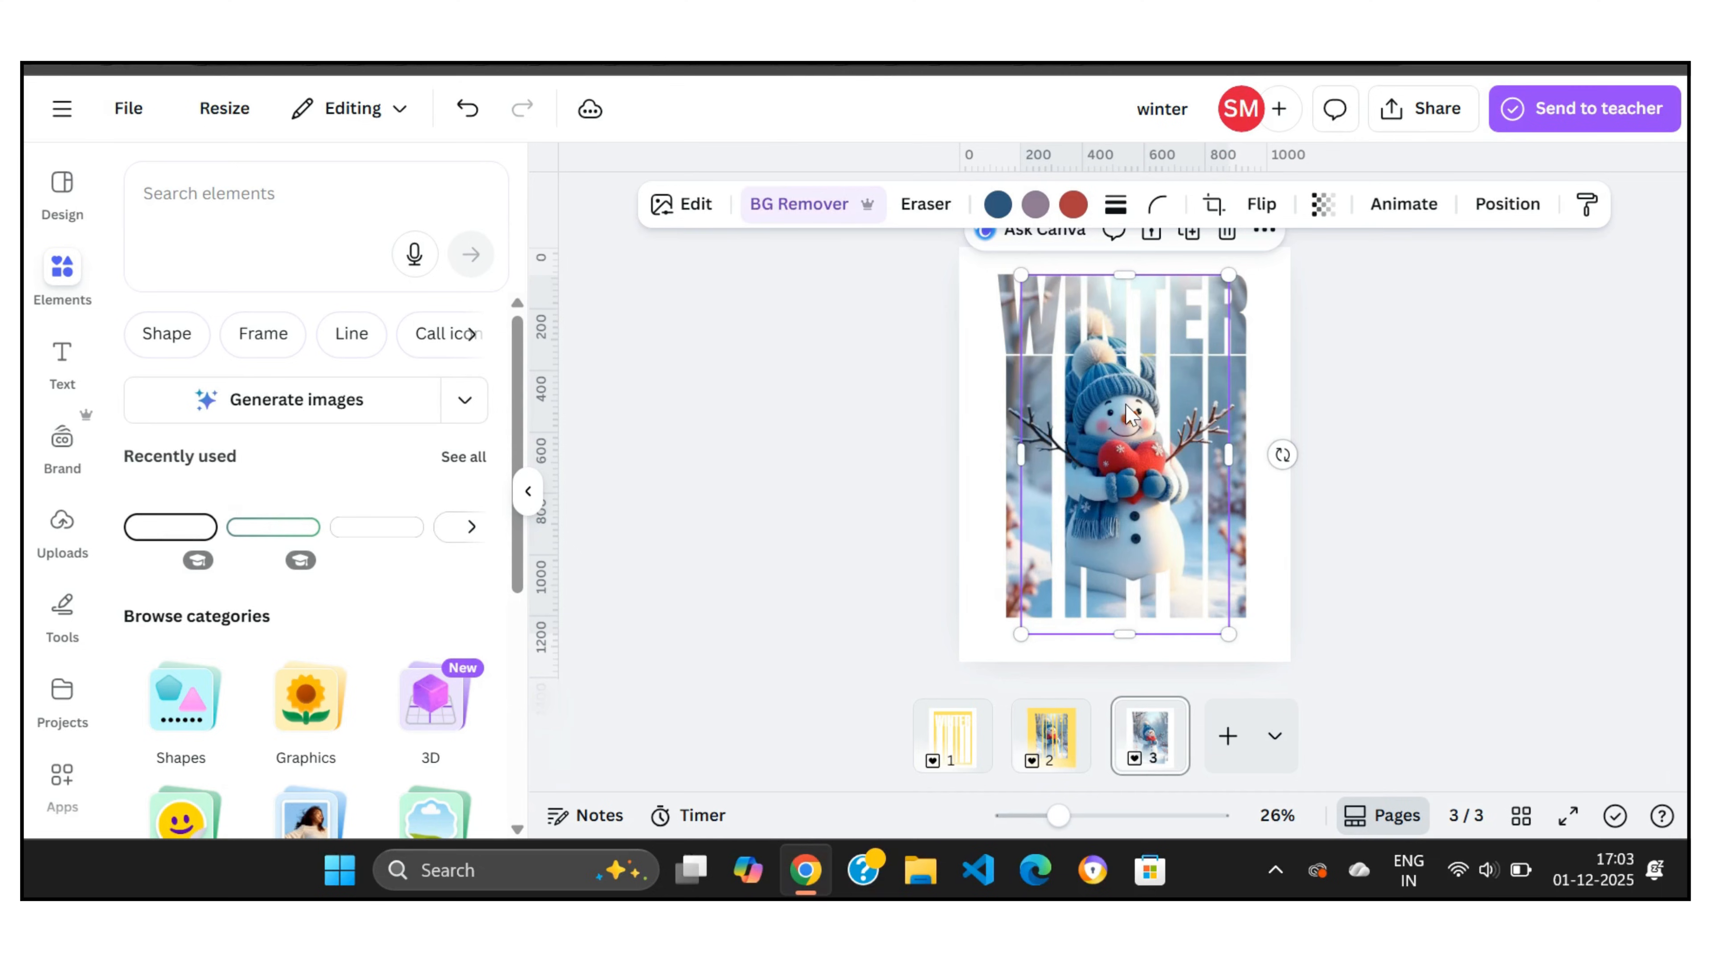
# - Enlarge the snowman cutout and align it over the snowman in the WINTER lettering
pyautogui.moveTo(1122, 413); pyautogui.dragTo(1121, 432)
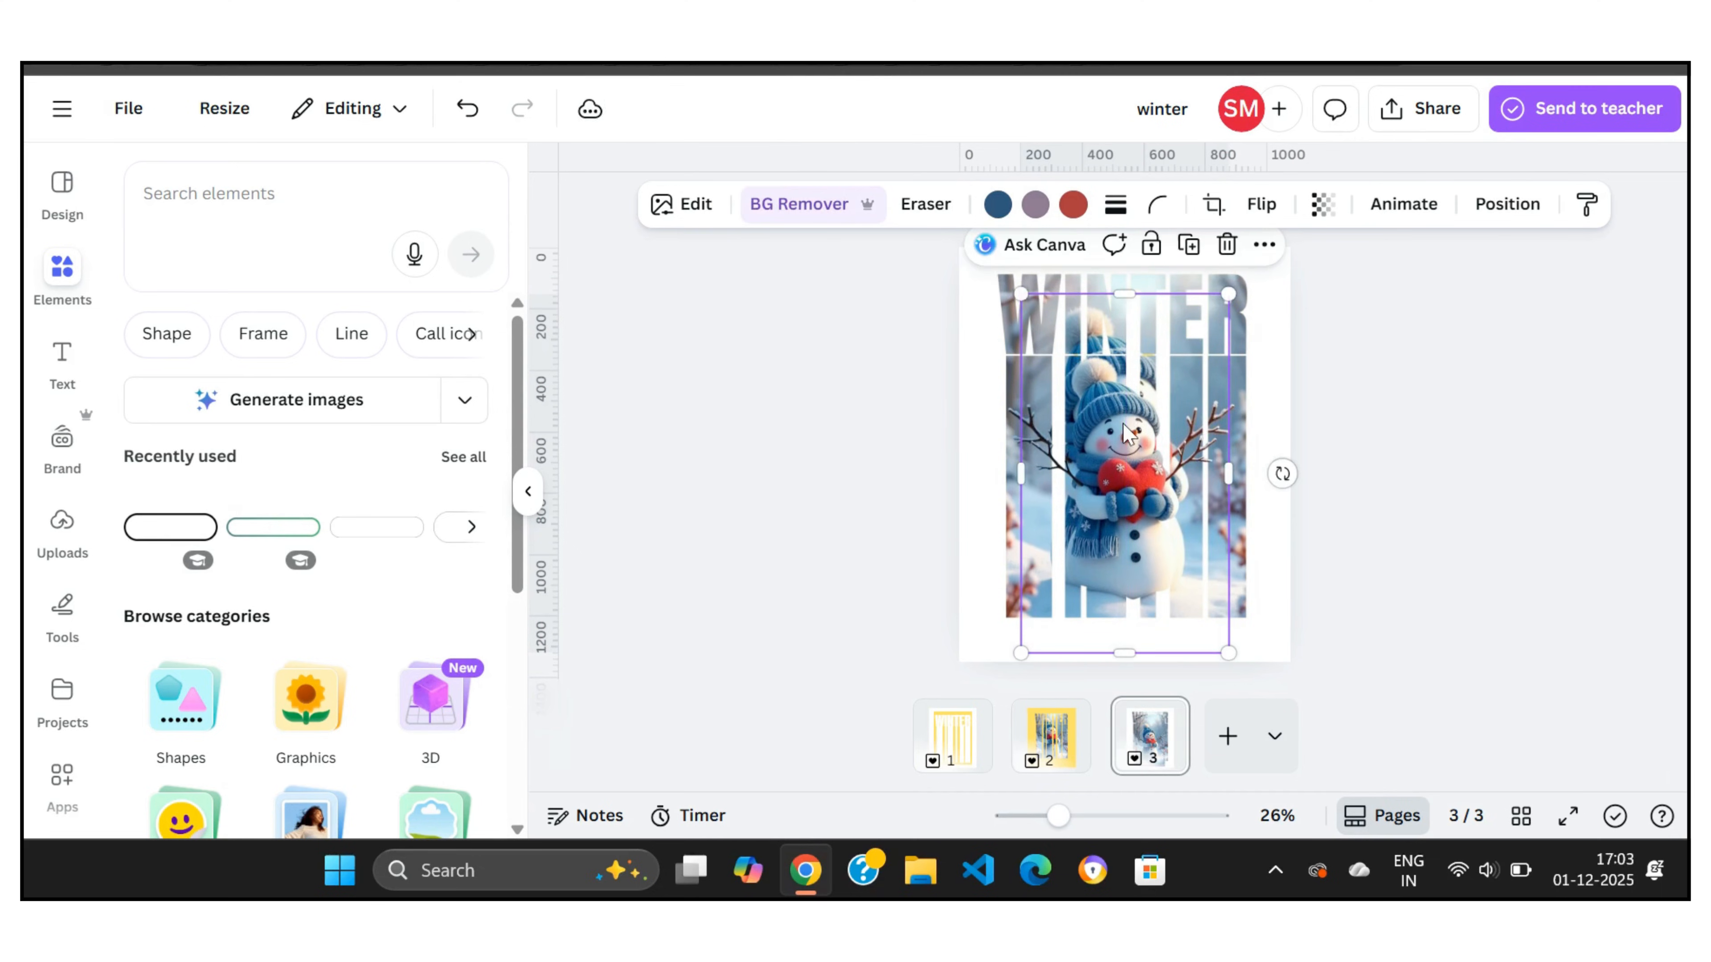
pyautogui.moveTo(1019, 292); pyautogui.dragTo(992, 243)
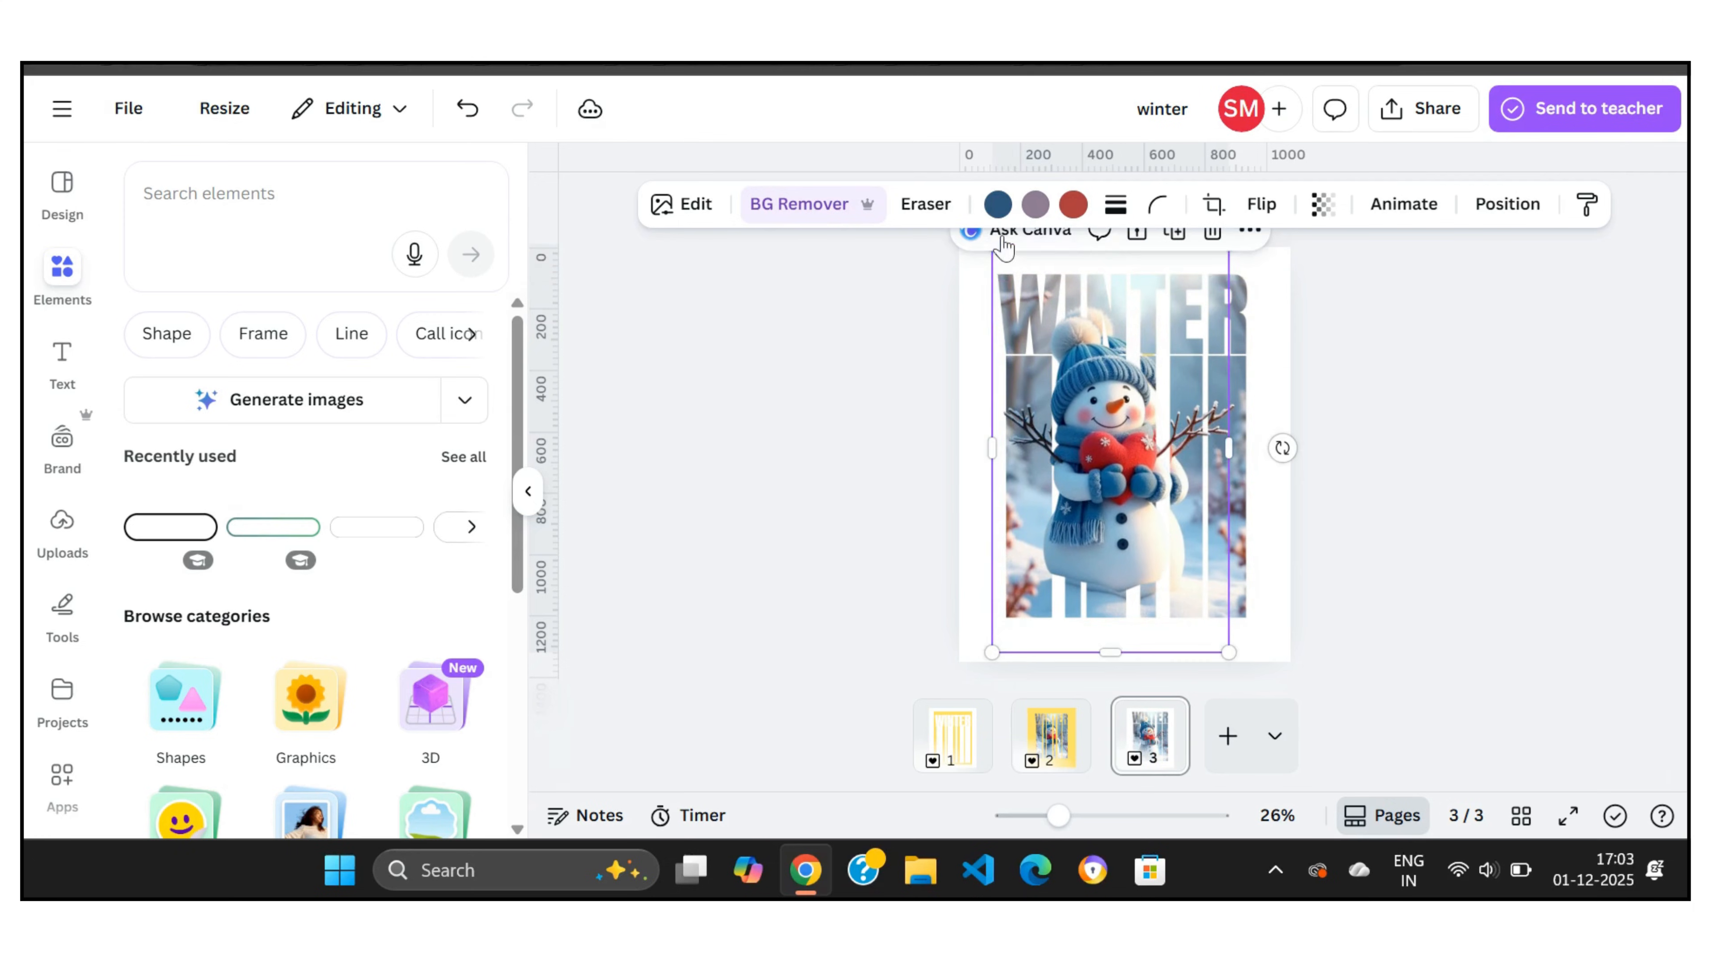
pyautogui.click(1637, 567)
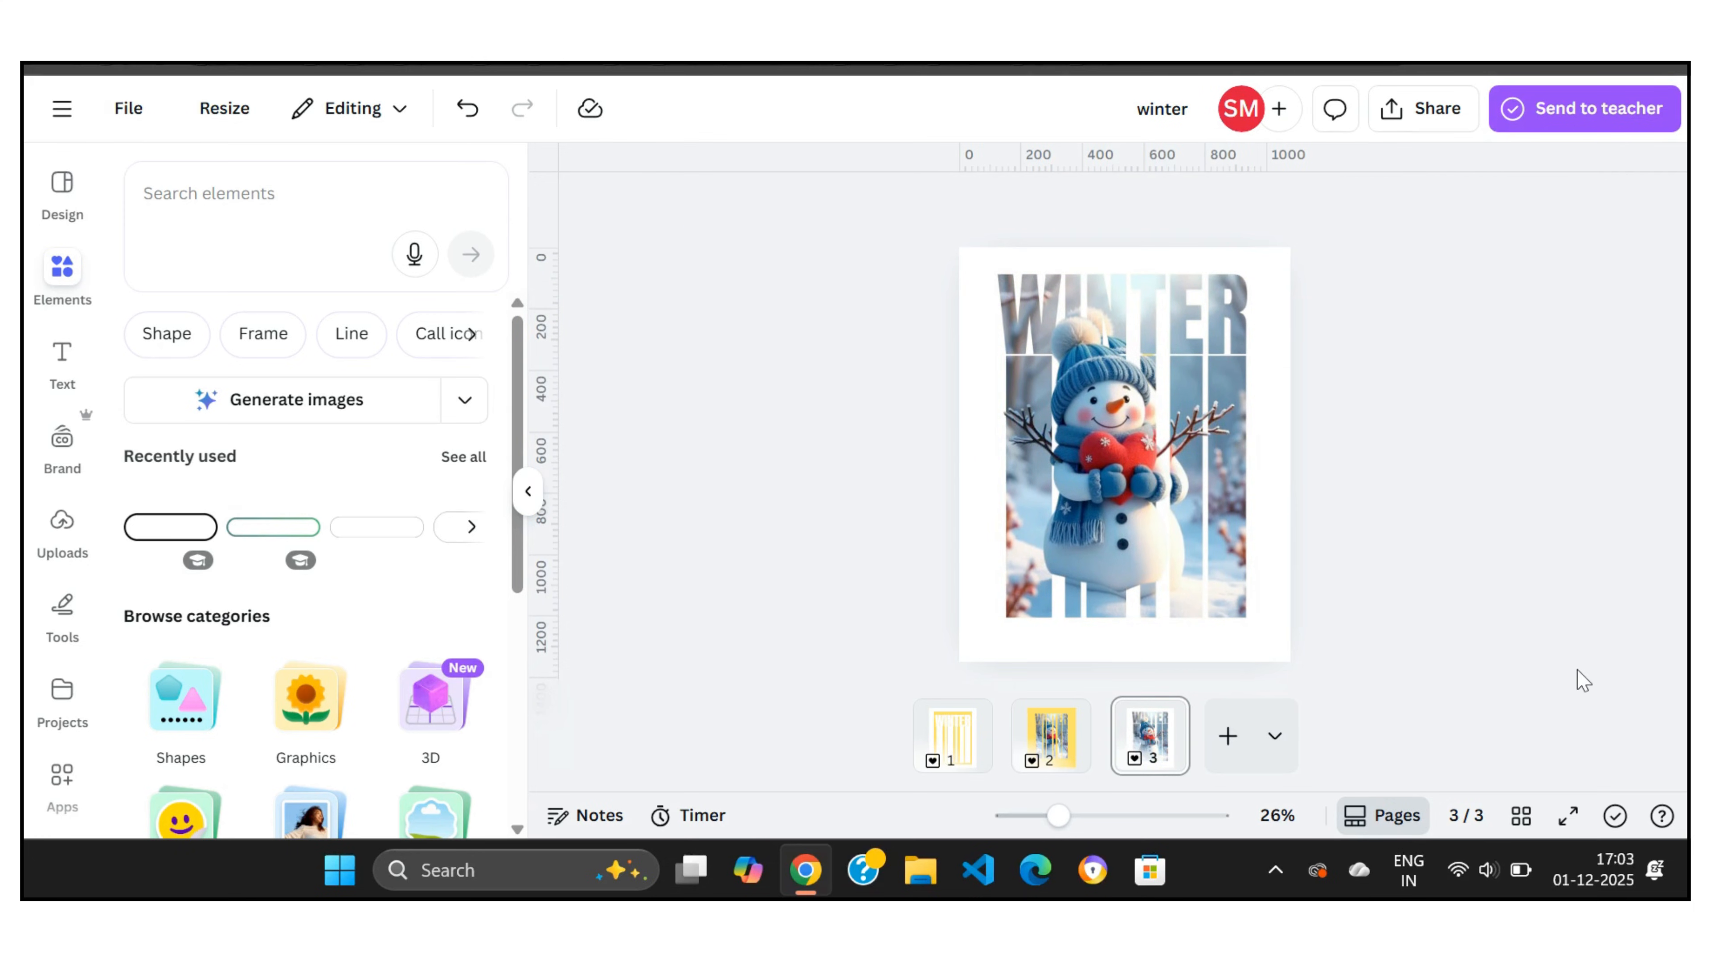
# - Crop the empty top and bottom margins off the snowman cutout
pyautogui.click(1120, 444)
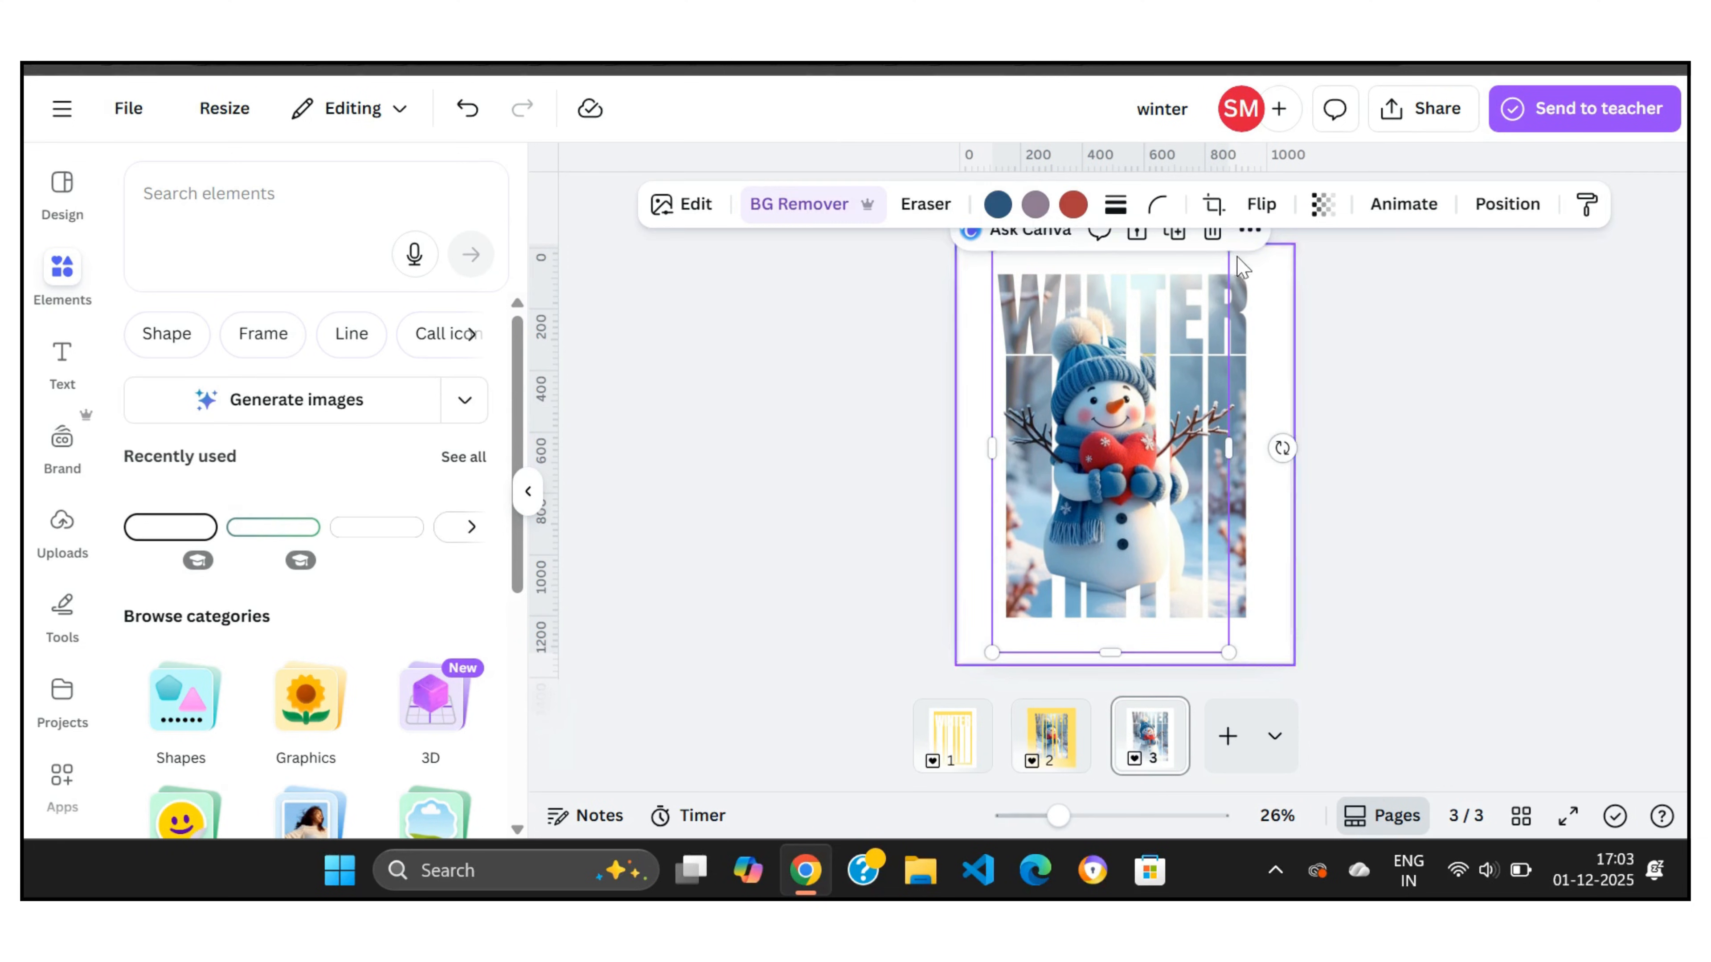
pyautogui.moveTo(1153, 345); pyautogui.dragTo(1153, 366)
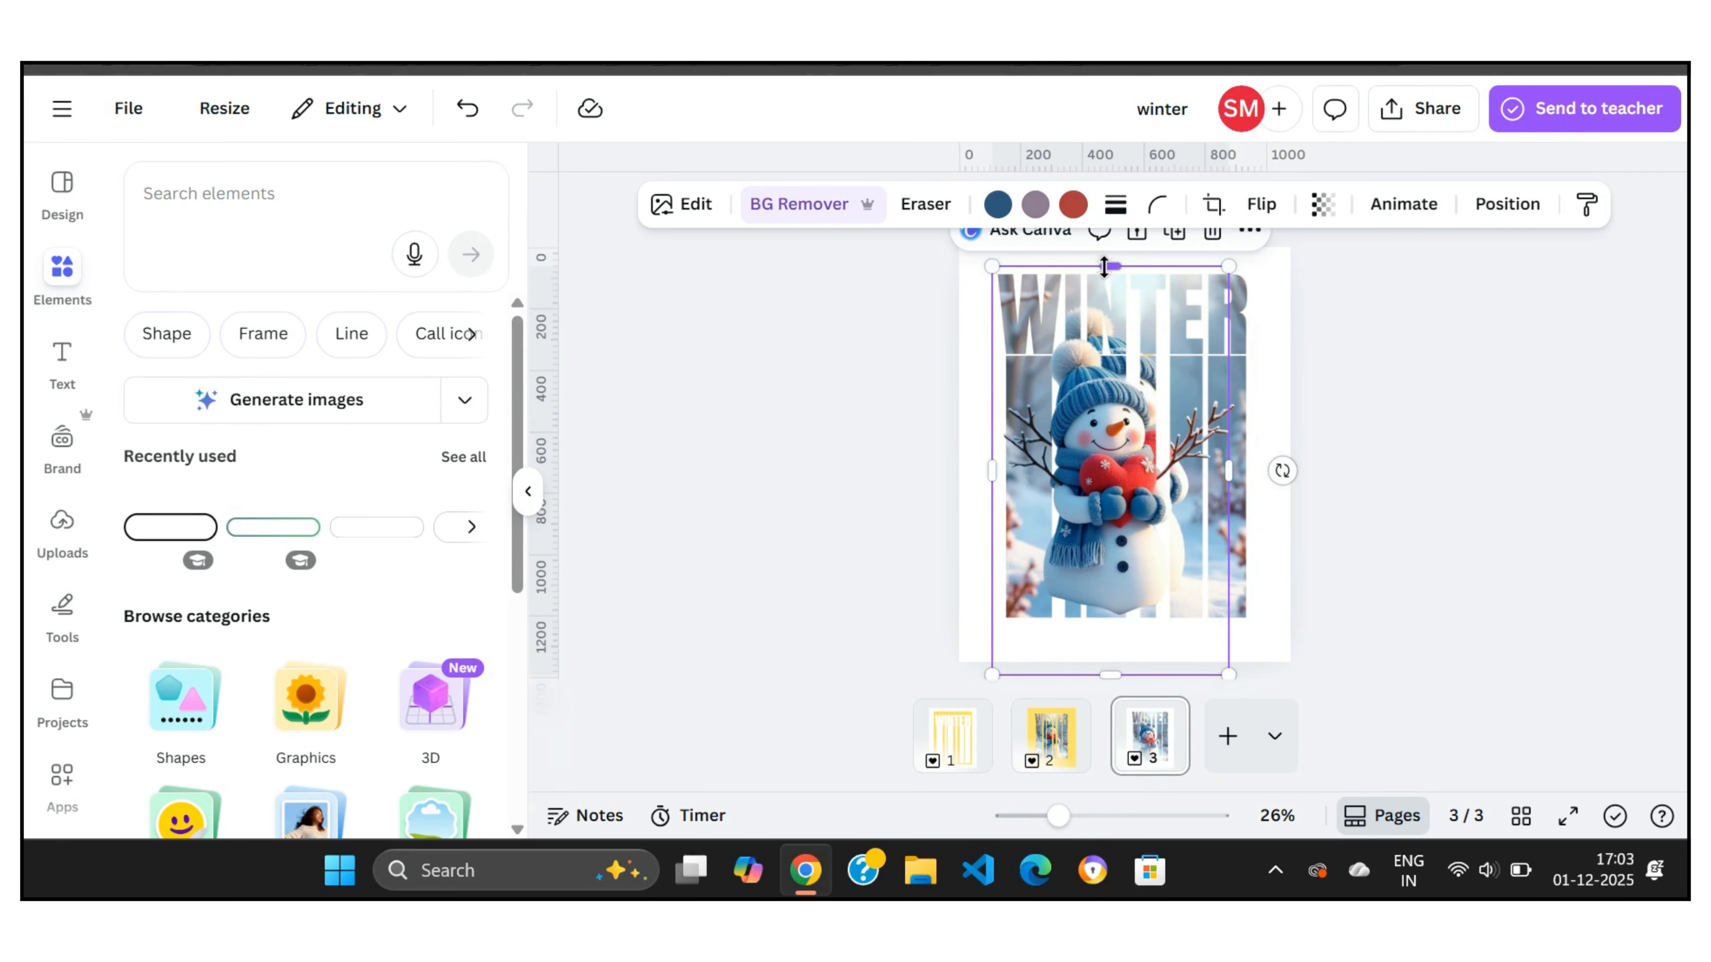
pyautogui.moveTo(1105, 266); pyautogui.dragTo(1108, 335)
pyautogui.moveTo(1108, 330); pyautogui.dragTo(1108, 328)
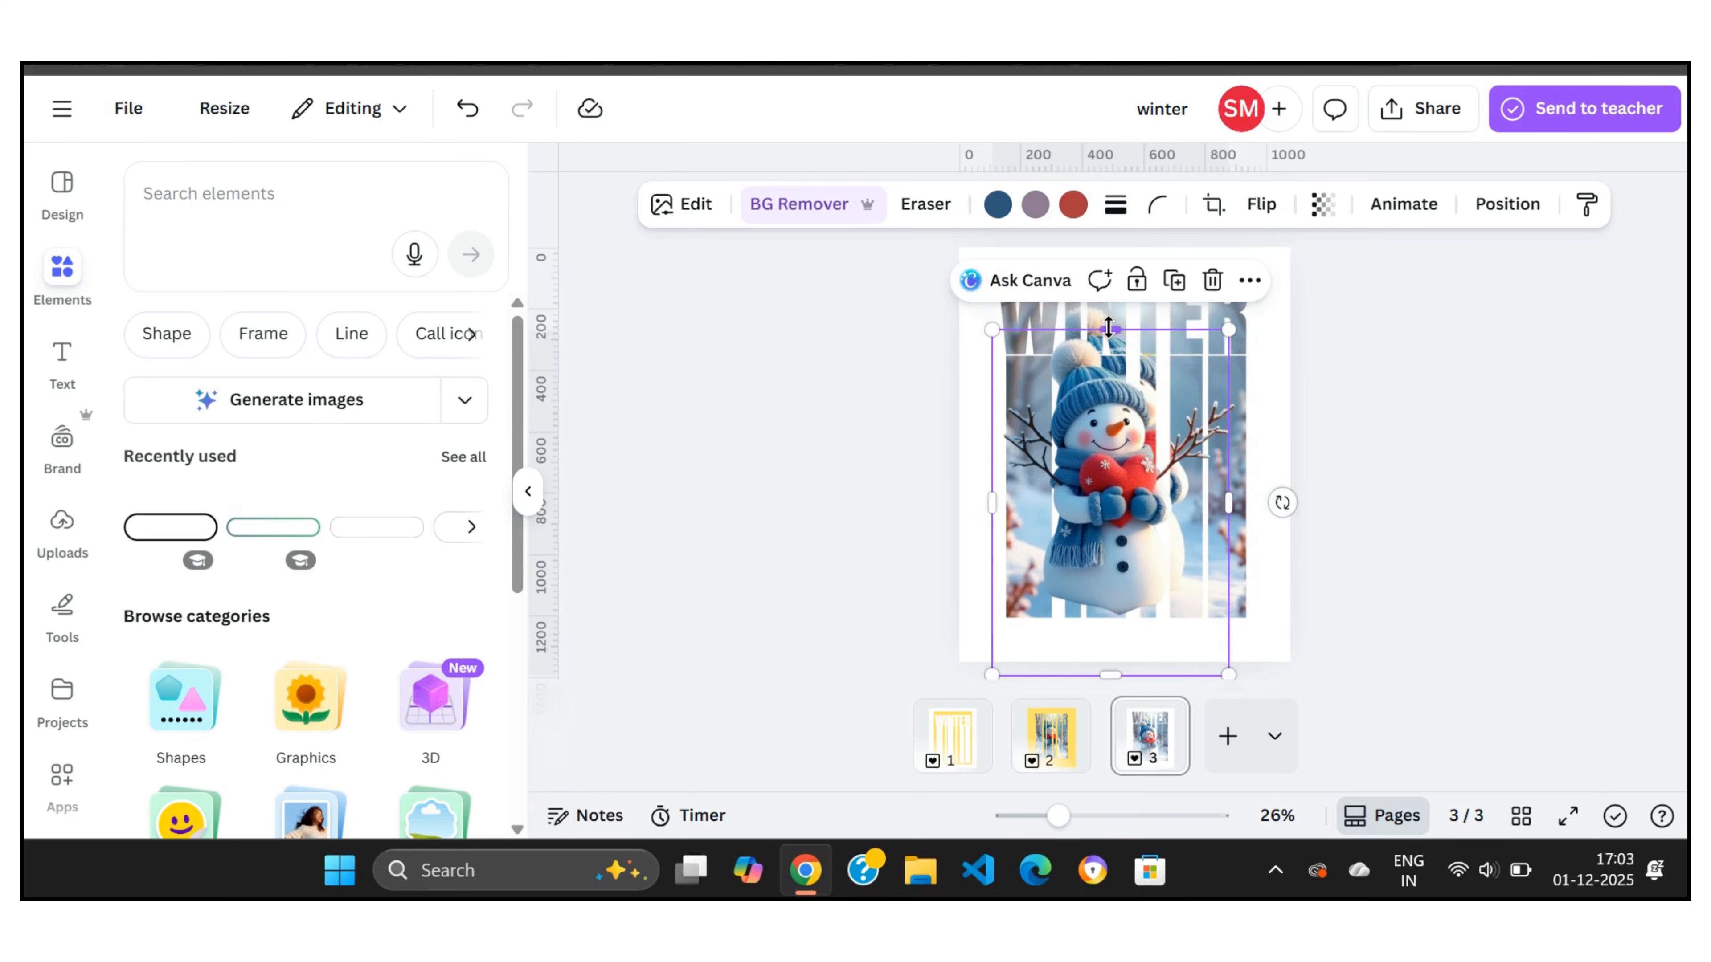
pyautogui.moveTo(1110, 674); pyautogui.dragTo(1110, 628)
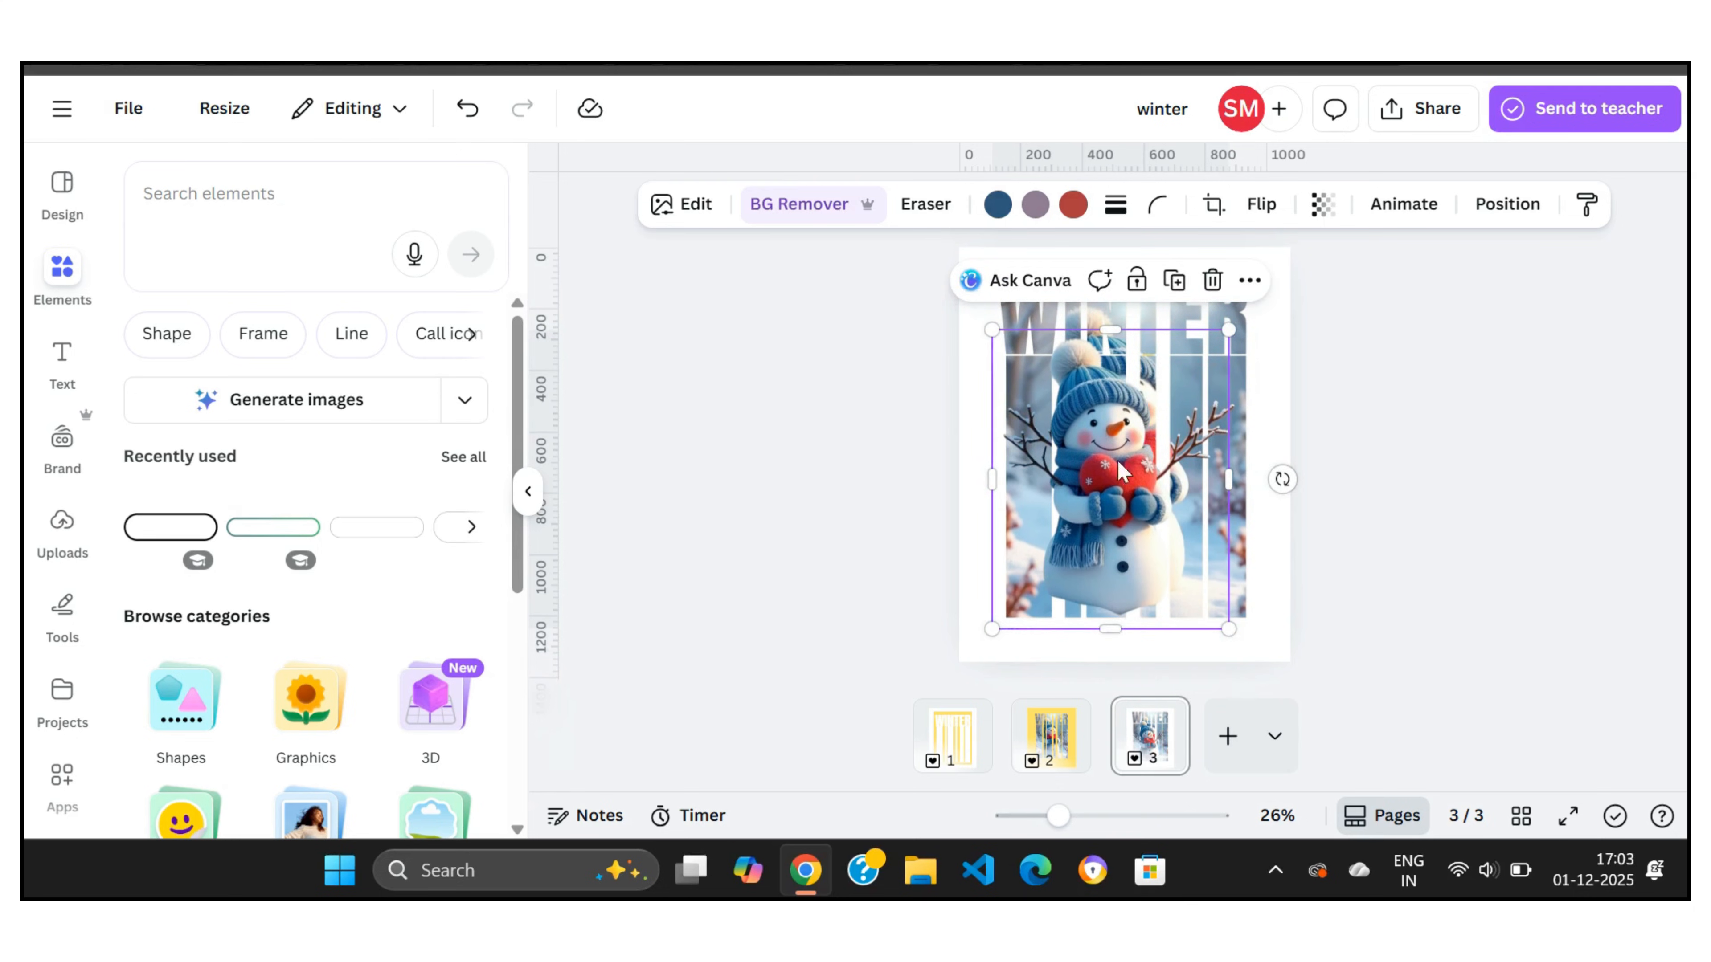
# - Move the cropped snowman up and enlarge it to about the width of the WINTER artwork, then deselect it
pyautogui.moveTo(1115, 428); pyautogui.dragTo(1119, 409)
pyautogui.moveTo(1238, 598); pyautogui.dragTo(1245, 626)
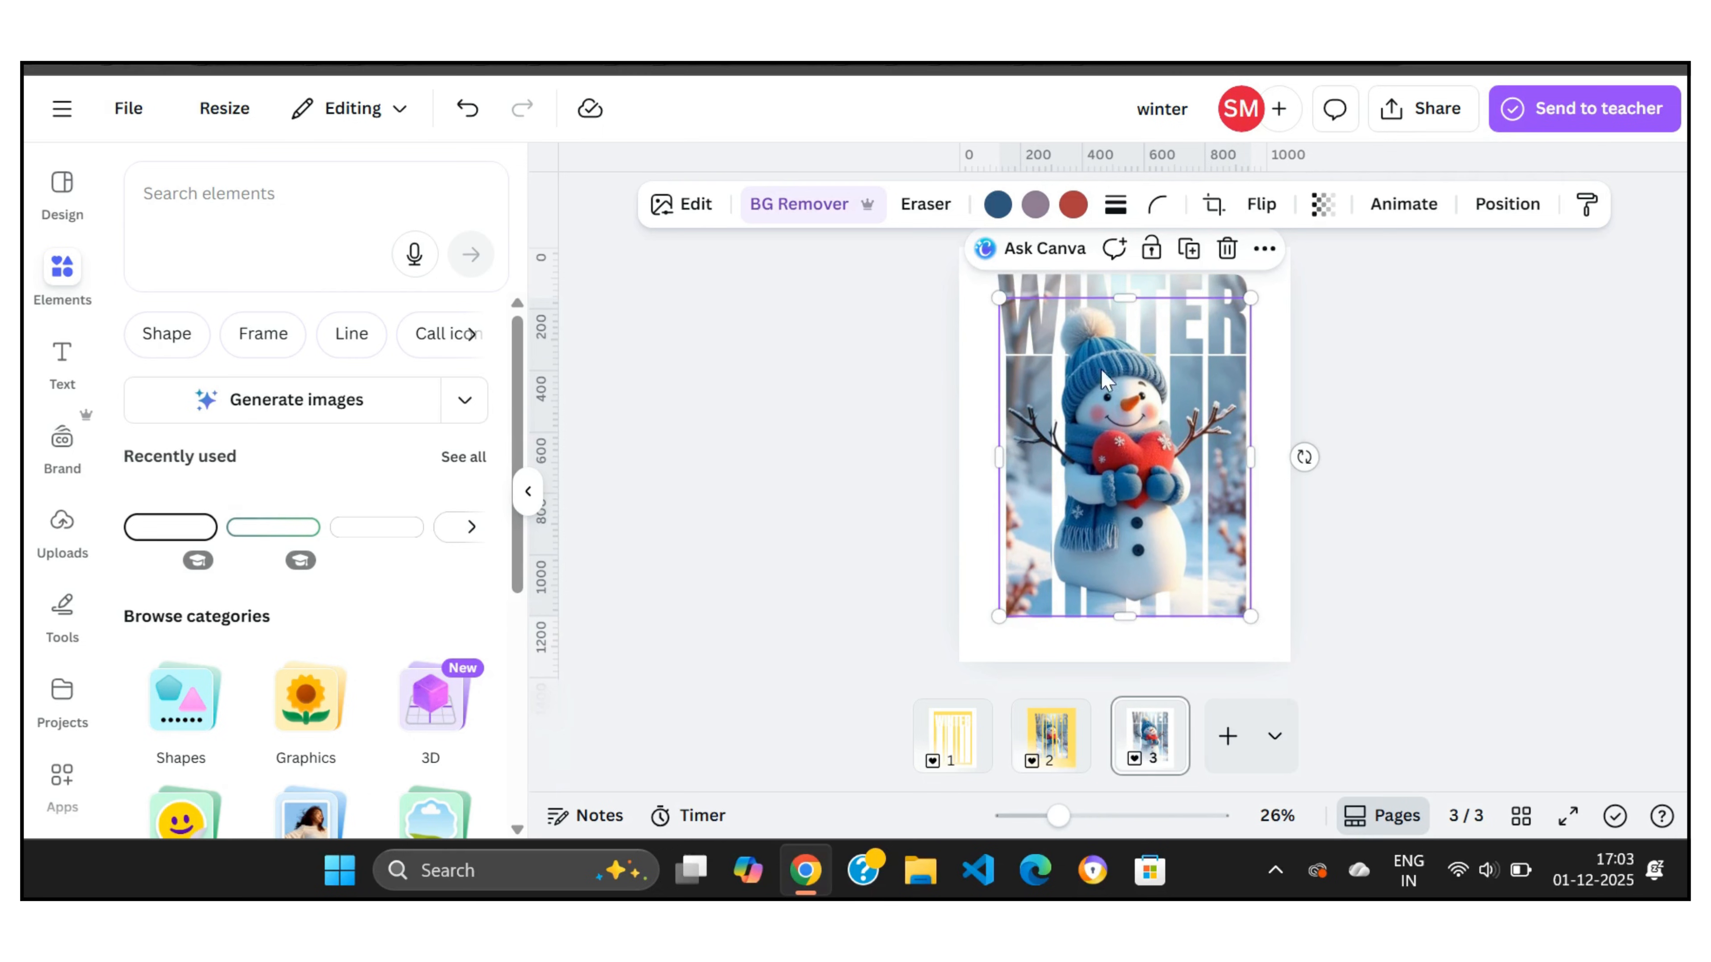
pyautogui.click(989, 298)
pyautogui.click(1080, 363)
pyautogui.moveTo(1002, 297); pyautogui.dragTo(1000, 295)
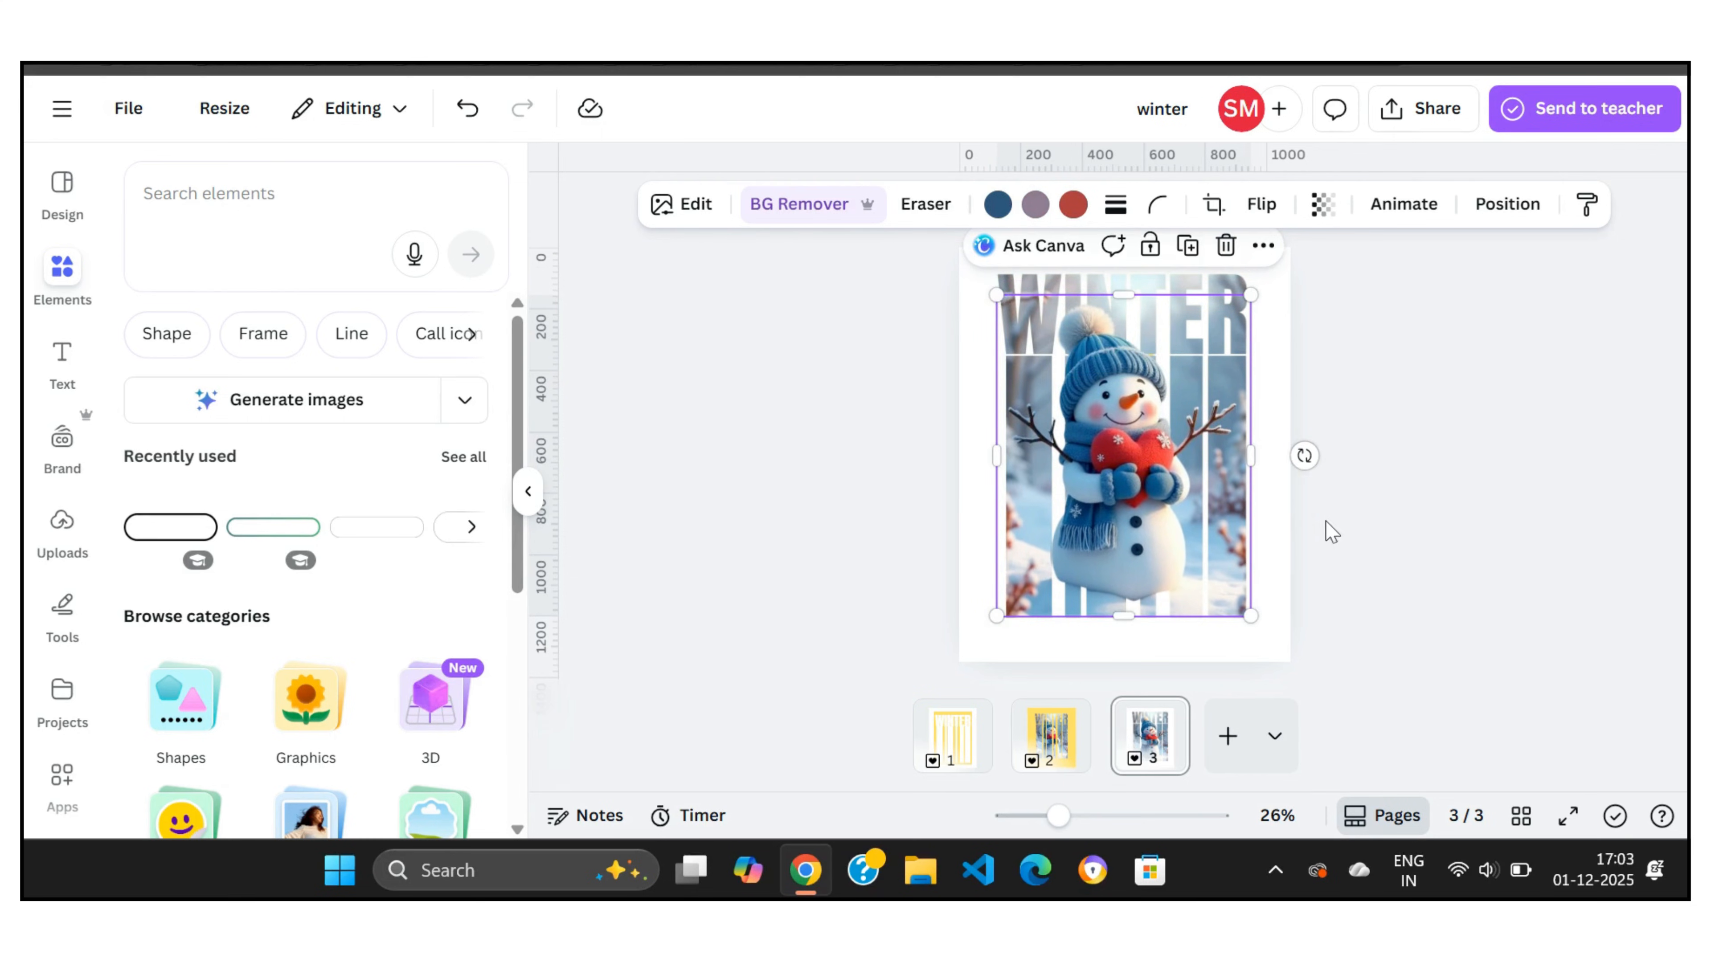
pyautogui.click(1344, 538)
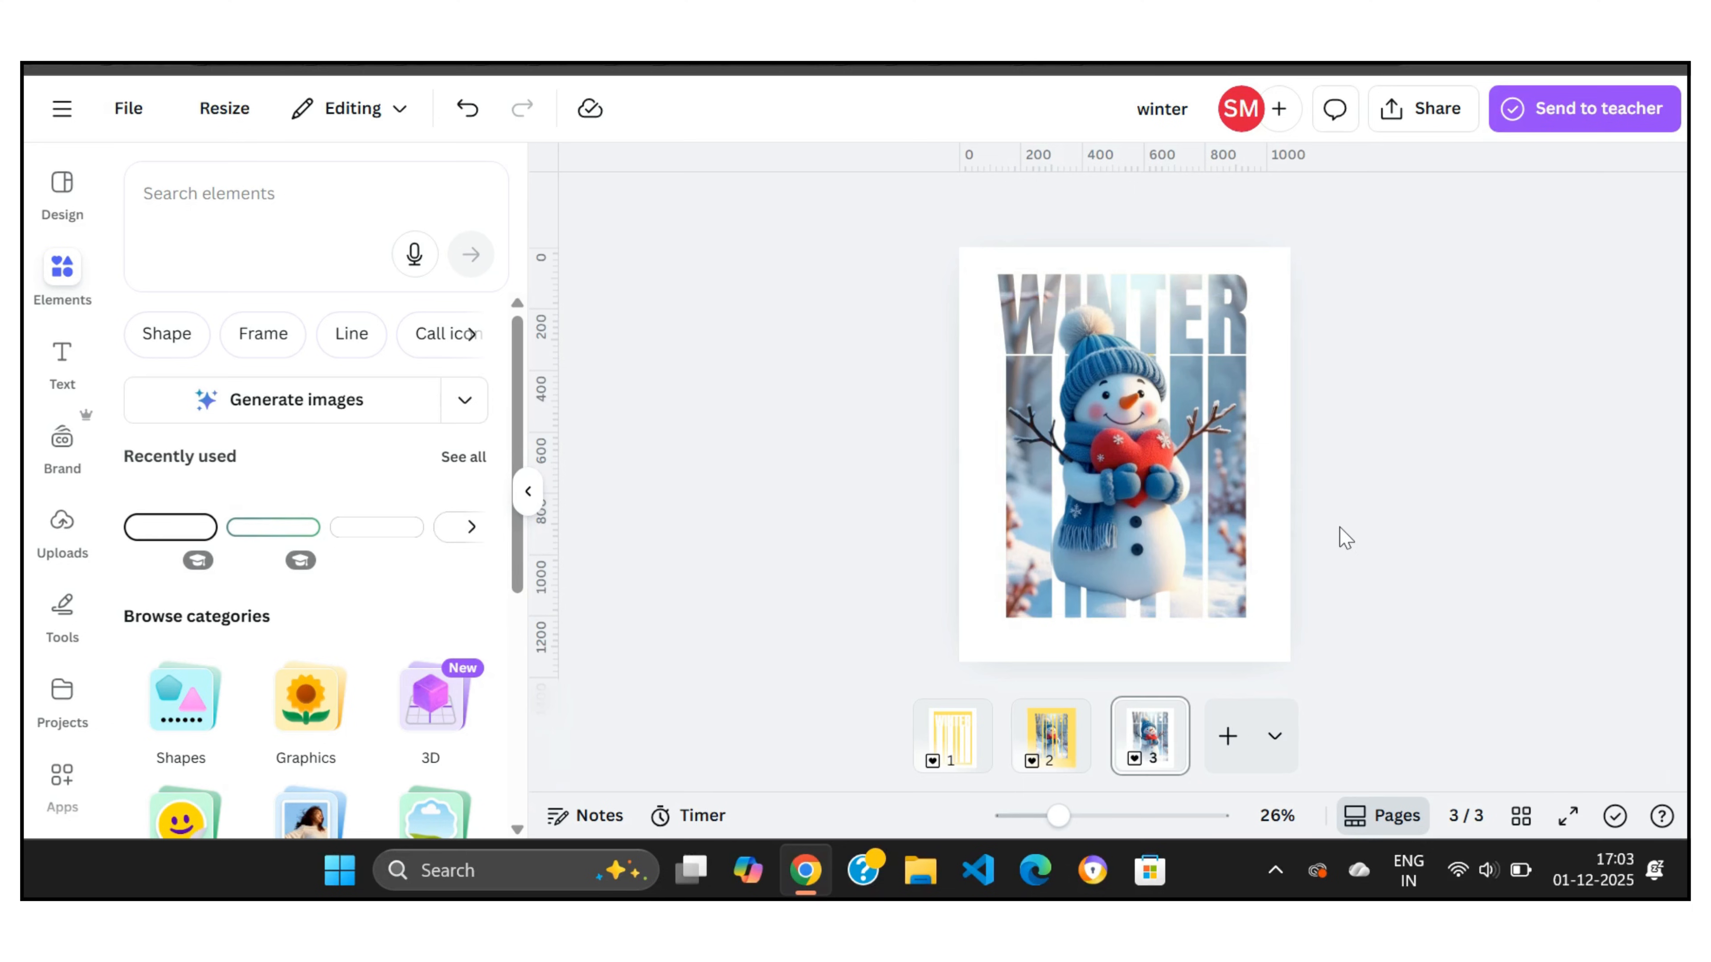
# - Set page 3's background to the dark blue from the snowman photo's colours
pyautogui.click(1287, 293)
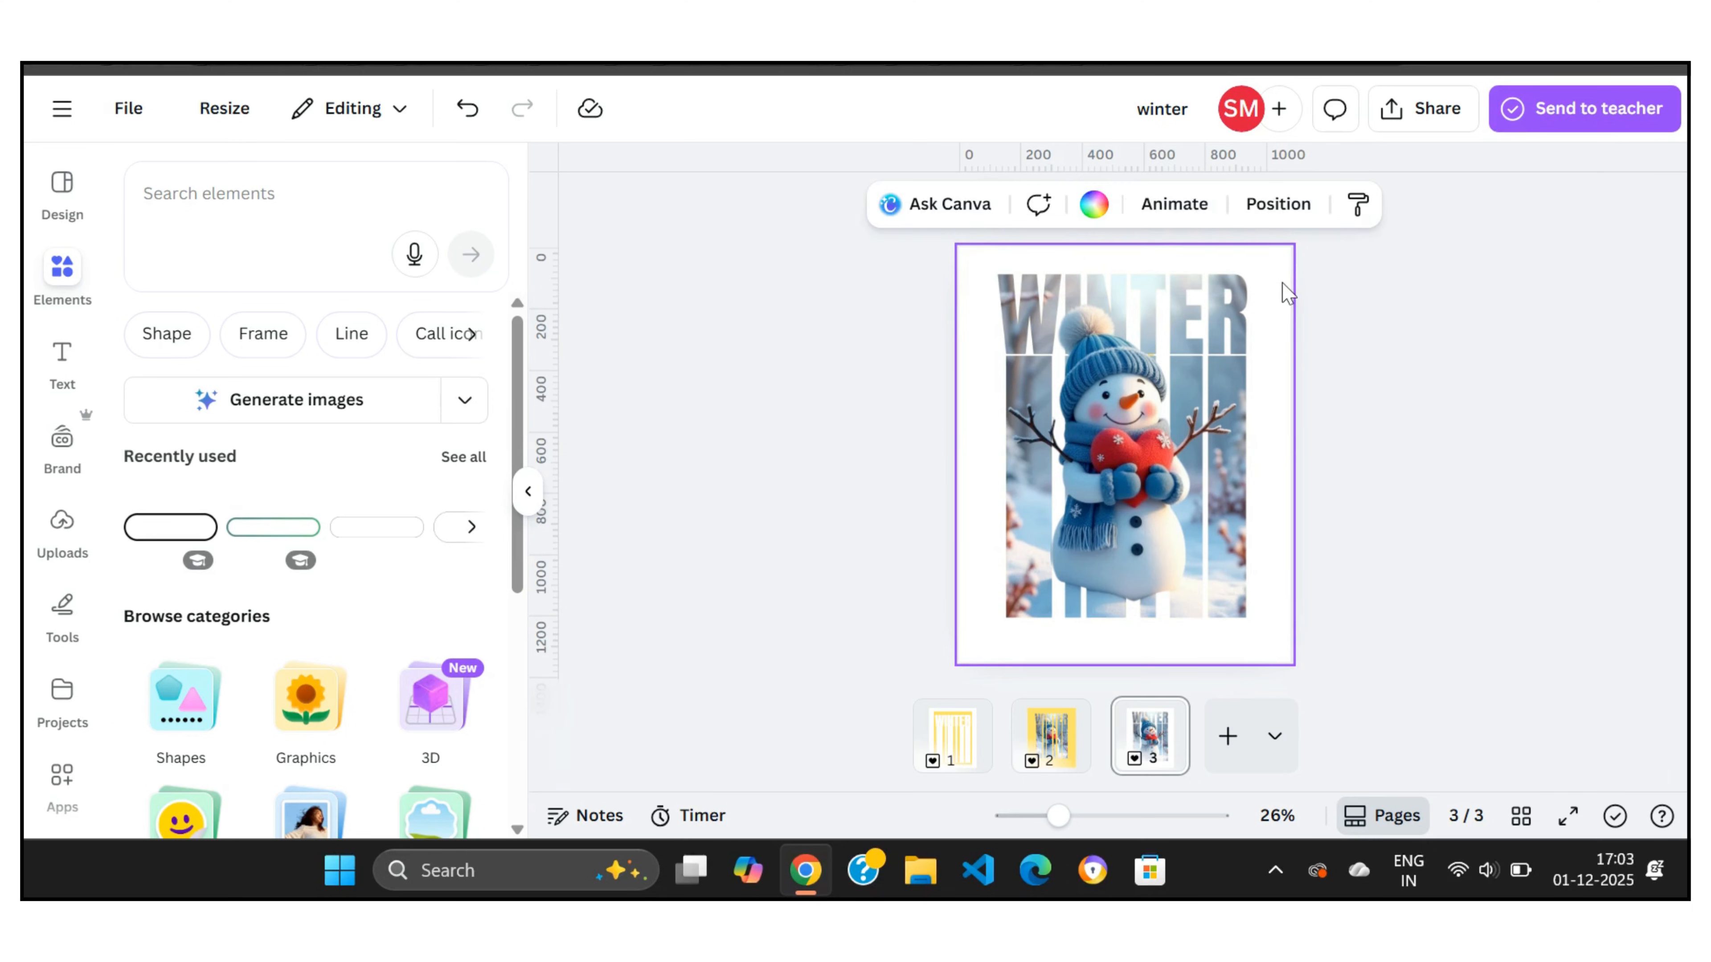
pyautogui.click(1094, 204)
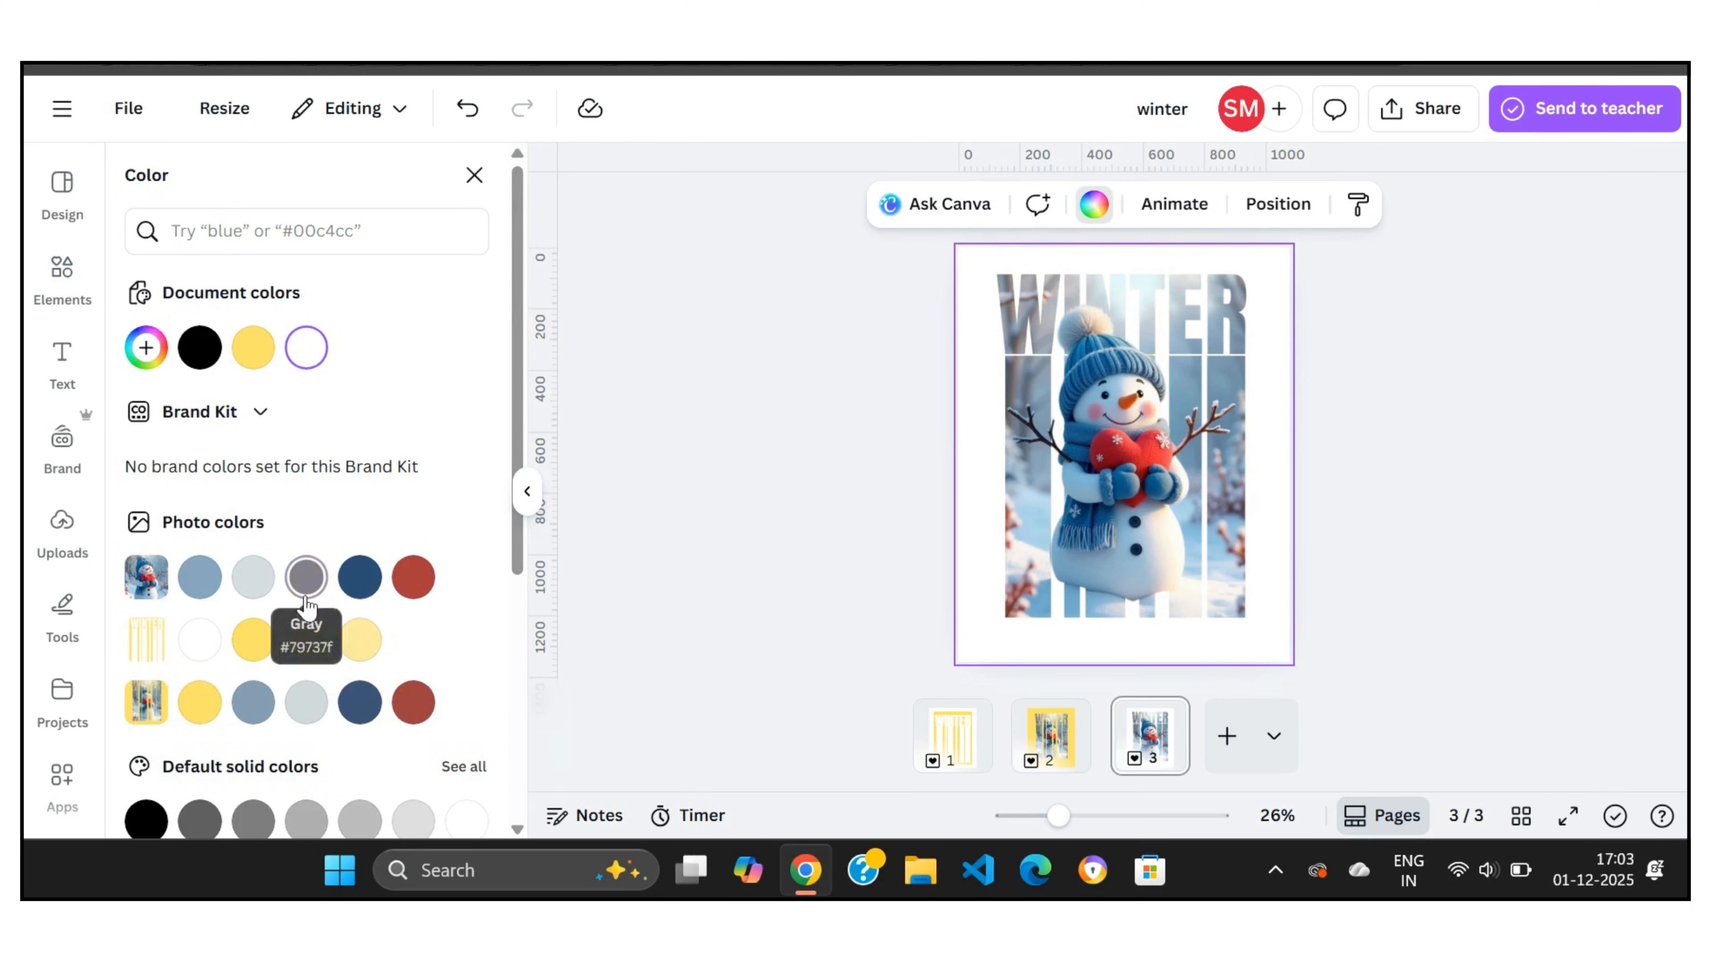
pyautogui.click(305, 593)
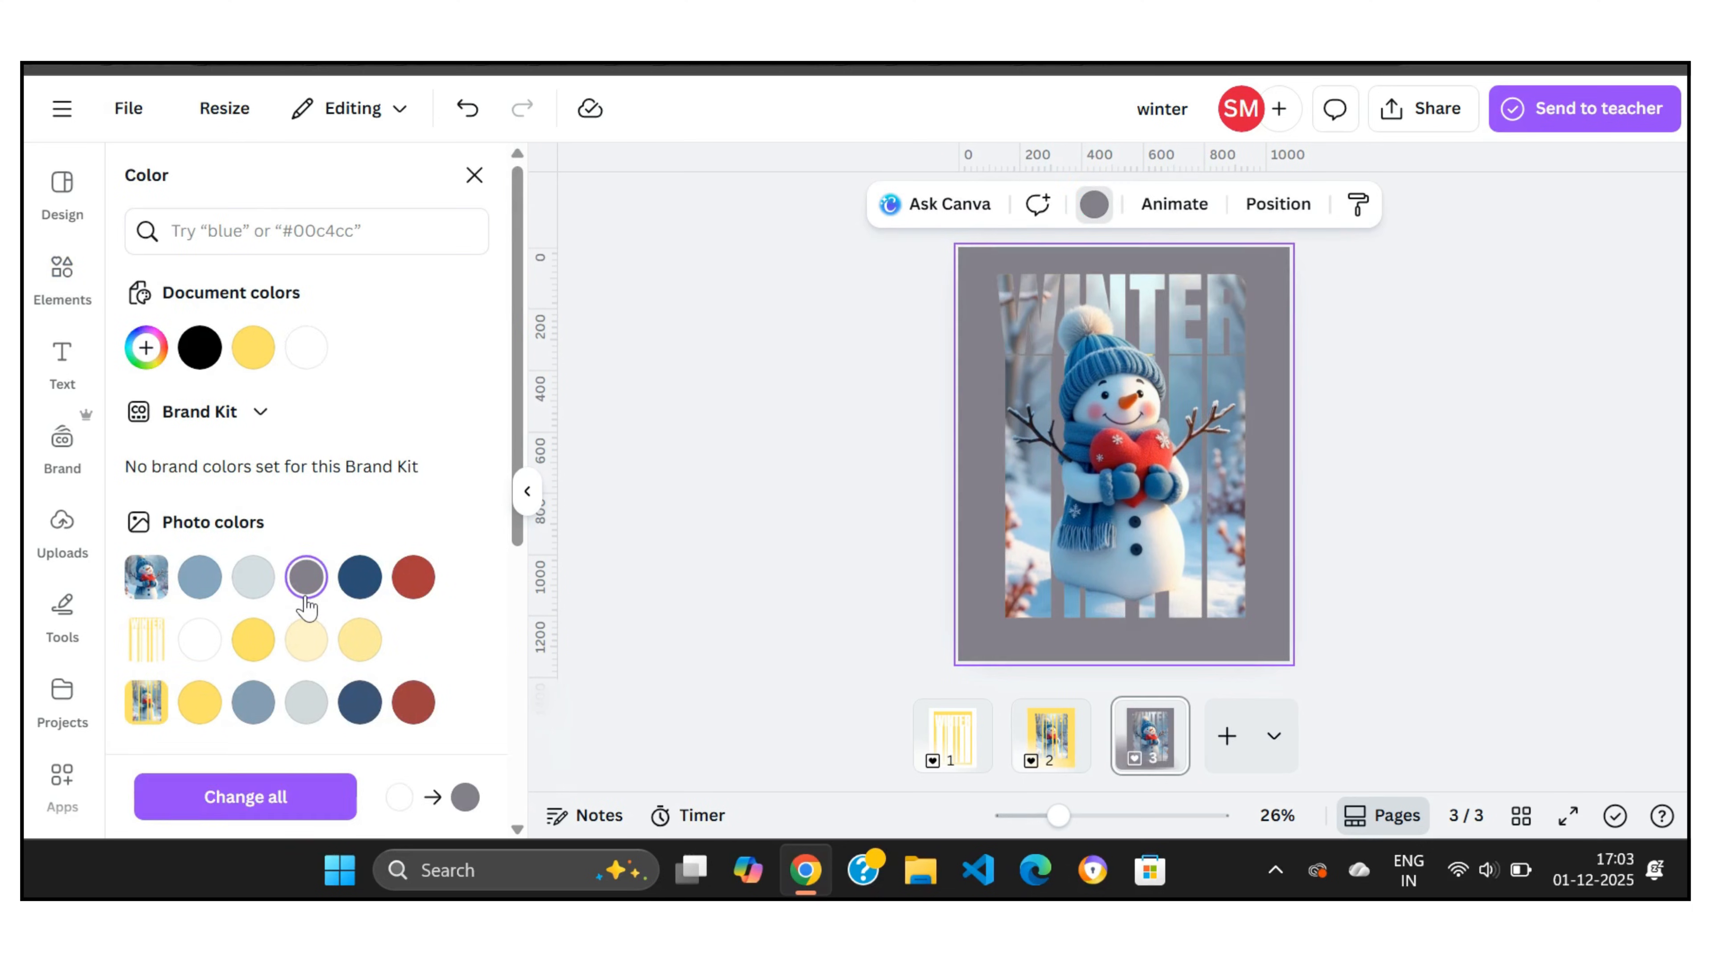
pyautogui.click(200, 579)
pyautogui.click(360, 577)
# - Select the snowman and the WINTER artwork together and shift them slightly up, centred horizontally on the page
pyautogui.click(1253, 604)
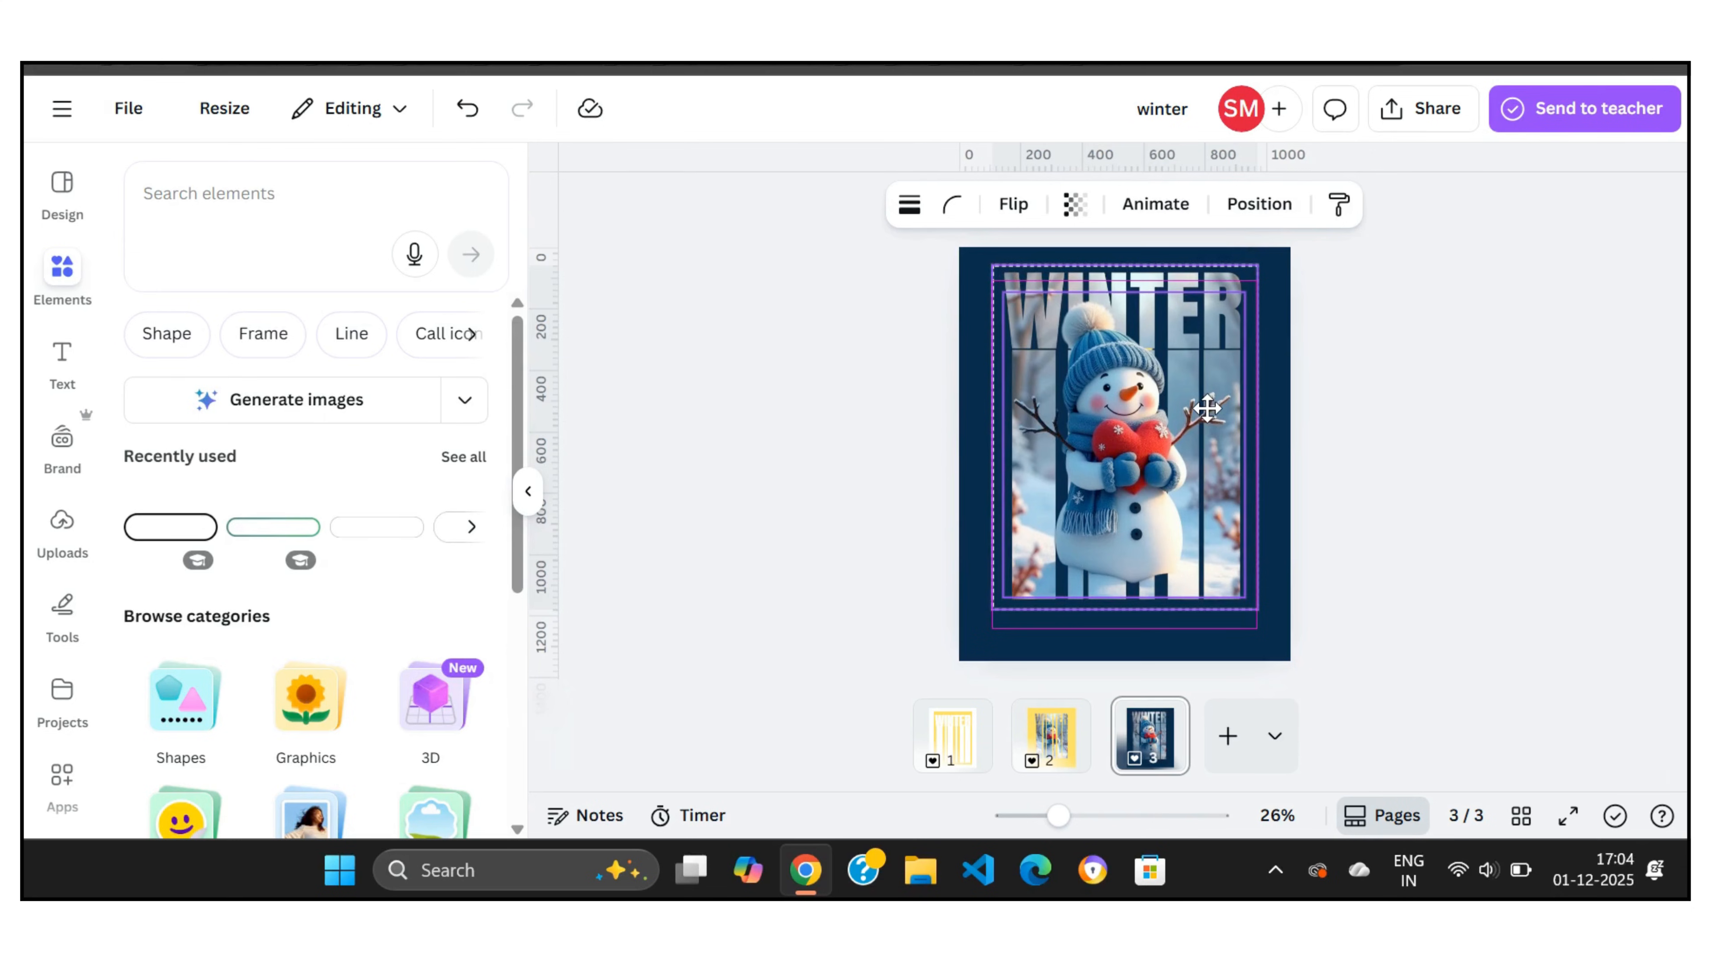
pyautogui.moveTo(1196, 407); pyautogui.dragTo(1204, 411)
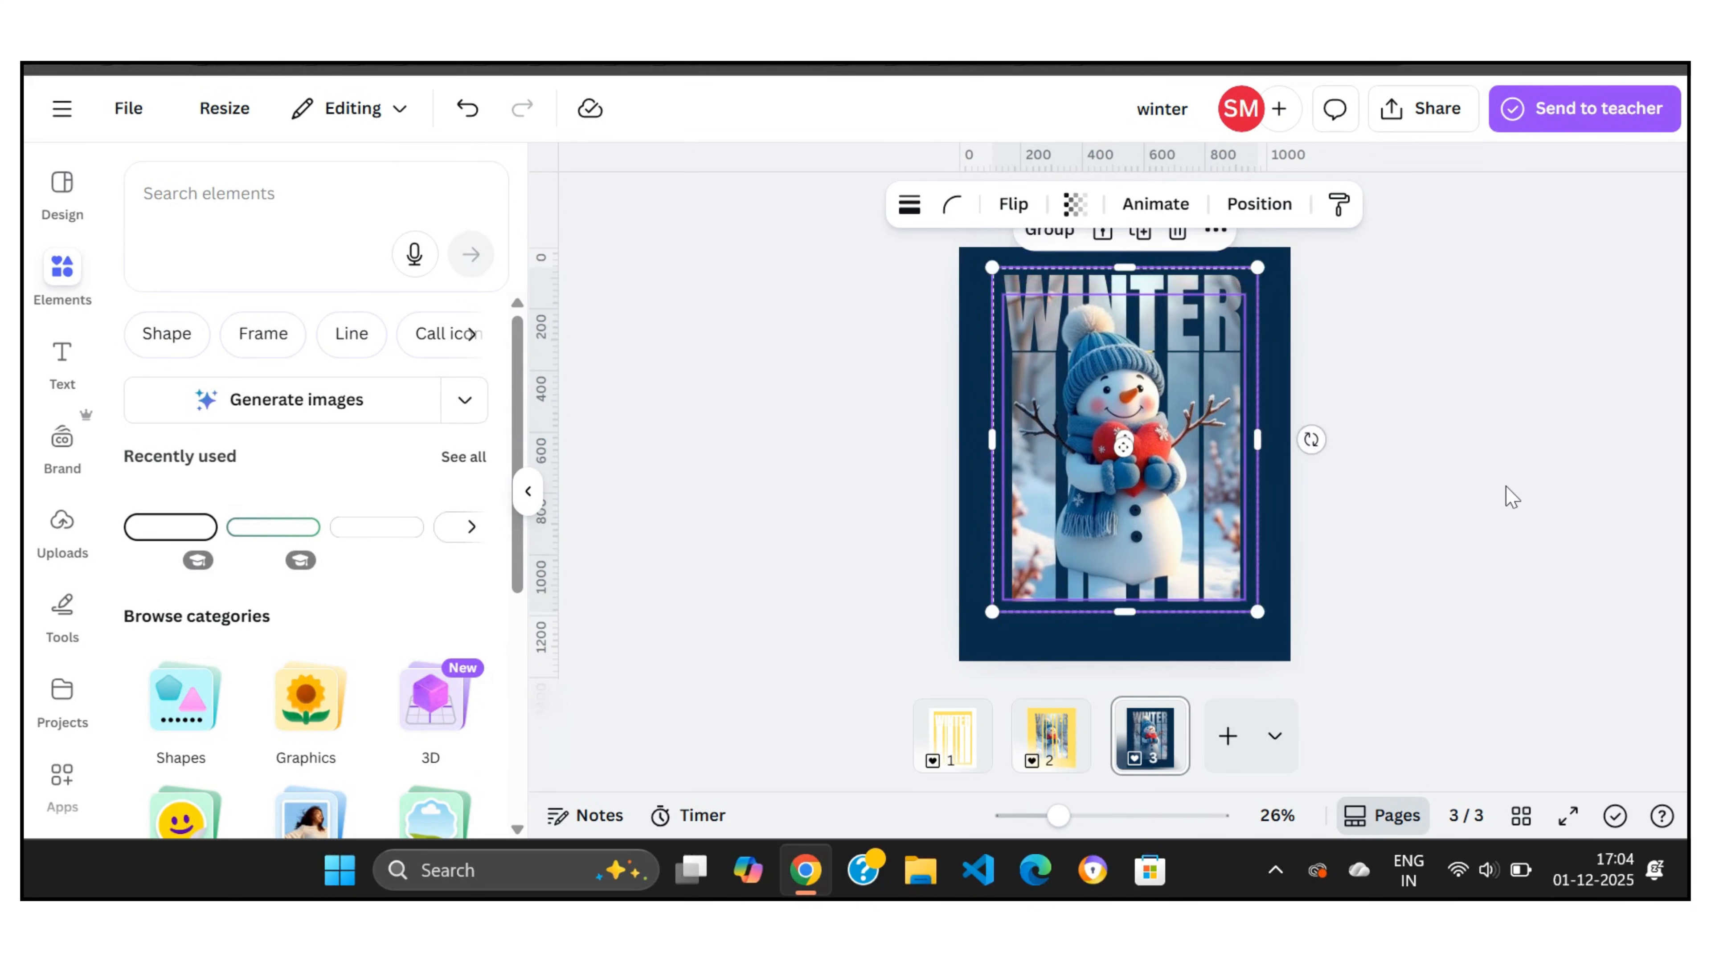
pyautogui.click(1509, 497)
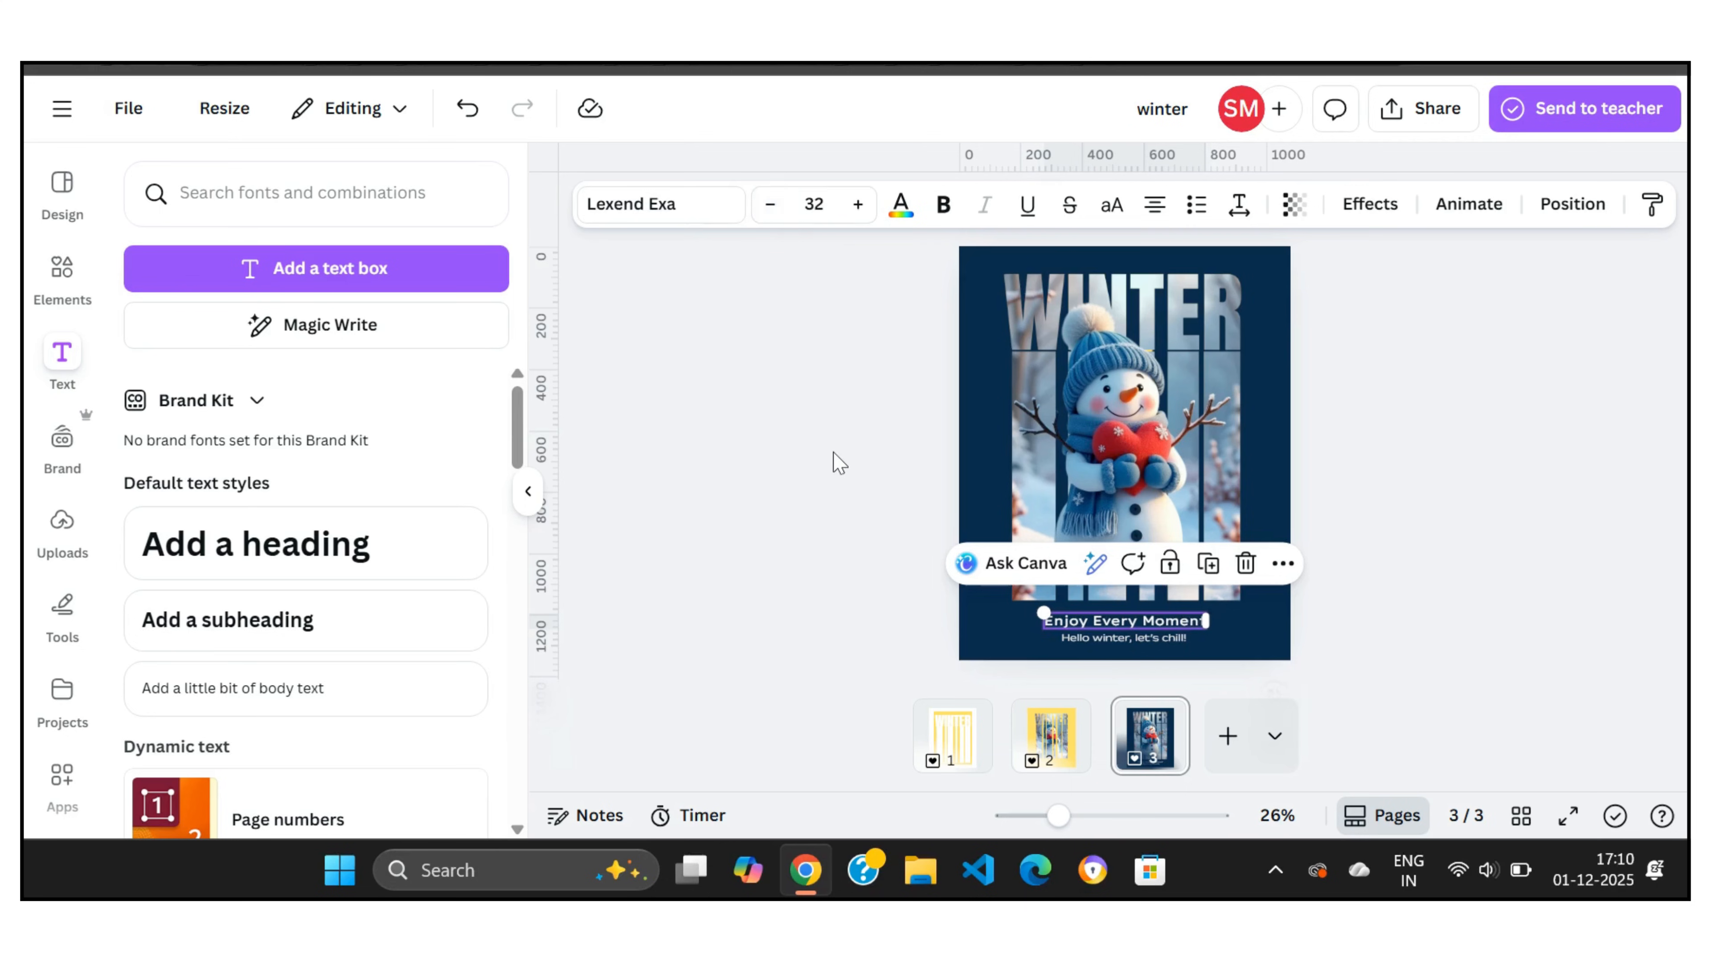
pyautogui.click(838, 464)
pyautogui.click(1176, 633)
pyautogui.click(1423, 594)
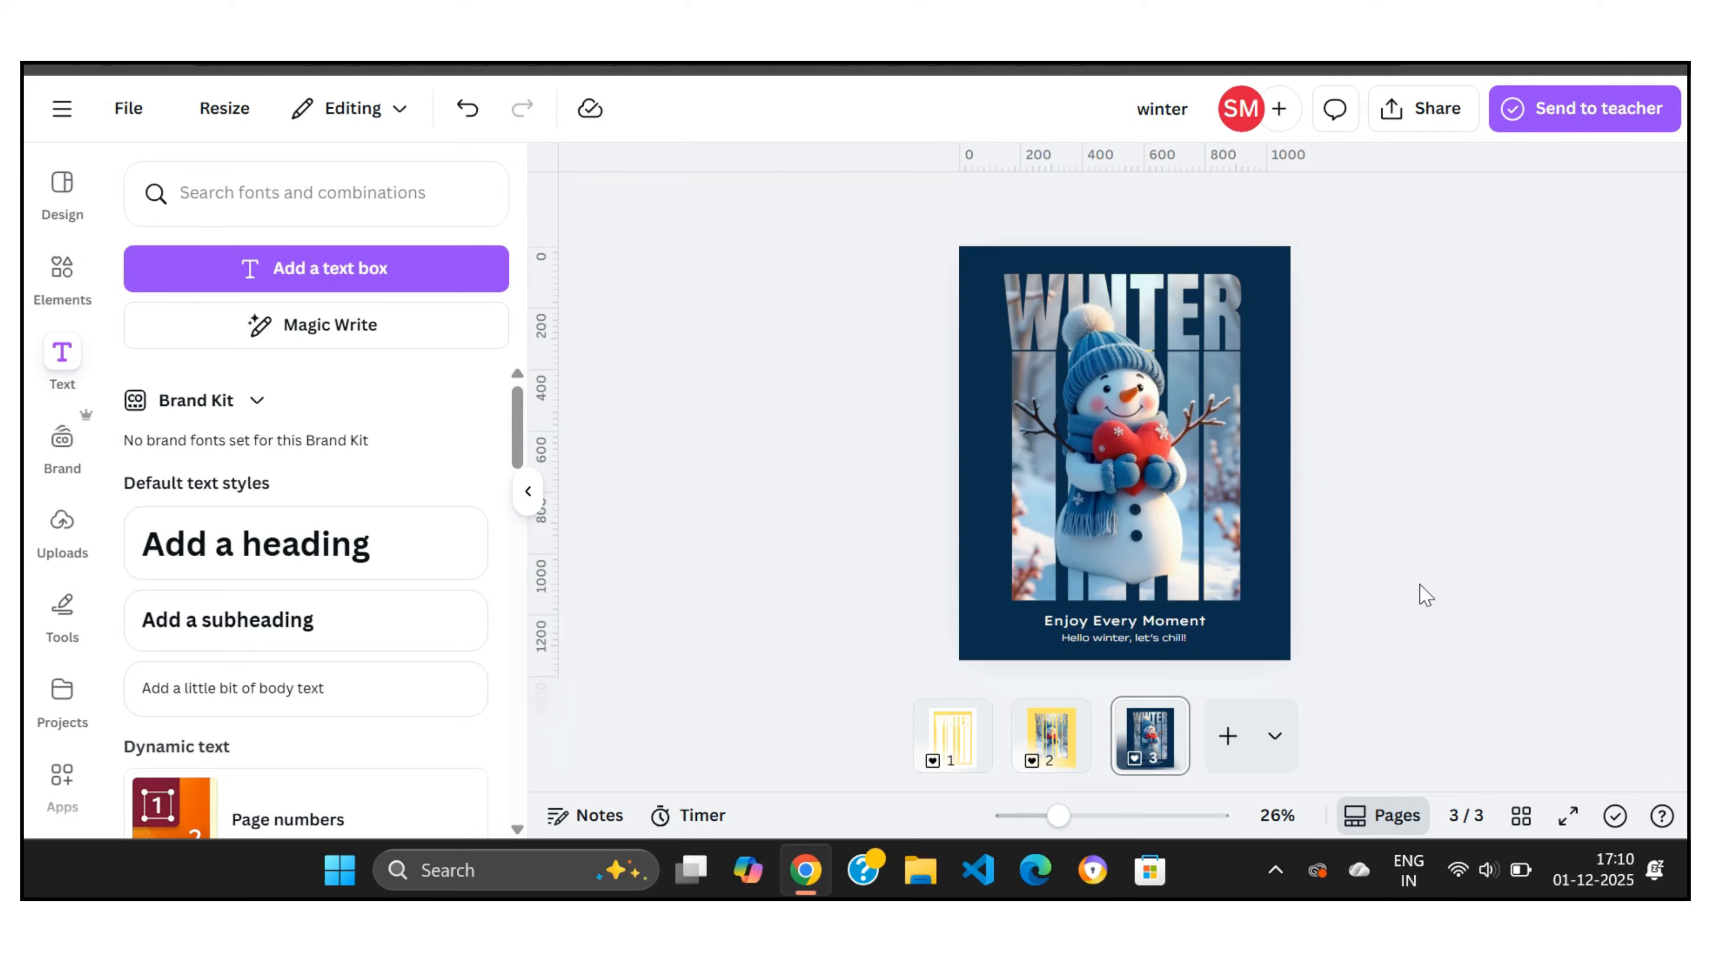
# - Rename the design as "winter post design"
pyautogui.click(1194, 110)
pyautogui.write('po')
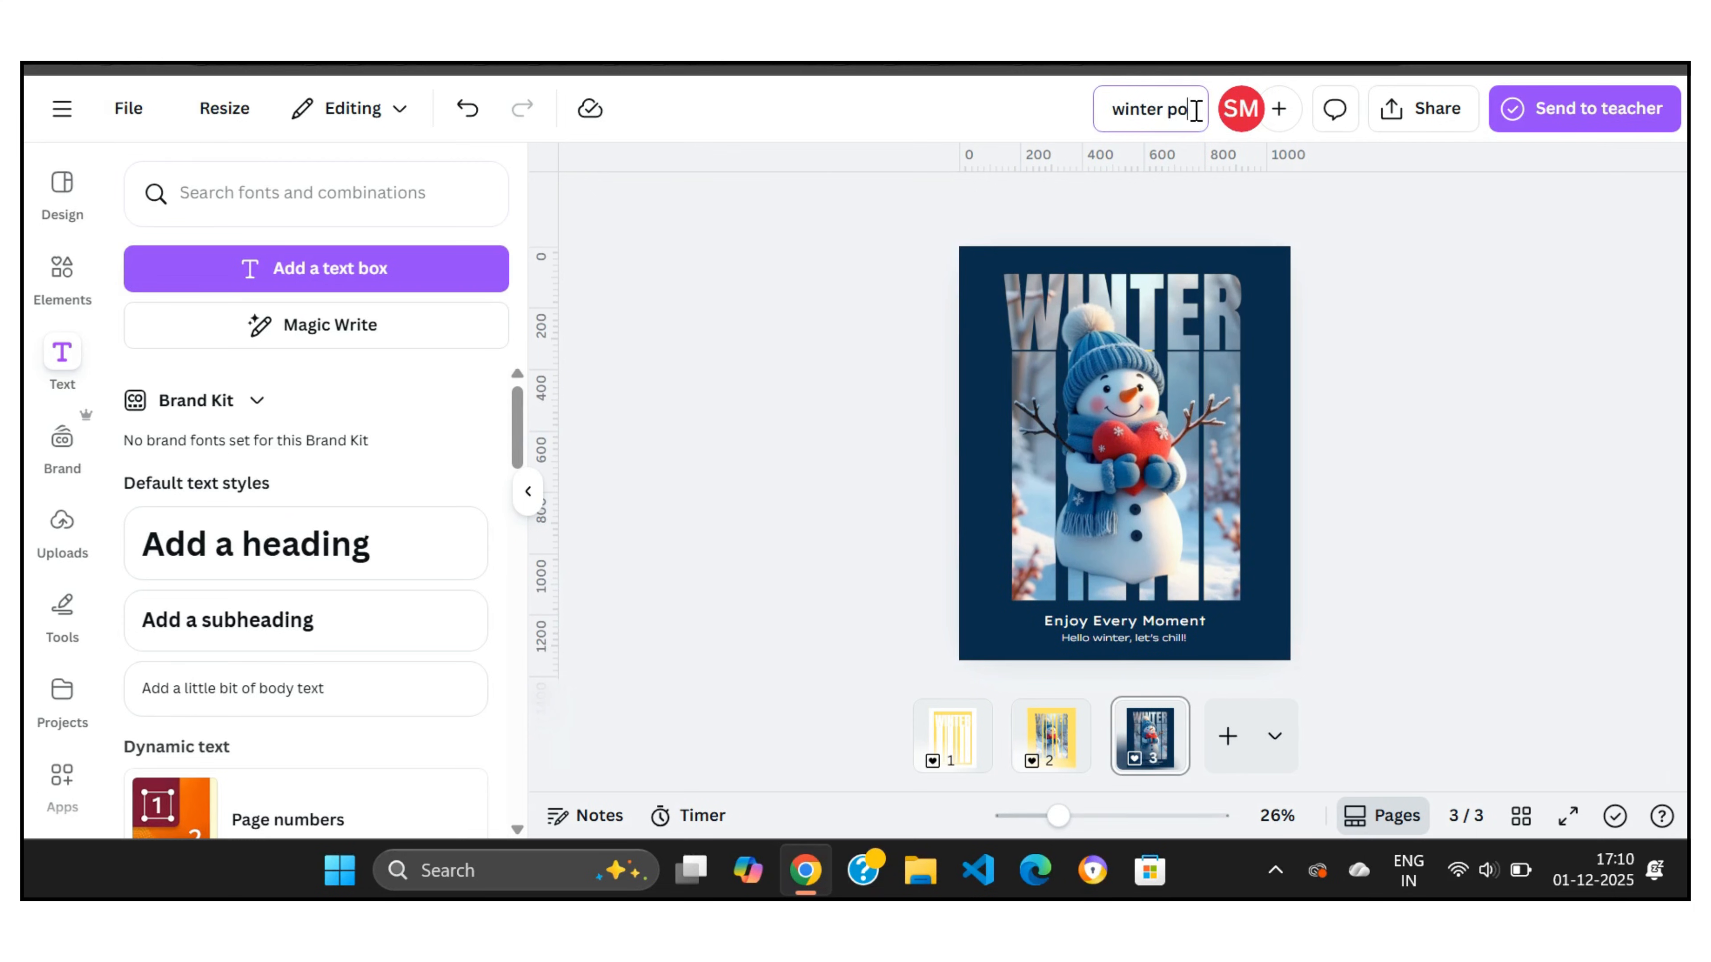
pyautogui.write('st design')
pyautogui.click(1494, 422)
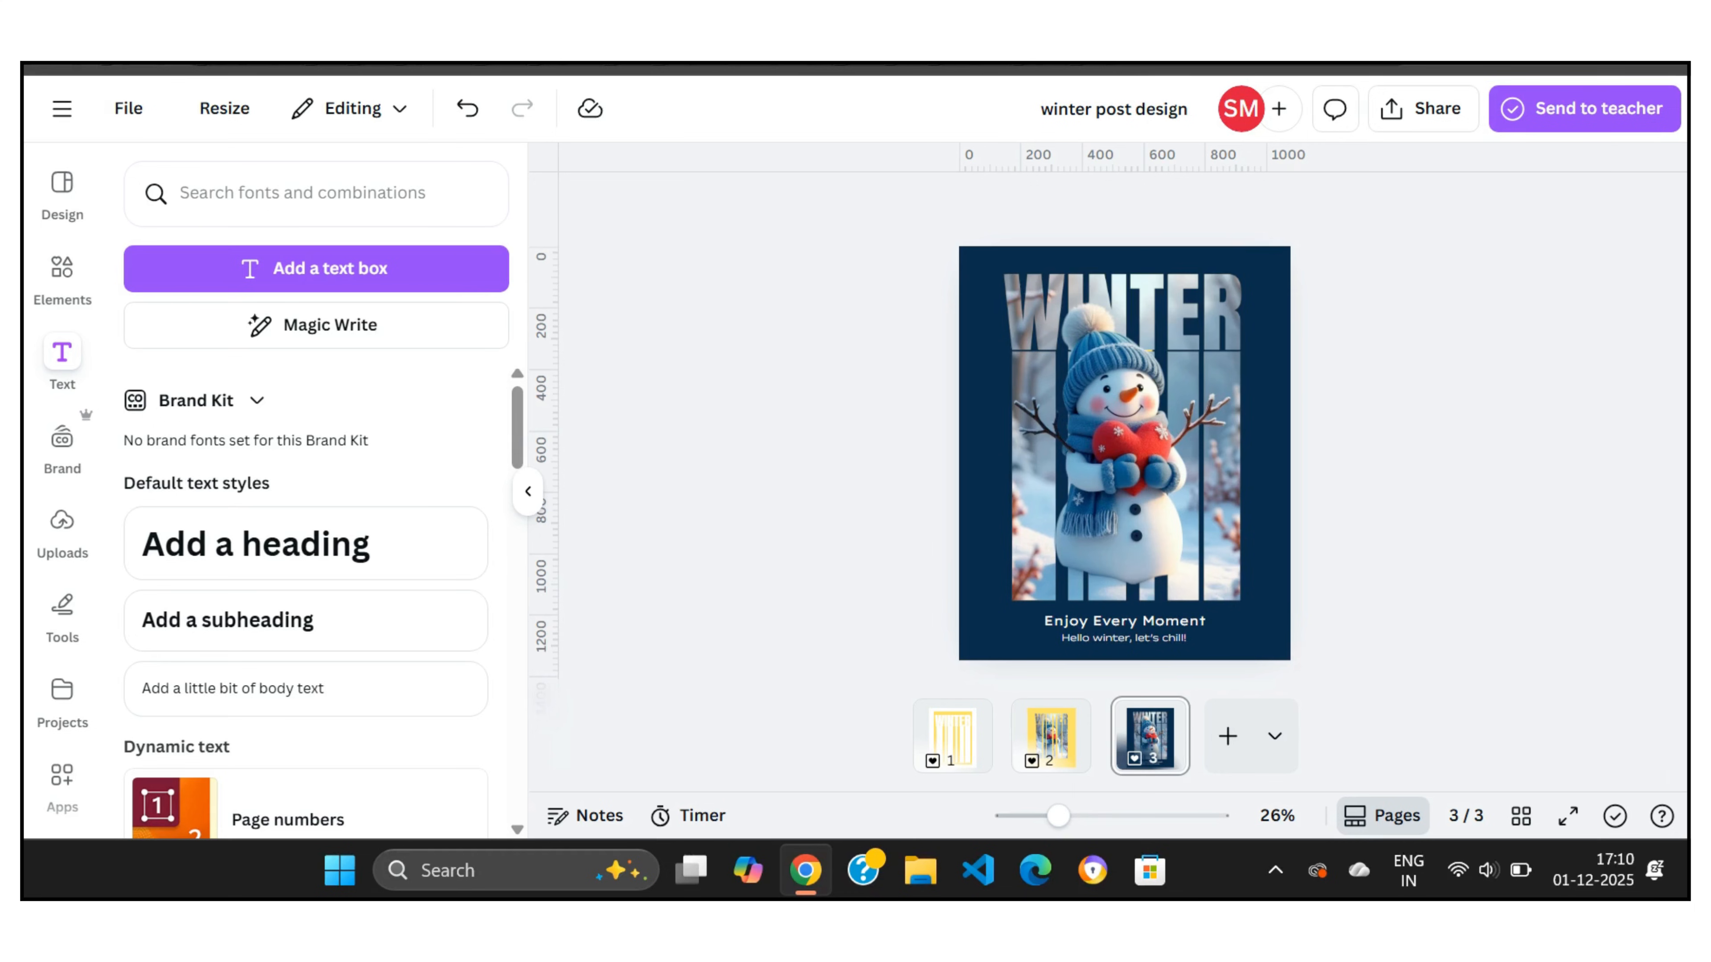
# - Download only the current page (Page 3) as a JPG at size 1 and quality 100
pyautogui.click(1424, 108)
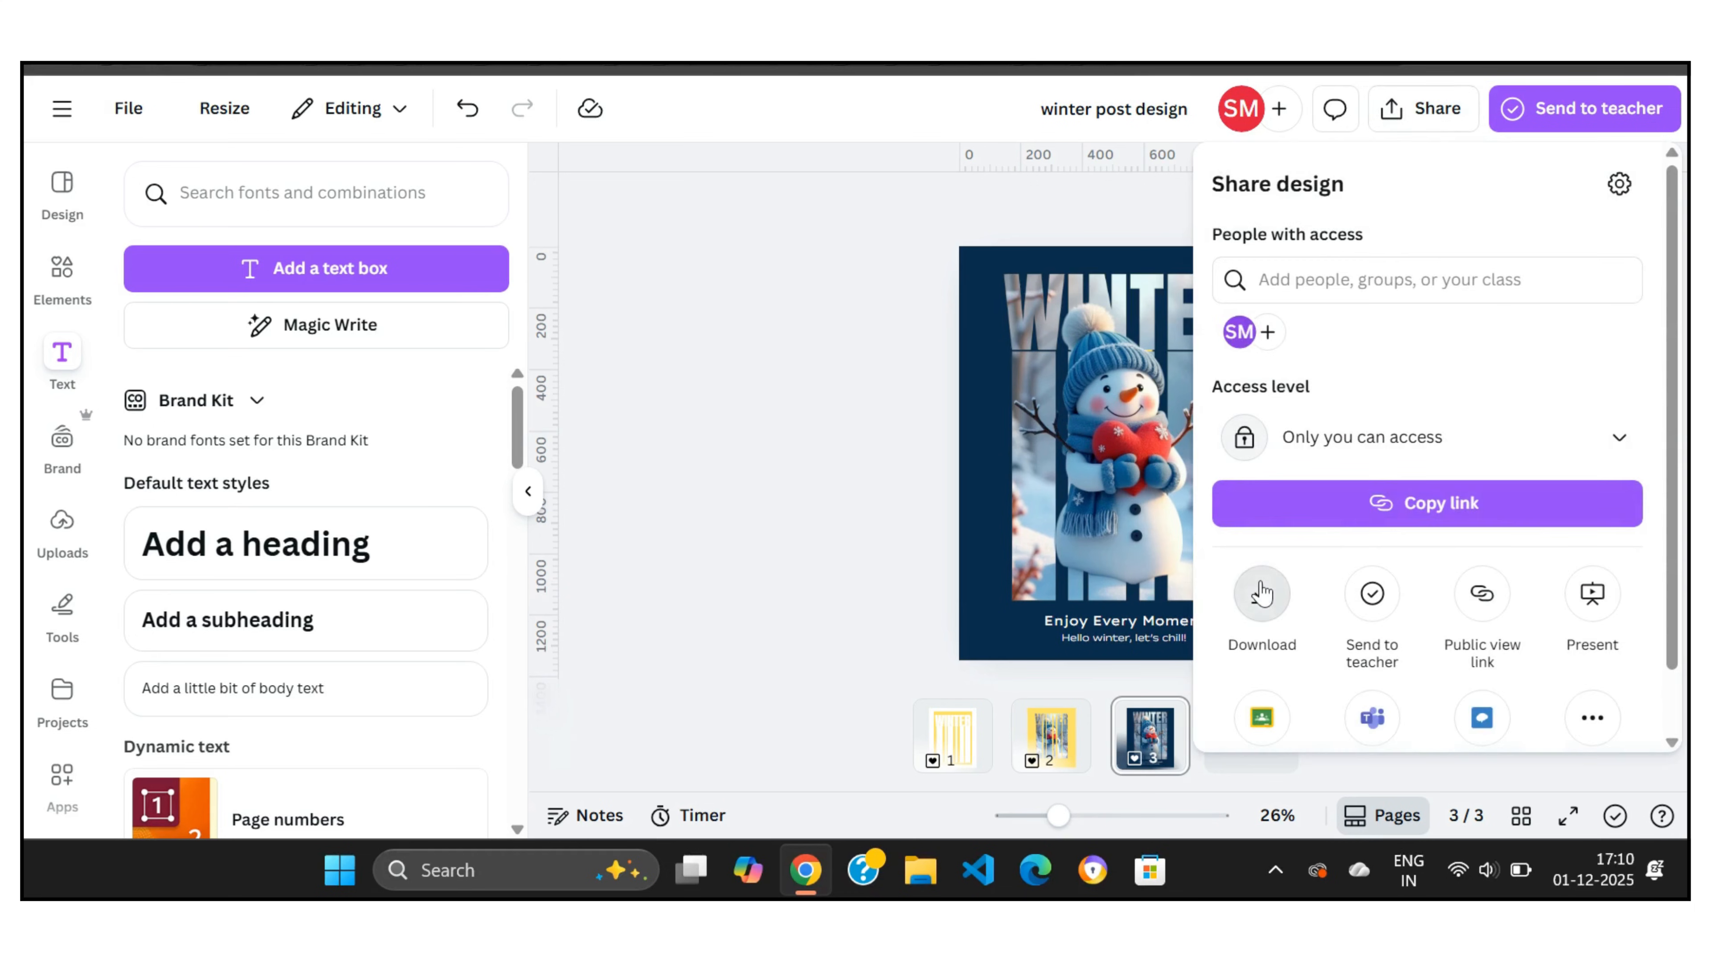
pyautogui.click(1261, 593)
pyautogui.click(1608, 274)
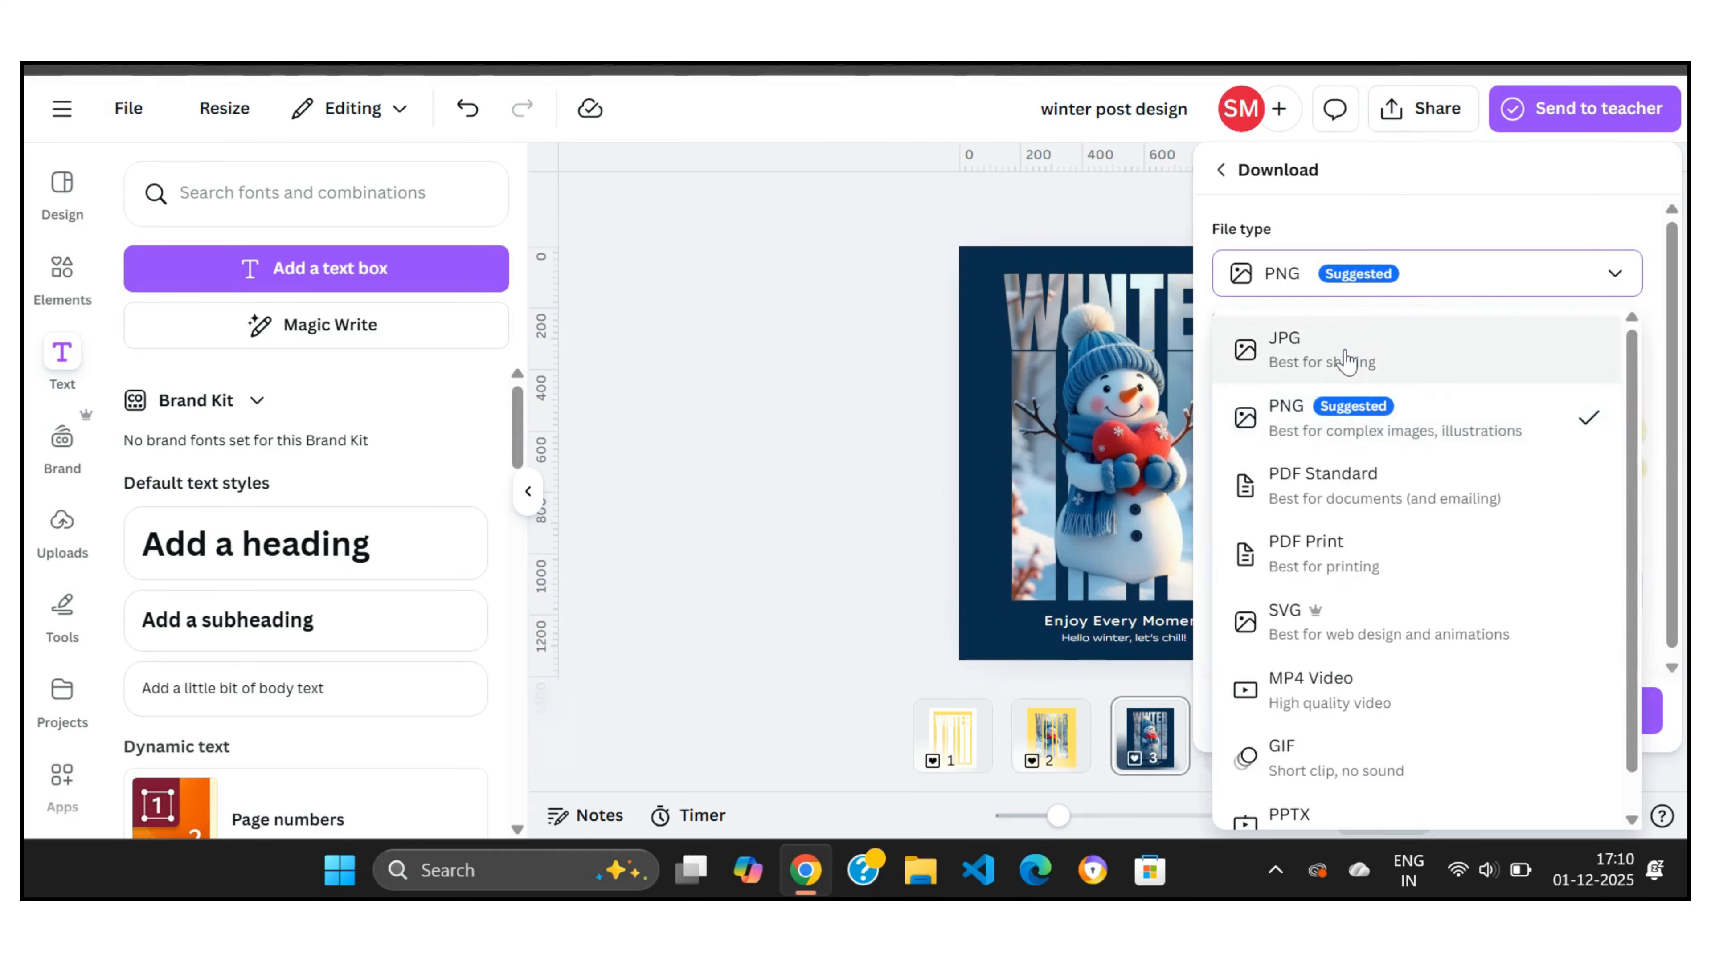
pyautogui.click(1345, 362)
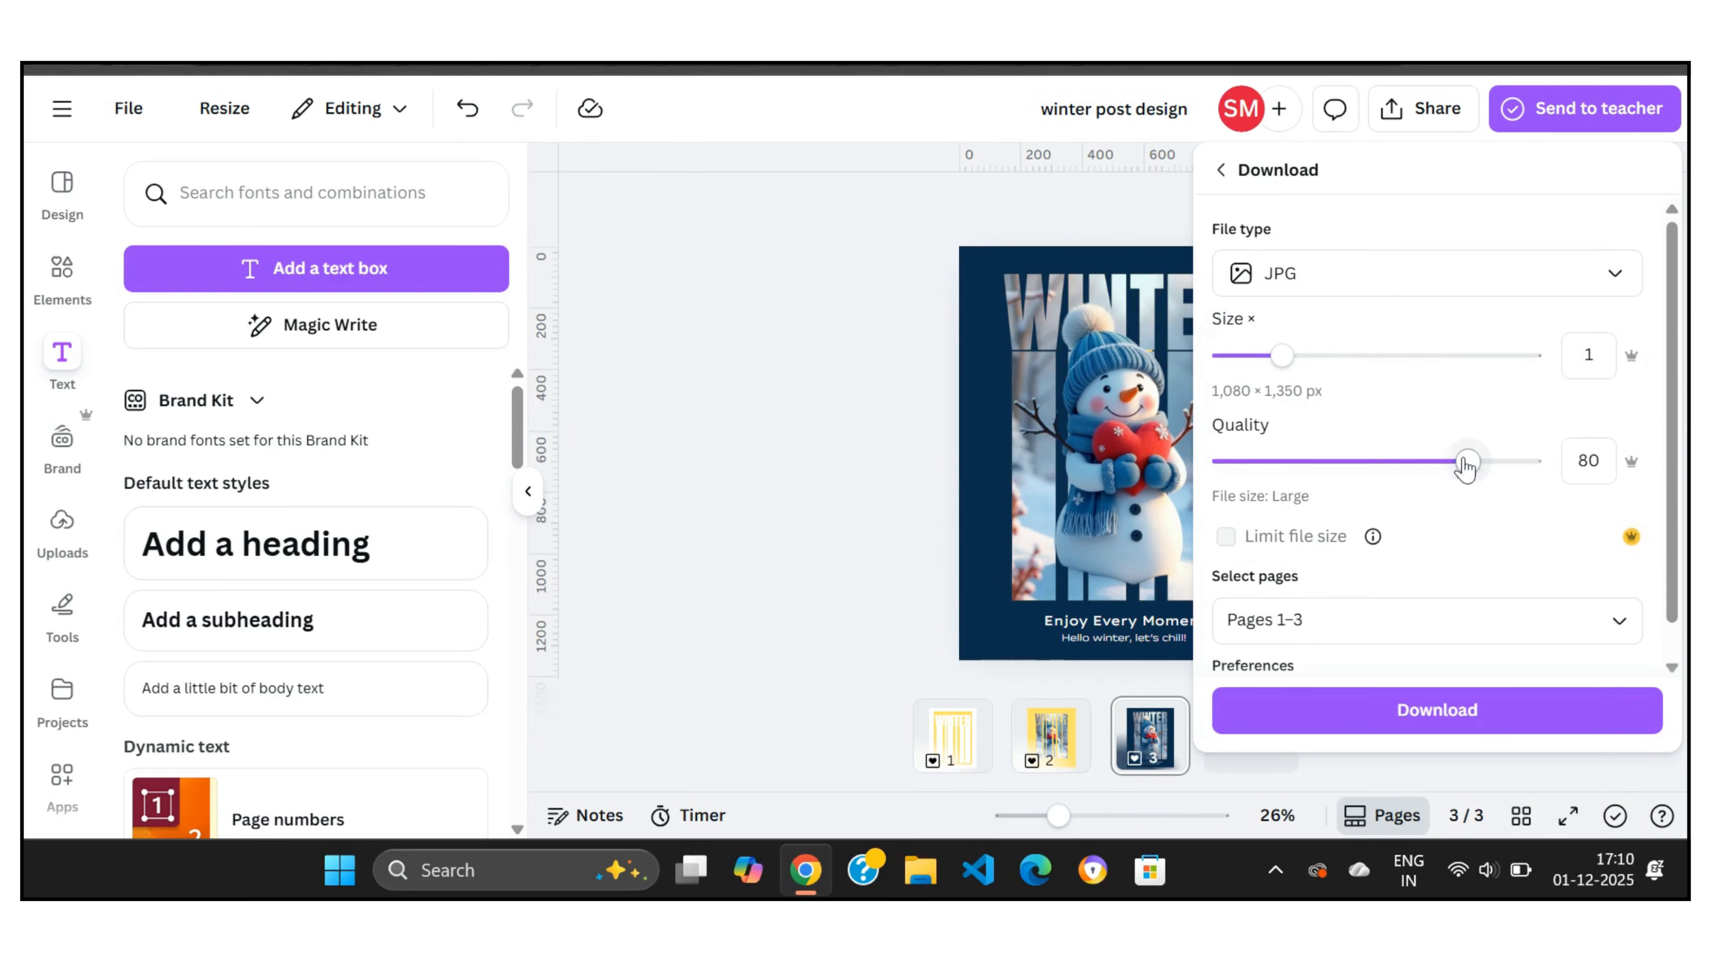
pyautogui.moveTo(1465, 463); pyautogui.dragTo(1543, 463)
pyautogui.click(1617, 621)
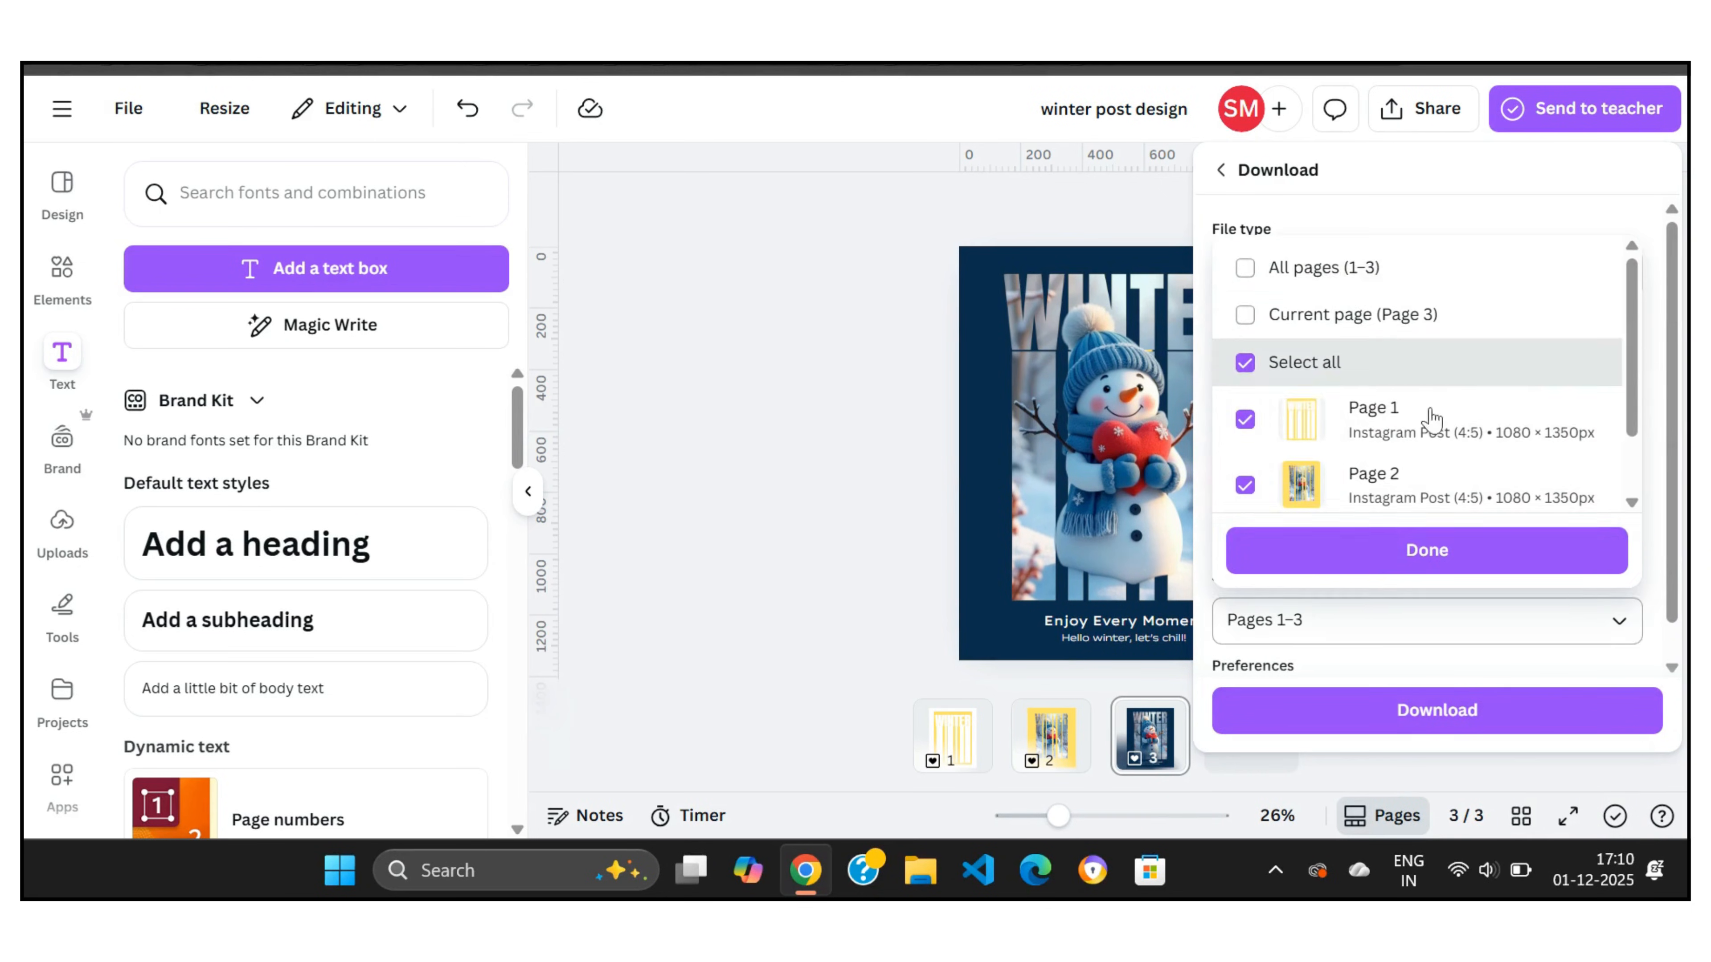
pyautogui.click(1368, 315)
pyautogui.click(1340, 549)
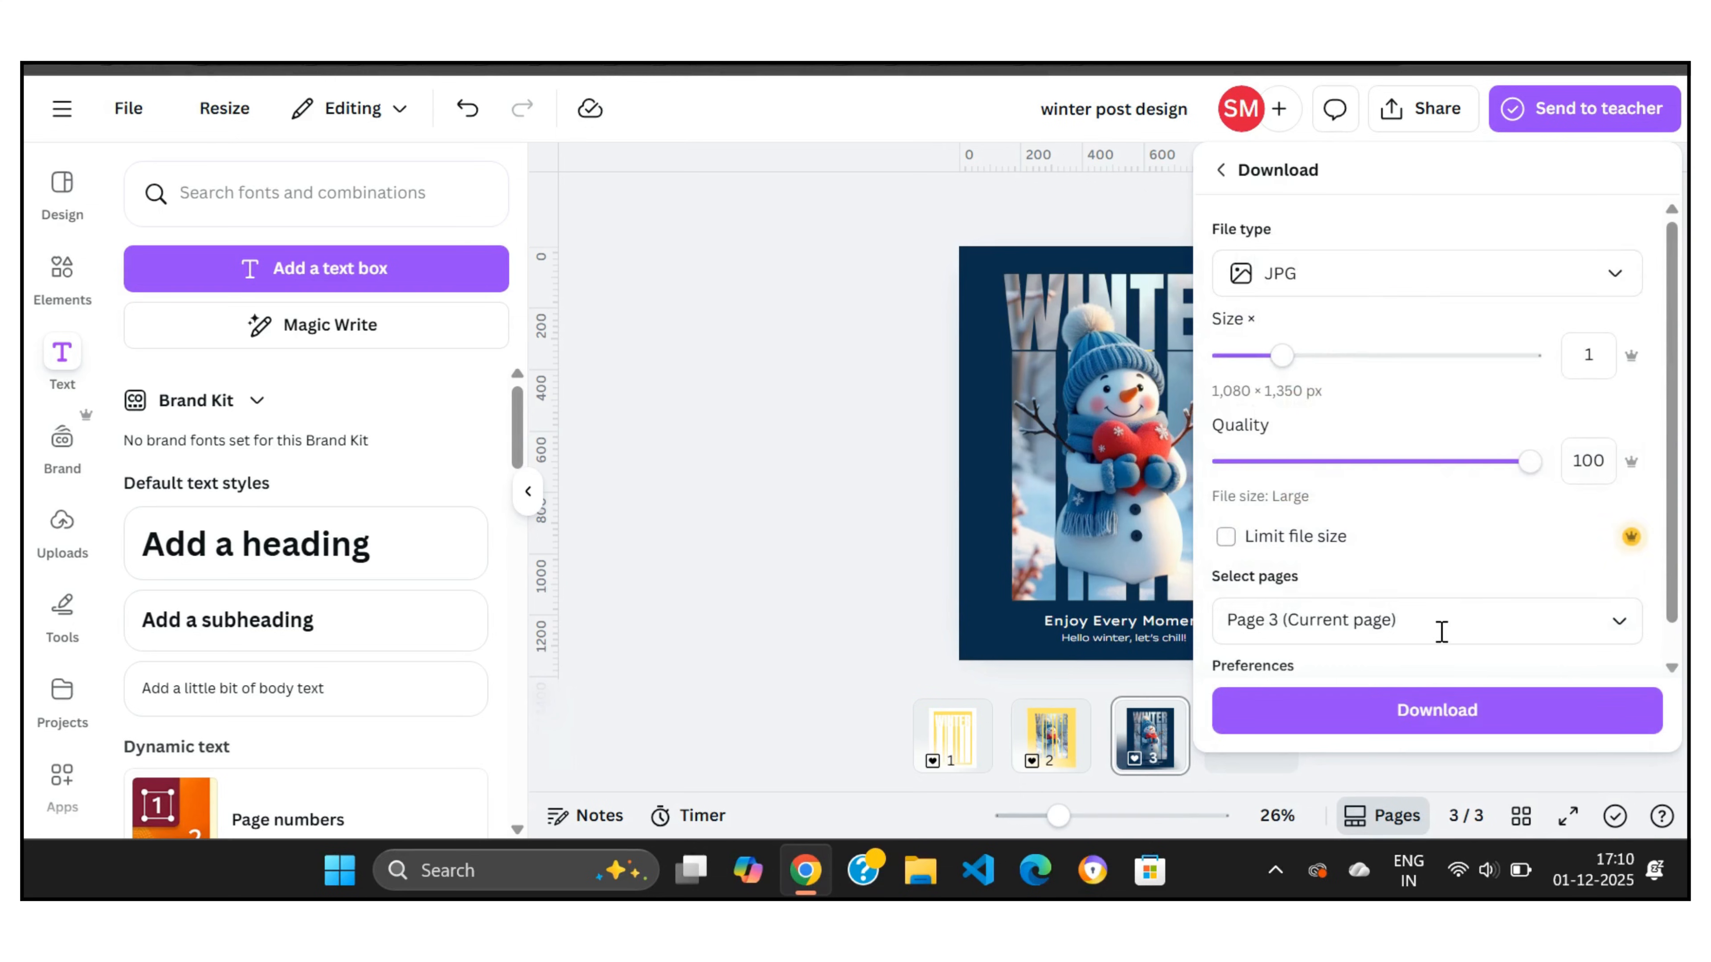
pyautogui.click(1423, 710)
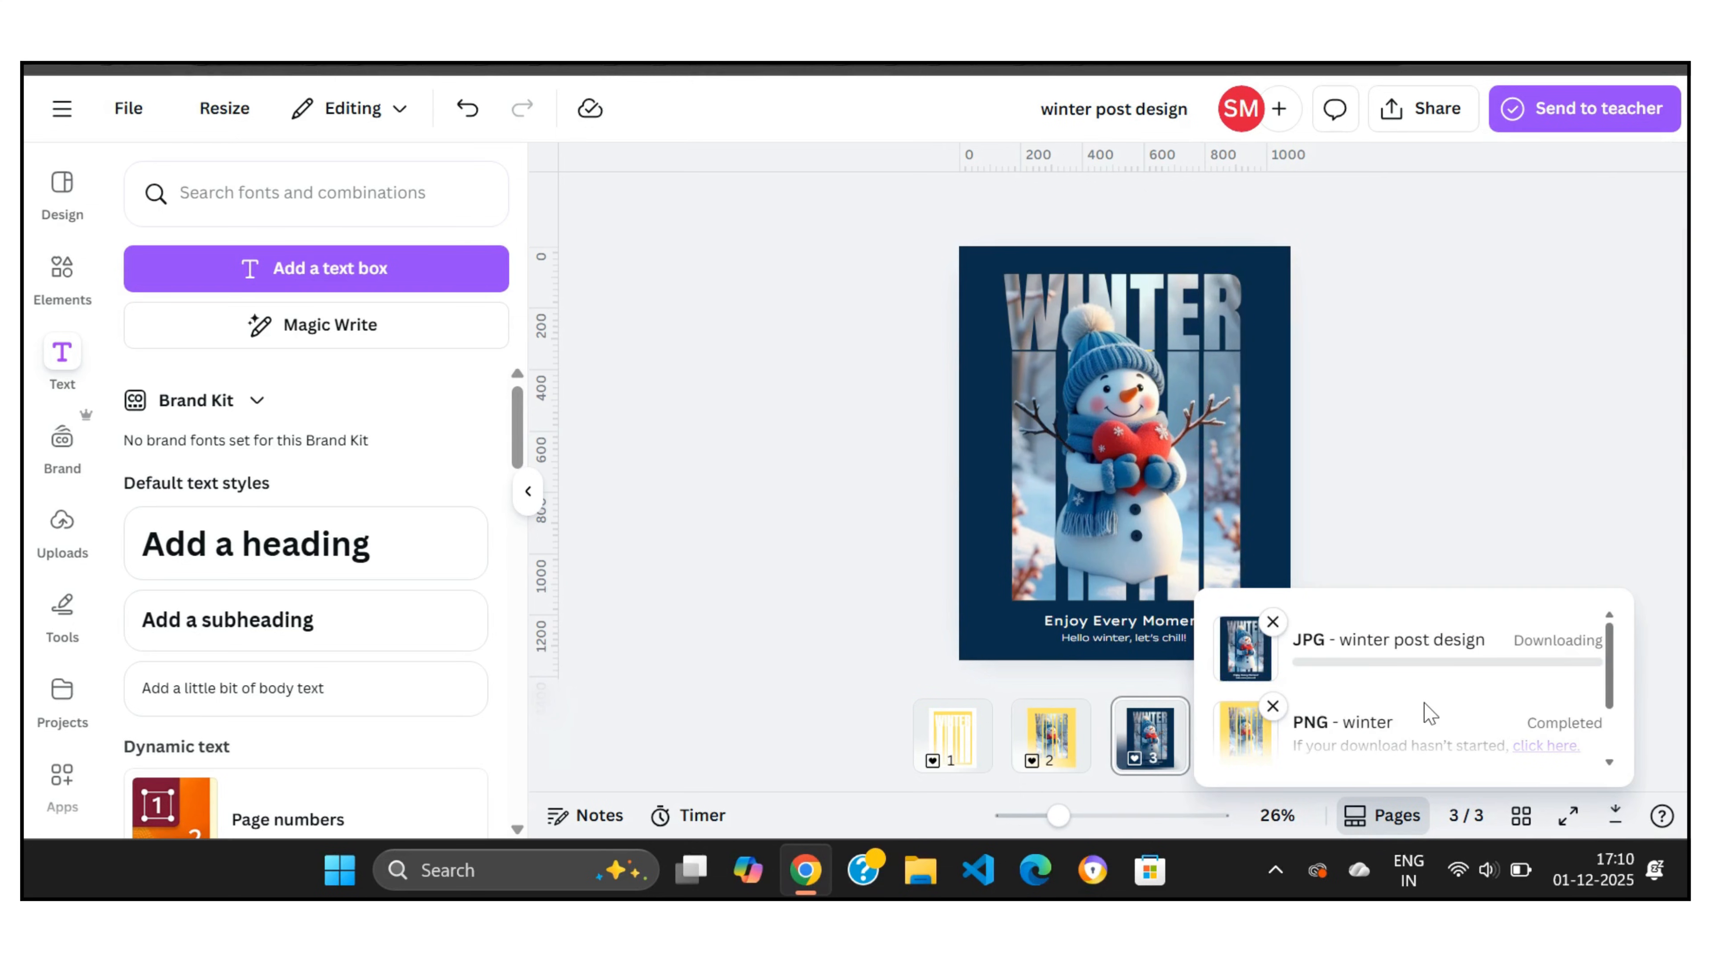